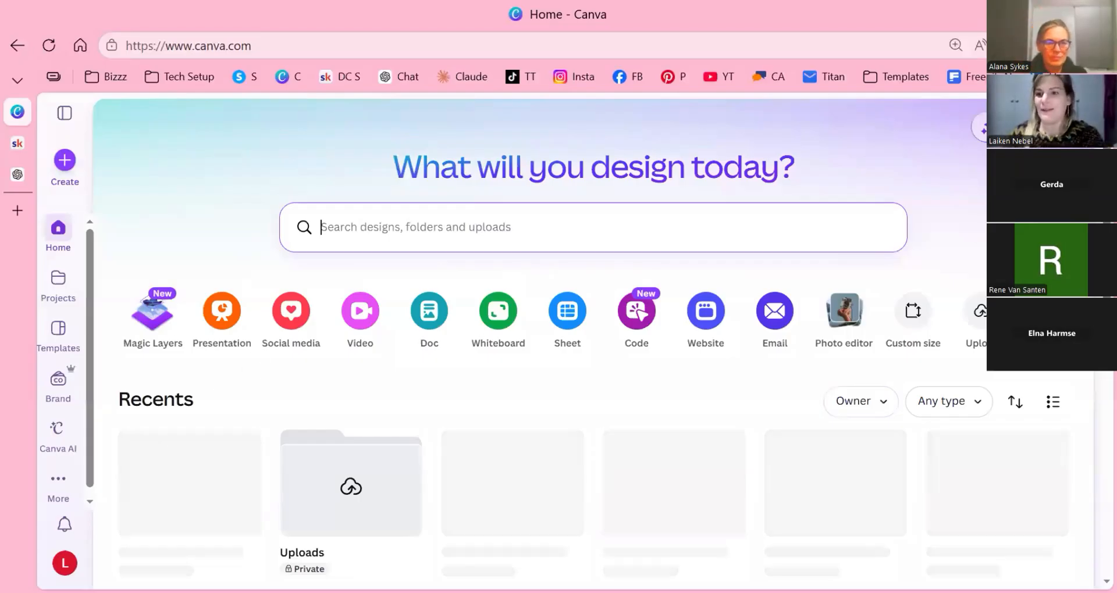
{"action": "left_click", "coordinate": [442, 231]}
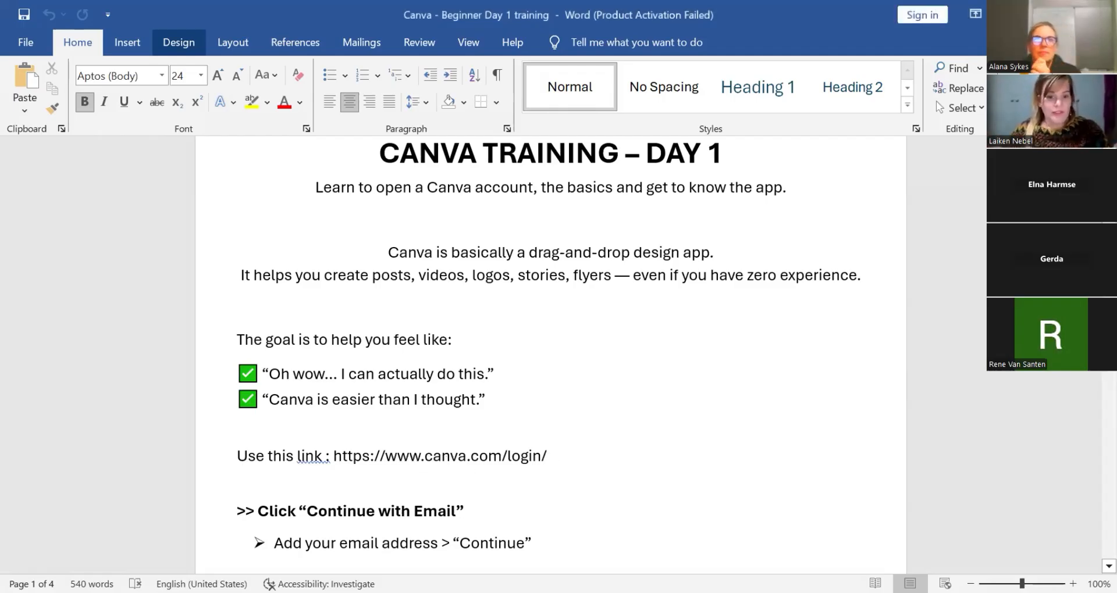
{"action": "left_click_drag", "start_coordinate": [334, 456], "coordinate": [548, 456]}
{"action": "key", "text": "ctrl+c"}
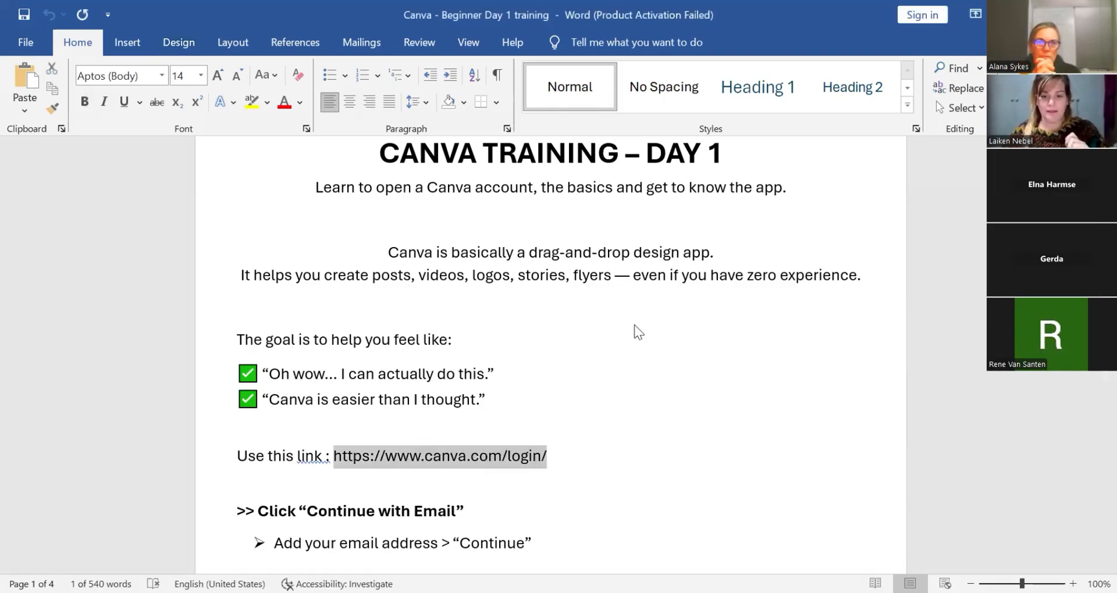
{"action": "key", "text": "alt+Tab"}
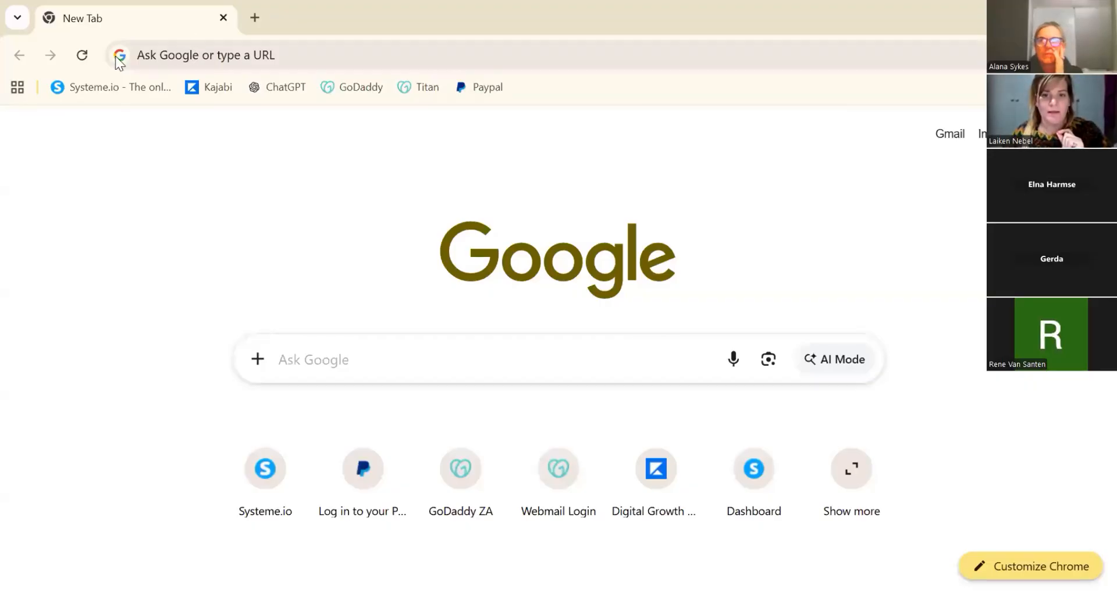
{"action": "left_click", "coordinate": [148, 56]}
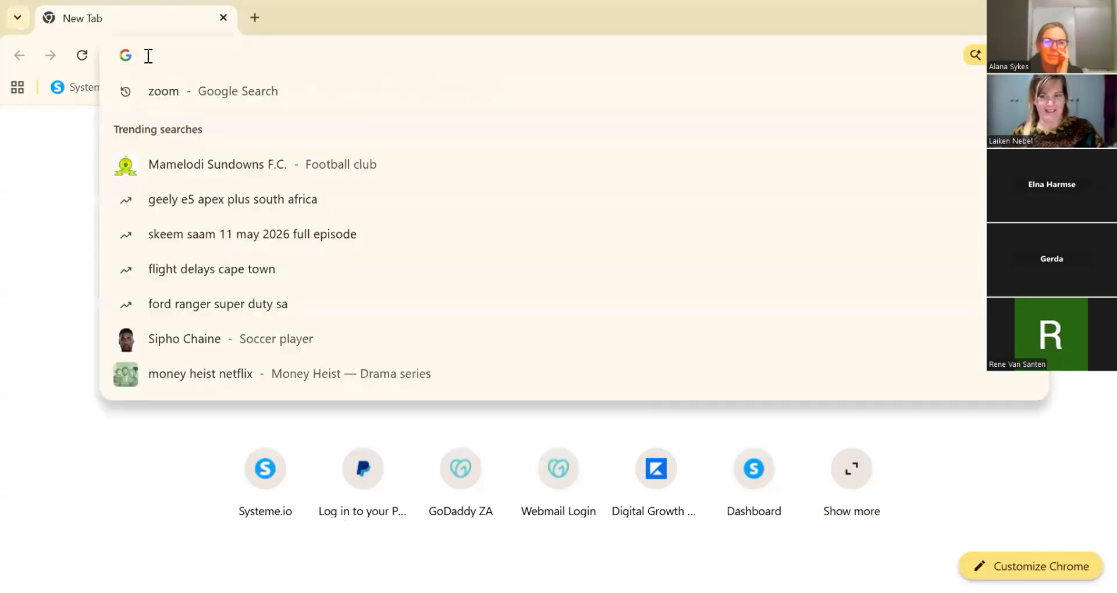
{"action": "key", "text": "ctrl+v"}
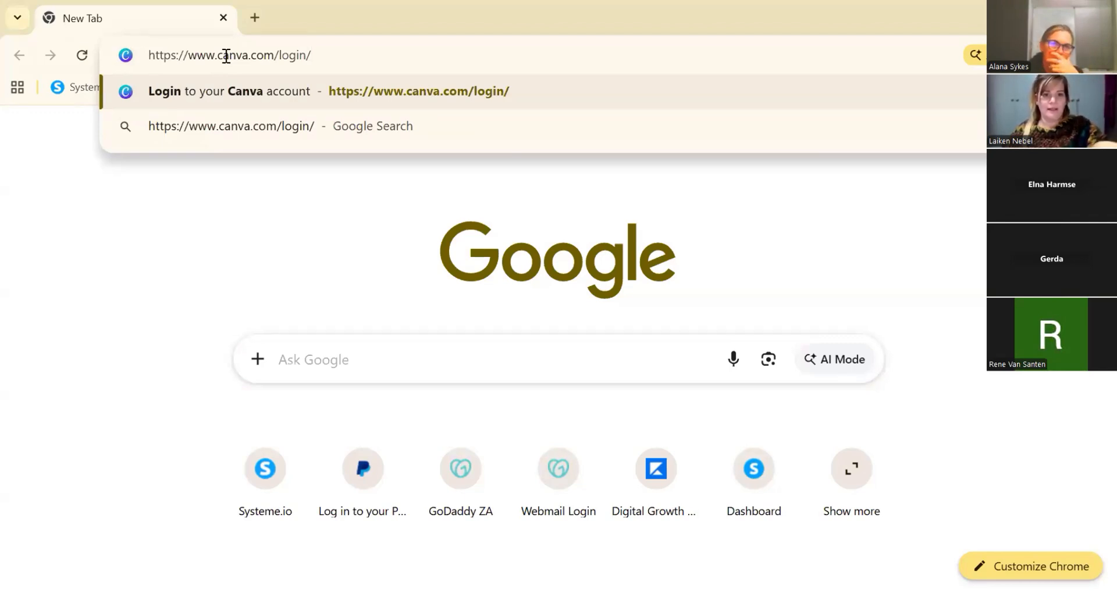
{"action": "key", "text": "Return"}
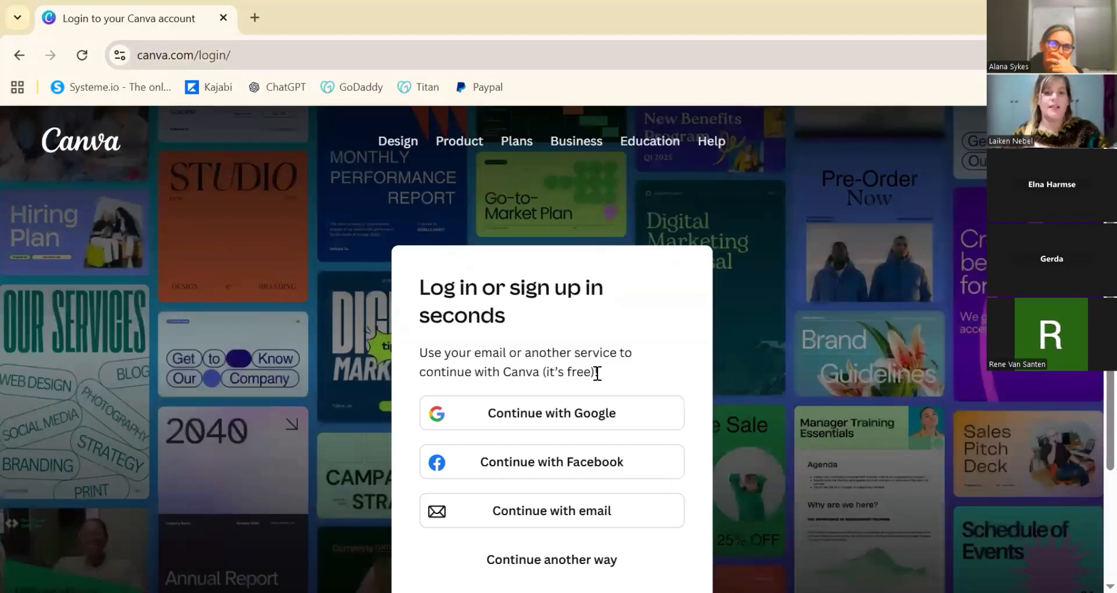
Highlight the "it's free" note on the login page and review the available ways to log in or sign up
{"action": "triple_click", "coordinate": [616, 343]}
{"action": "left_click_drag", "start_coordinate": [550, 372], "coordinate": [595, 375]}
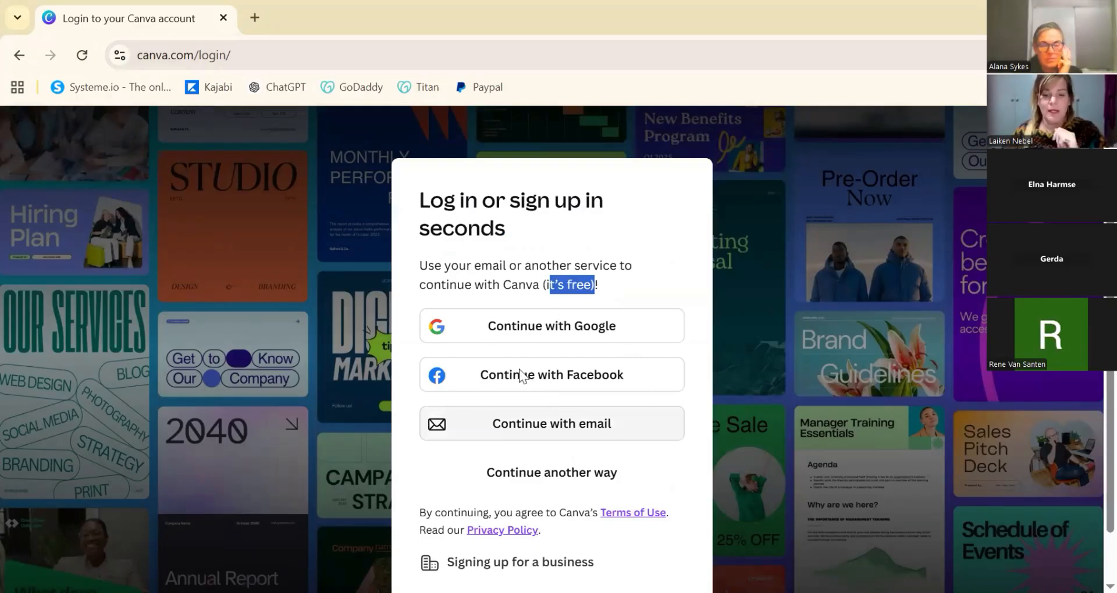
{"action": "key", "text": "Return"}
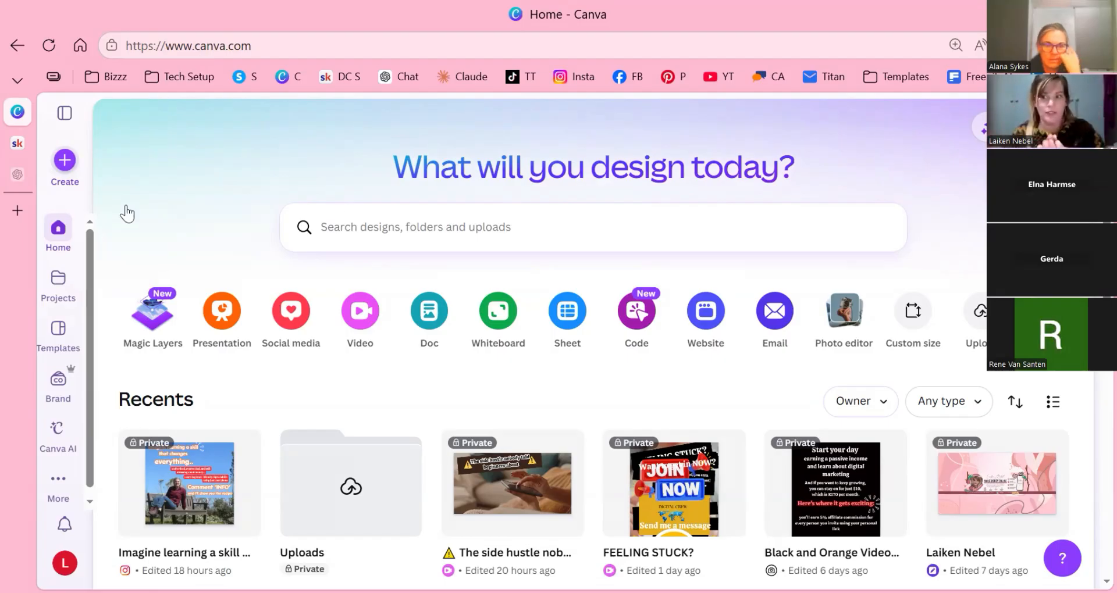
Look over the options for creating a design, close them, and review the recent designs on the home page
{"action": "left_click", "coordinate": [60, 157]}
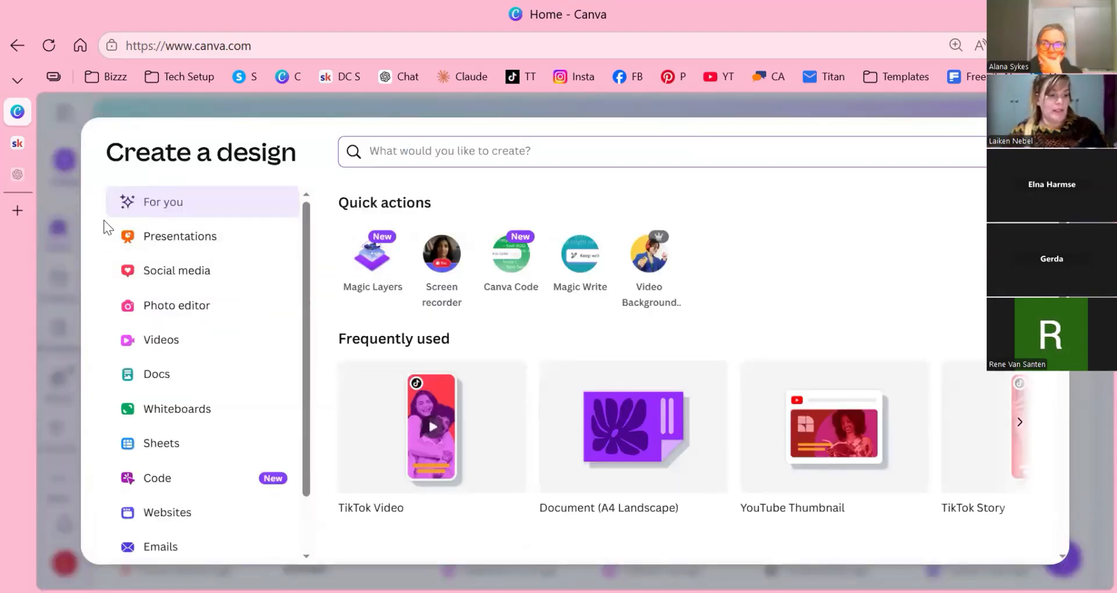
{"action": "key", "text": "Escape"}
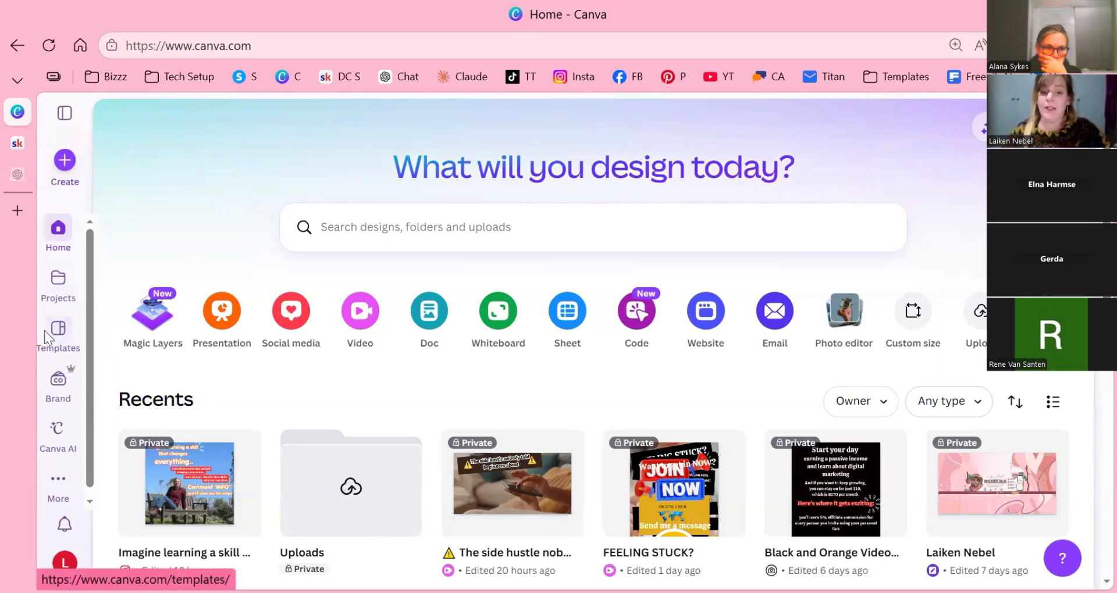
{"action": "scroll", "coordinate": [65, 293], "scroll_direction": "down", "scroll_amount": 10}
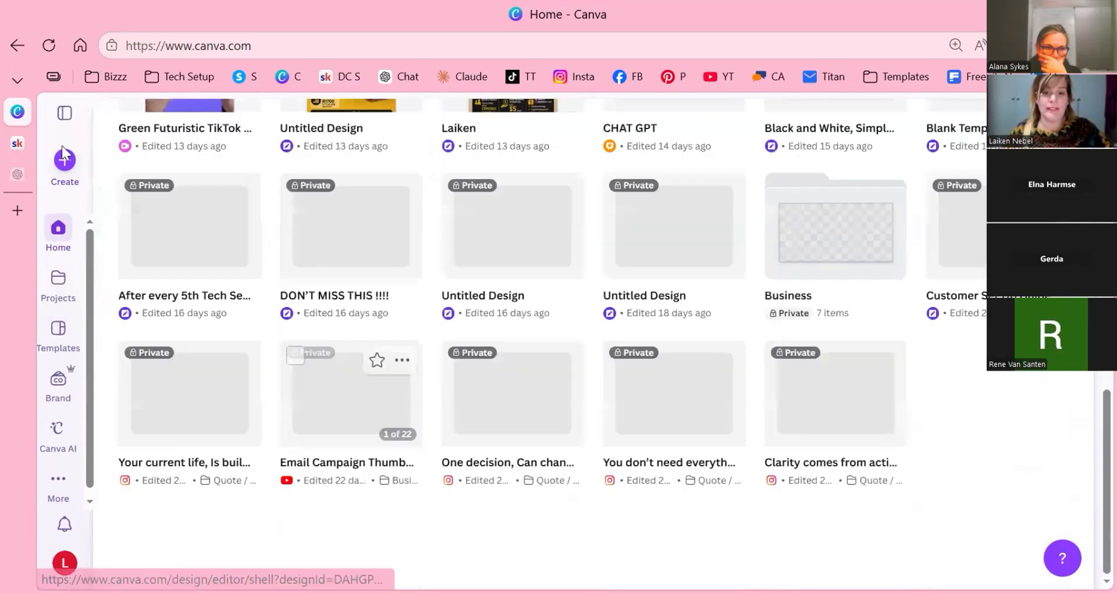
{"action": "scroll", "coordinate": [84, 343], "scroll_direction": "up", "scroll_amount": 5}
{"action": "scroll", "coordinate": [84, 343], "scroll_direction": "up", "scroll_amount": 6}
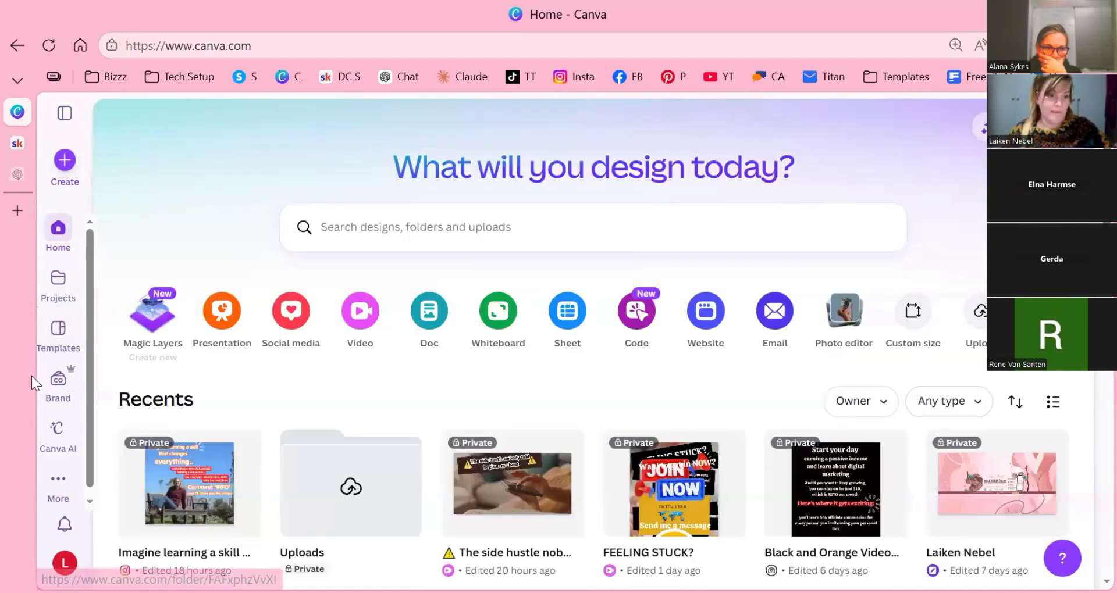
Open the Templates page and examine its categories, AI video effects and suggested designs, previewing the iced coffee video template
{"action": "left_click", "coordinate": [64, 339]}
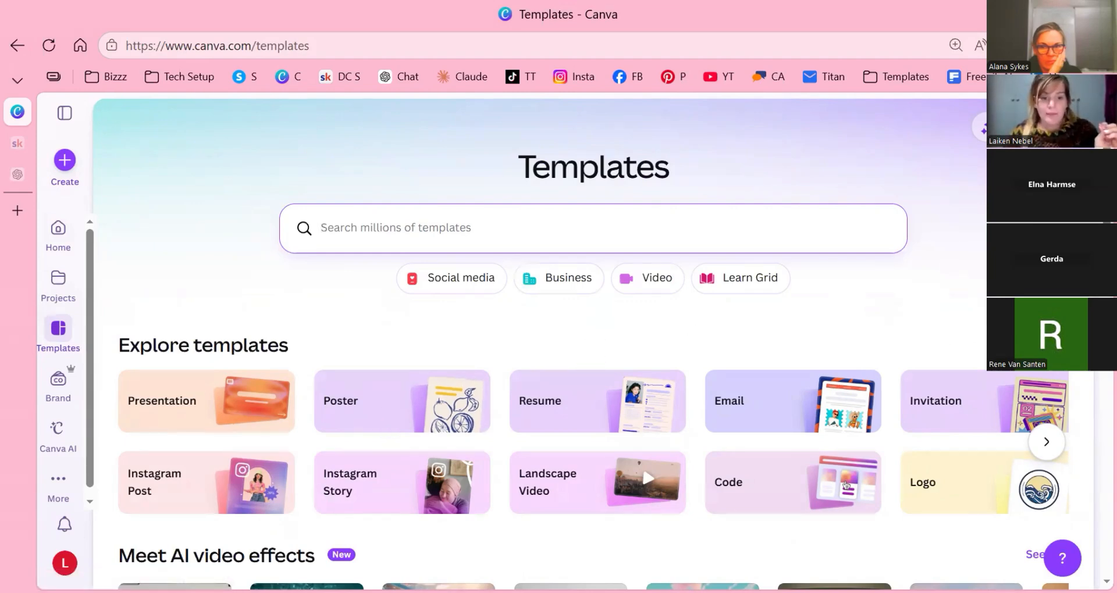
{"action": "scroll", "coordinate": [169, 434], "scroll_direction": "down", "scroll_amount": 5}
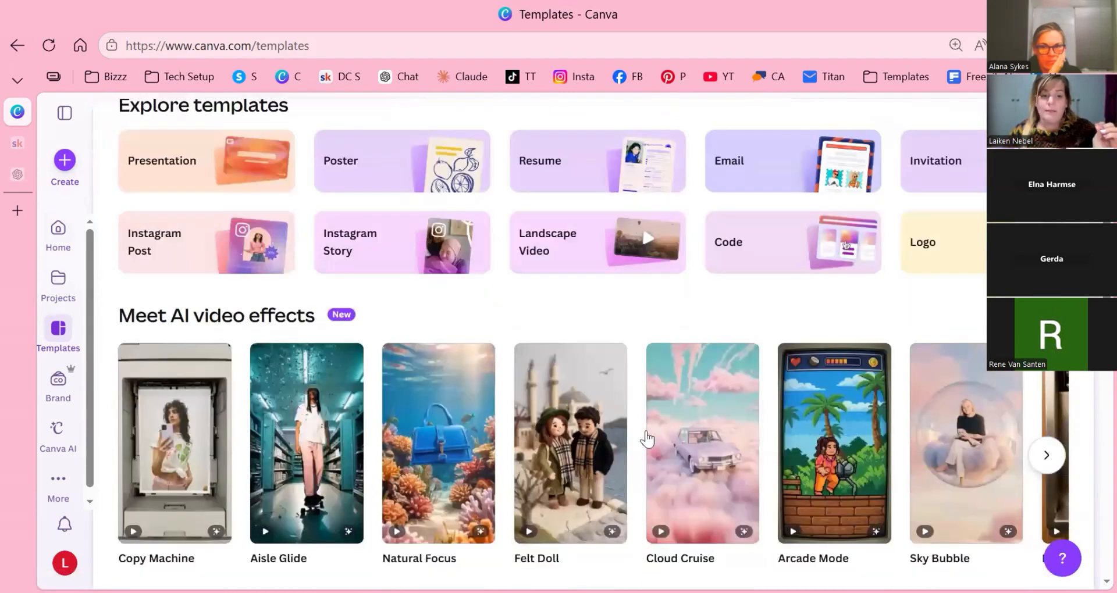
{"action": "scroll", "coordinate": [739, 369], "scroll_direction": "down", "scroll_amount": 3}
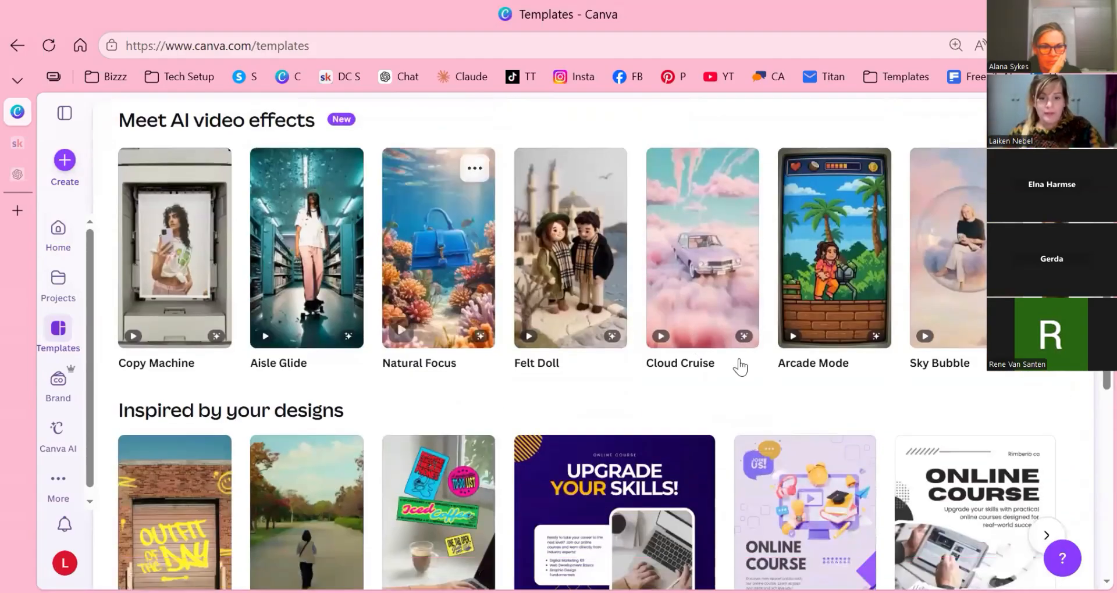
{"action": "scroll", "coordinate": [686, 367], "scroll_direction": "down", "scroll_amount": 3}
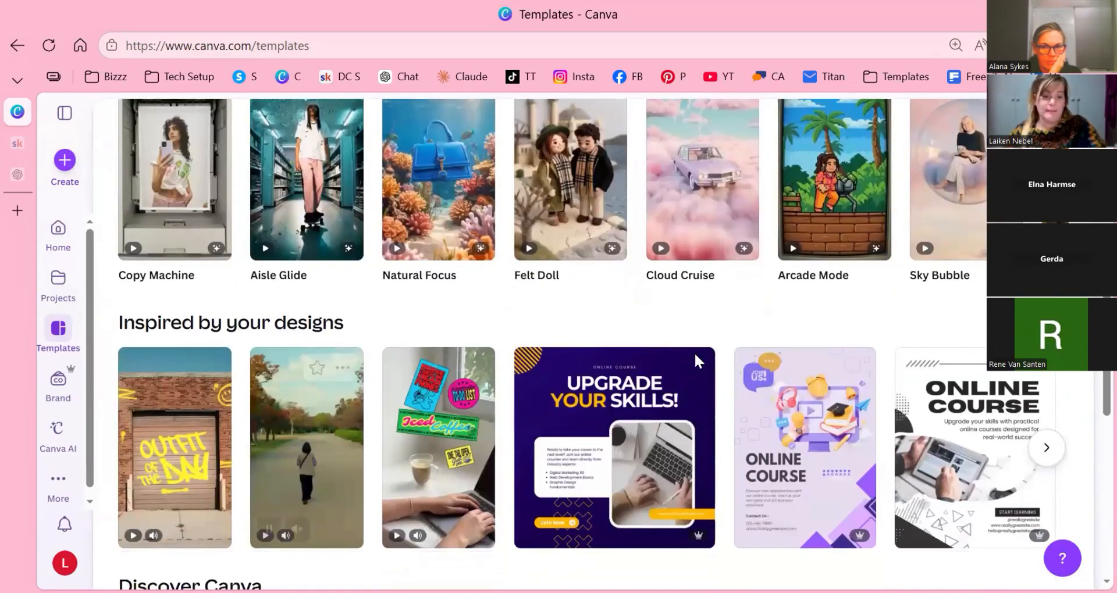
{"action": "scroll", "coordinate": [698, 343], "scroll_direction": "down", "scroll_amount": 2}
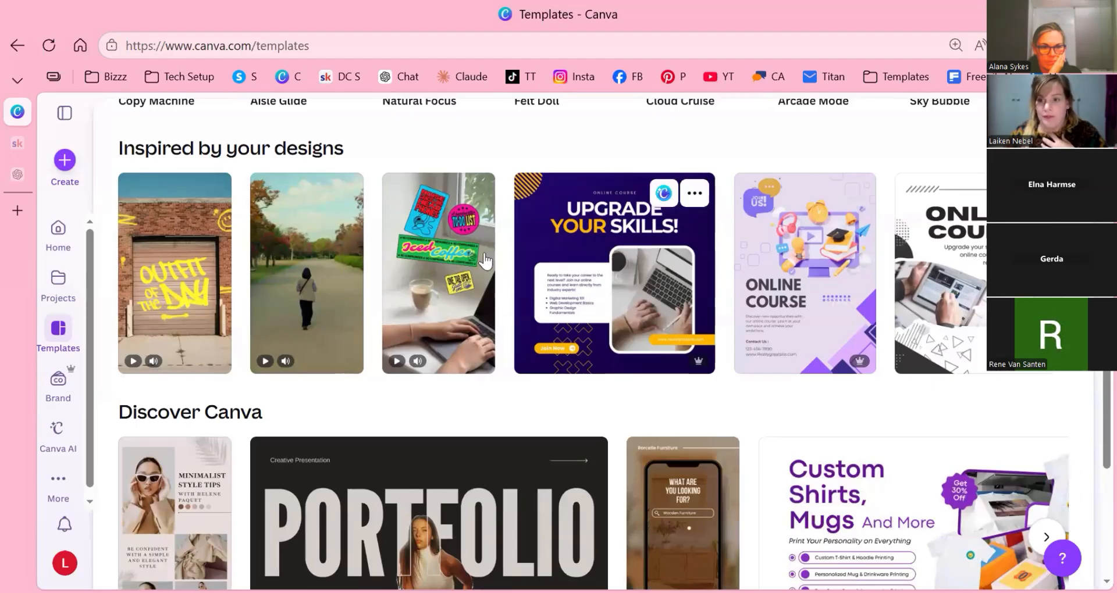
{"action": "mouse_move", "coordinate": [433, 296]}
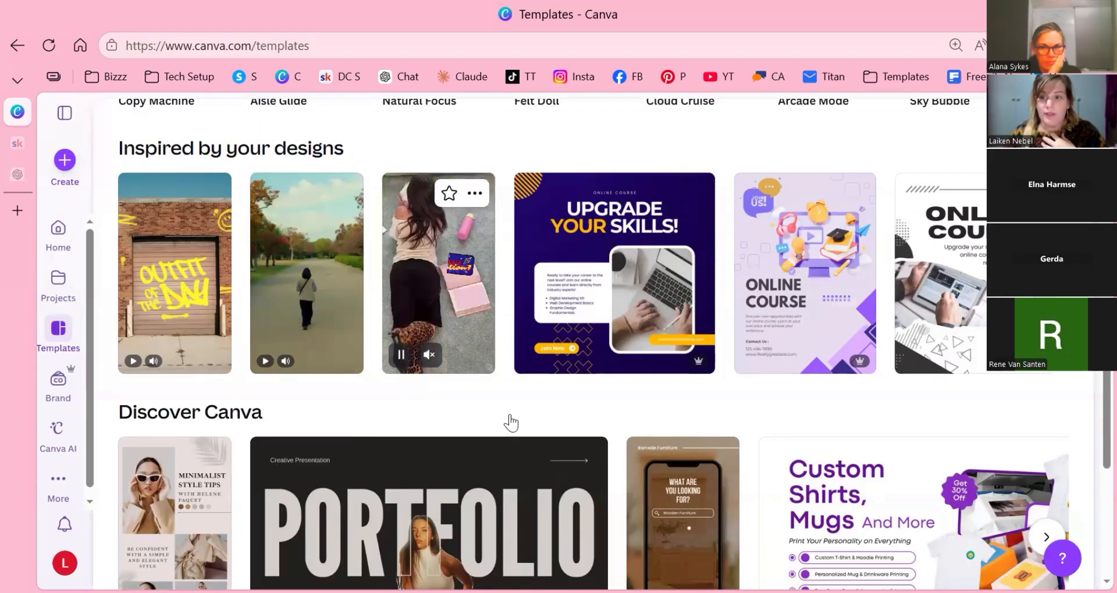
{"action": "scroll", "coordinate": [491, 430], "scroll_direction": "down", "scroll_amount": 2}
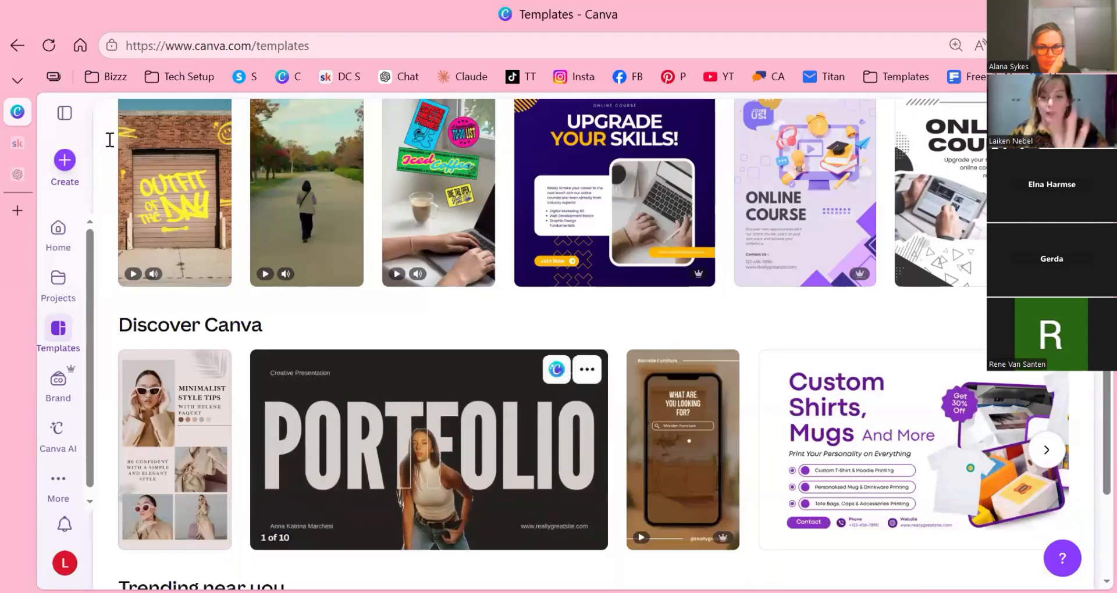
{"action": "scroll", "coordinate": [51, 160], "scroll_direction": "up", "scroll_amount": 10}
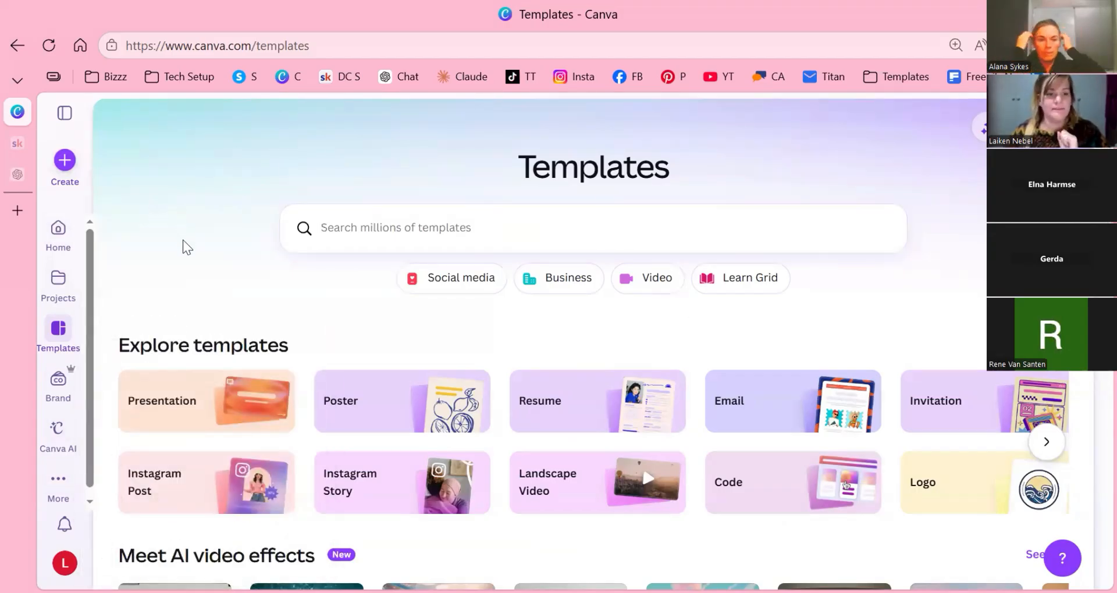
Search the design types for "instagram" and create a blank Instagram Post (Square) design
{"action": "key", "text": "c"}
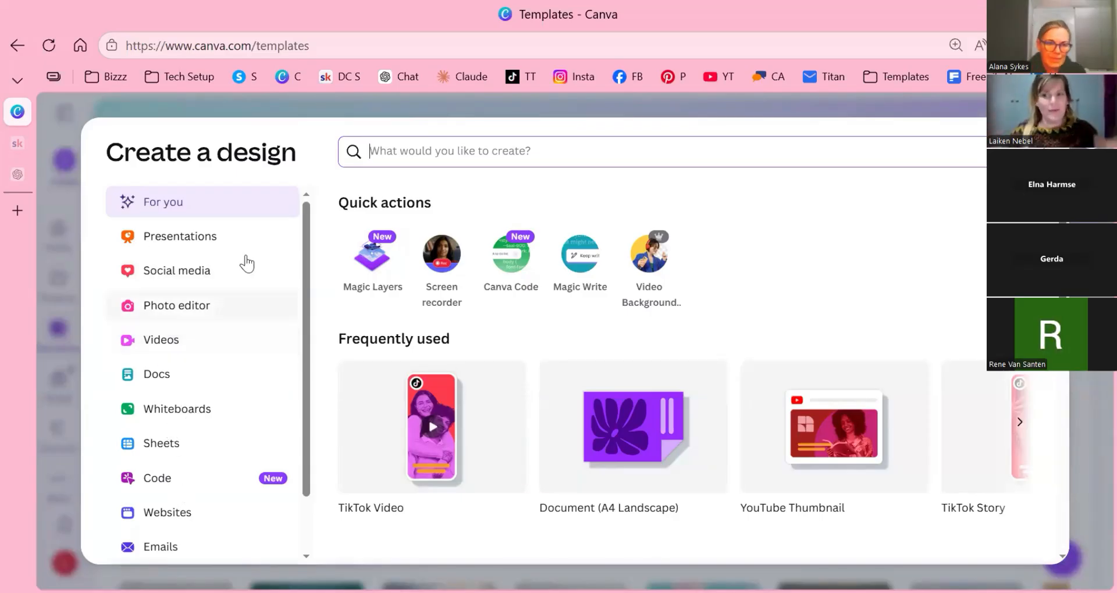
{"action": "scroll", "coordinate": [291, 192], "scroll_direction": "down", "scroll_amount": 1}
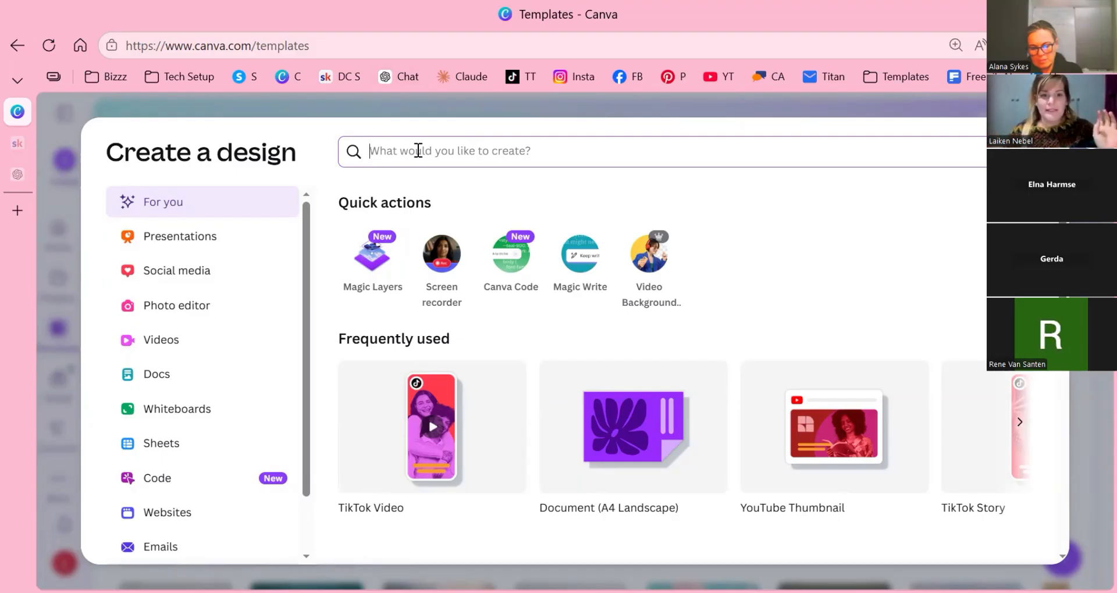
{"action": "type", "text": "instagram"}
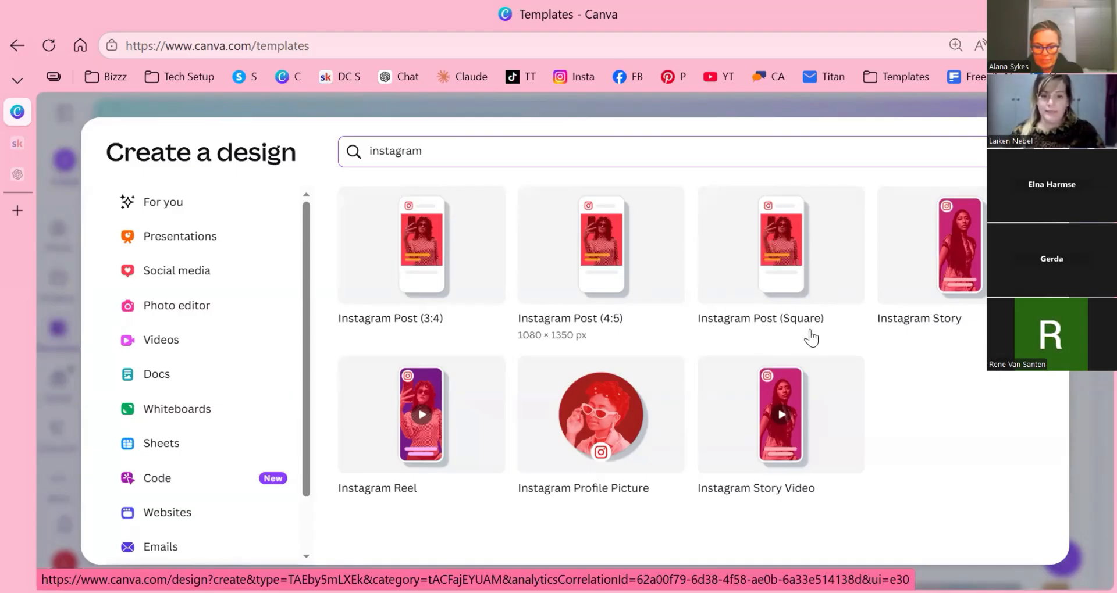
{"action": "left_click", "coordinate": [808, 261]}
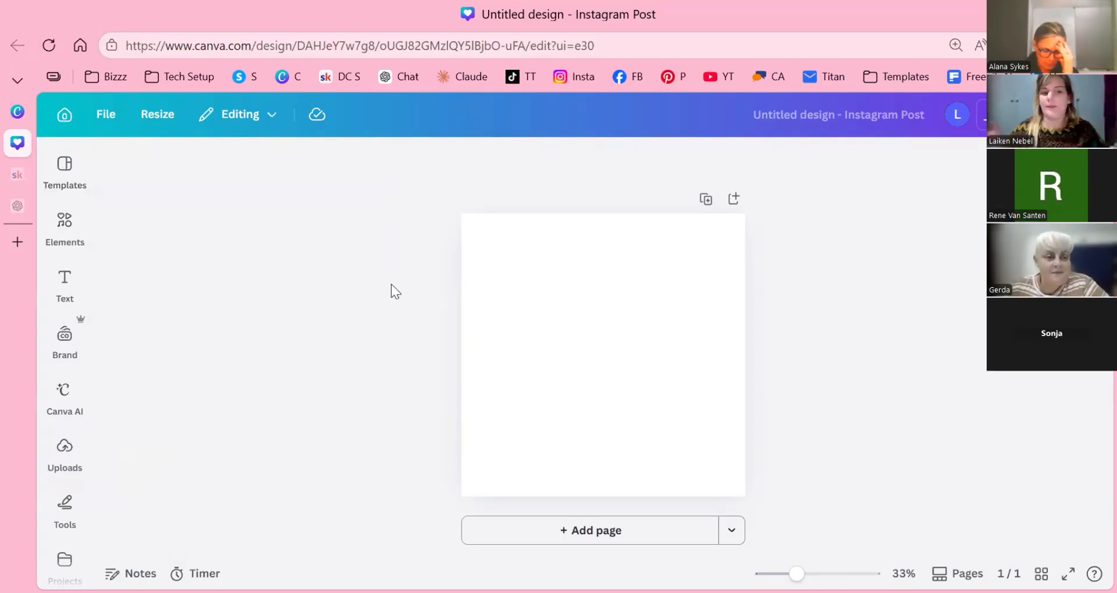
Browse the Instagram Post templates and apply Gold and Black Luxury Bordered Background to the blank page
{"action": "left_click", "coordinate": [64, 279]}
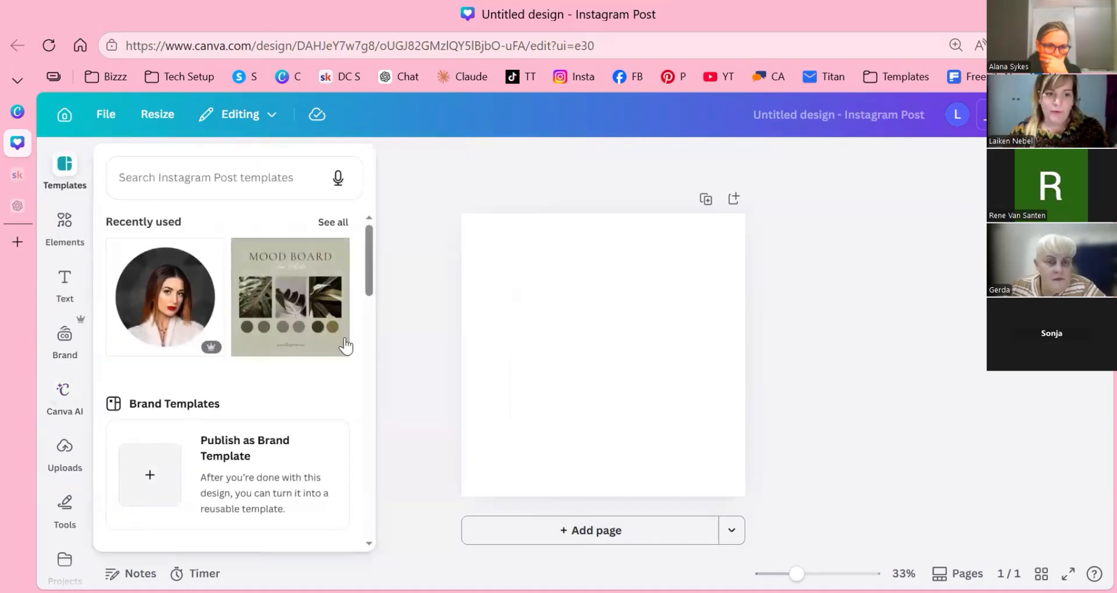
{"action": "scroll", "coordinate": [324, 326], "scroll_direction": "down", "scroll_amount": 1}
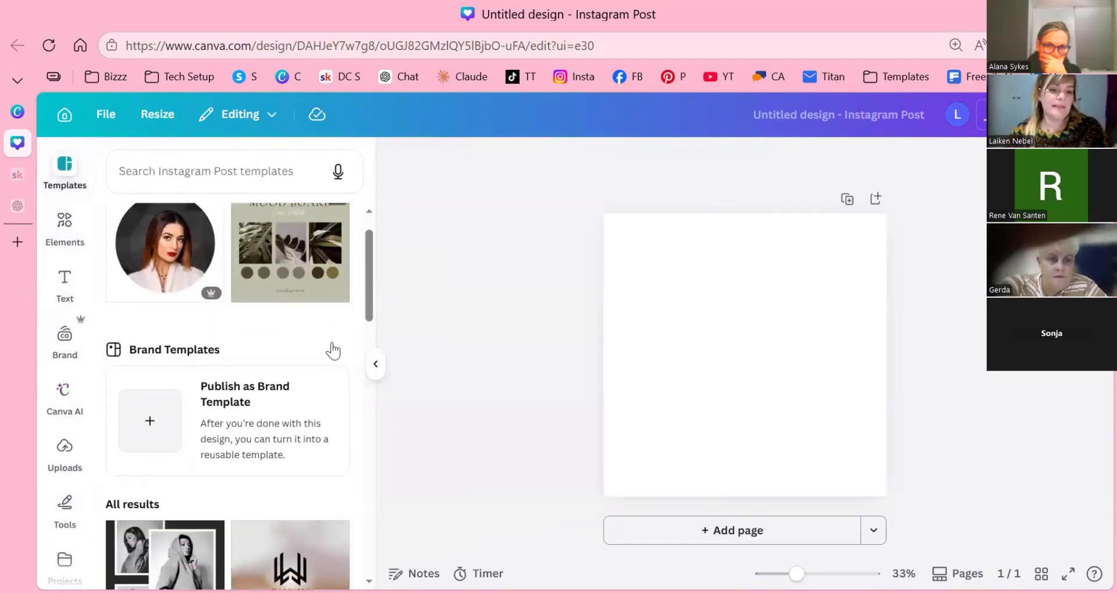
{"action": "scroll", "coordinate": [291, 335], "scroll_direction": "down", "scroll_amount": 3}
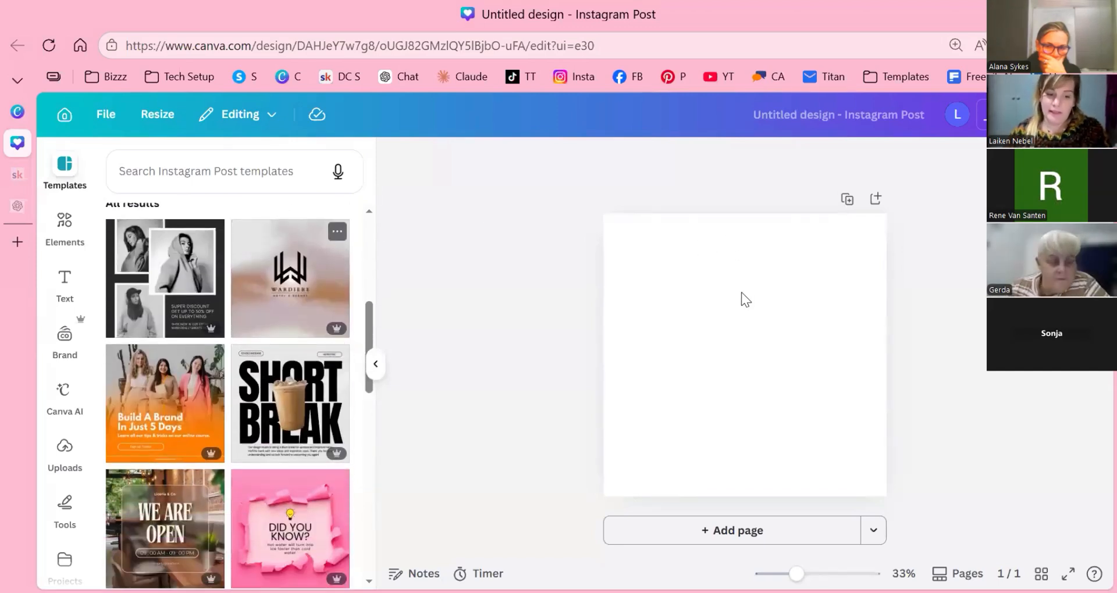
{"action": "left_click", "coordinate": [743, 293]}
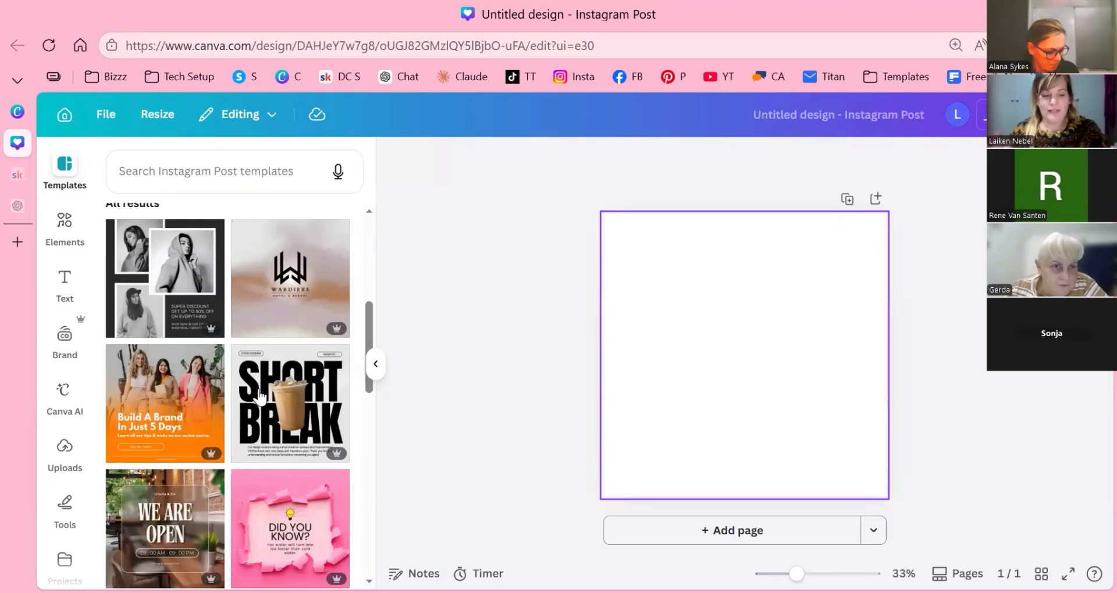
{"action": "key", "text": "Escape"}
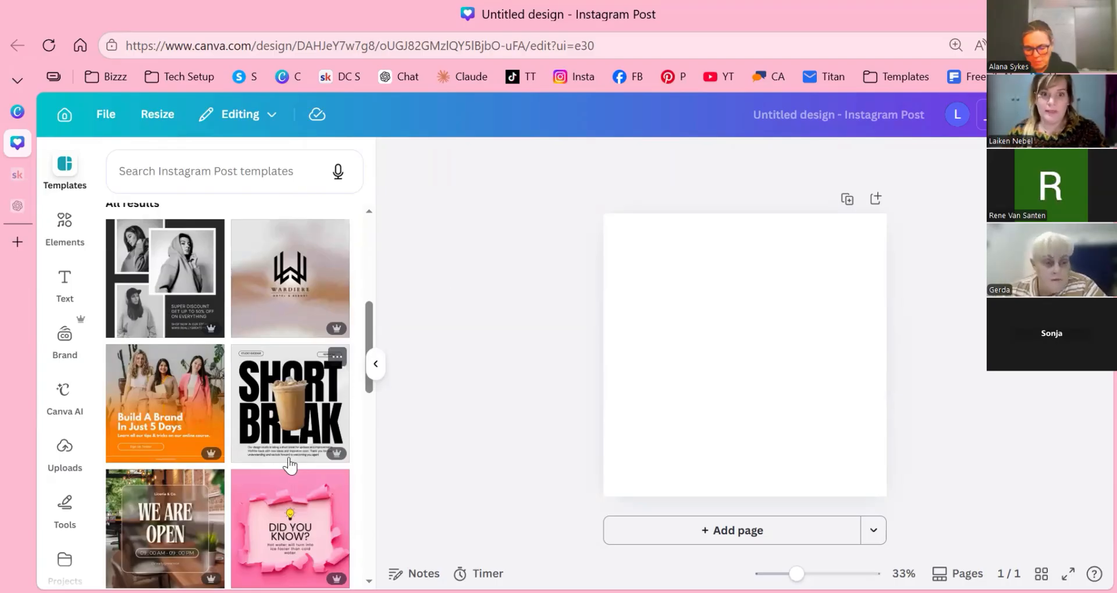
{"action": "scroll", "coordinate": [308, 470], "scroll_direction": "down", "scroll_amount": 3}
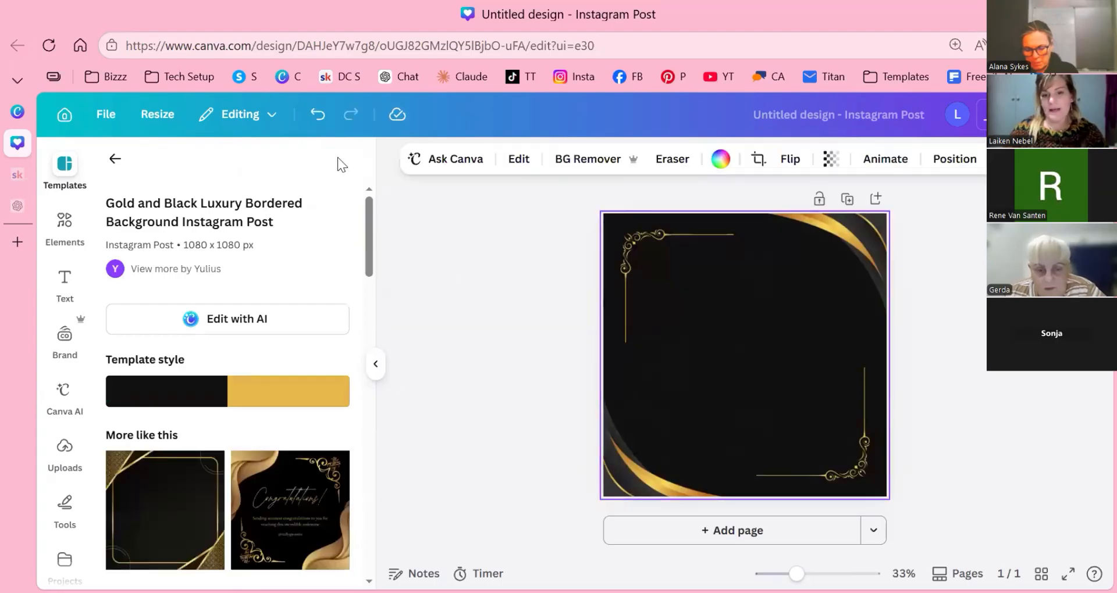
Select the template's decorative corner elements one after another, and undo the applied gold and black template
{"action": "left_click", "coordinate": [855, 460]}
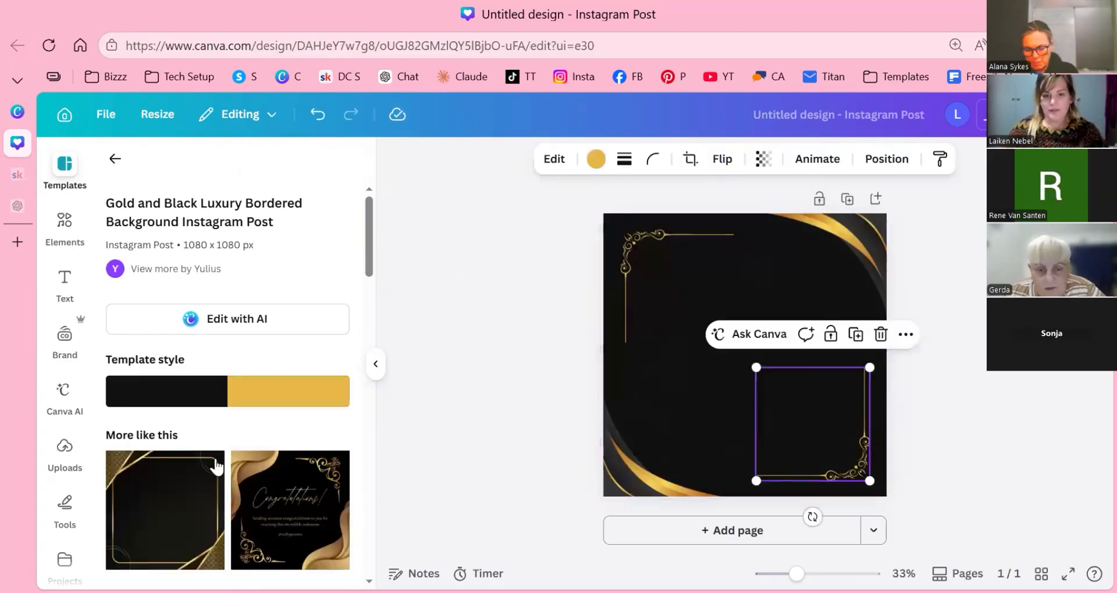
{"action": "key", "text": "Tab"}
{"action": "key", "text": "Tab"}
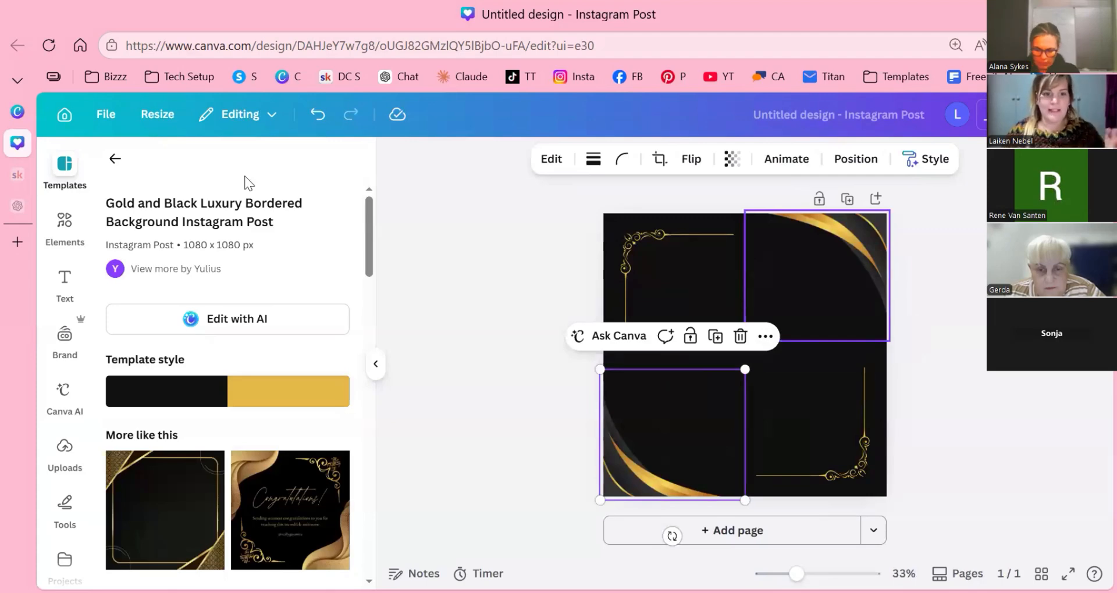
{"action": "left_click", "coordinate": [317, 114]}
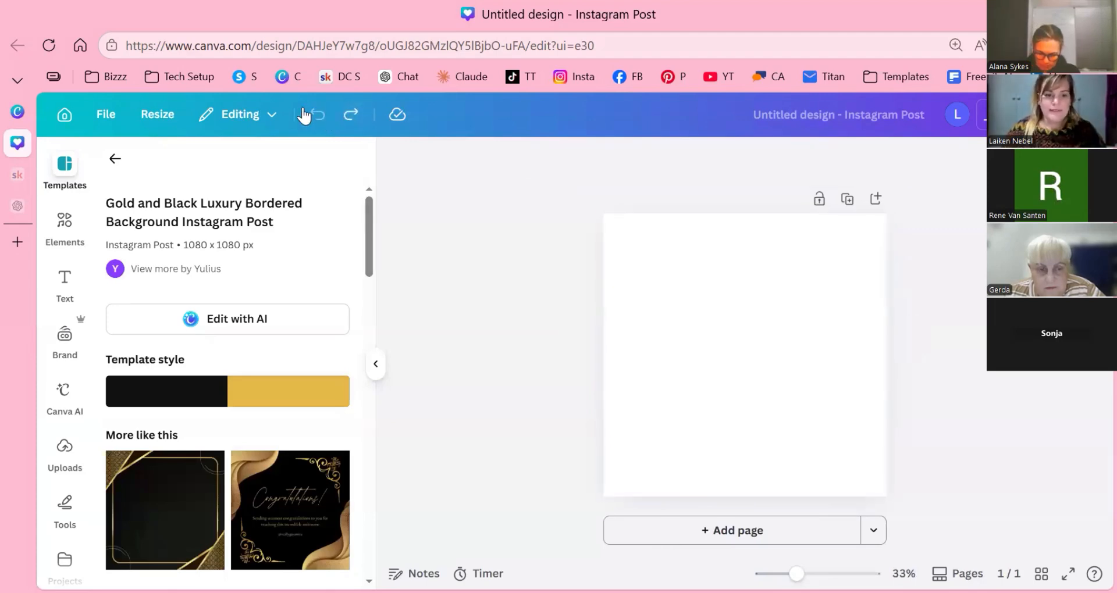
Apply the Black and Gold Elegant Islamic Background Instagram Post template to the page and select its background
{"action": "left_click", "coordinate": [318, 119]}
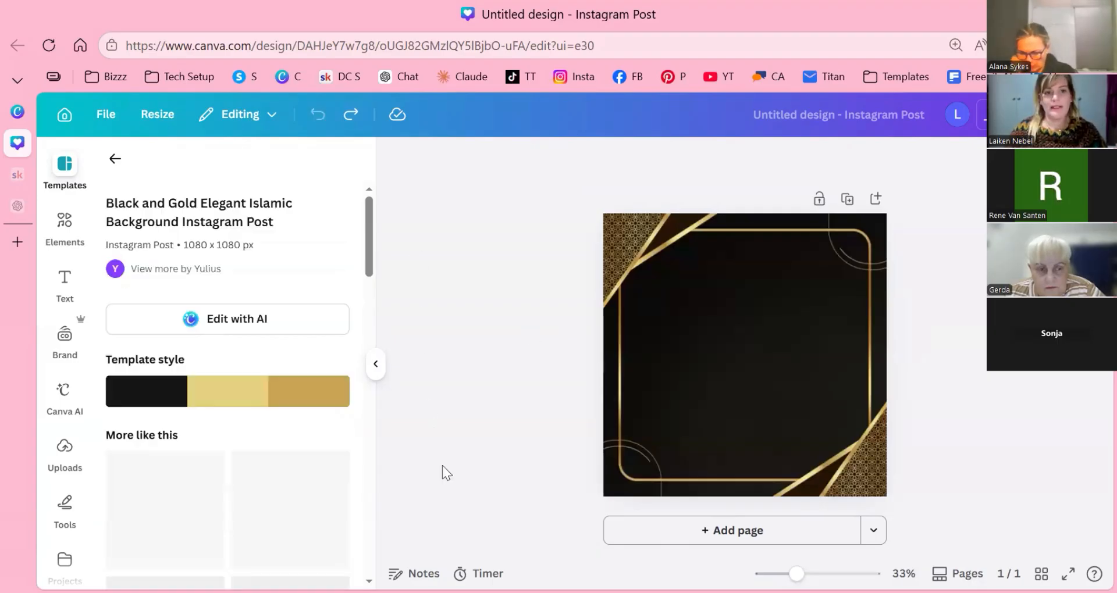
{"action": "left_click", "coordinate": [776, 465]}
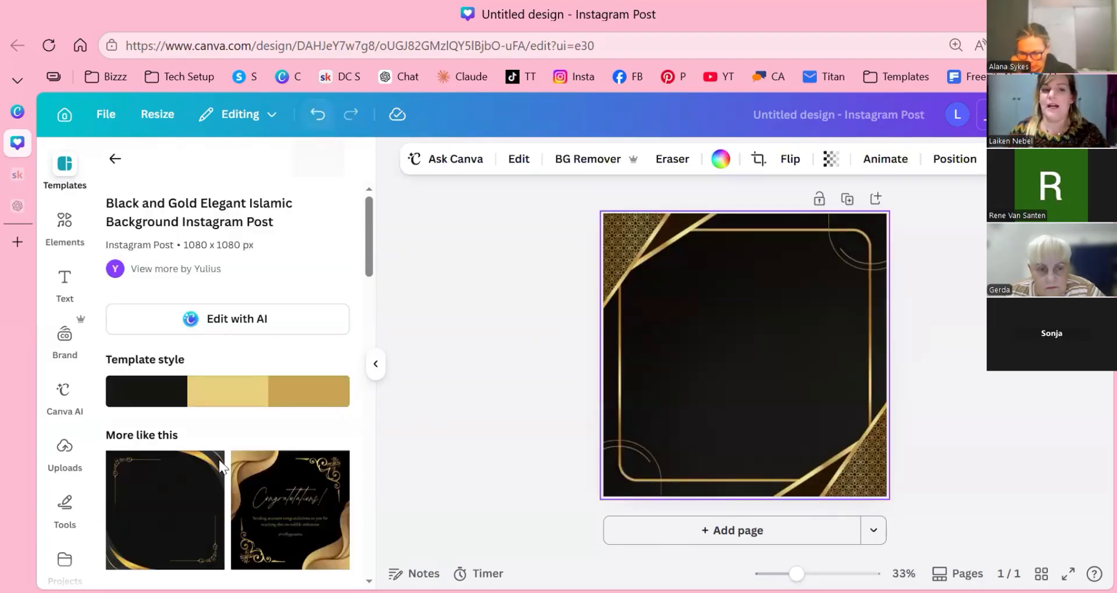
Undo the applied black and gold template and open the collection of uploaded files
{"action": "key", "text": "ctrl+z"}
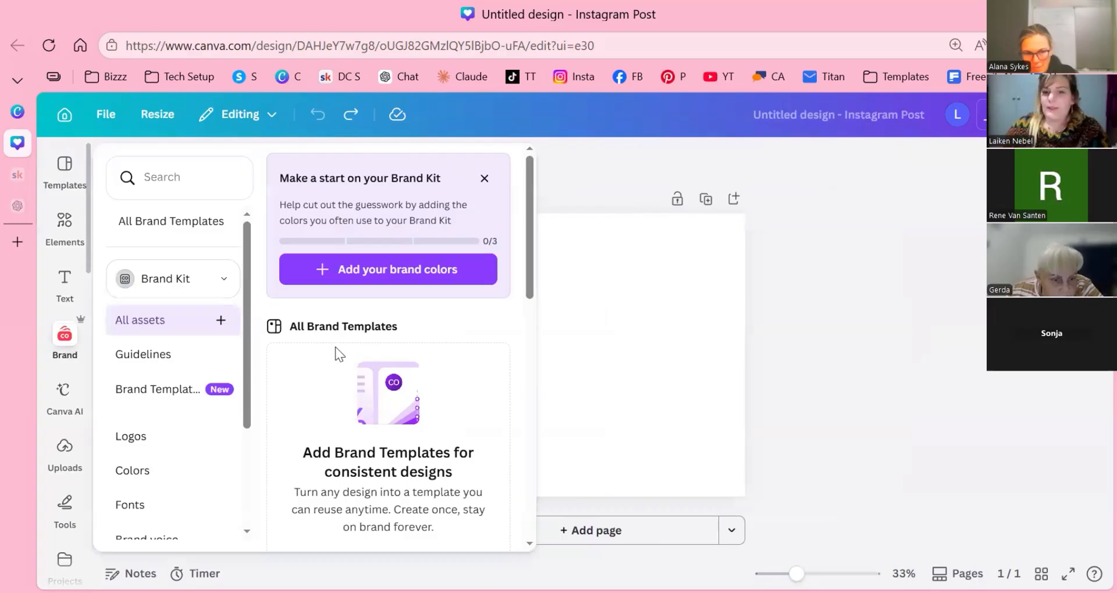
{"action": "left_click", "coordinate": [89, 454]}
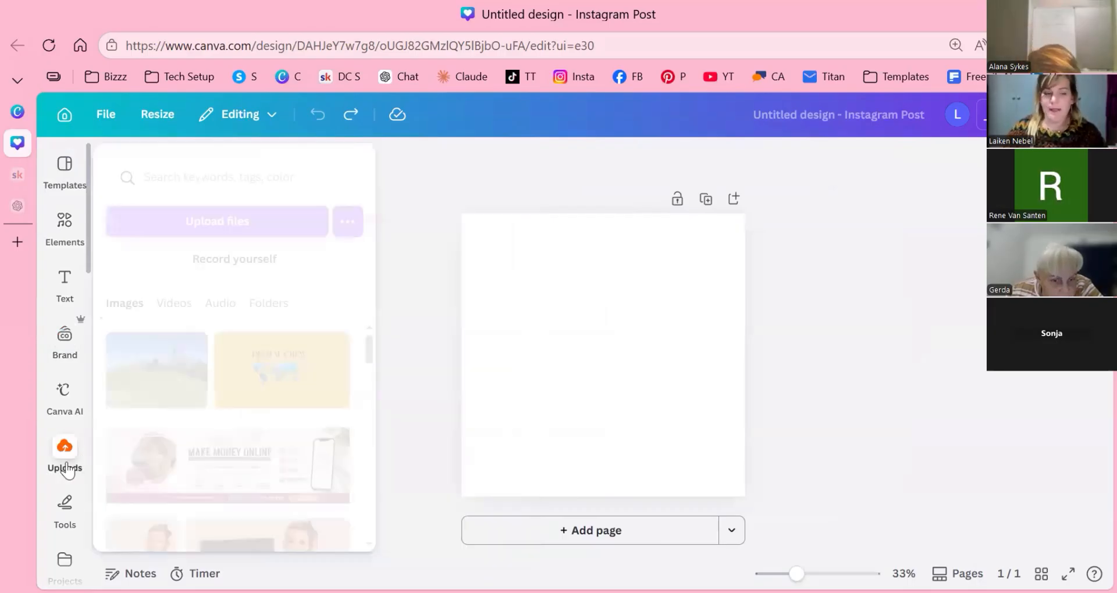
{"action": "left_click", "coordinate": [53, 451]}
{"action": "left_click", "coordinate": [52, 449]}
{"action": "left_click", "coordinate": [52, 449]}
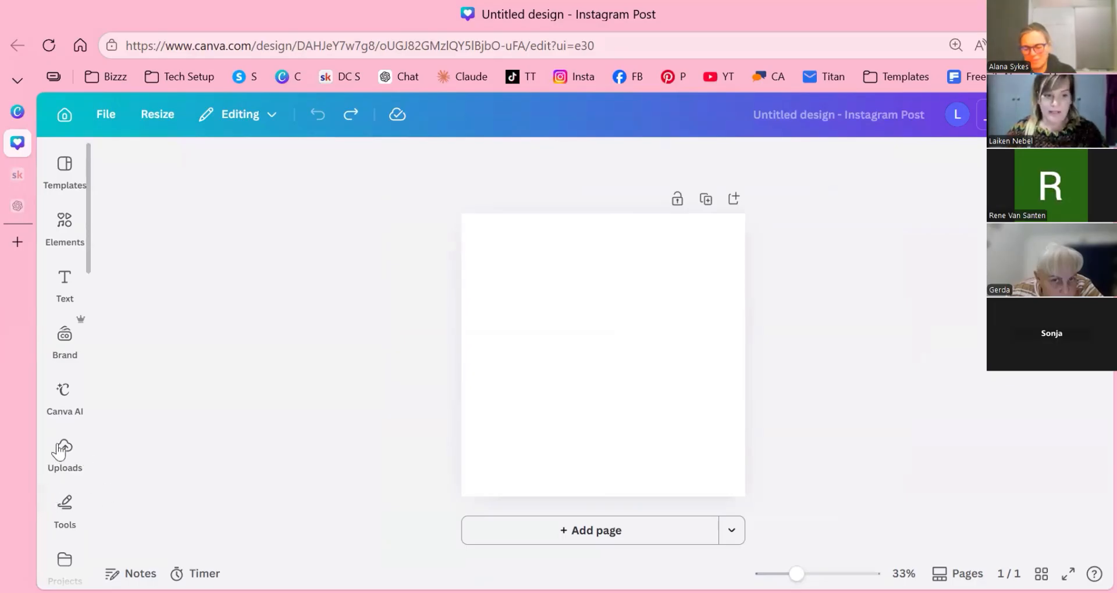
Upload the photo of a person on a hillside bench from the ChatGPT images folder and add it to the page
{"action": "left_click", "coordinate": [72, 466]}
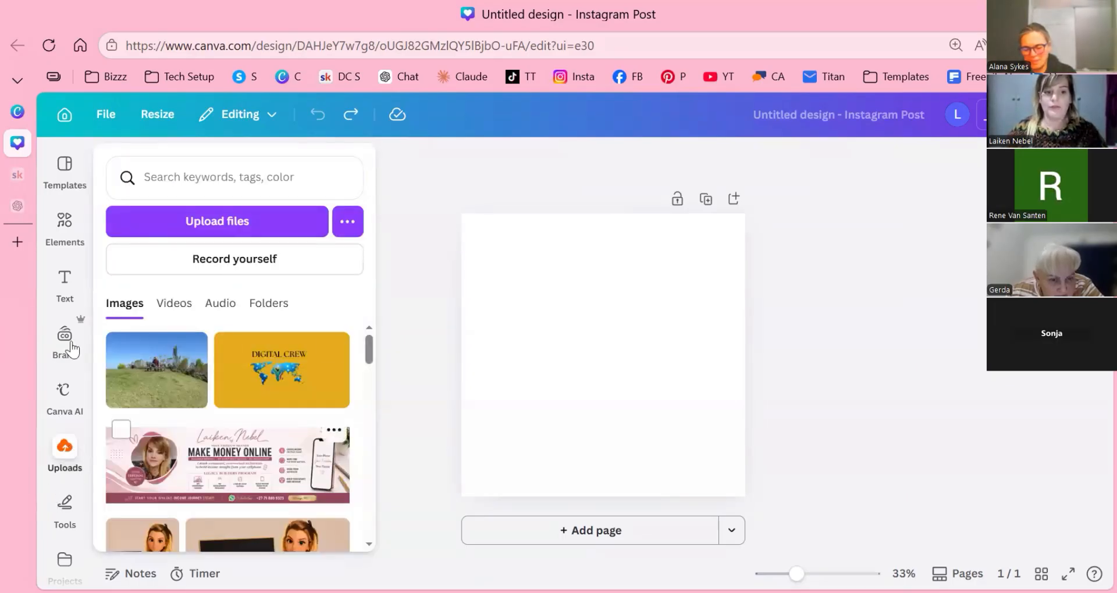
{"action": "key", "text": "Escape"}
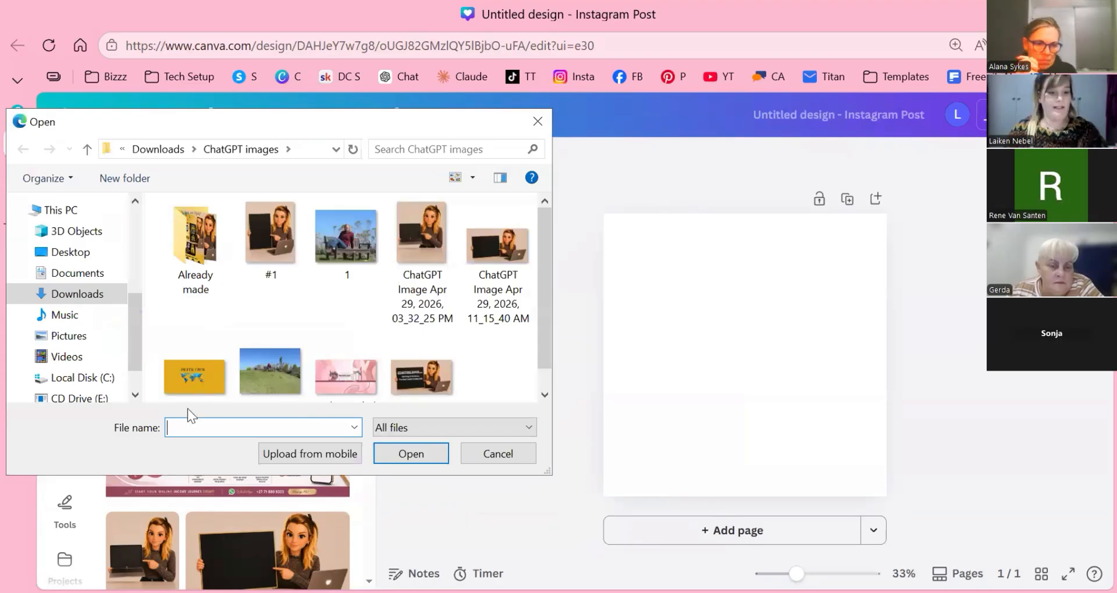
{"action": "key", "text": "Return"}
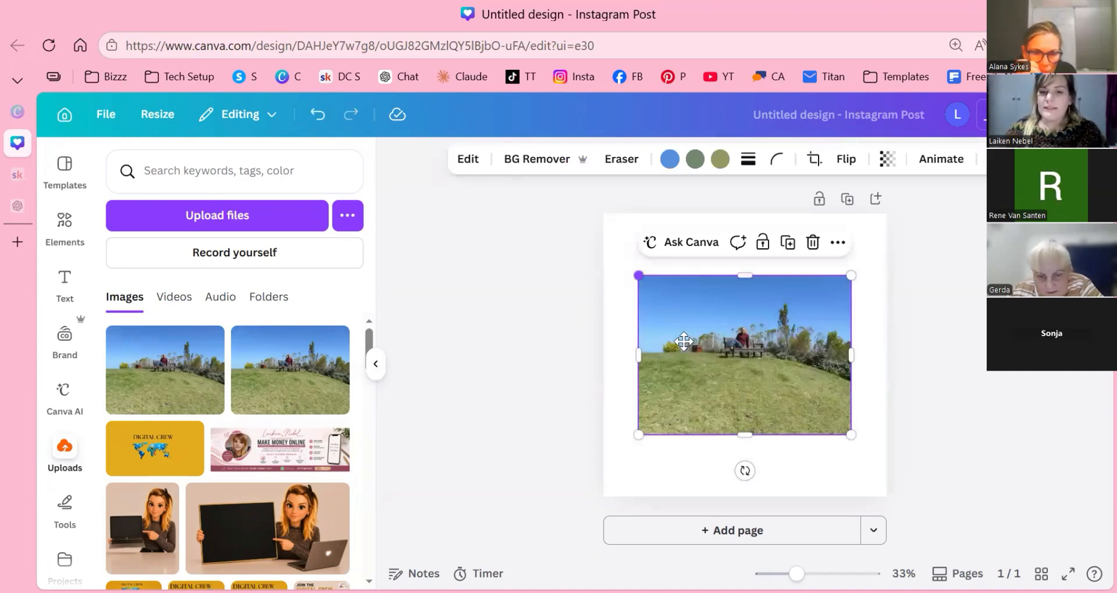
Try enlarging the bench photo far beyond the page edges, and undo the resizing
{"action": "left_click_drag", "start_coordinate": [638, 275], "coordinate": [396, 93]}
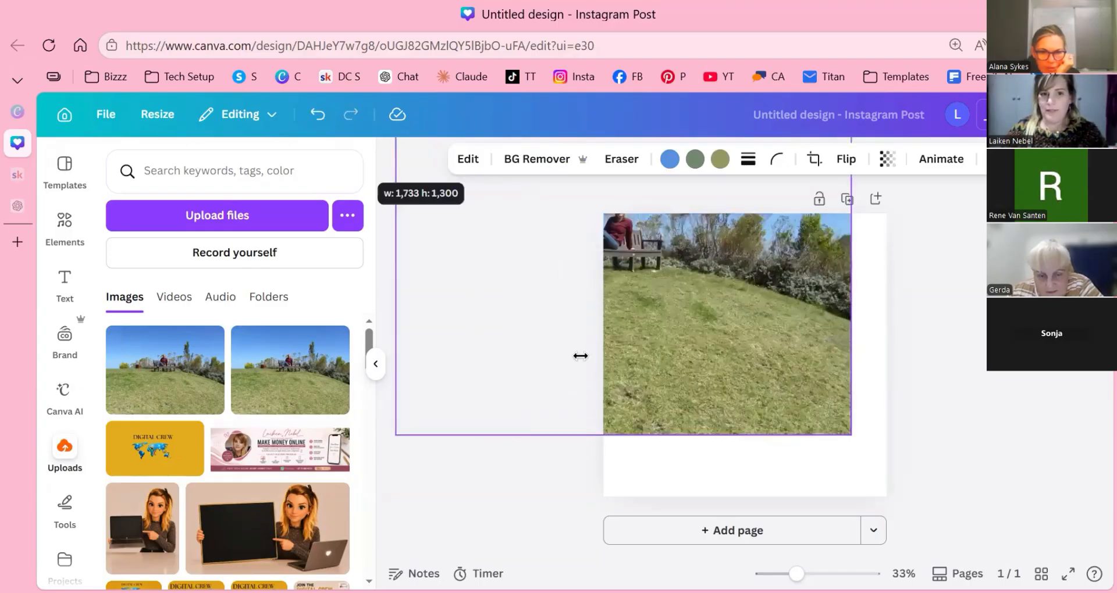
{"action": "left_click_drag", "start_coordinate": [579, 356], "coordinate": [529, 363]}
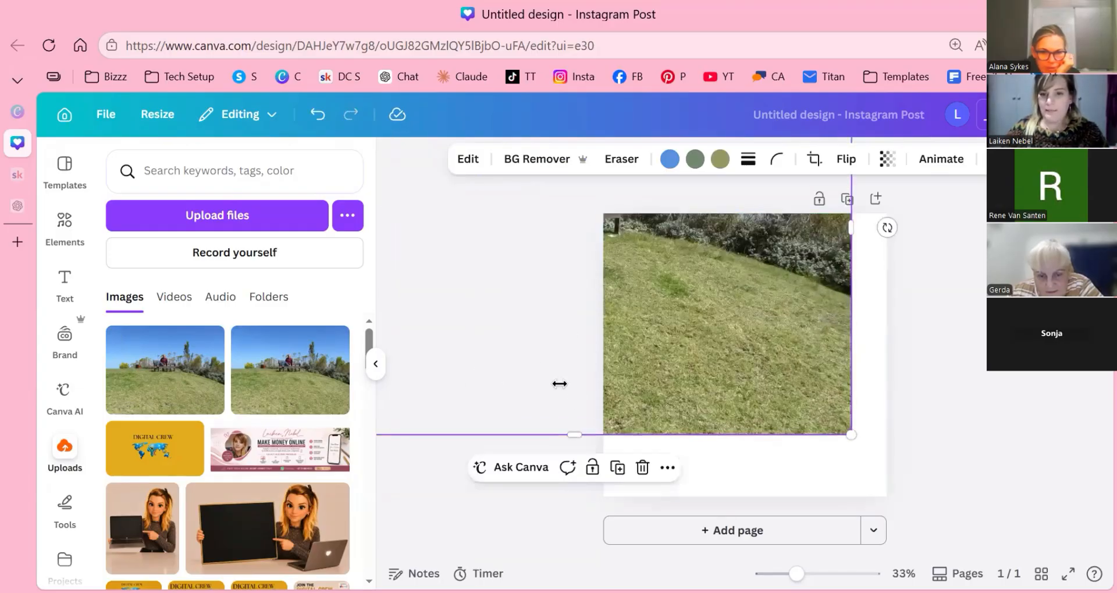
{"action": "key", "text": "ctrl+z"}
{"action": "key", "text": "ctrl+z"}
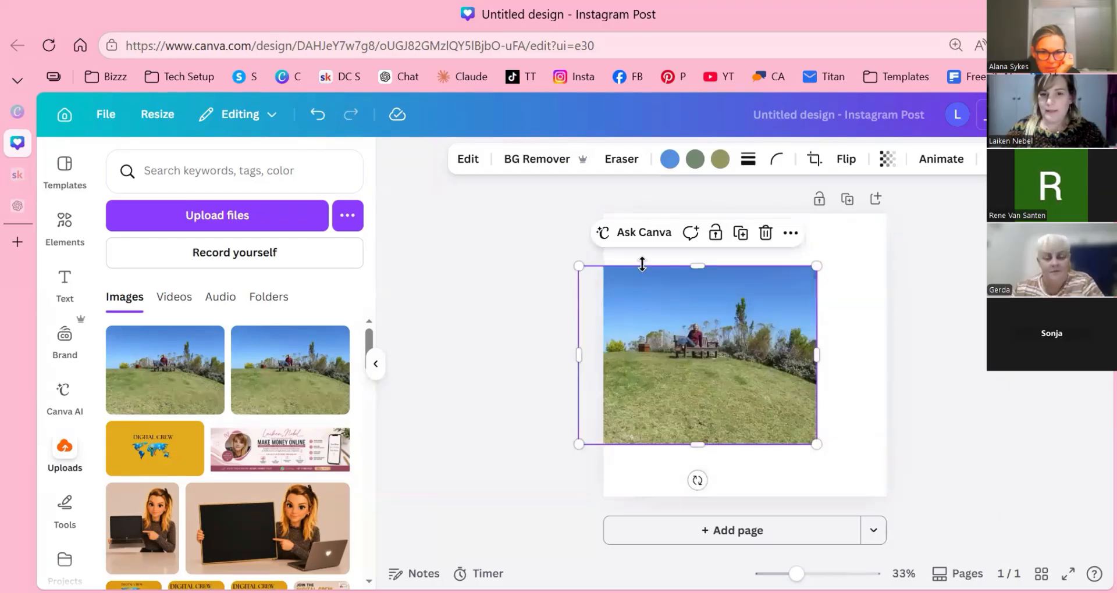
Trim the photo's left side to the page edge, and enlarge and reposition the photo to cover the page with the bench centred
{"action": "left_click_drag", "start_coordinate": [604, 270], "coordinate": [605, 271]}
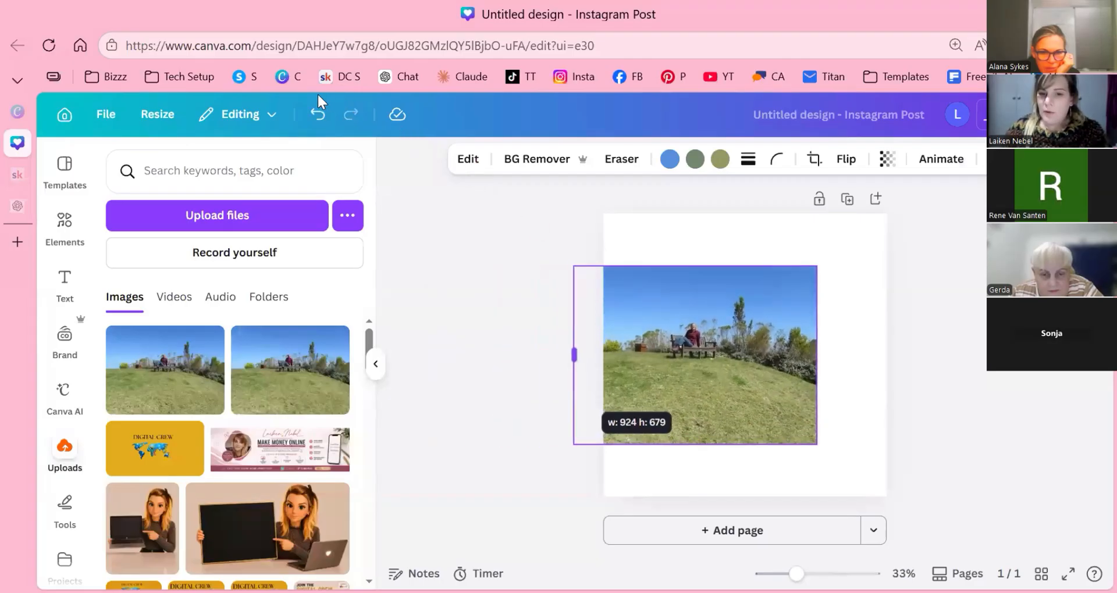
{"action": "left_click_drag", "start_coordinate": [573, 354], "coordinate": [603, 355]}
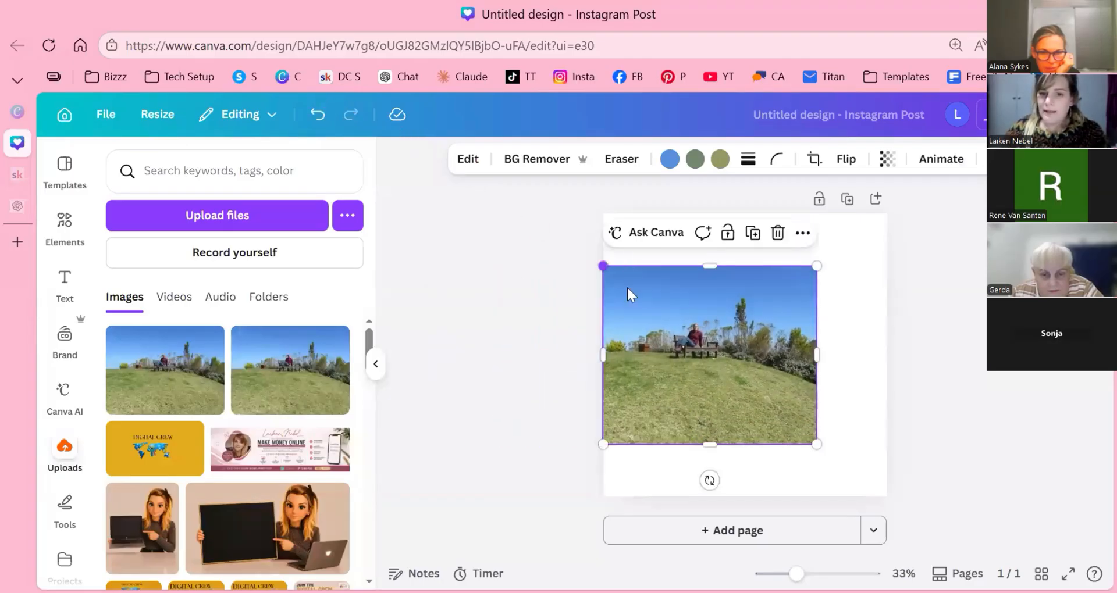
{"action": "left_click_drag", "start_coordinate": [604, 266], "coordinate": [346, 51]}
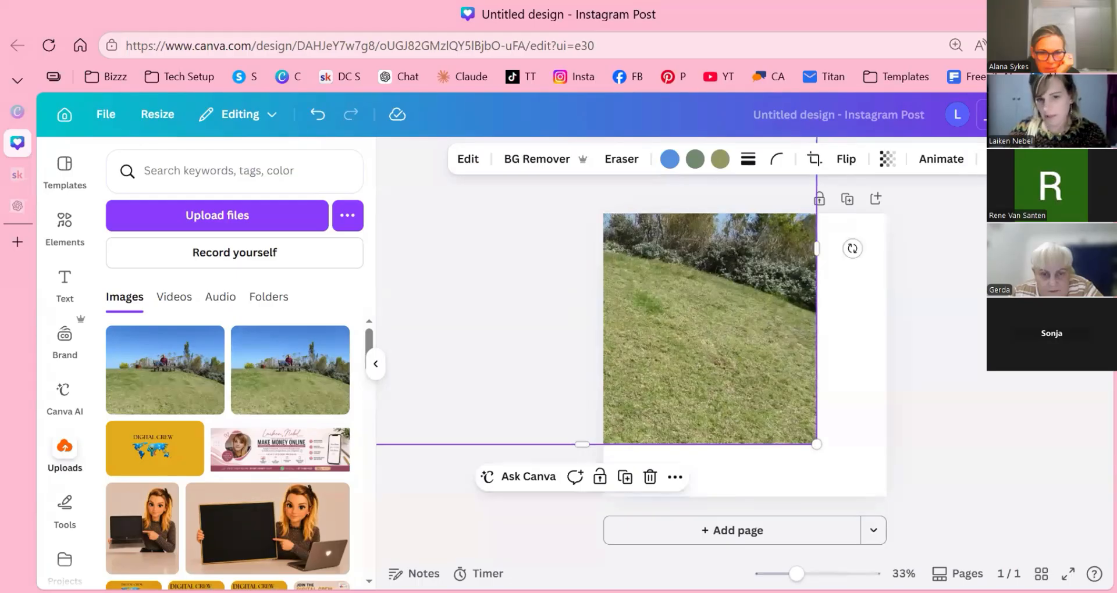
{"action": "left_click_drag", "start_coordinate": [710, 328], "coordinate": [757, 372]}
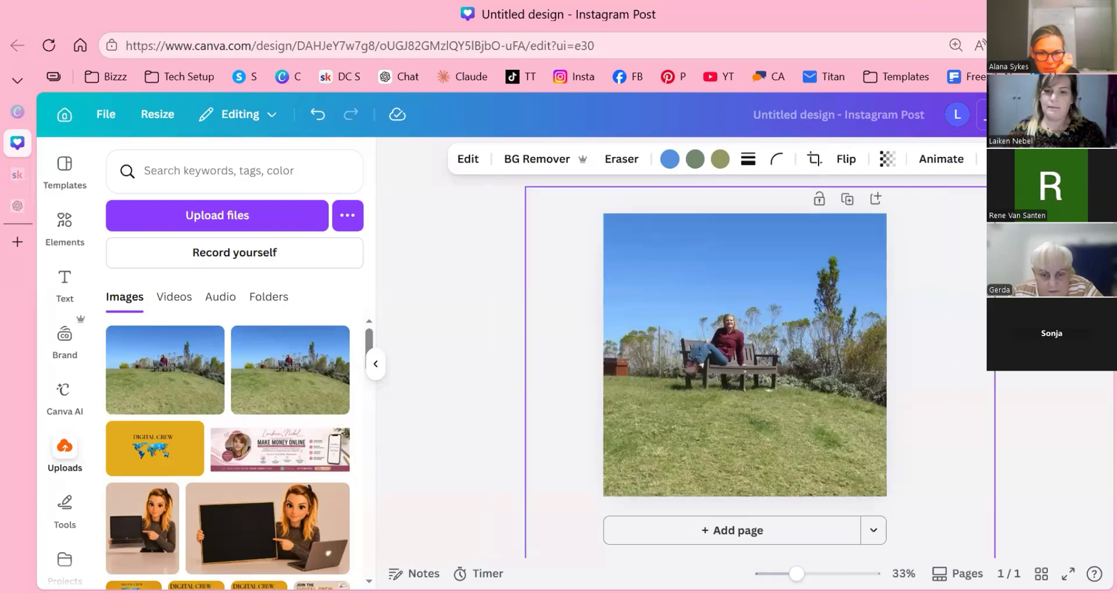
{"action": "left_click", "coordinate": [787, 339]}
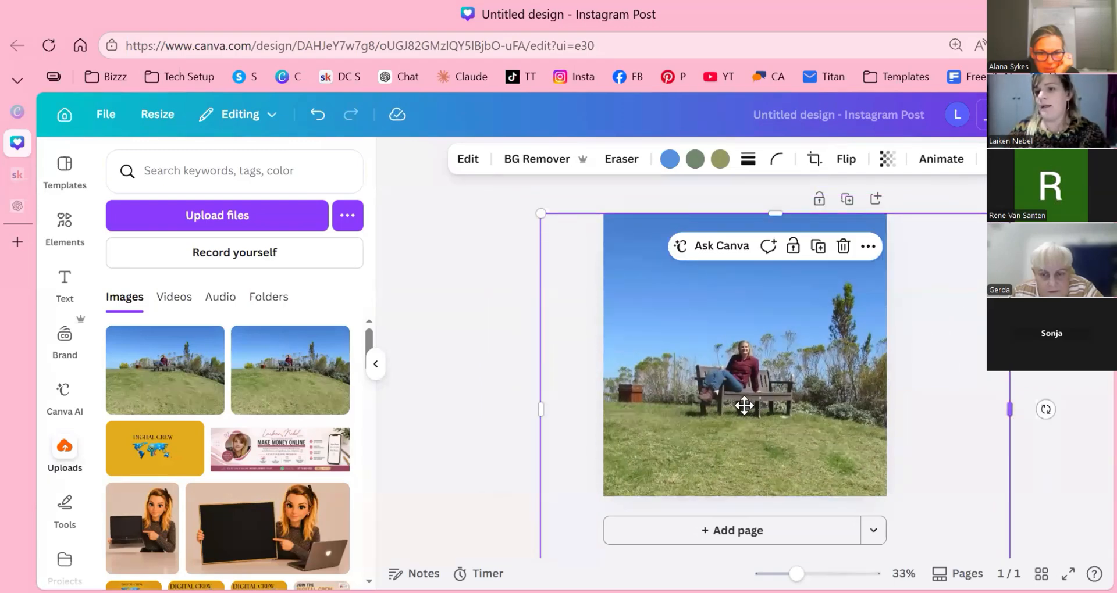
{"action": "left_click_drag", "start_coordinate": [1009, 409], "coordinate": [1084, 505]}
{"action": "left_click_drag", "start_coordinate": [512, 401], "coordinate": [598, 431]}
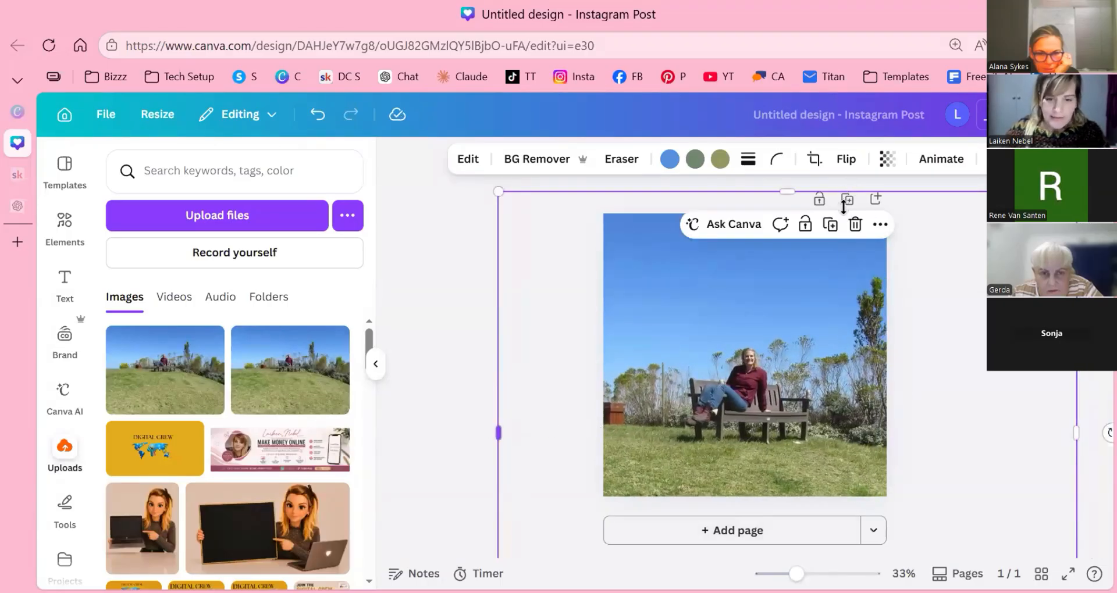
Crop the overhanging sides of the bench photo so that its frame matches the square page, and deselect it
{"action": "left_click_drag", "start_coordinate": [1076, 448], "coordinate": [889, 492]}
{"action": "left_click_drag", "start_coordinate": [788, 506], "coordinate": [792, 492]}
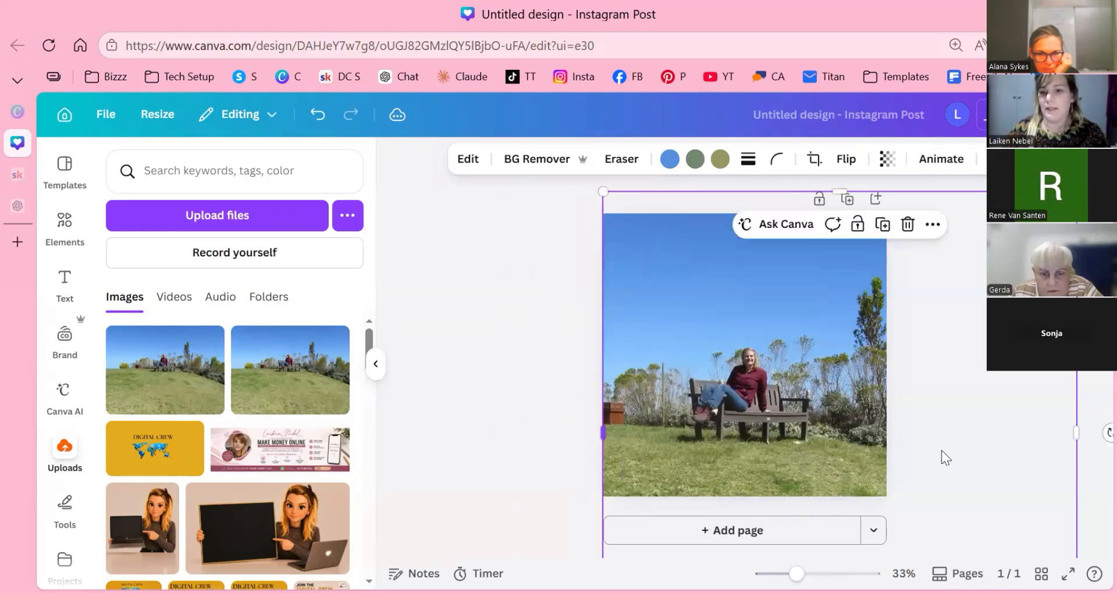
{"action": "left_click_drag", "start_coordinate": [750, 527], "coordinate": [724, 401]}
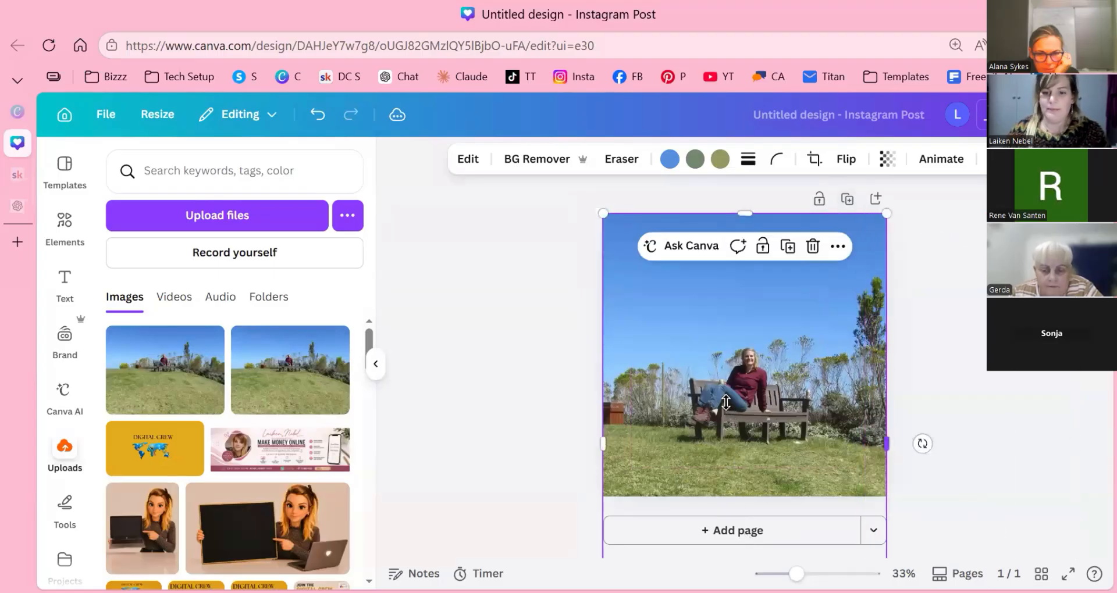
{"action": "scroll", "coordinate": [982, 348], "scroll_direction": "down", "scroll_amount": 3}
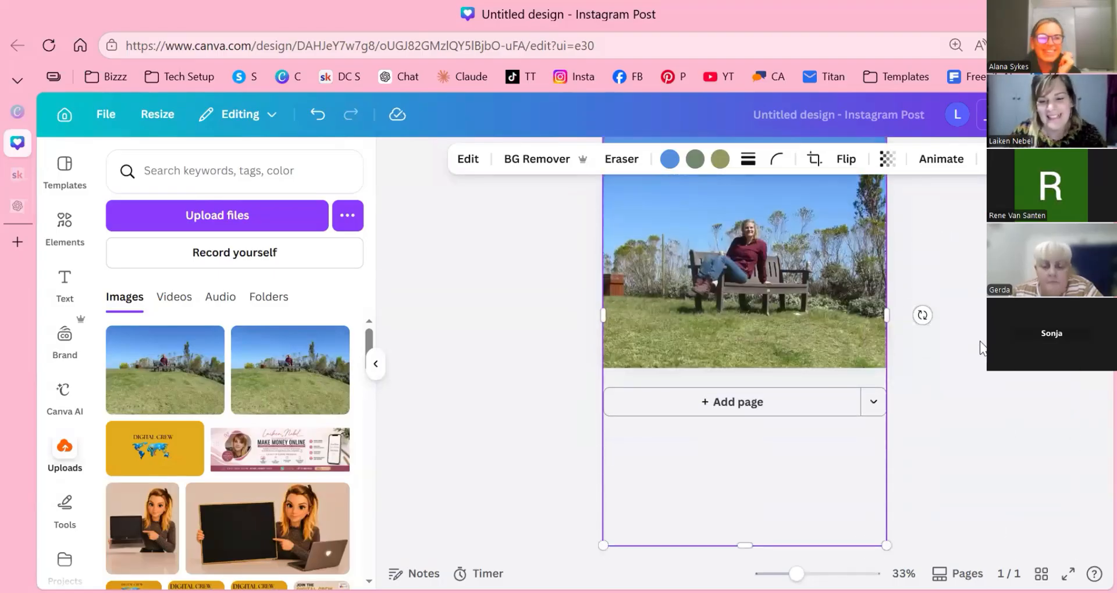
{"action": "left_click_drag", "start_coordinate": [744, 546], "coordinate": [744, 400]}
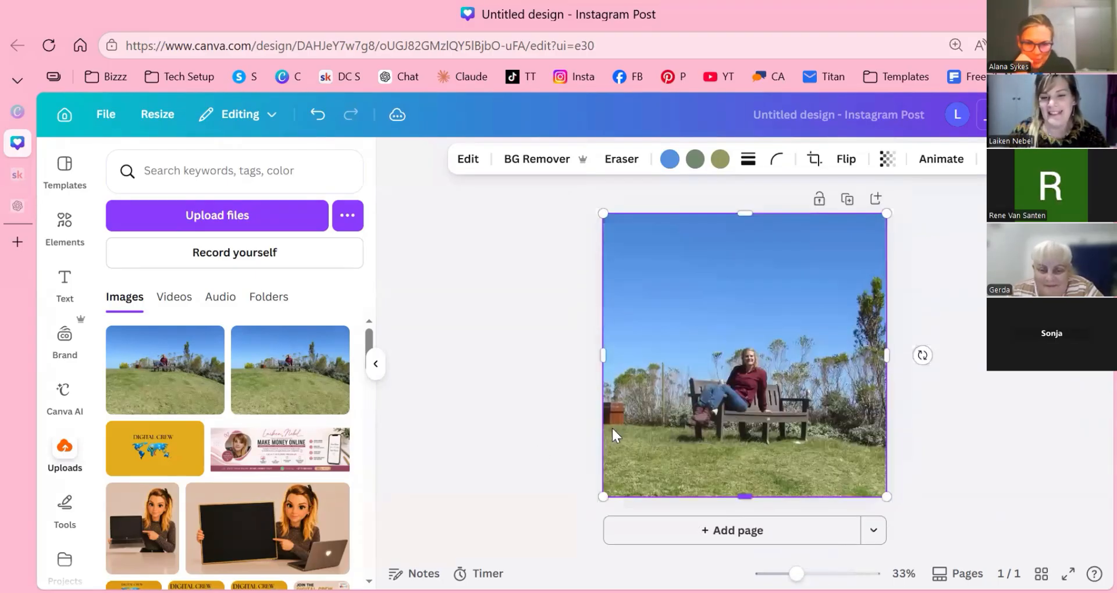
{"action": "left_click", "coordinate": [664, 411]}
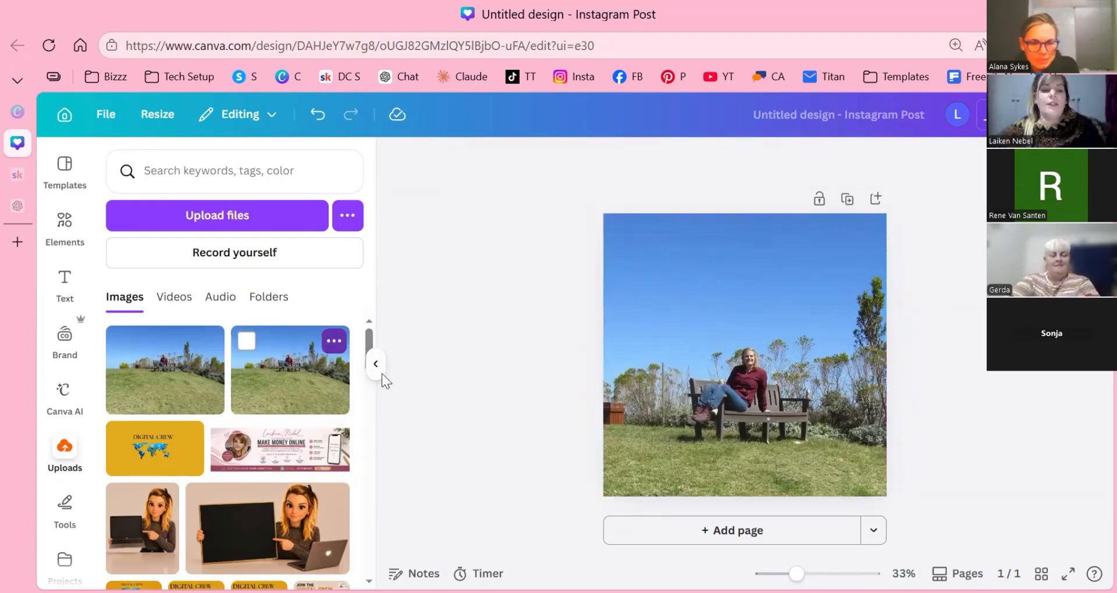
Look through the editor's Templates, Elements, Brand and Canva AI sections, ending on Elements
{"action": "left_click", "coordinate": [65, 226]}
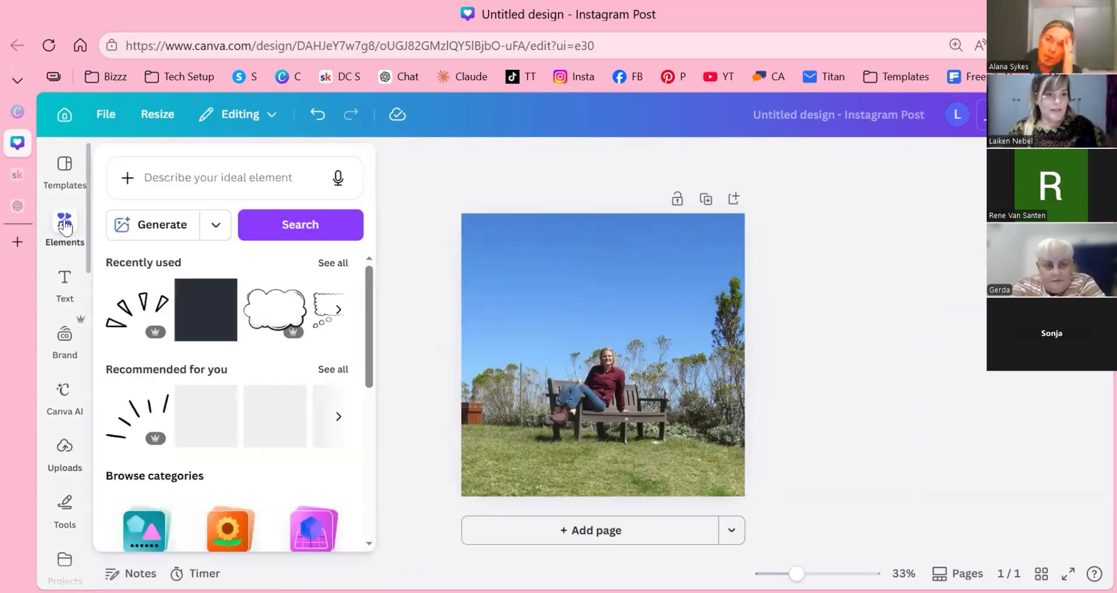
{"action": "key", "text": "Up"}
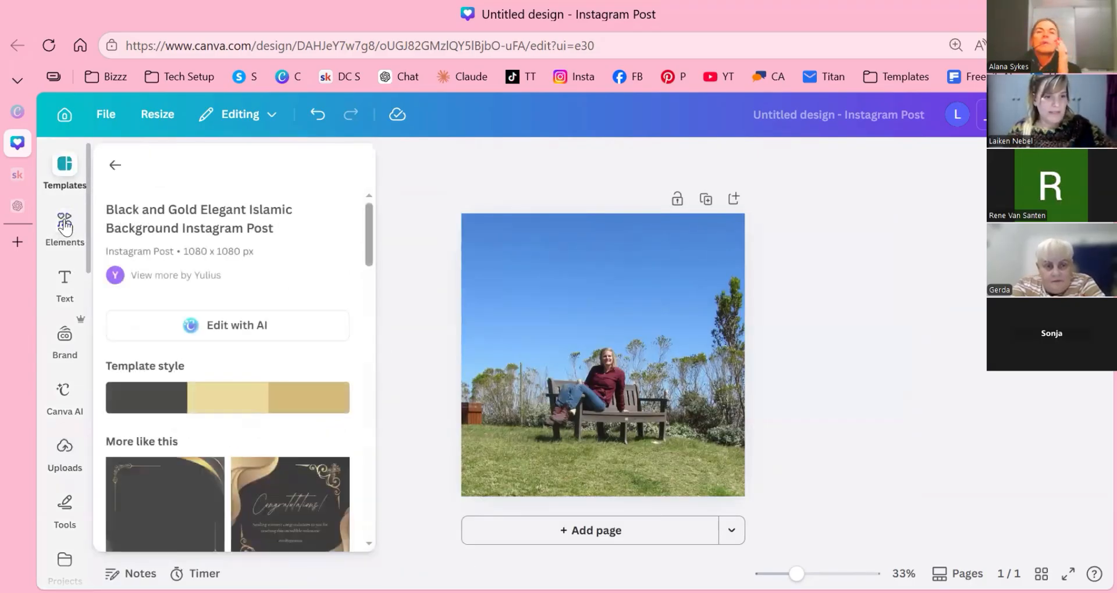
{"action": "key", "text": "Down"}
{"action": "key", "text": "Down"}
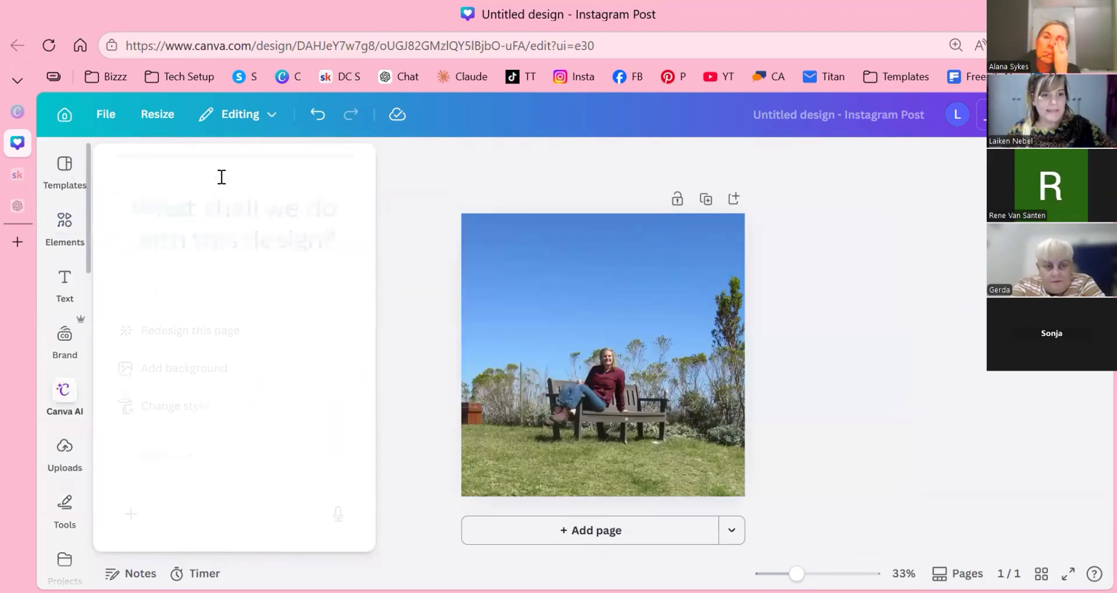
{"action": "key", "text": "Down"}
{"action": "key", "text": "Down"}
{"action": "key", "text": "Down"}
{"action": "key", "text": "Down"}
{"action": "key", "text": "Up"}
{"action": "key", "text": "Up"}
{"action": "key", "text": "Up"}
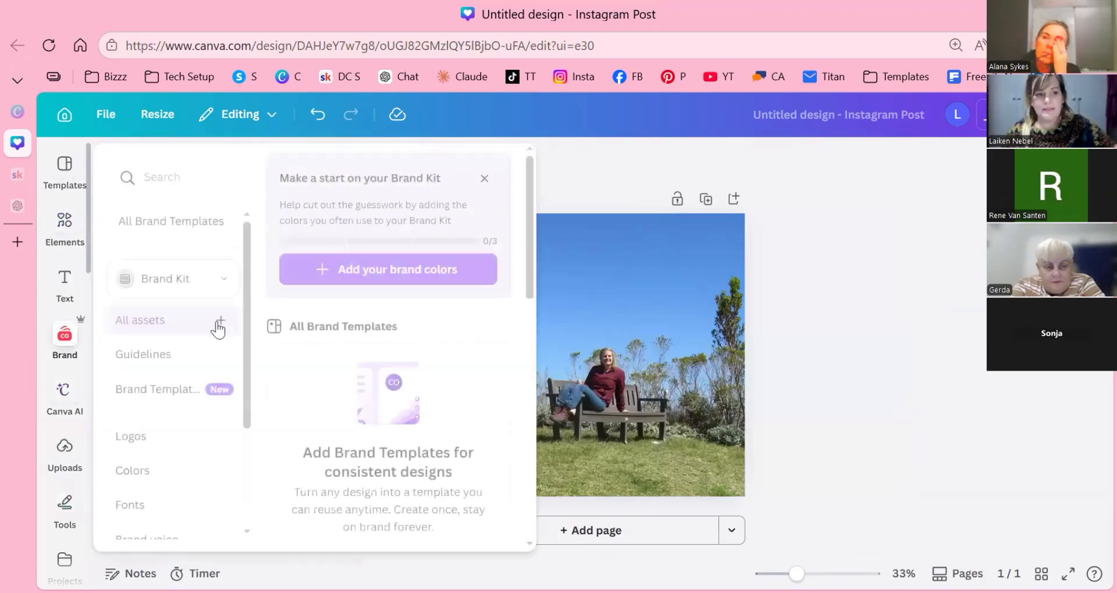
{"action": "key", "text": "Up"}
{"action": "key", "text": "Up"}
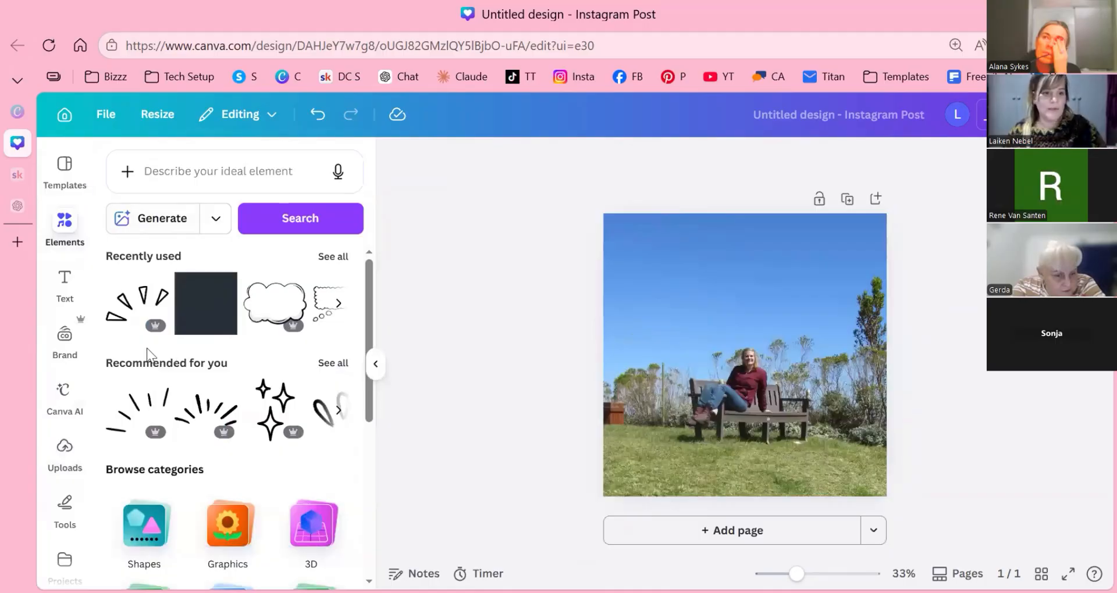
View the recent element searches and look through the element categories, from Shapes and Graphics to Sheets and Tables
{"action": "key", "text": "Tab"}
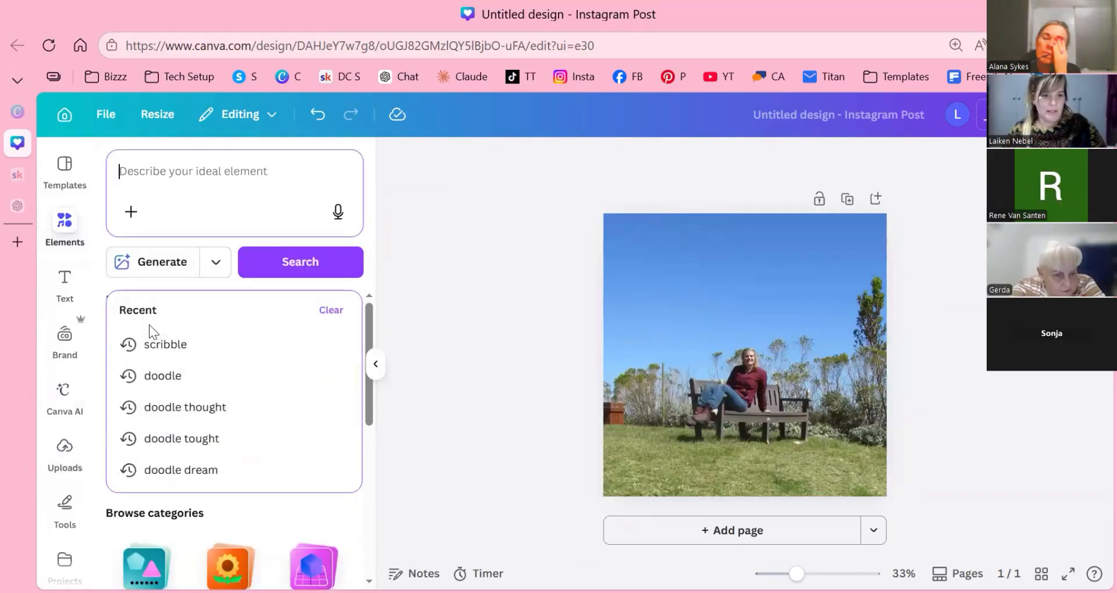
{"action": "key", "text": "Escape"}
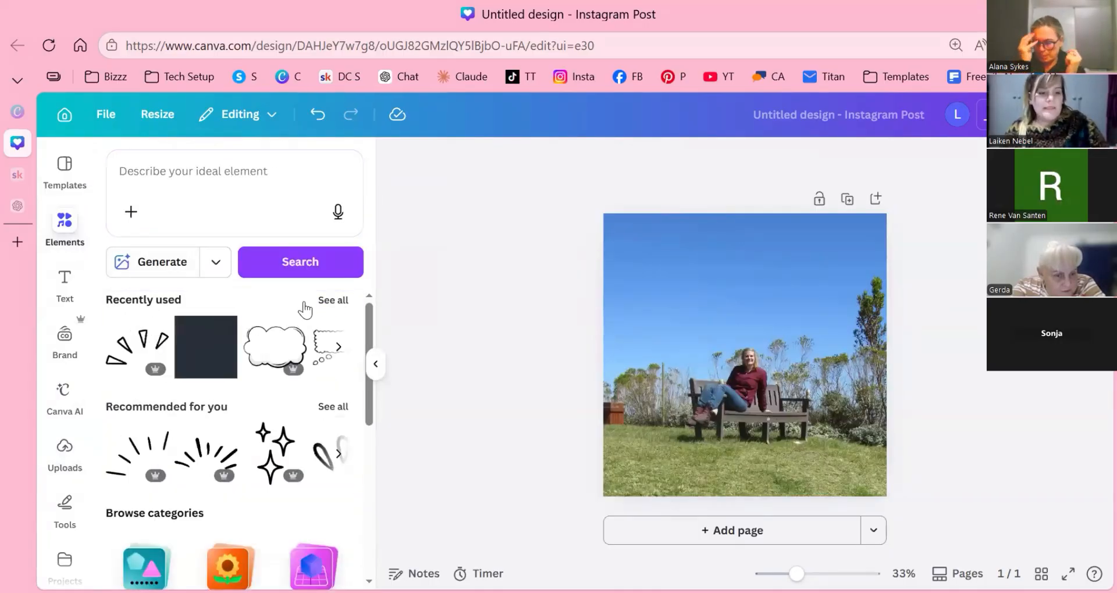
{"action": "scroll", "coordinate": [262, 349], "scroll_direction": "down", "scroll_amount": 3}
{"action": "scroll", "coordinate": [239, 407], "scroll_direction": "down", "scroll_amount": 2}
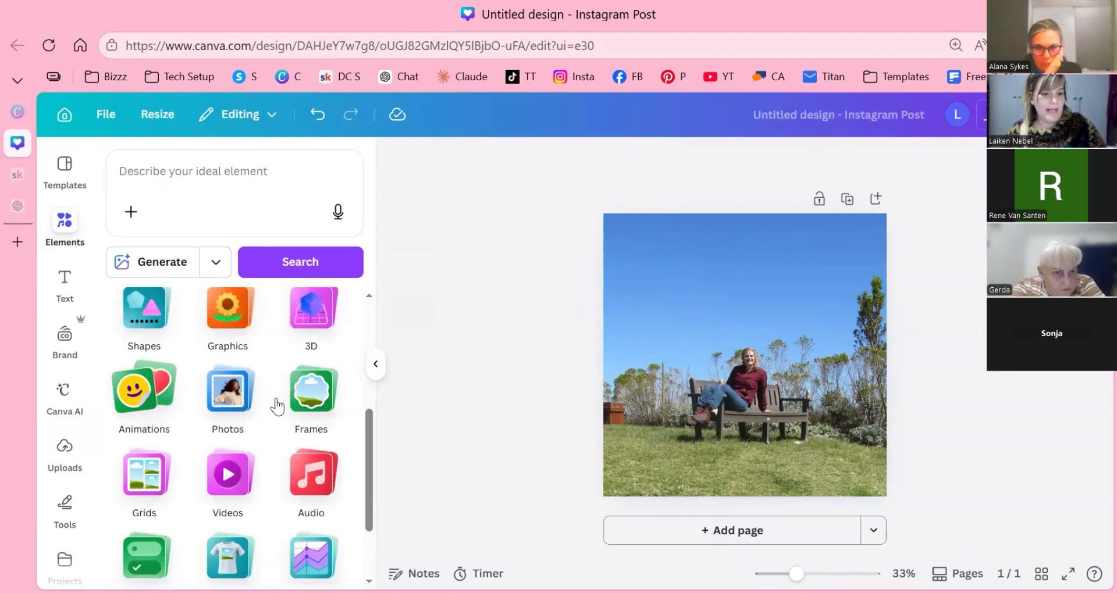
{"action": "scroll", "coordinate": [208, 399], "scroll_direction": "down", "scroll_amount": 2}
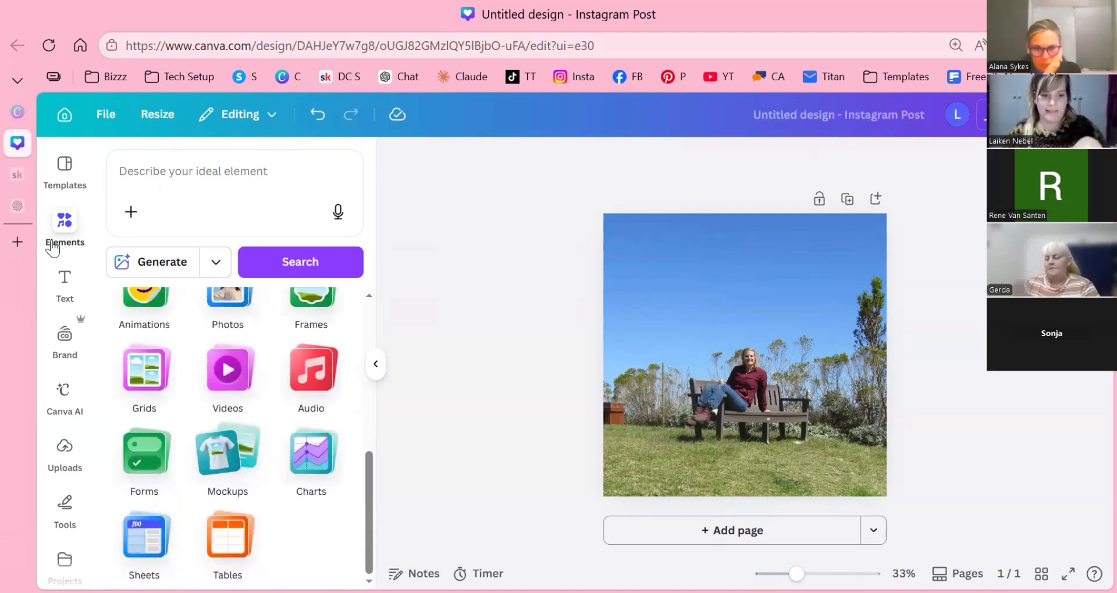
{"action": "left_click", "coordinate": [69, 226]}
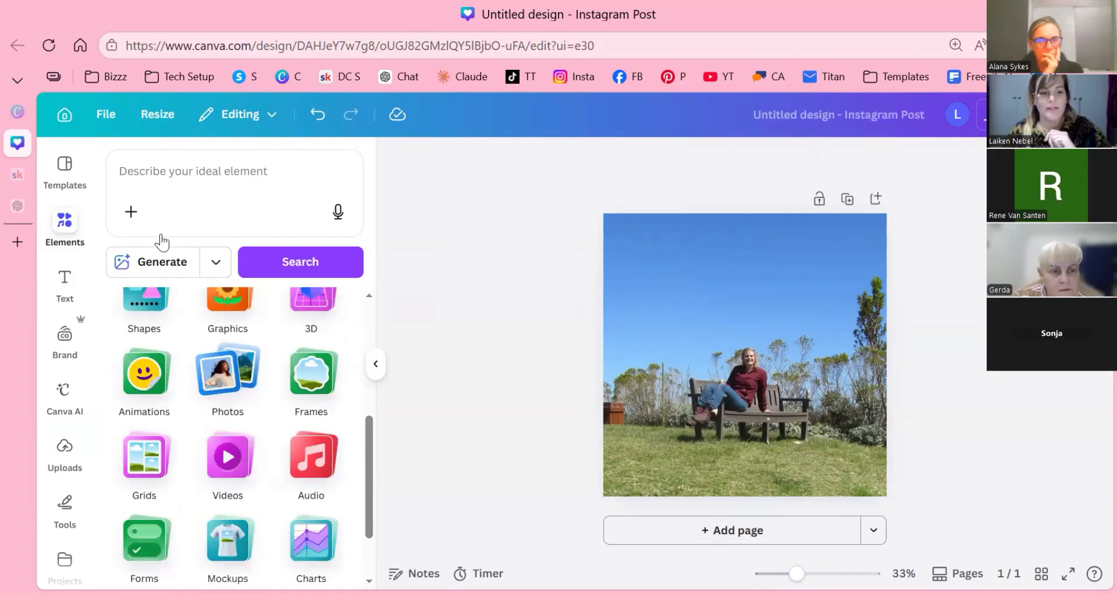
Open the Photos category of the elements and search it for "girl with phone"
{"action": "left_click", "coordinate": [181, 353]}
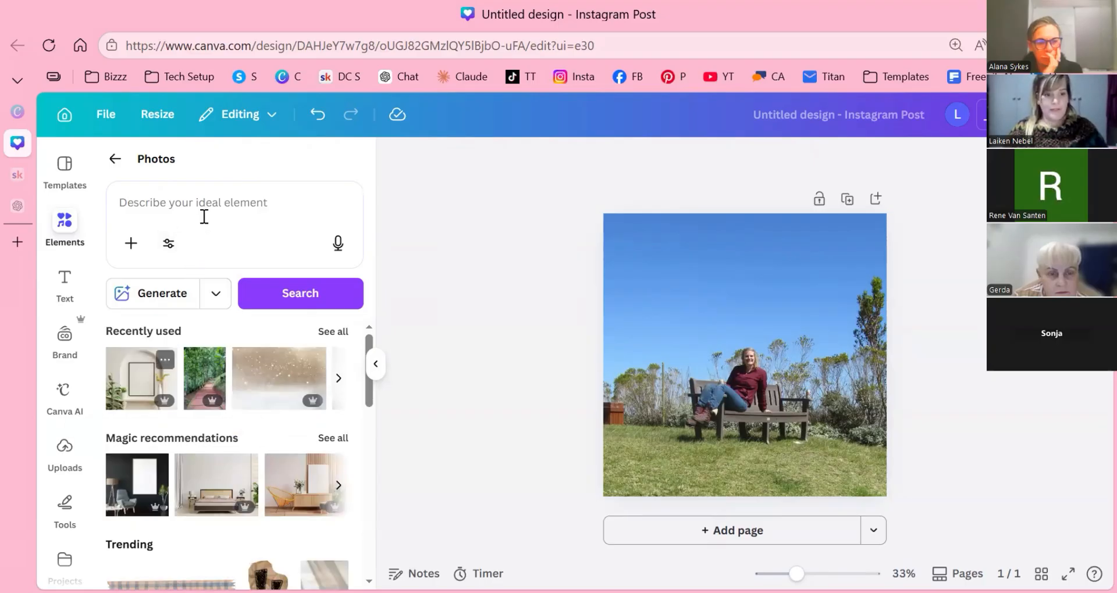
{"action": "scroll", "coordinate": [205, 216], "scroll_direction": "down", "scroll_amount": 4}
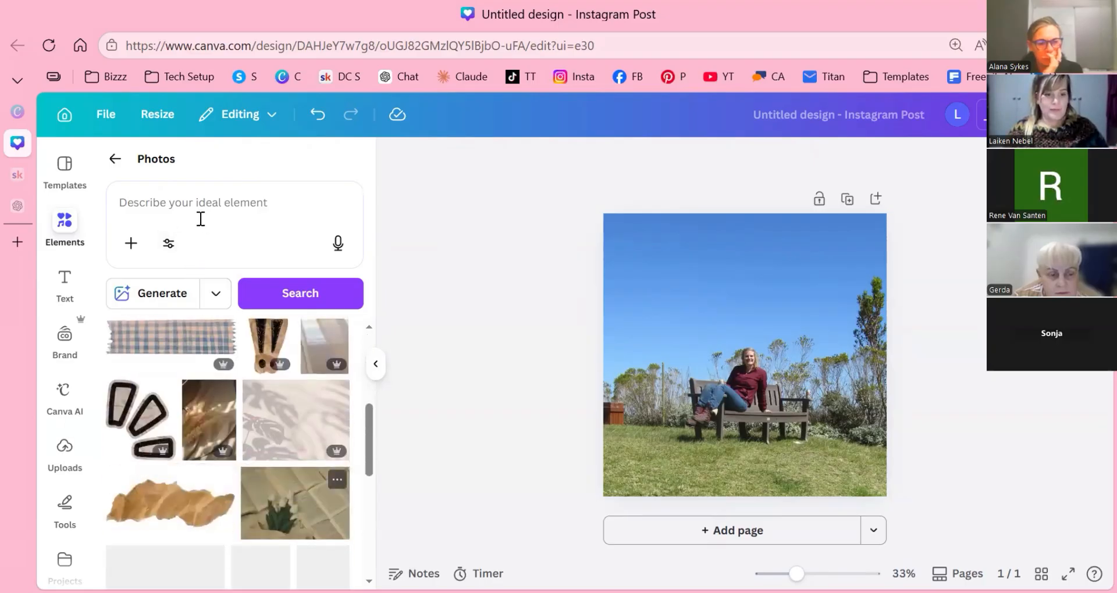
{"action": "scroll", "coordinate": [201, 219], "scroll_direction": "up", "scroll_amount": 5}
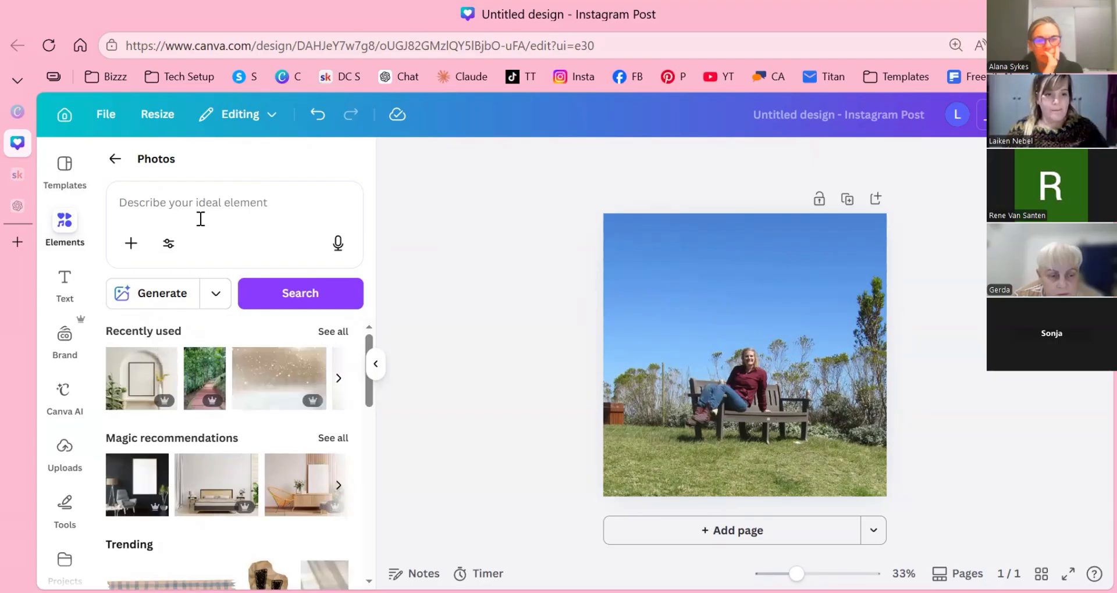
{"action": "left_click", "coordinate": [201, 219]}
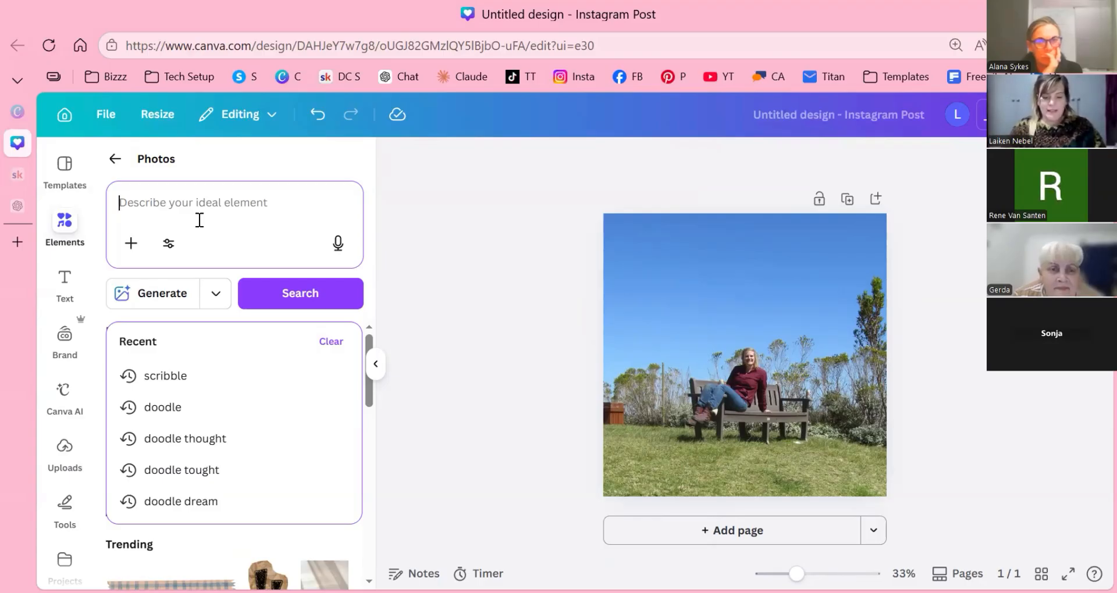
{"action": "type", "text": "girl with phone"}
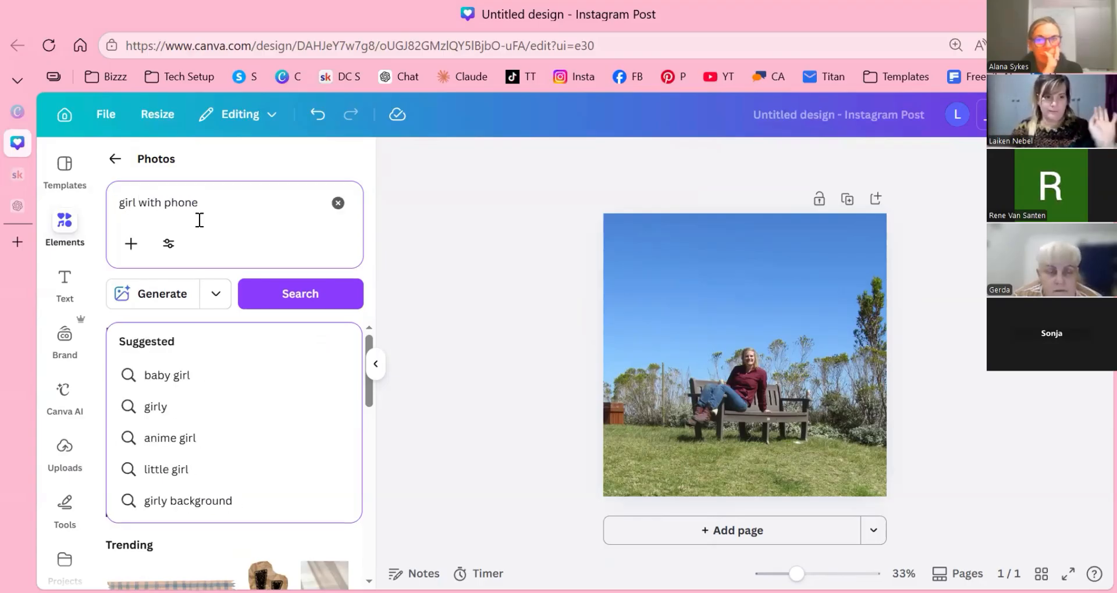
{"action": "key", "text": "Escape"}
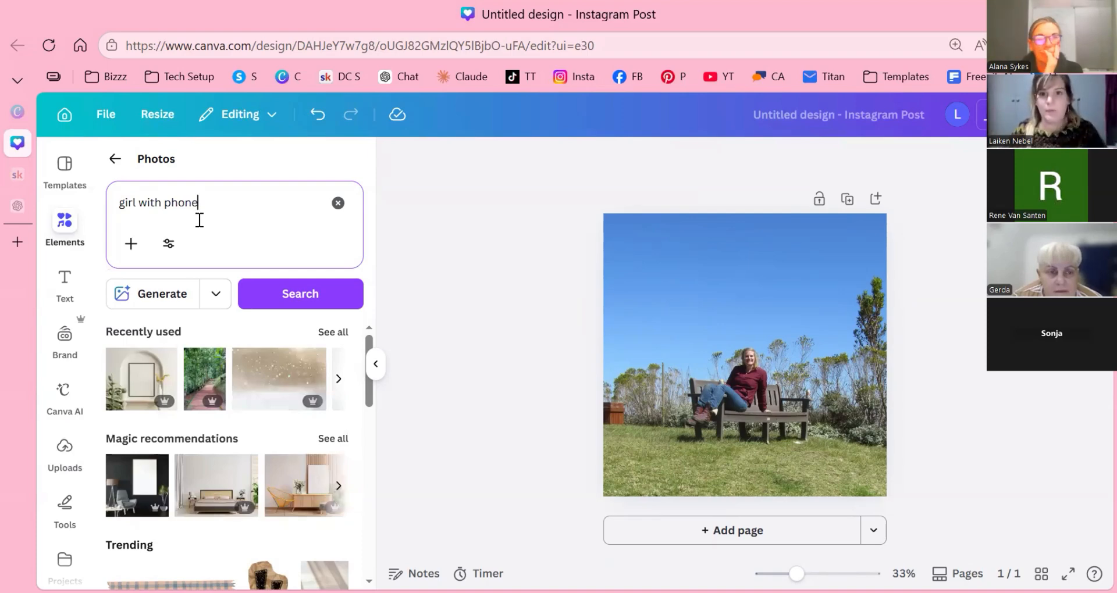
{"action": "key", "text": "Return"}
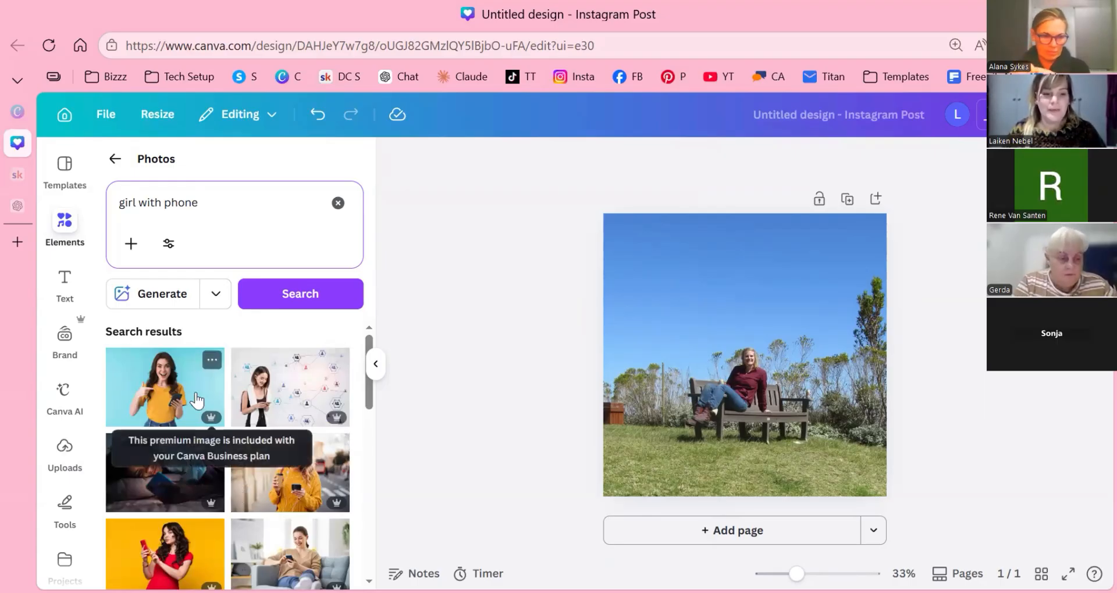
Add the photo of the girl in a purple beanie looking at her phone and enlarge it to cover the whole page
{"action": "scroll", "coordinate": [164, 402], "scroll_direction": "down", "scroll_amount": 2}
{"action": "scroll", "coordinate": [180, 416], "scroll_direction": "down", "scroll_amount": 2}
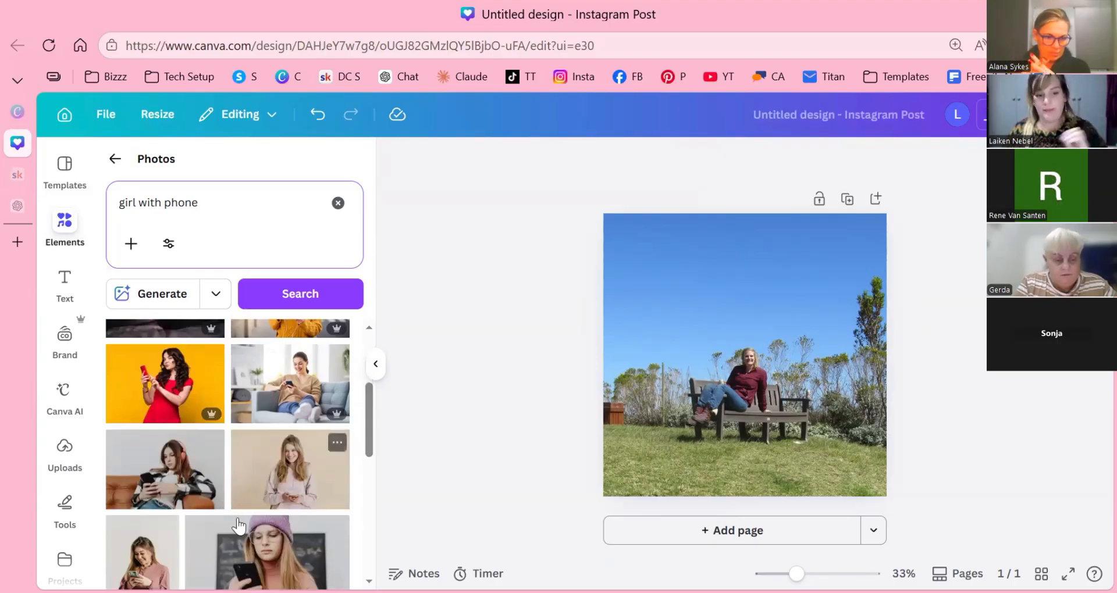
{"action": "scroll", "coordinate": [270, 496], "scroll_direction": "down", "scroll_amount": 2}
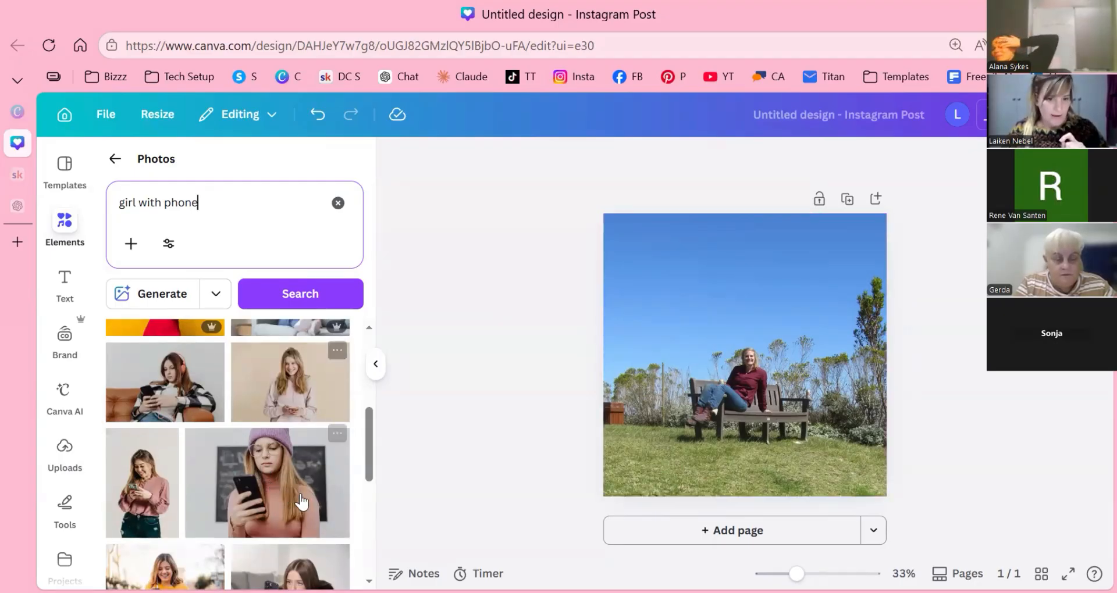
{"action": "scroll", "coordinate": [340, 442], "scroll_direction": "down", "scroll_amount": 2}
{"action": "scroll", "coordinate": [341, 434], "scroll_direction": "up", "scroll_amount": 3}
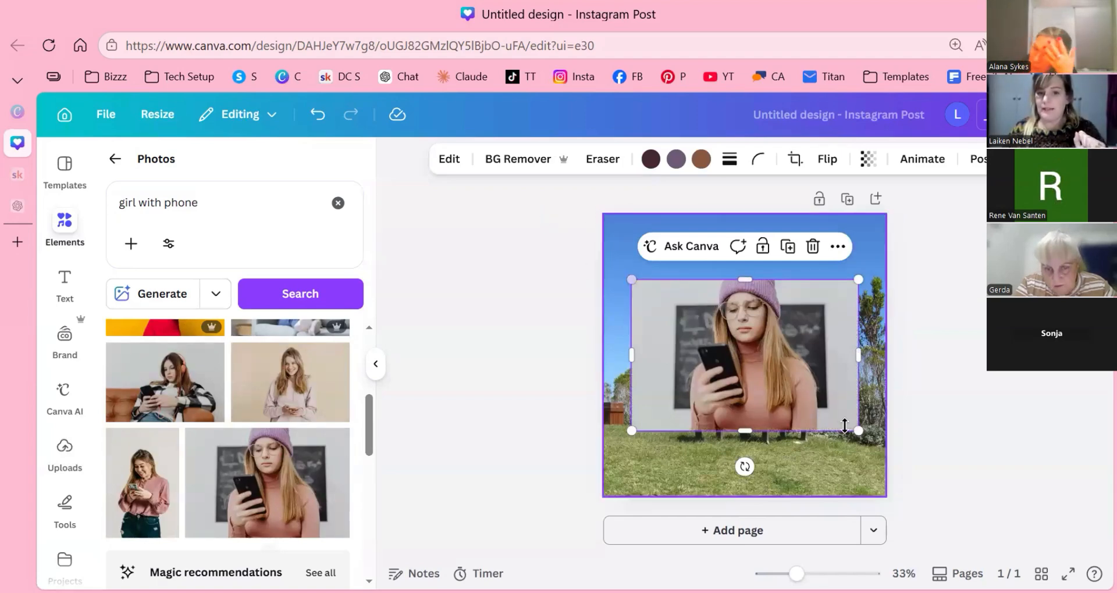
{"action": "left_click_drag", "start_coordinate": [855, 429], "coordinate": [850, 427]}
{"action": "left_click_drag", "start_coordinate": [615, 269], "coordinate": [532, 214]}
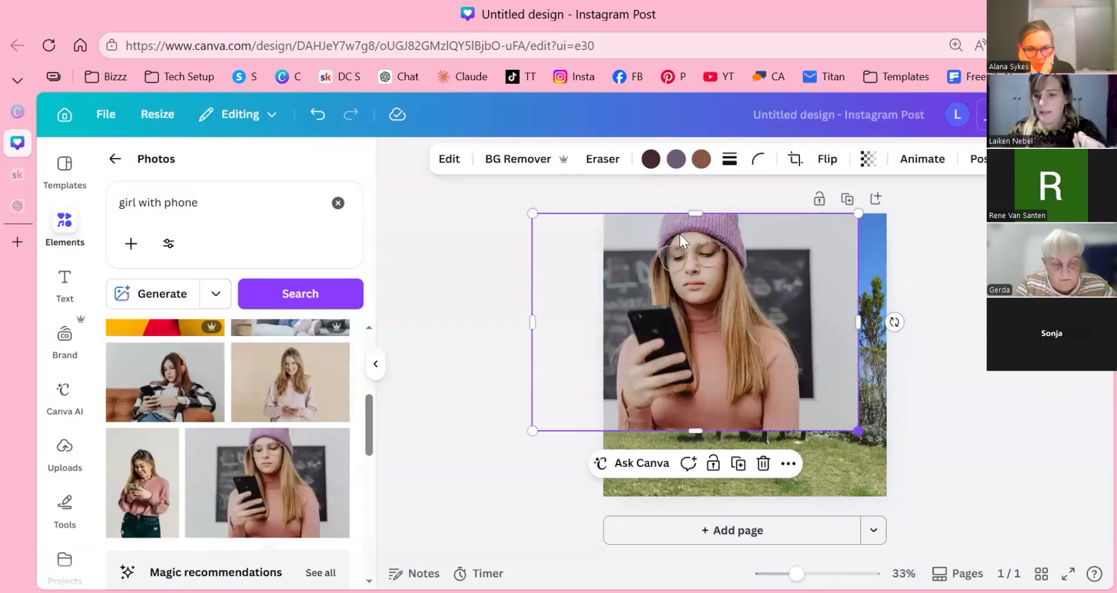
{"action": "left_click_drag", "start_coordinate": [858, 431], "coordinate": [957, 497]}
{"action": "key", "text": "Escape"}
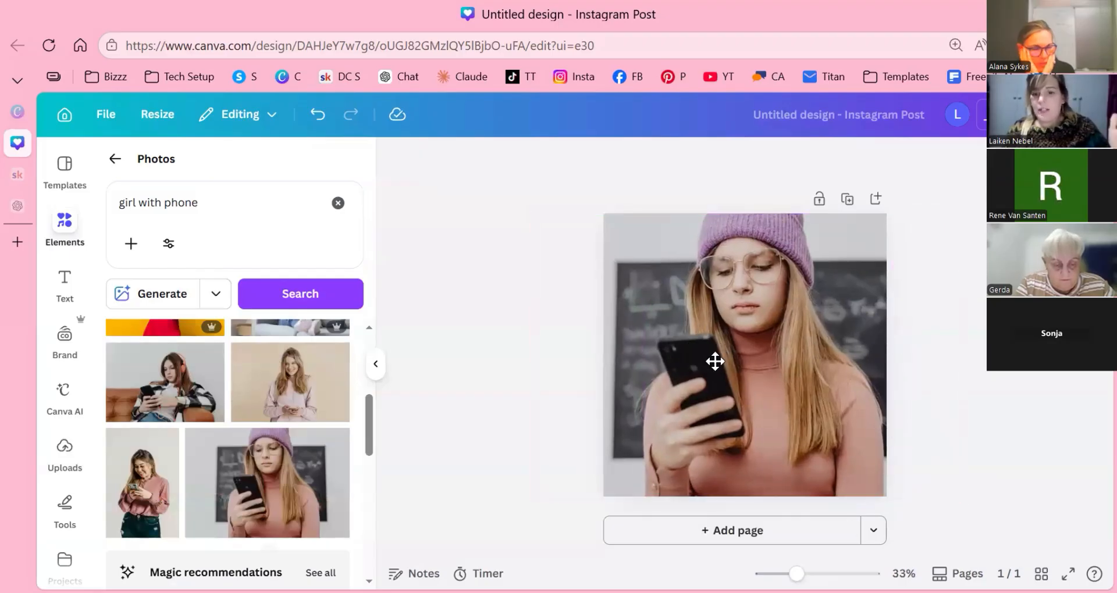
Move the girl photo sideways until its left edge meets the page's left edge, and deselect it
{"action": "left_click", "coordinate": [745, 358]}
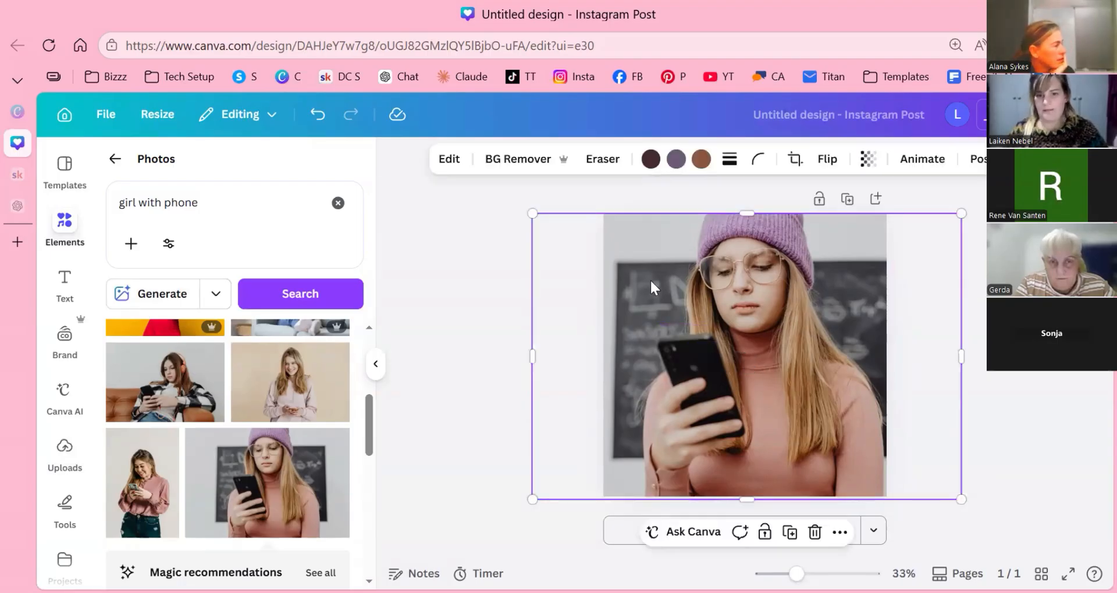
{"action": "left_click_drag", "start_coordinate": [548, 422], "coordinate": [633, 439]}
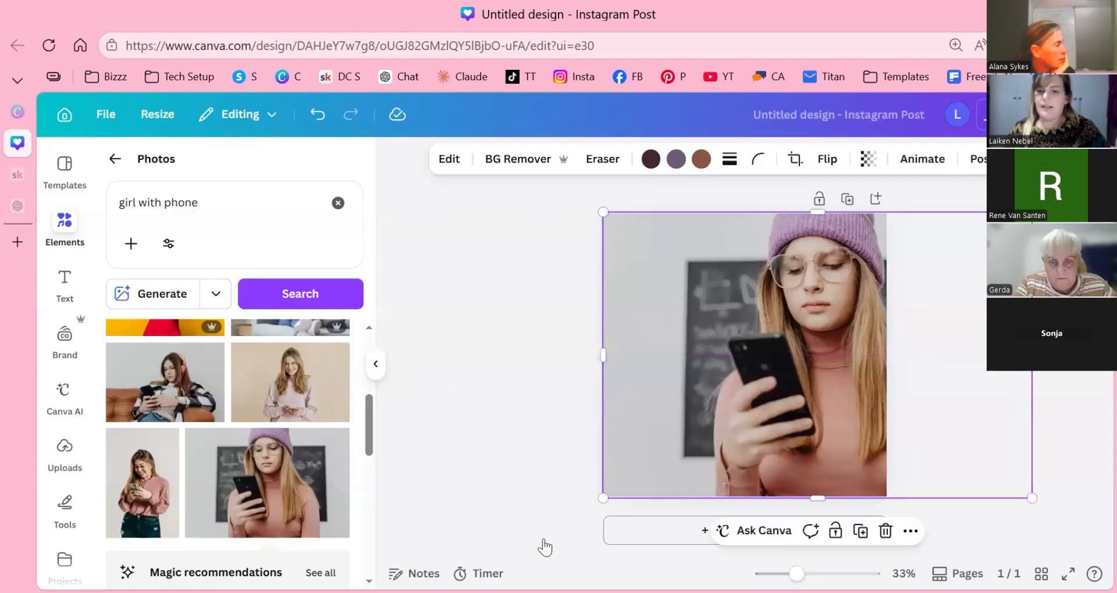
{"action": "left_click", "coordinate": [508, 488]}
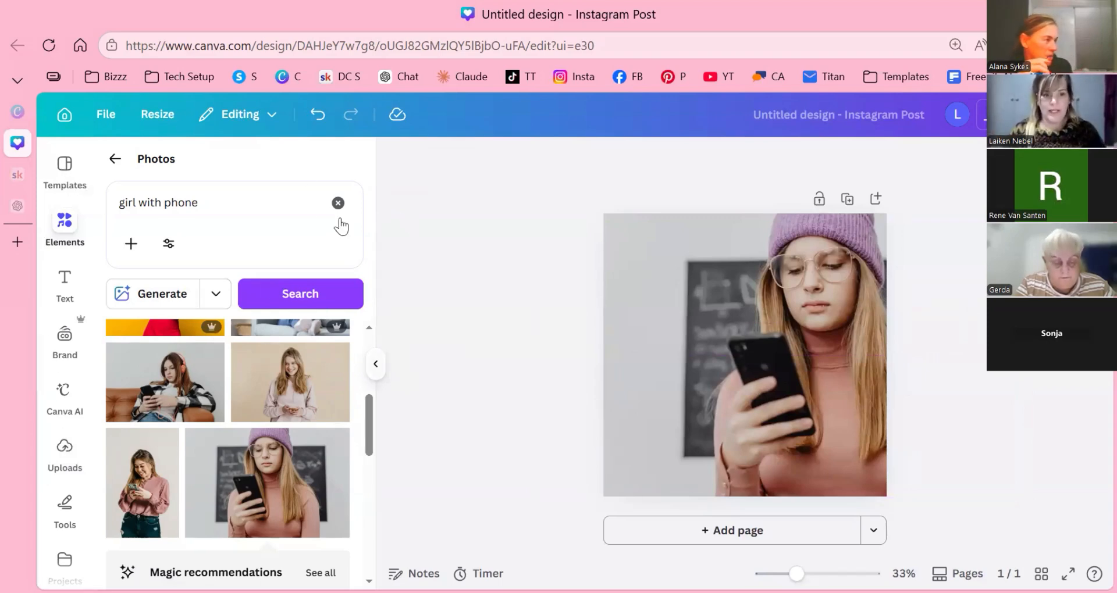
Look through the Text section, from the default text styles and dynamic text to the apps and font combinations
{"action": "left_click", "coordinate": [64, 228]}
{"action": "mouse_move", "coordinate": [57, 293]}
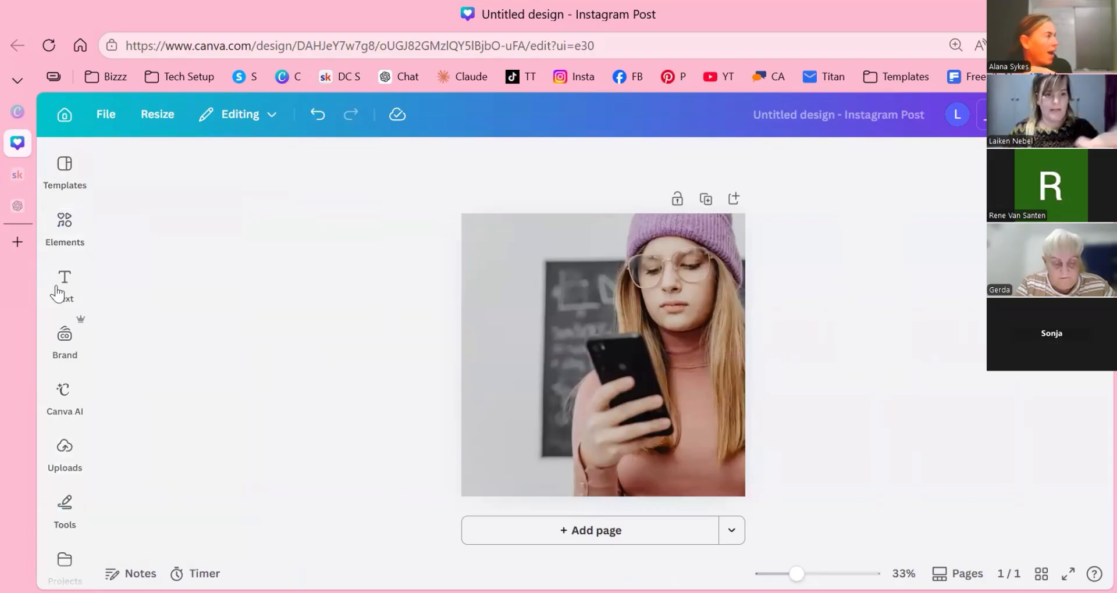
{"action": "left_click", "coordinate": [63, 290]}
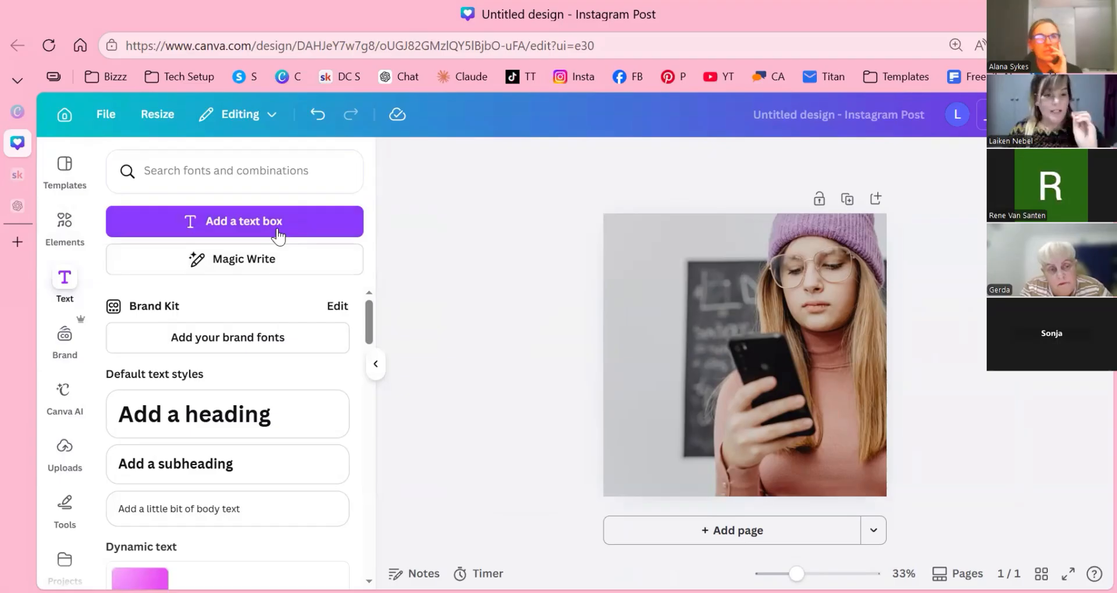
{"action": "scroll", "coordinate": [274, 295], "scroll_direction": "down", "scroll_amount": 5}
{"action": "scroll", "coordinate": [279, 336], "scroll_direction": "up", "scroll_amount": 5}
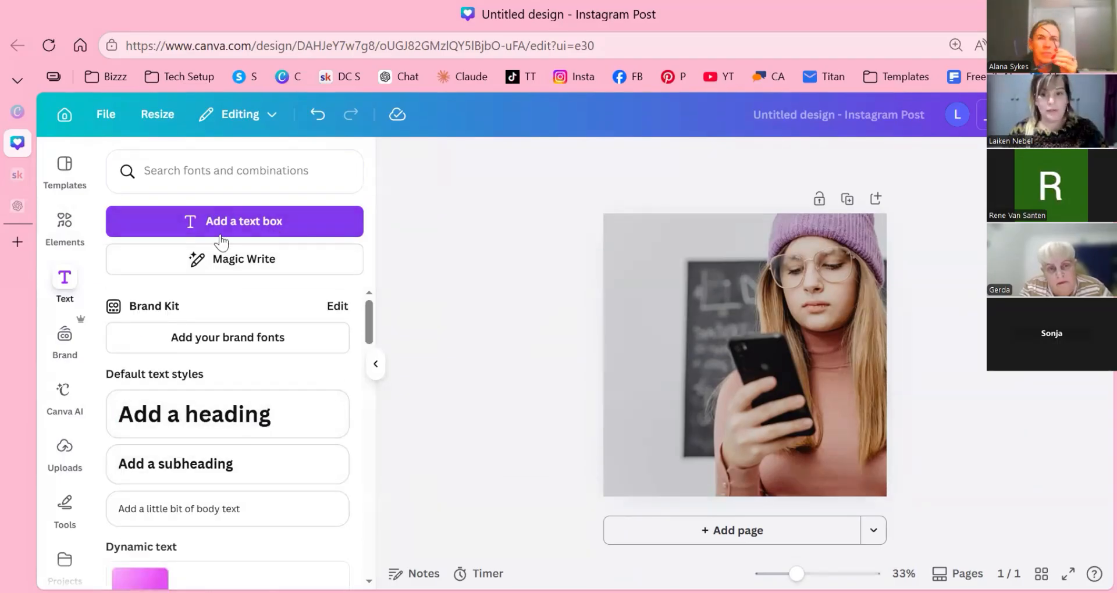
{"action": "scroll", "coordinate": [221, 241], "scroll_direction": "down", "scroll_amount": 10}
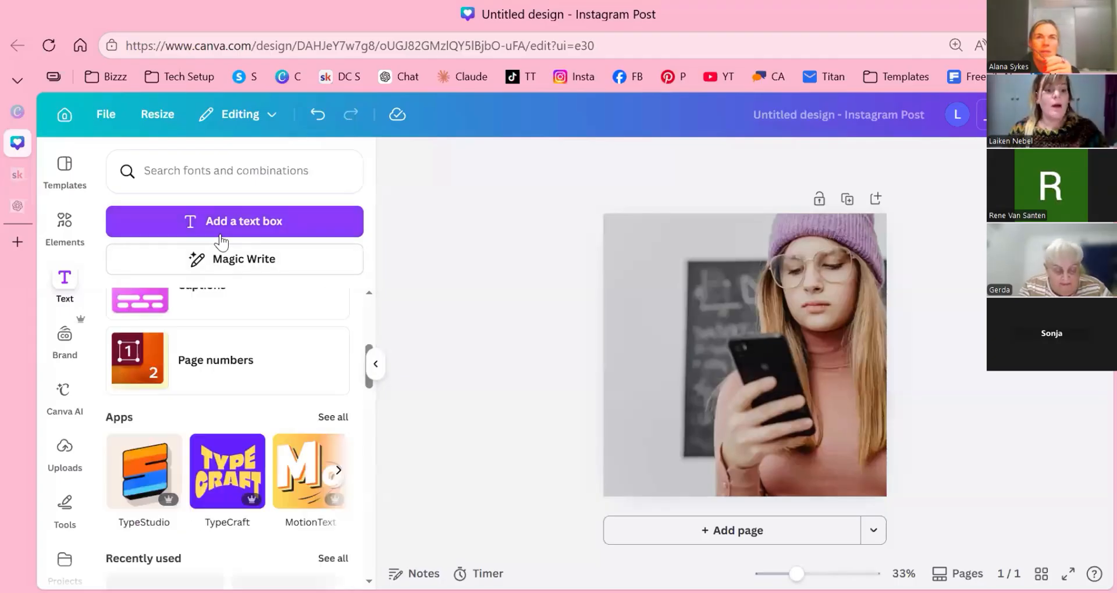
{"action": "scroll", "coordinate": [183, 441], "scroll_direction": "down", "scroll_amount": 2}
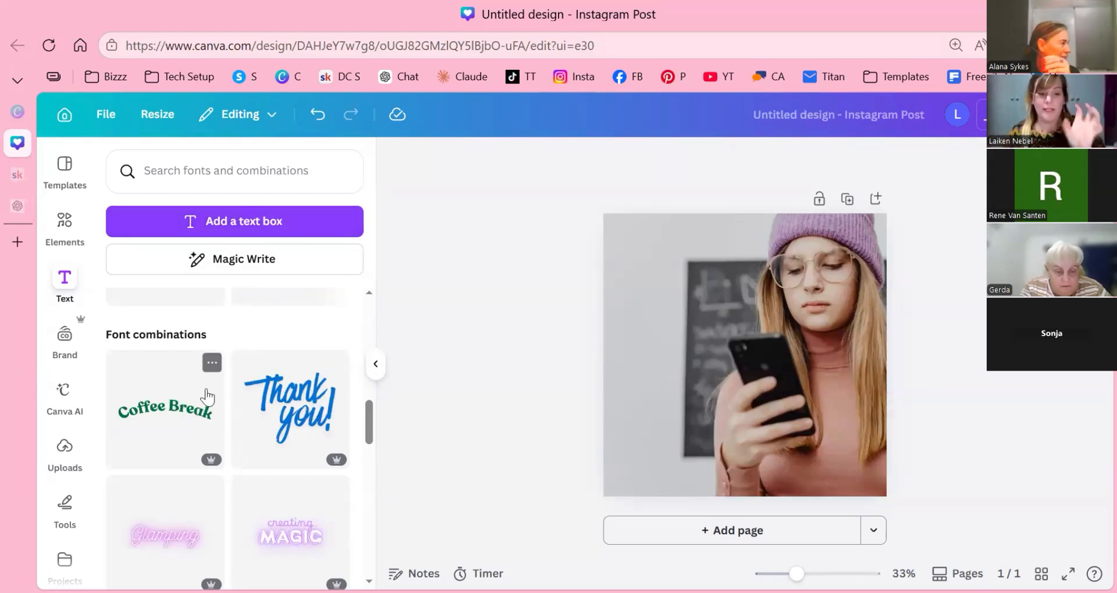
{"action": "scroll", "coordinate": [286, 399], "scroll_direction": "down", "scroll_amount": 3}
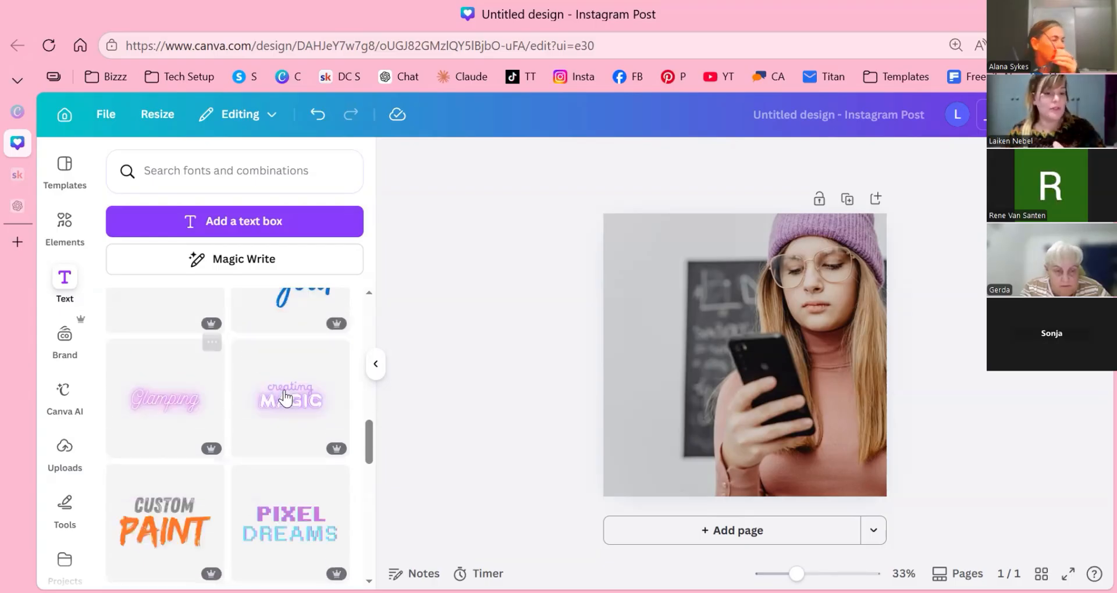
{"action": "scroll", "coordinate": [285, 399], "scroll_direction": "down", "scroll_amount": 8}
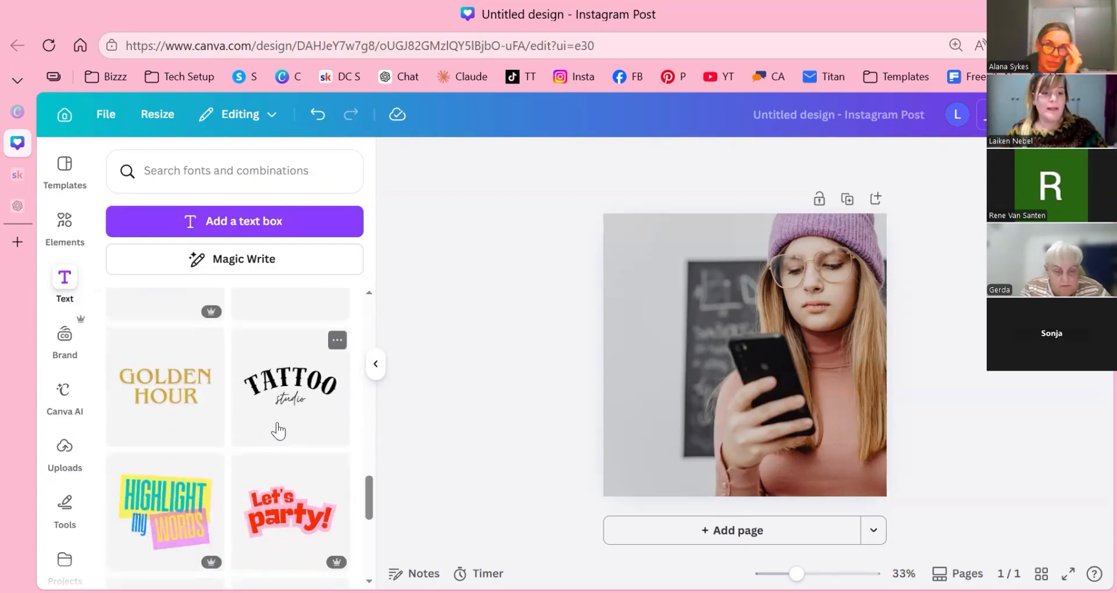
{"action": "scroll", "coordinate": [278, 430], "scroll_direction": "up", "scroll_amount": 2}
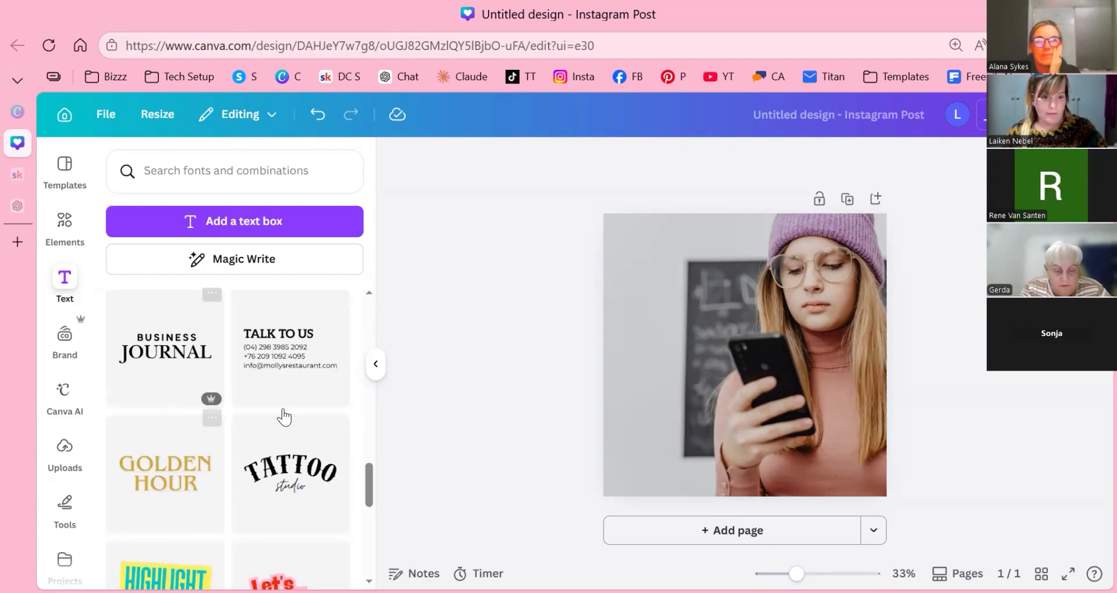
{"action": "scroll", "coordinate": [284, 417], "scroll_direction": "down", "scroll_amount": 7}
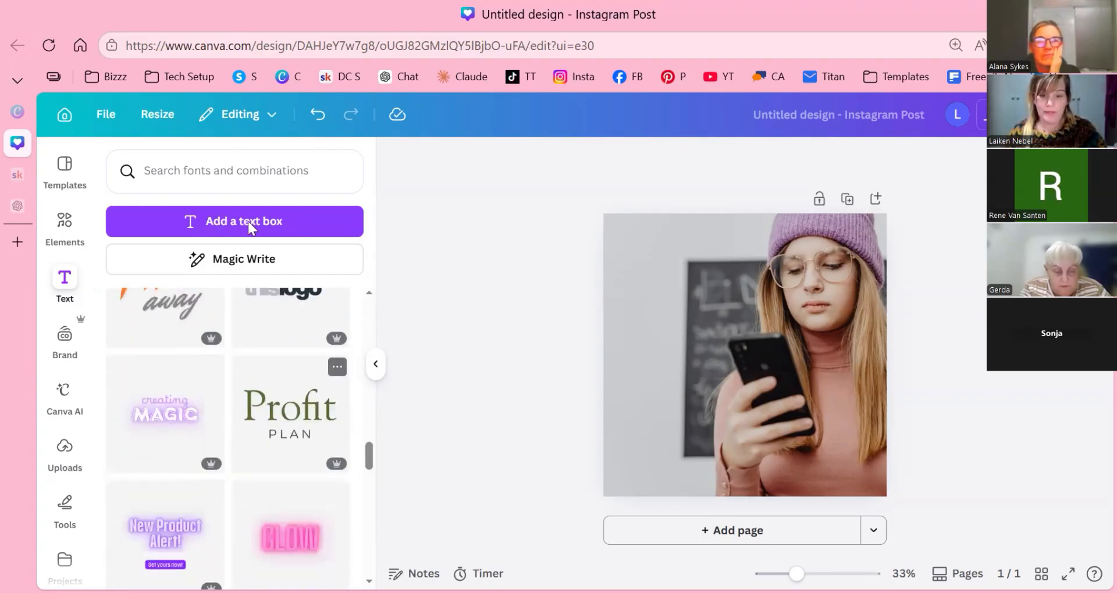
{"action": "scroll", "coordinate": [249, 229], "scroll_direction": "up", "scroll_amount": 15}
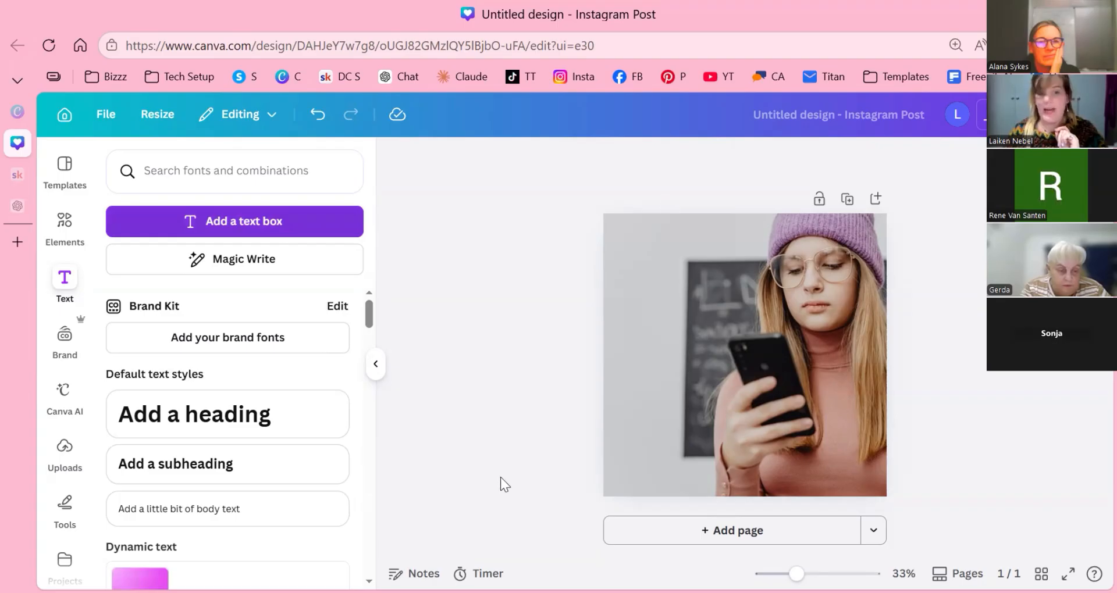
Add a text box with the default paragraph text and move it to the upper-left area of the page
{"action": "key", "text": "t"}
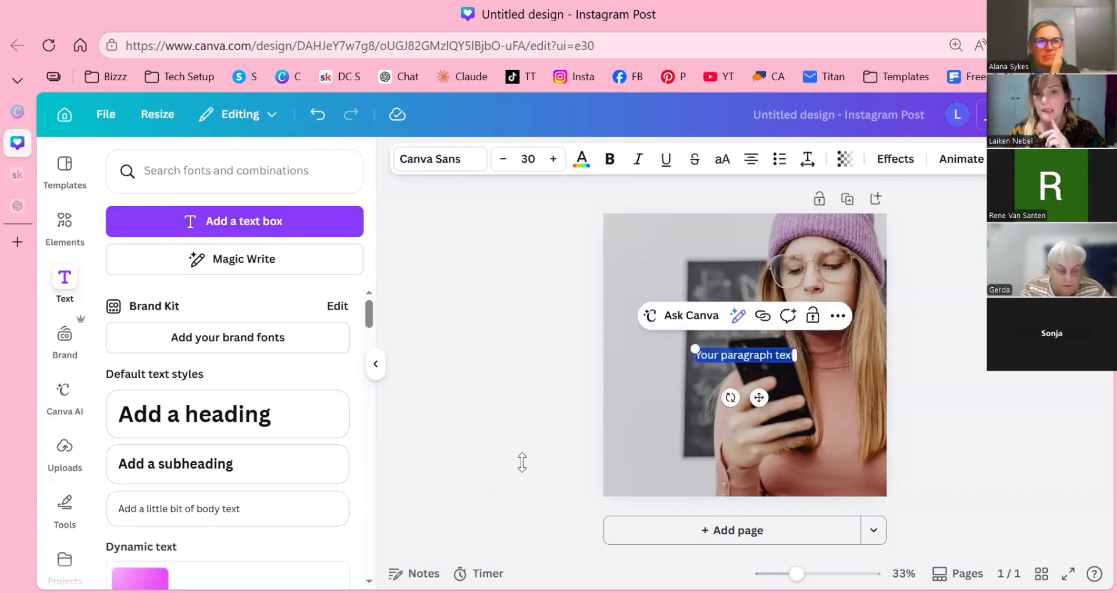
{"action": "left_click", "coordinate": [704, 348]}
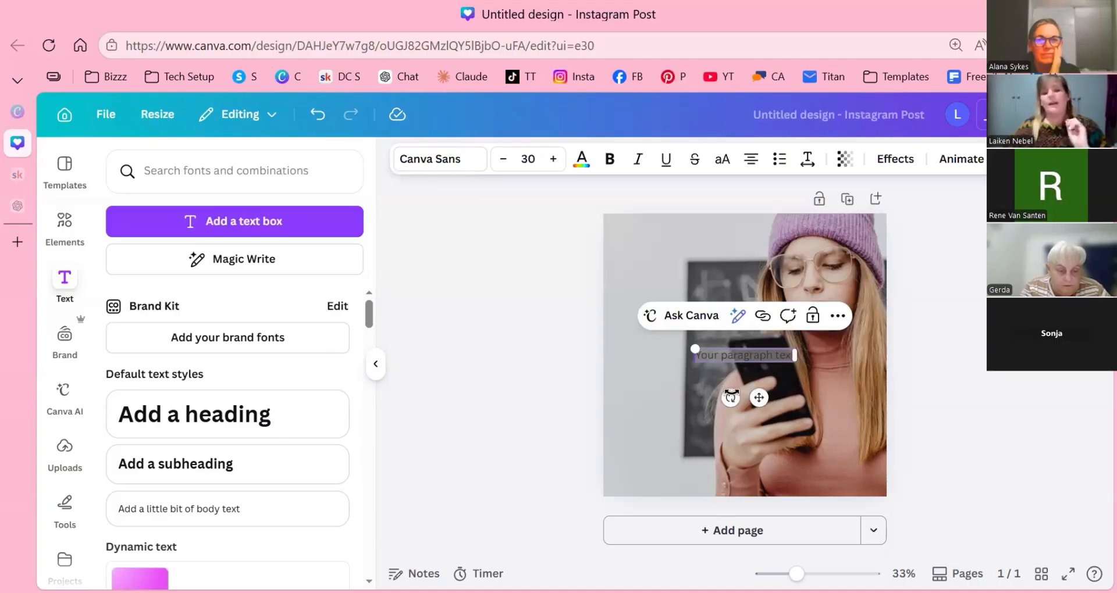
{"action": "key", "text": "Escape"}
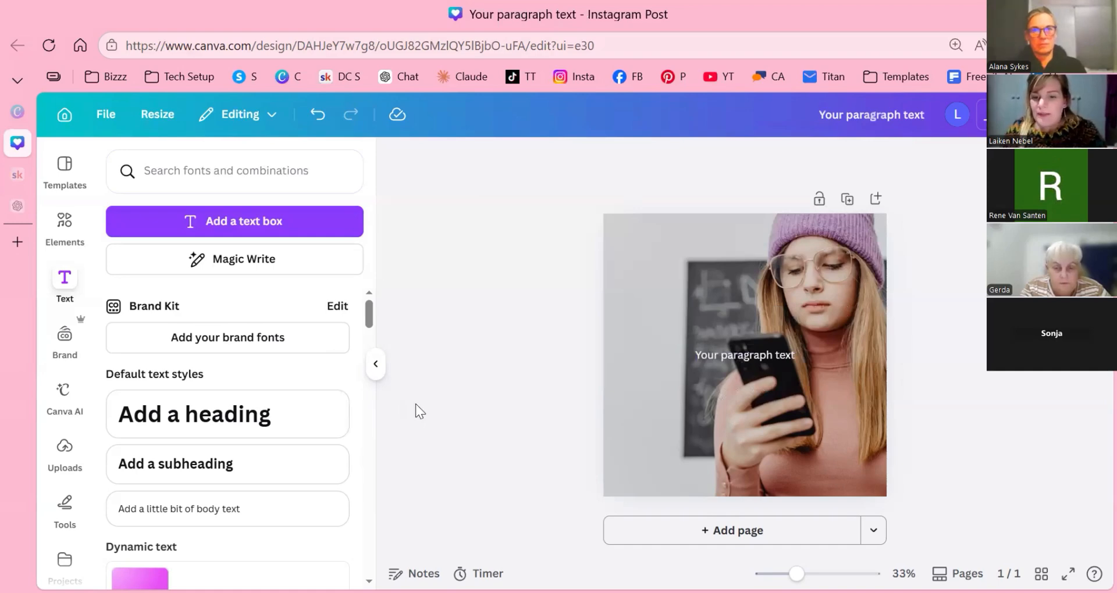
{"action": "key", "text": "Tab"}
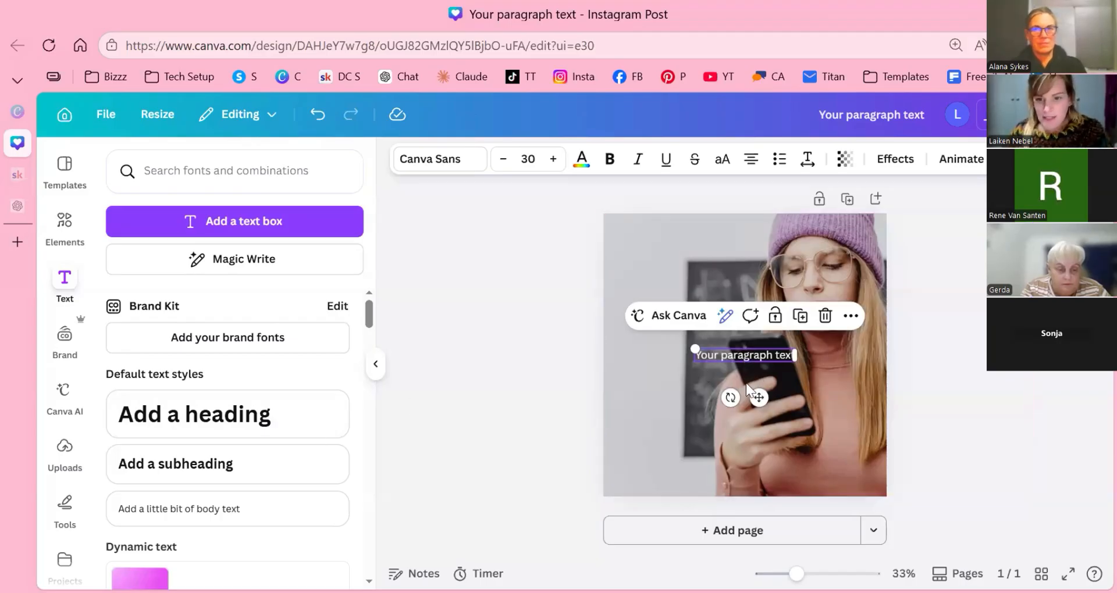
{"action": "key", "text": "Escape"}
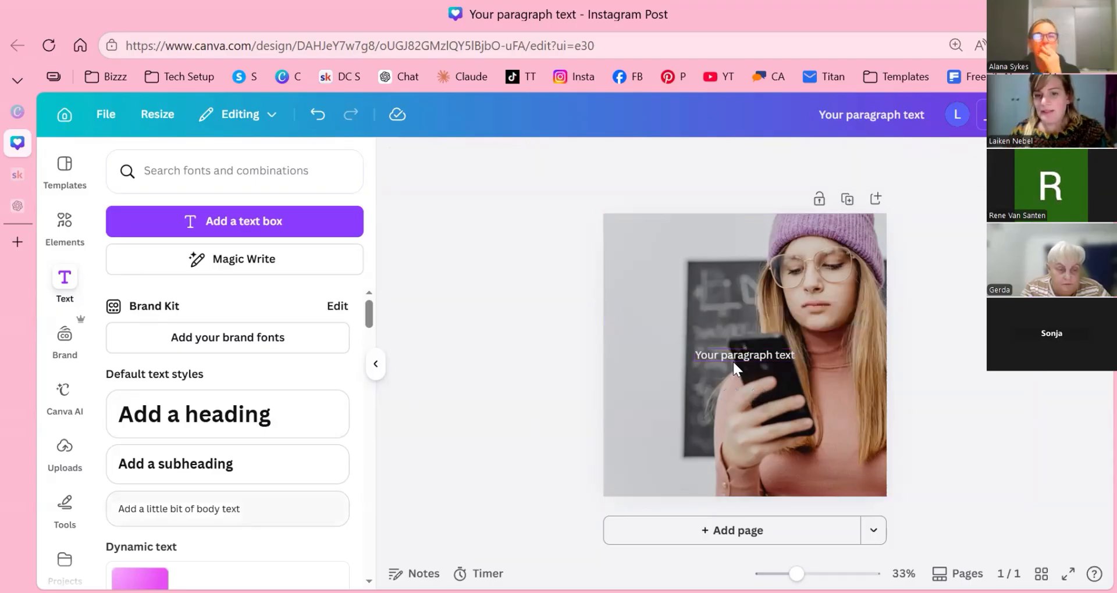
{"action": "left_click", "coordinate": [731, 354]}
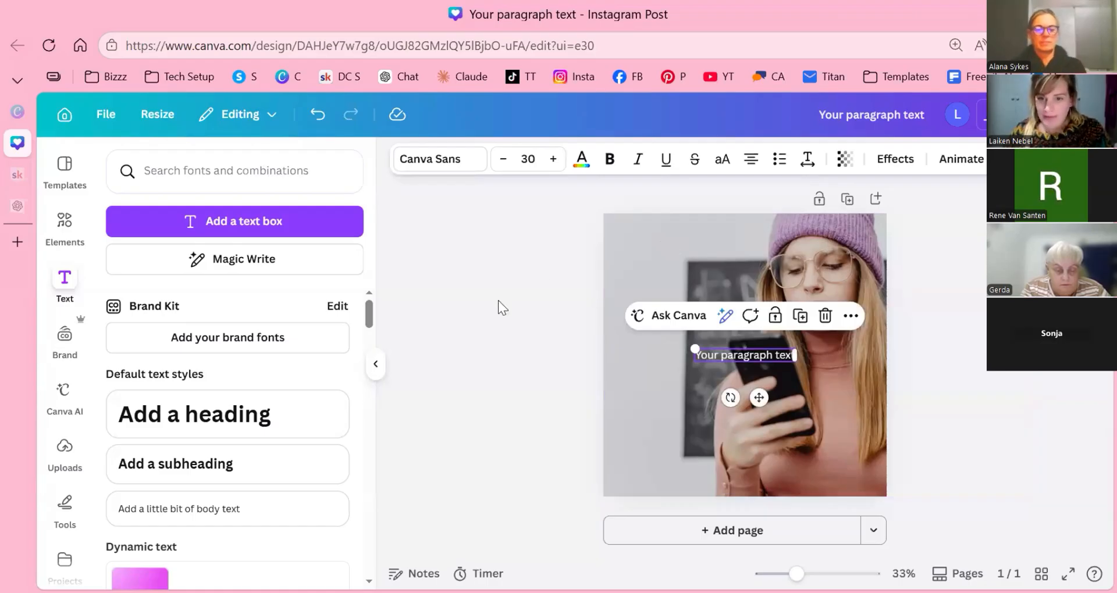
{"action": "left_click_drag", "start_coordinate": [745, 355], "coordinate": [681, 242]}
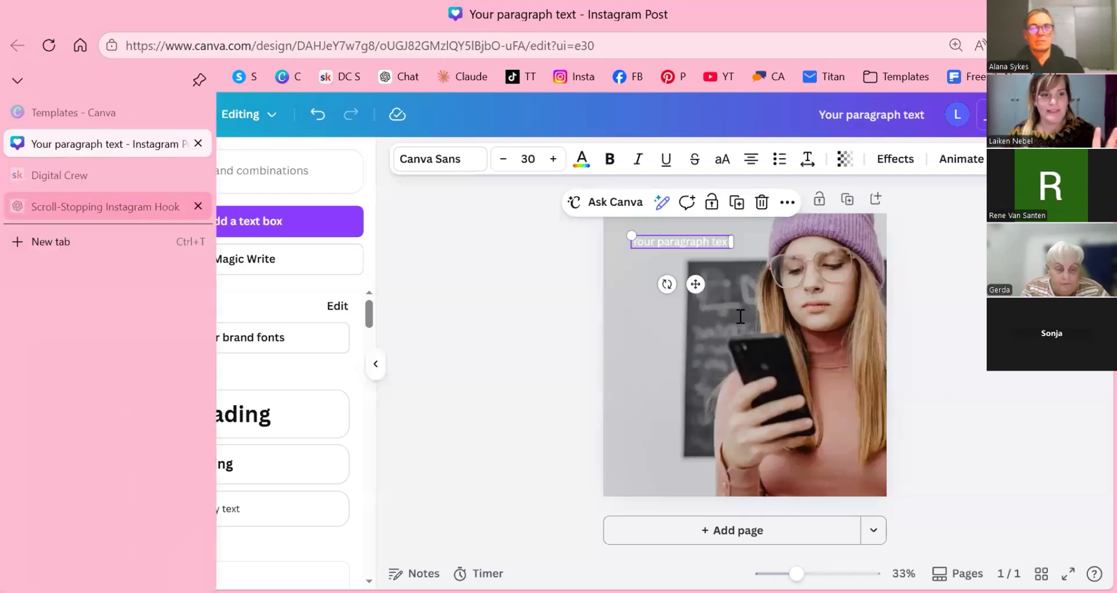
Switch to the ChatGPT conversation about Instagram hooks and highlight the list of scroll-stopping text hook ideas
{"action": "left_click", "coordinate": [17, 206]}
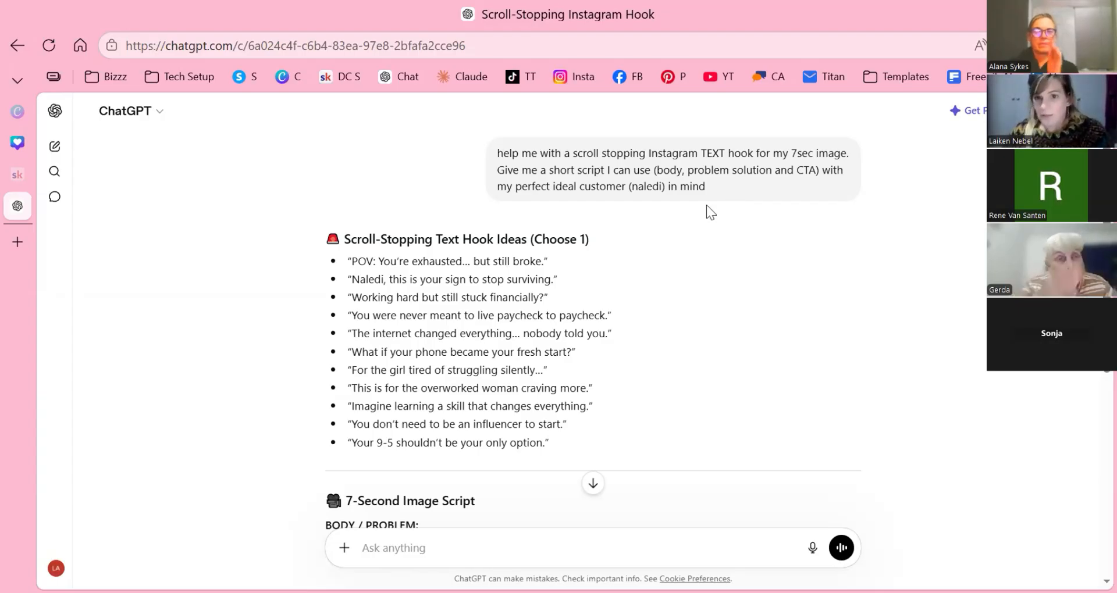
{"action": "mouse_move", "coordinate": [706, 205]}
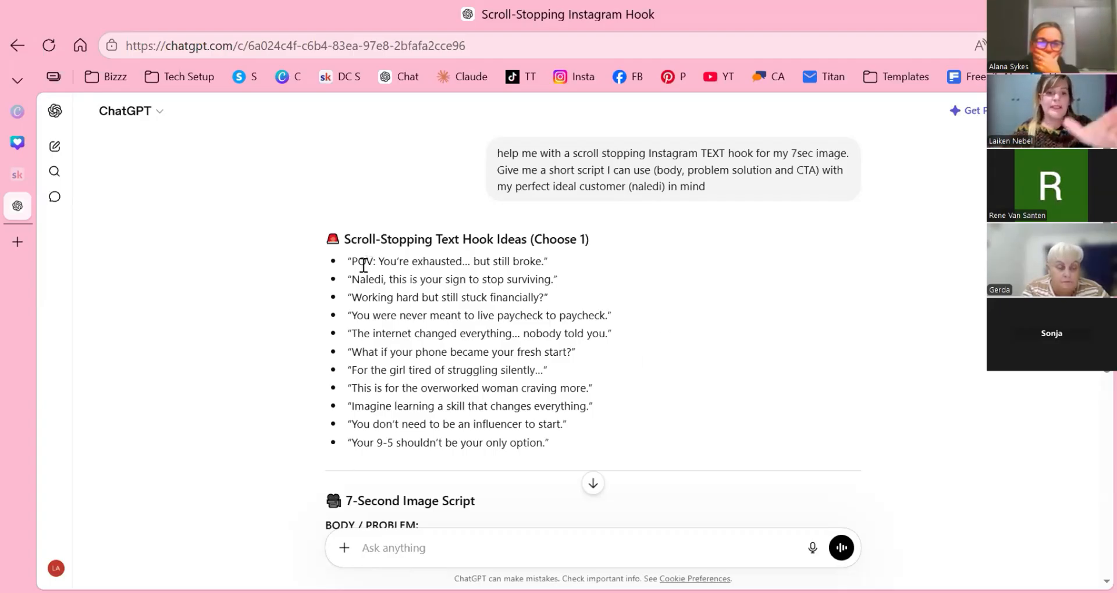
{"action": "left_click_drag", "start_coordinate": [364, 264], "coordinate": [410, 381]}
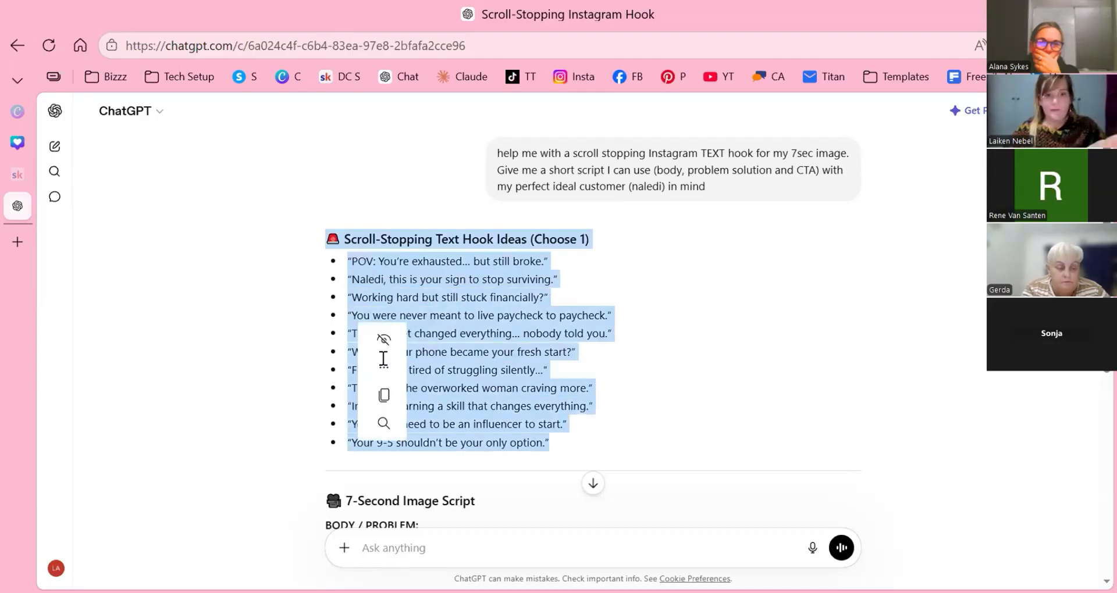
Copy the hook line "Imagine learning a skill that changes everything." without its quotation marks from the ChatGPT list
{"action": "left_click", "coordinate": [383, 359]}
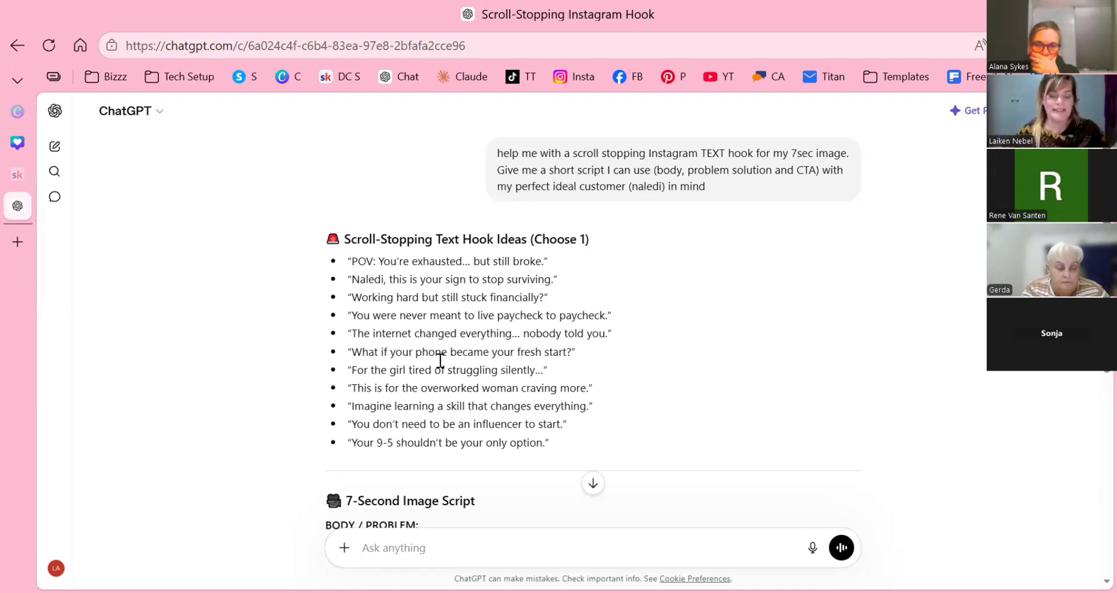
{"action": "double_click", "coordinate": [365, 407]}
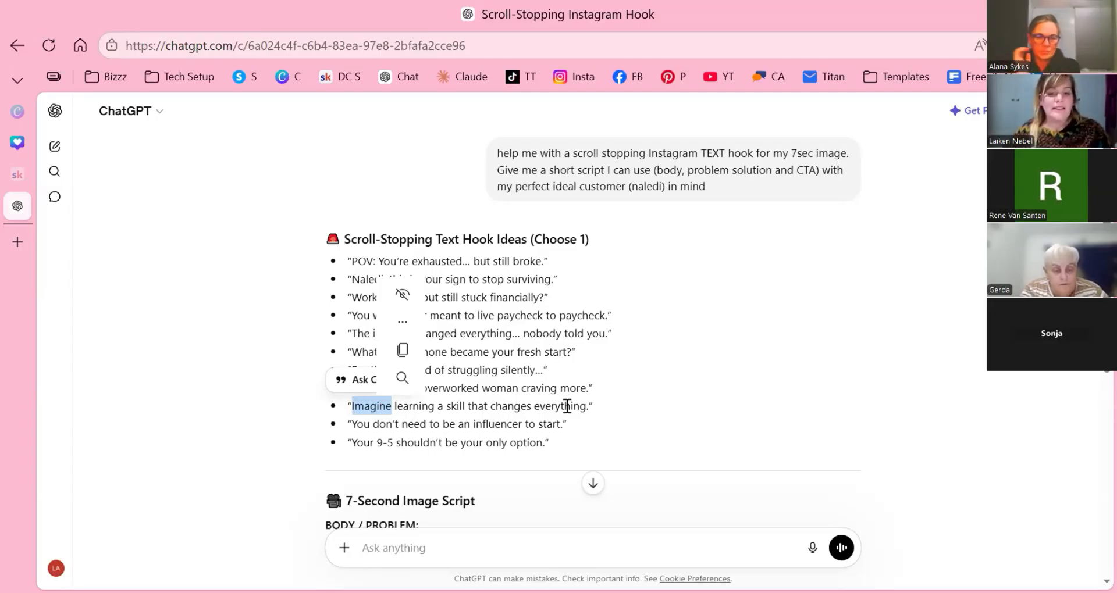
{"action": "left_click", "coordinate": [590, 405]}
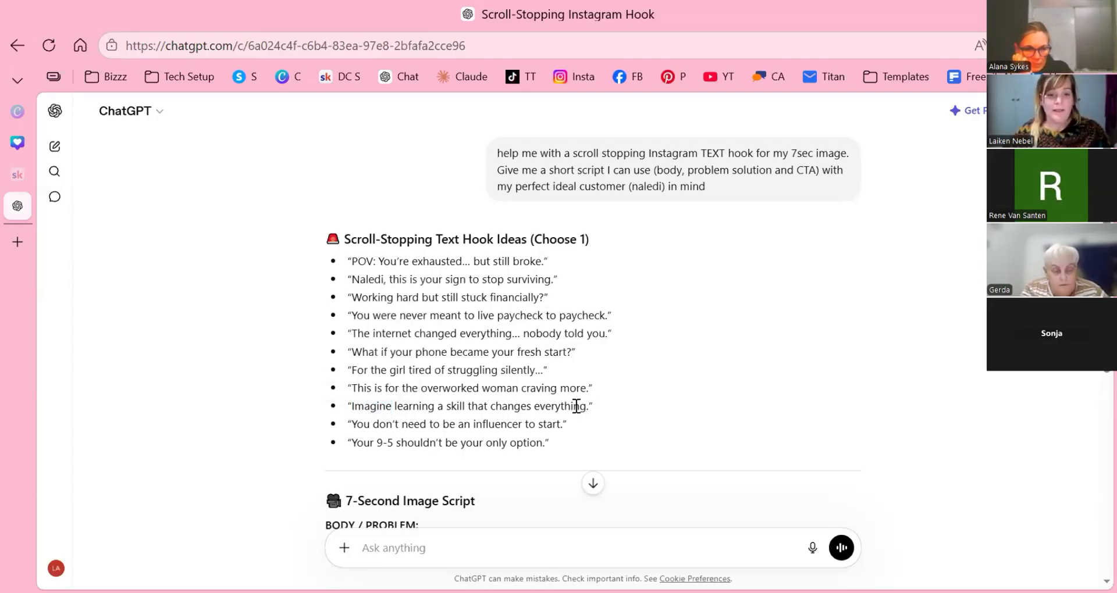
{"action": "key", "text": "shift+Right"}
{"action": "key", "text": "shift+Right"}
{"action": "key", "text": "shift+Right"}
{"action": "key", "text": "shift+Right"}
{"action": "key", "text": "shift+Right"}
{"action": "key", "text": "shift+Right"}
{"action": "key", "text": "shift+Right"}
{"action": "key", "text": "shift+Right"}
{"action": "key", "text": "shift+Right"}
{"action": "key", "text": "shift+Right"}
{"action": "key", "text": "shift+Right"}
{"action": "key", "text": "shift+Right"}
{"action": "key", "text": "shift+Right"}
{"action": "key", "text": "shift+Right"}
{"action": "key", "text": "shift+Right"}
{"action": "key", "text": "shift+Right"}
{"action": "key", "text": "shift+Right"}
{"action": "key", "text": "shift+Right"}
{"action": "key", "text": "shift+Right"}
{"action": "key", "text": "shift+Right"}
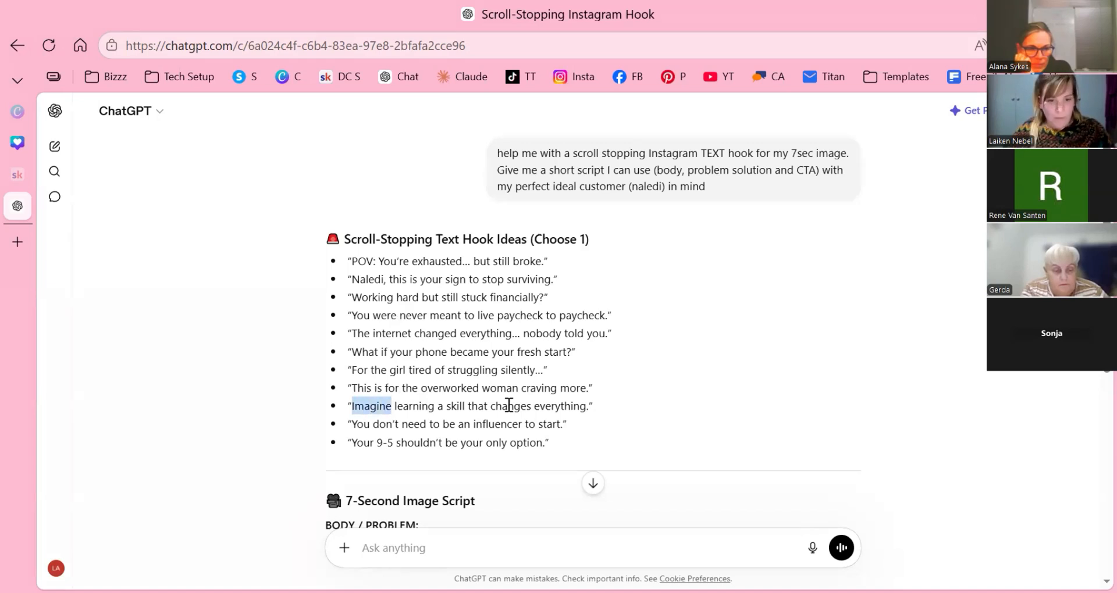
{"action": "key", "text": "shift+Right"}
{"action": "key", "text": "shift+Right"}
{"action": "key", "text": "shift+Right"}
{"action": "key", "text": "shift+Right"}
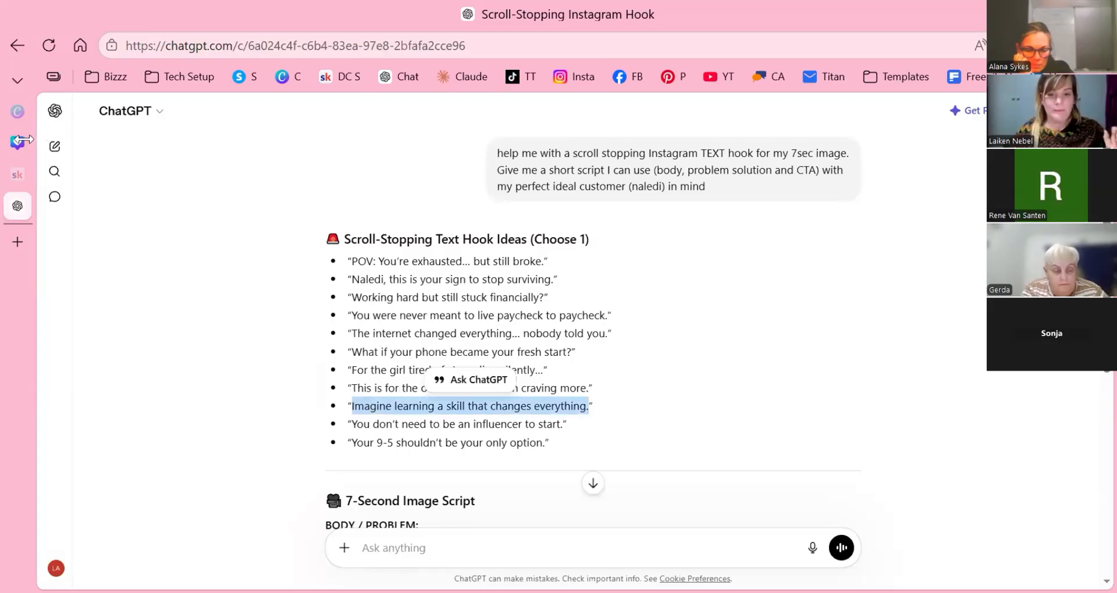
{"action": "right_click", "coordinate": [511, 406]}
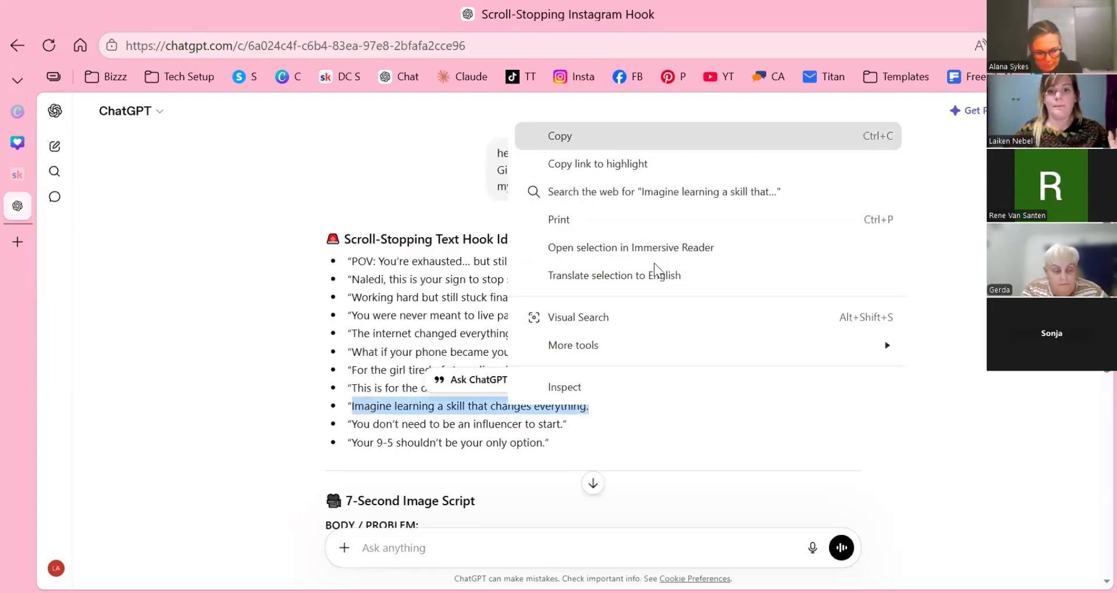
{"action": "left_click", "coordinate": [559, 136]}
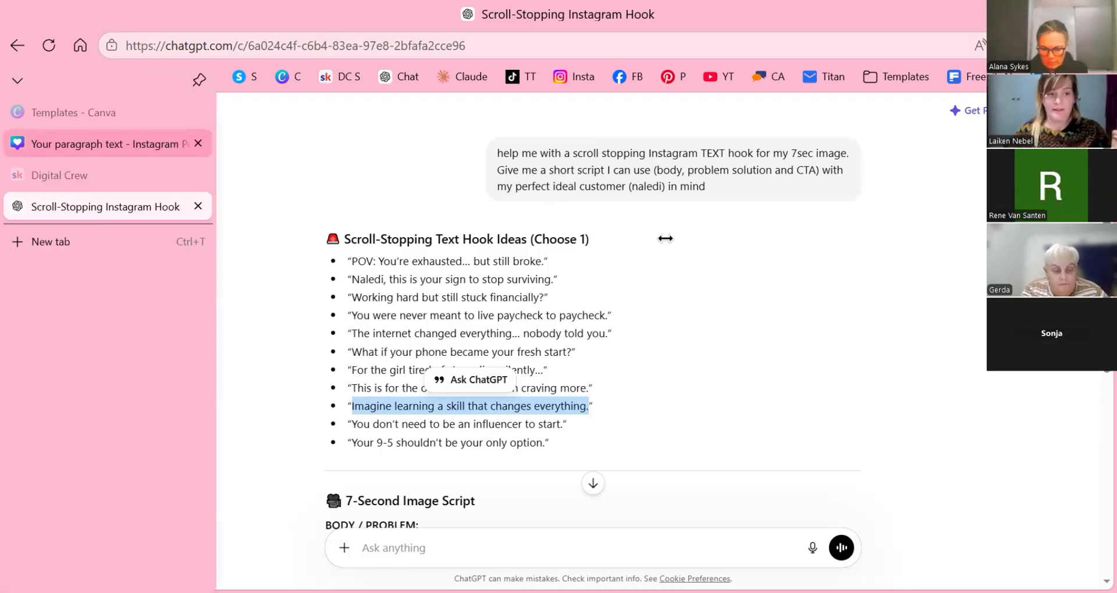
Switch back to the Canva design, replace the placeholder paragraph text with the copied hook line, and deselect the text box
{"action": "left_click", "coordinate": [104, 143]}
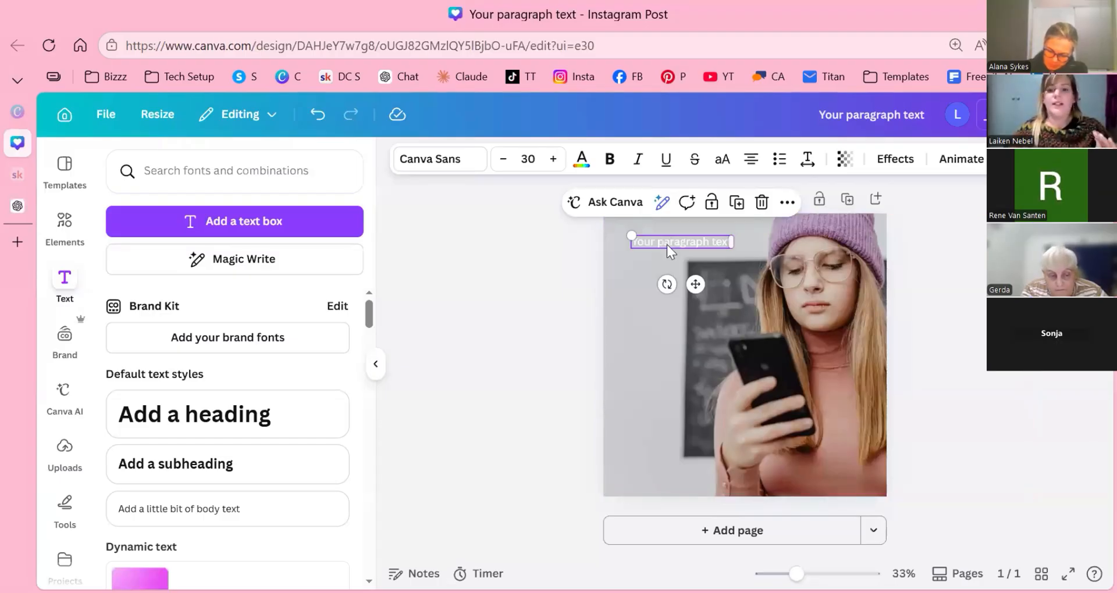
{"action": "double_click", "coordinate": [667, 249]}
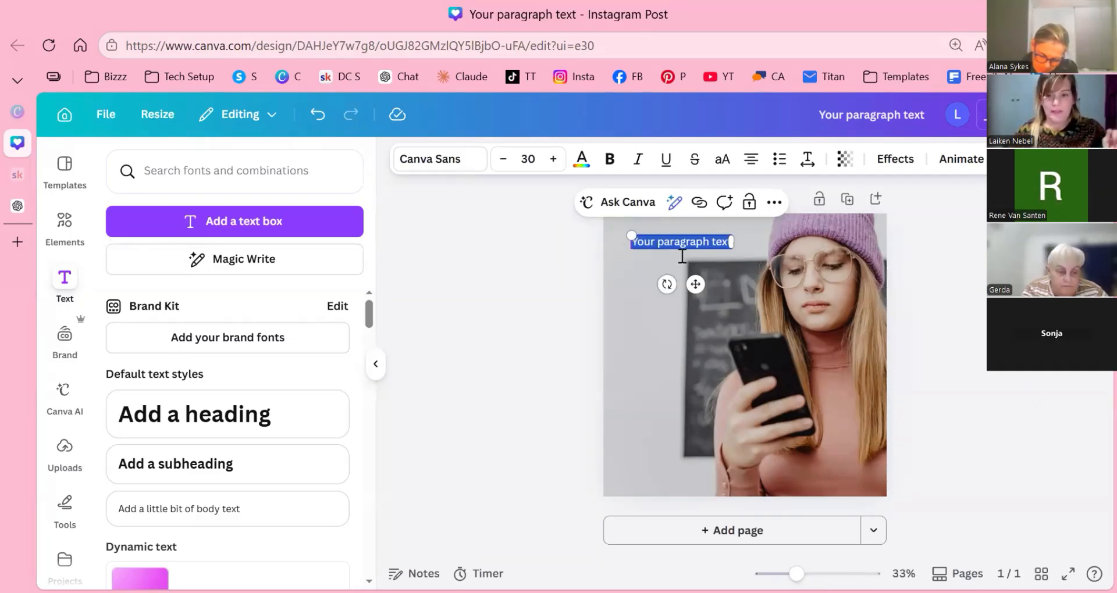
{"action": "right_click", "coordinate": [681, 252]}
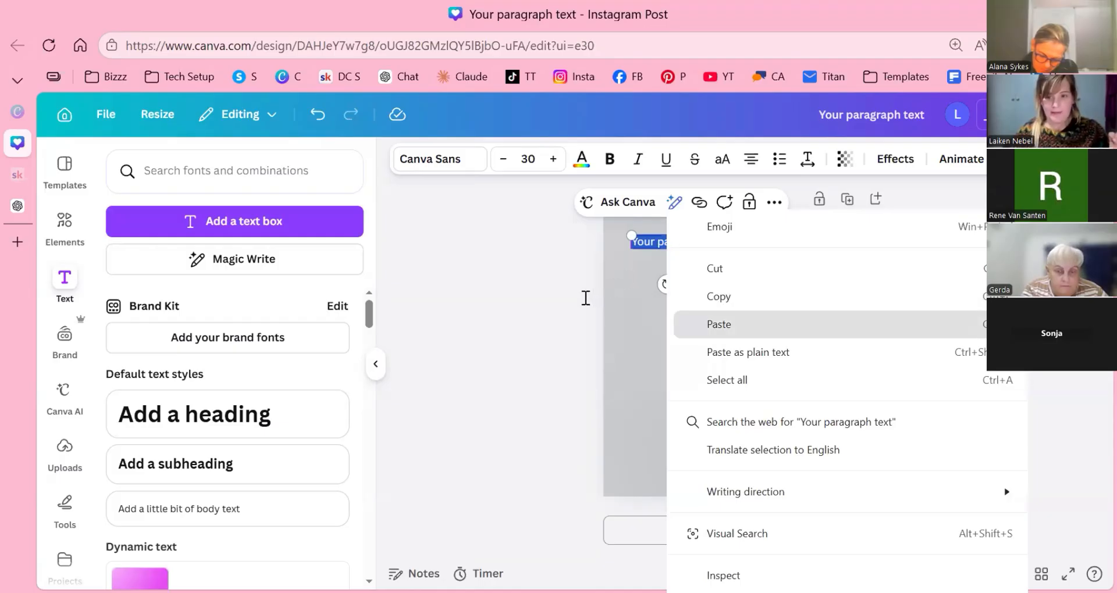
{"action": "key", "text": "Return"}
{"action": "left_click", "coordinate": [585, 298]}
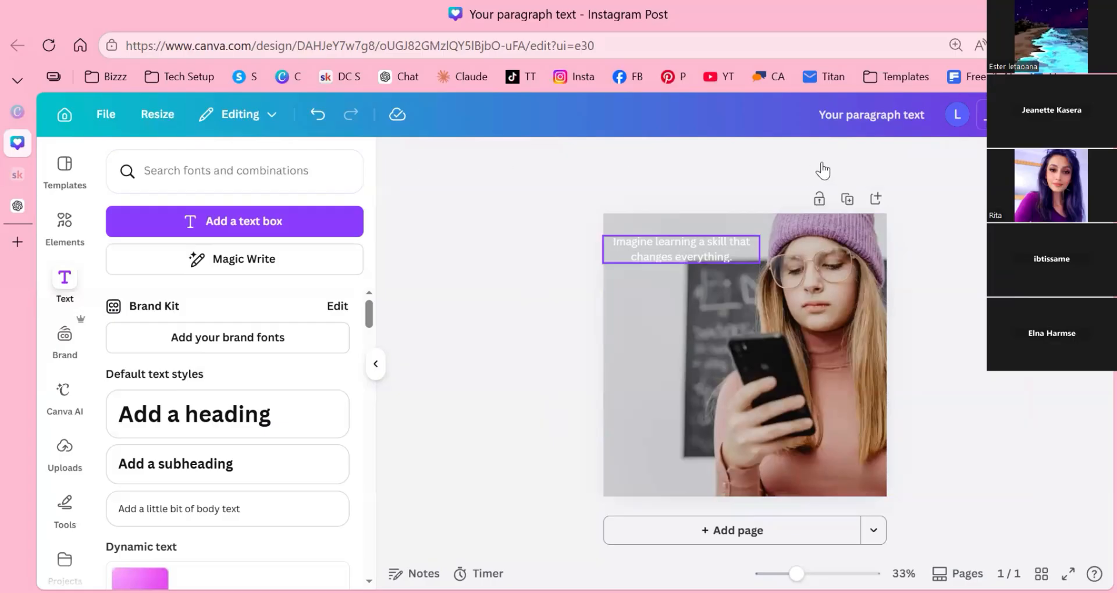
Select the hook text and look through the available fonts, from the starred ones down the full list and back
{"action": "left_click", "coordinate": [681, 249]}
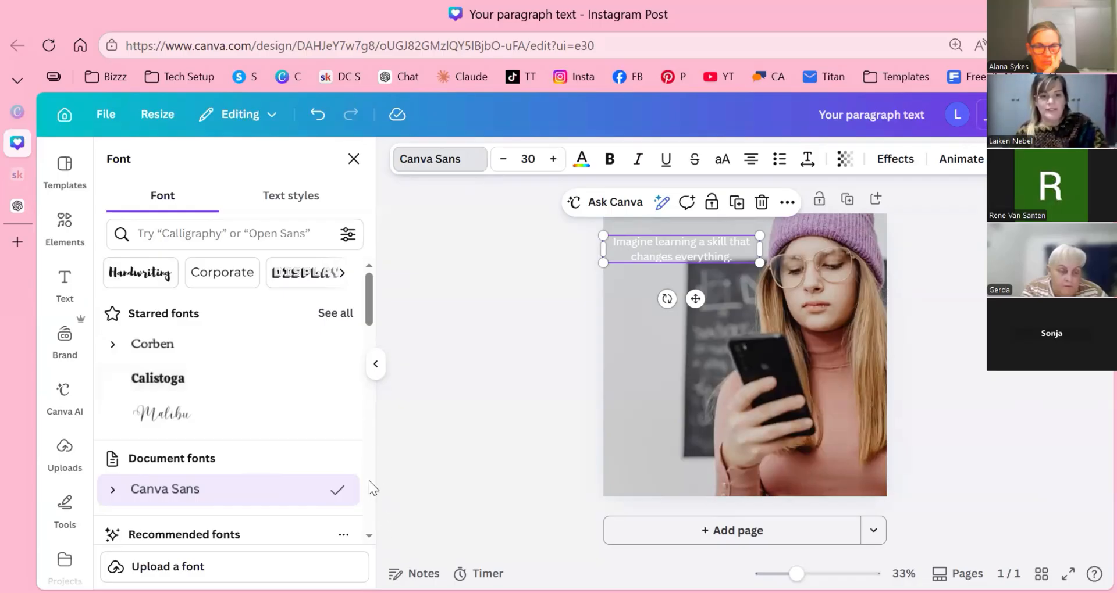
{"action": "scroll", "coordinate": [374, 495], "scroll_direction": "down", "scroll_amount": 10}
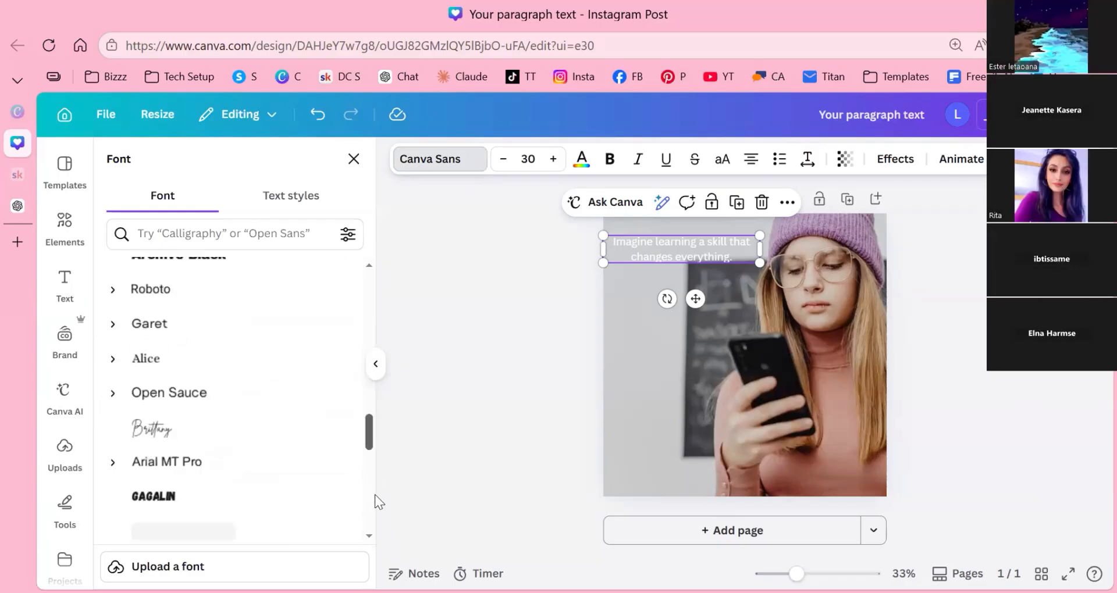
{"action": "scroll", "coordinate": [374, 494], "scroll_direction": "down", "scroll_amount": 10}
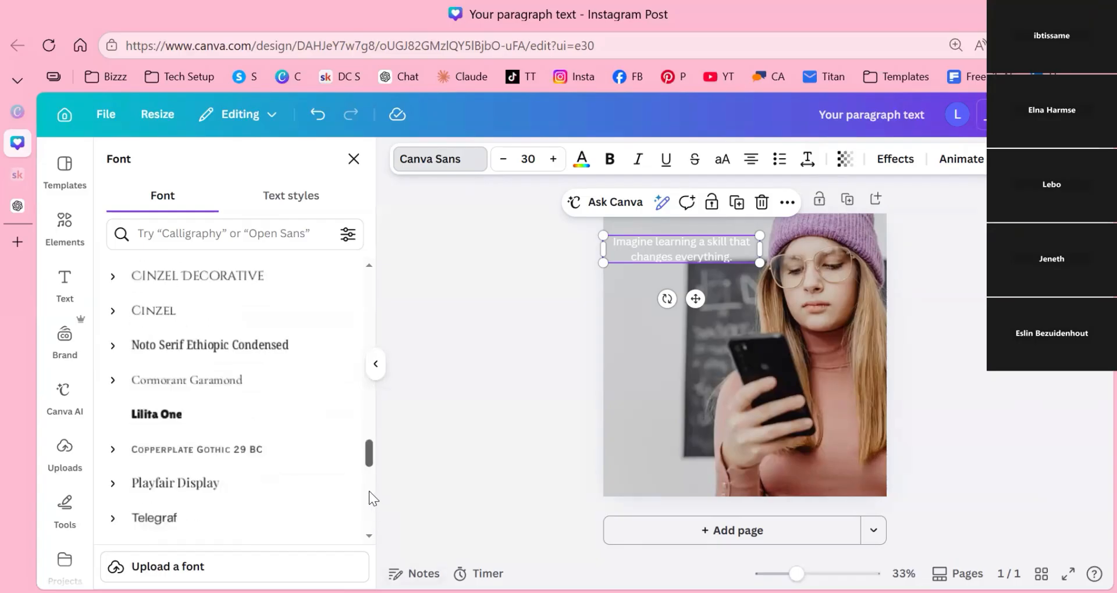
{"action": "scroll", "coordinate": [342, 392], "scroll_direction": "down", "scroll_amount": 10}
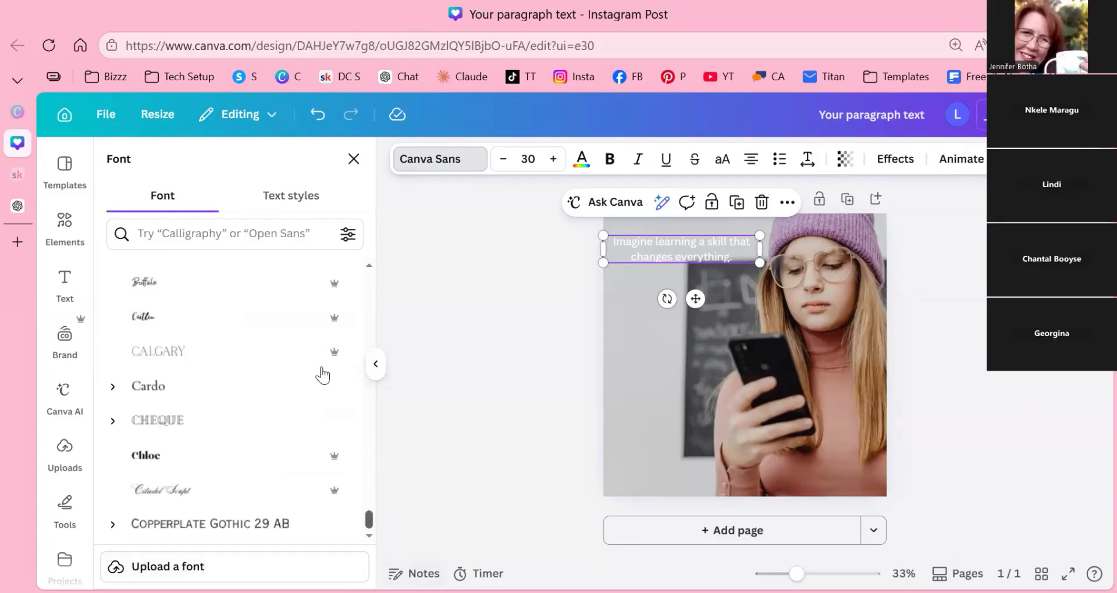
{"action": "scroll", "coordinate": [322, 375], "scroll_direction": "down", "scroll_amount": 10}
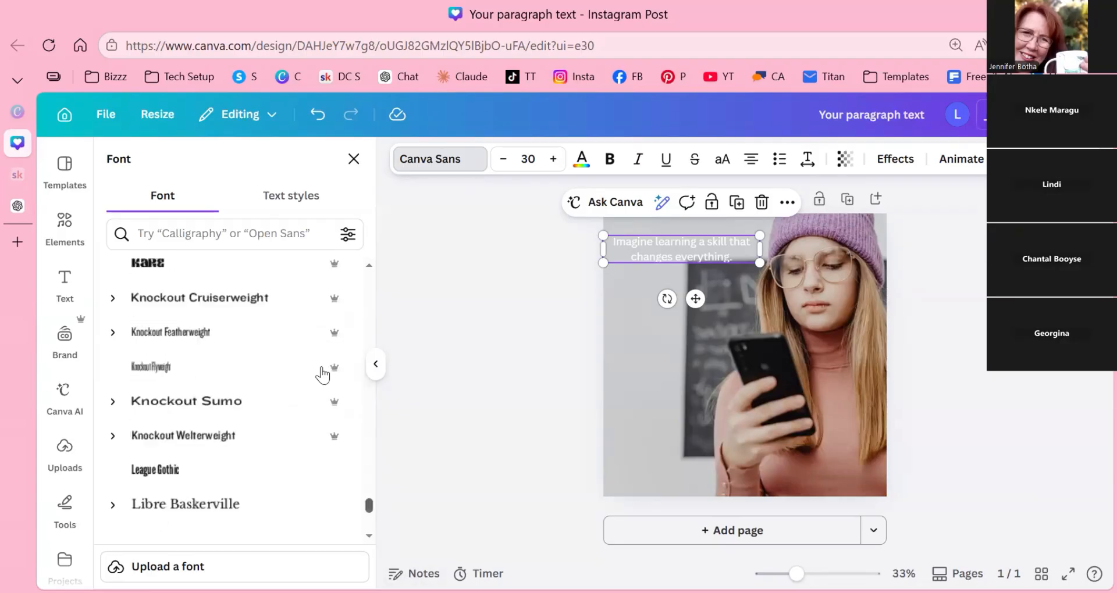
{"action": "scroll", "coordinate": [322, 375], "scroll_direction": "up", "scroll_amount": 20}
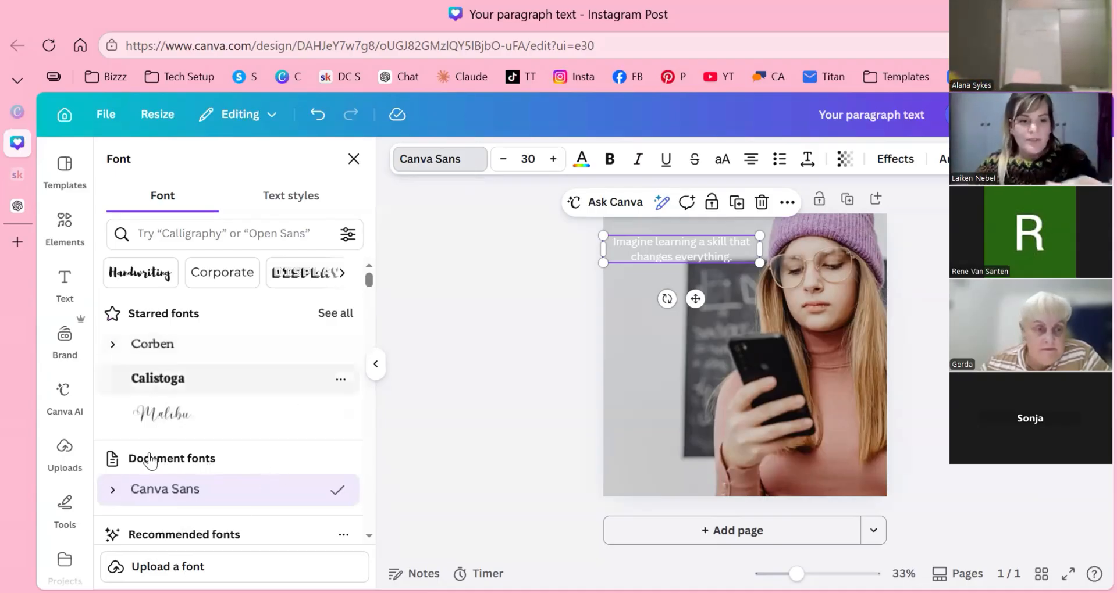
Apply the recently used Brittany font to the hook text and add that font to the starred fonts
{"action": "scroll", "coordinate": [149, 459], "scroll_direction": "down", "scroll_amount": 3}
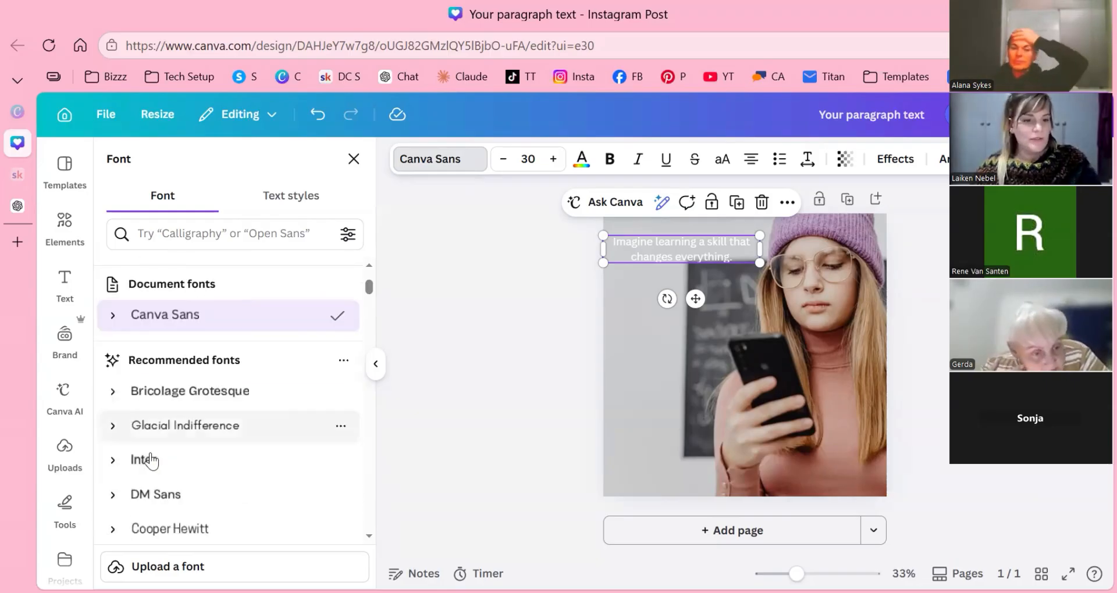
{"action": "scroll", "coordinate": [150, 459], "scroll_direction": "down", "scroll_amount": 3}
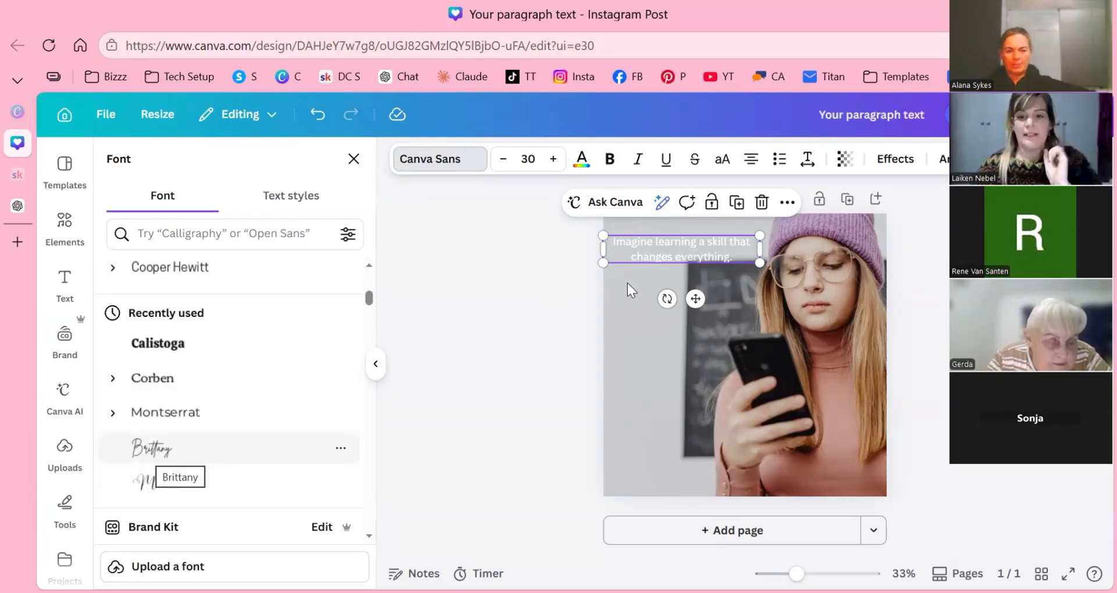
{"action": "key", "text": "Return"}
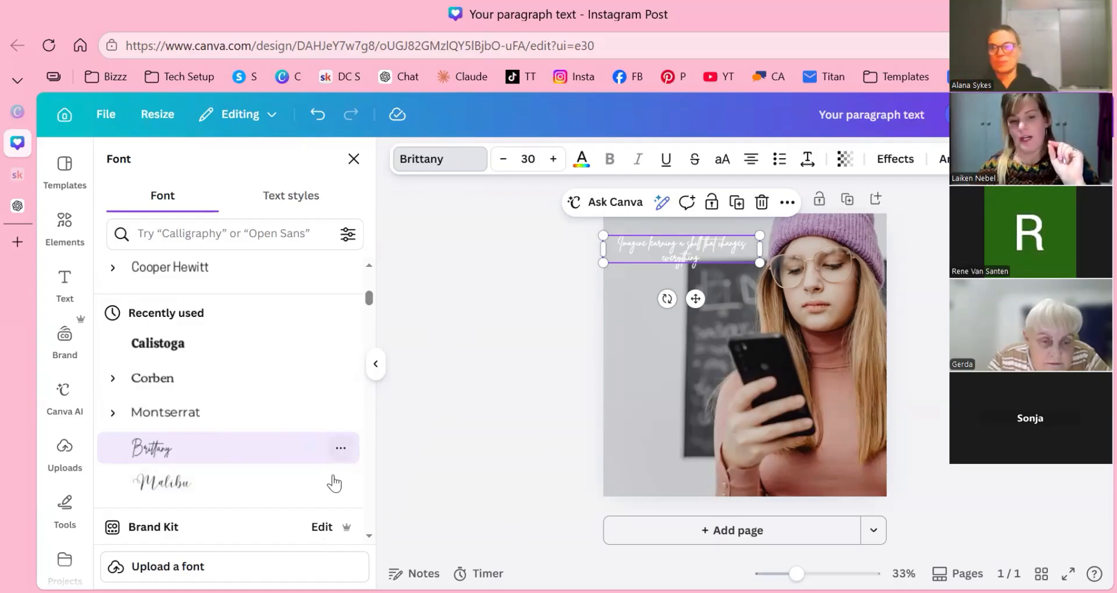
{"action": "left_click", "coordinate": [341, 448]}
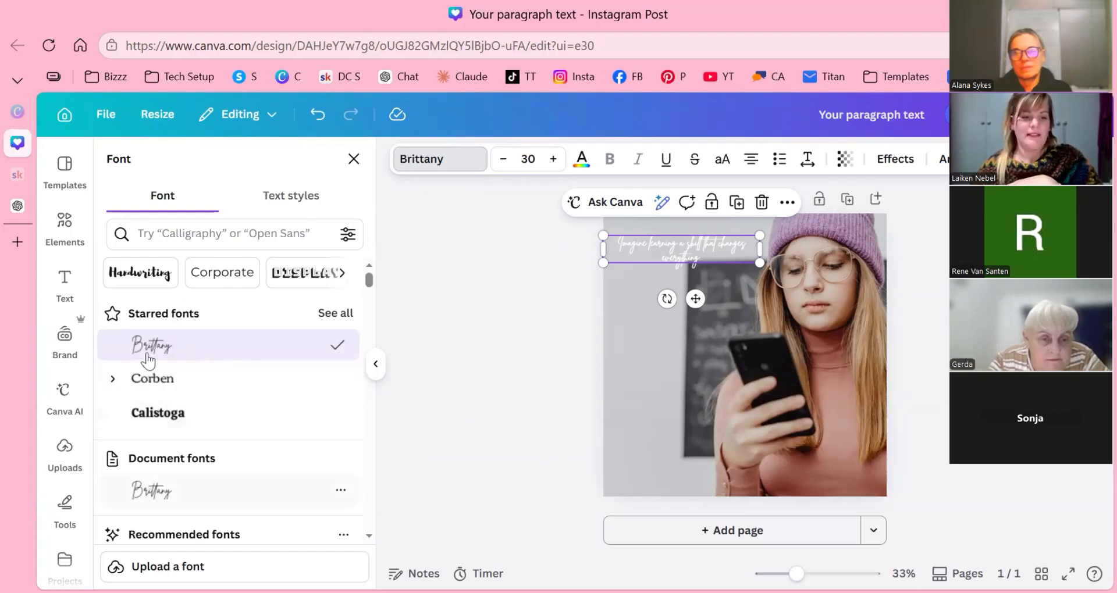
{"action": "scroll", "coordinate": [304, 326], "scroll_direction": "down", "scroll_amount": 3}
{"action": "scroll", "coordinate": [304, 333], "scroll_direction": "up", "scroll_amount": 3}
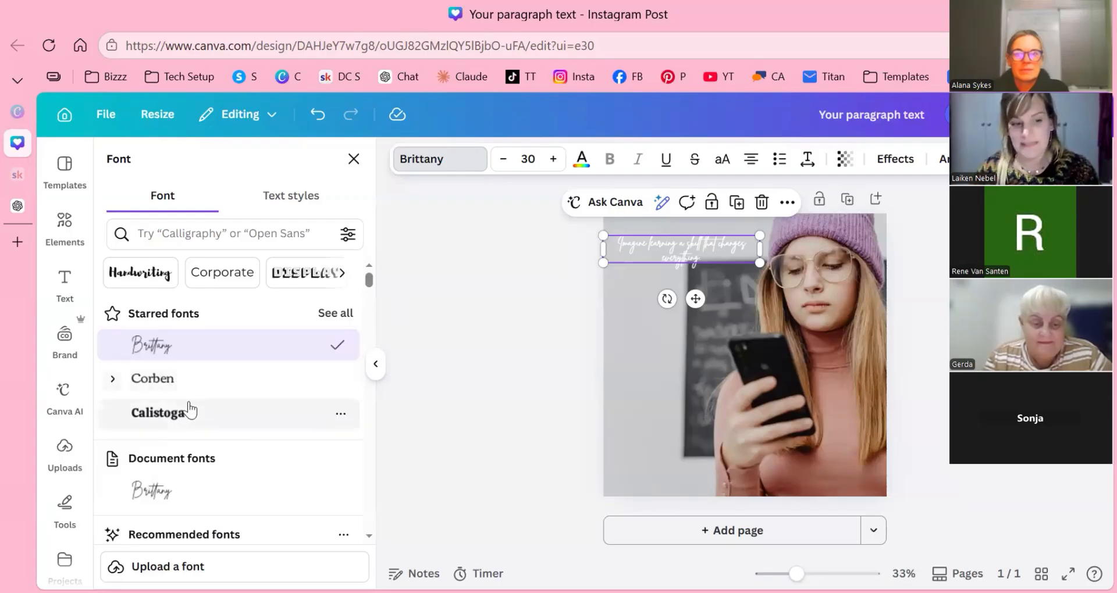
Try the starred Corben font on the hook text, set it to Calistoga instead, and reselect the text box
{"action": "left_click", "coordinate": [162, 378]}
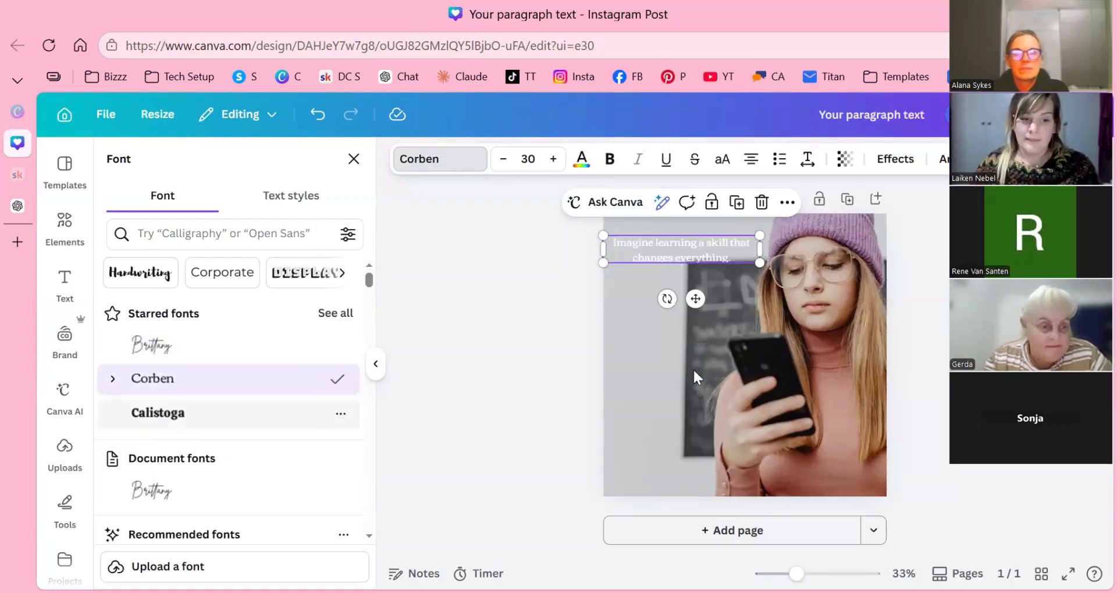
{"action": "key", "text": "Down"}
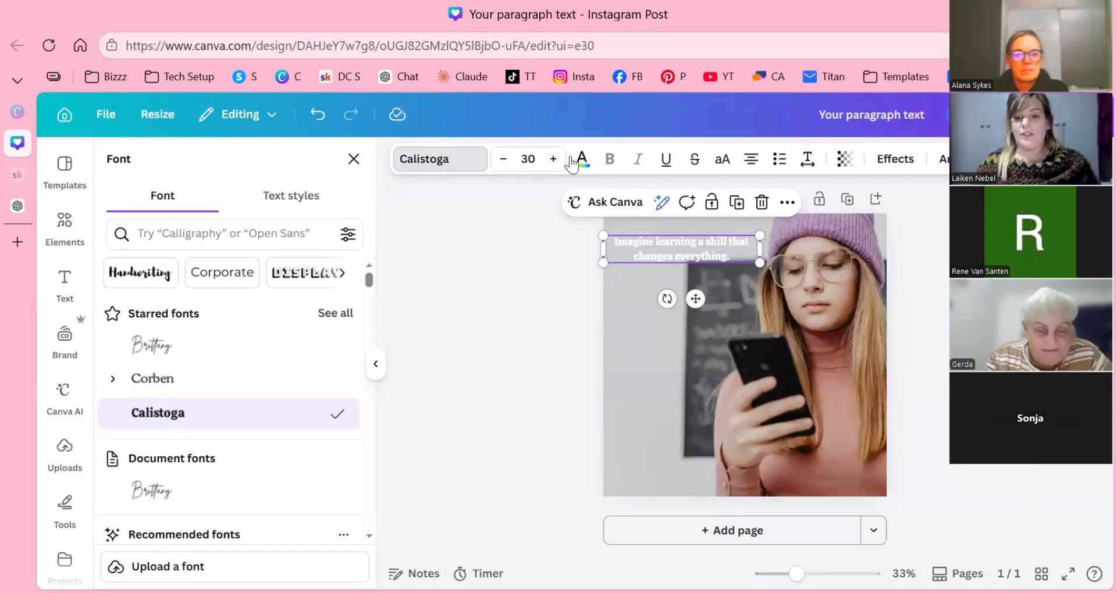
{"action": "key", "text": "Escape"}
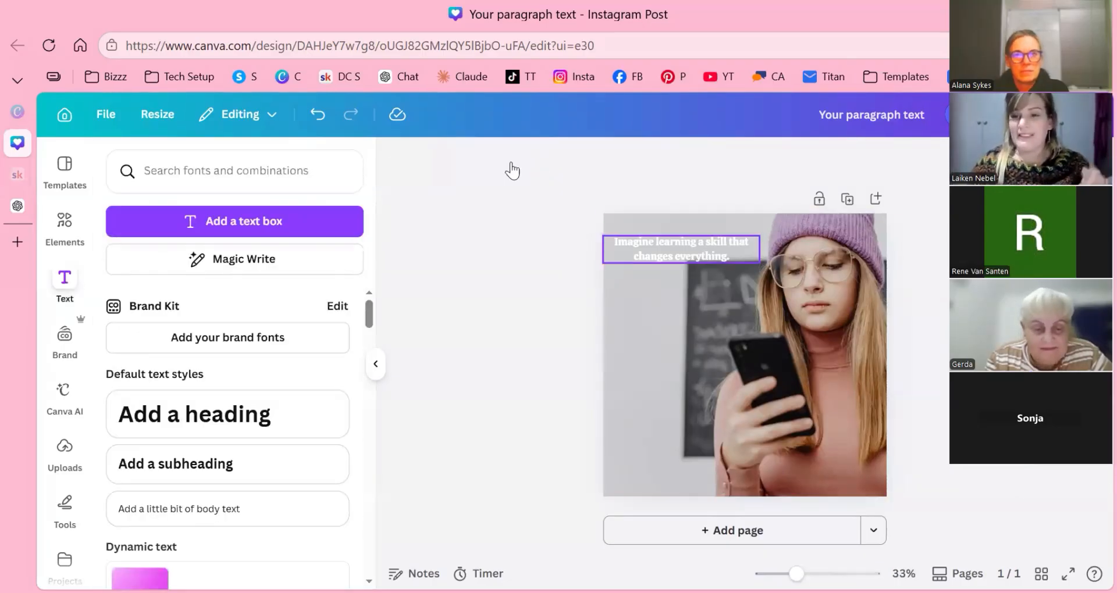
{"action": "key", "text": "Tab"}
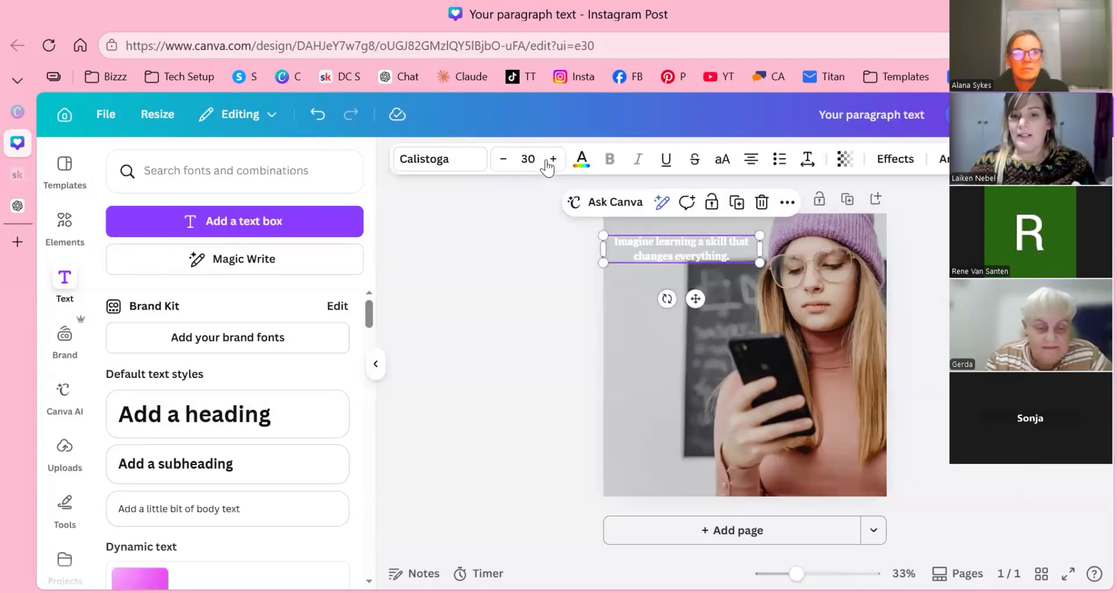
Raise the hook text's font size by a few points and reduce it to 30 again
{"action": "left_click", "coordinate": [553, 159]}
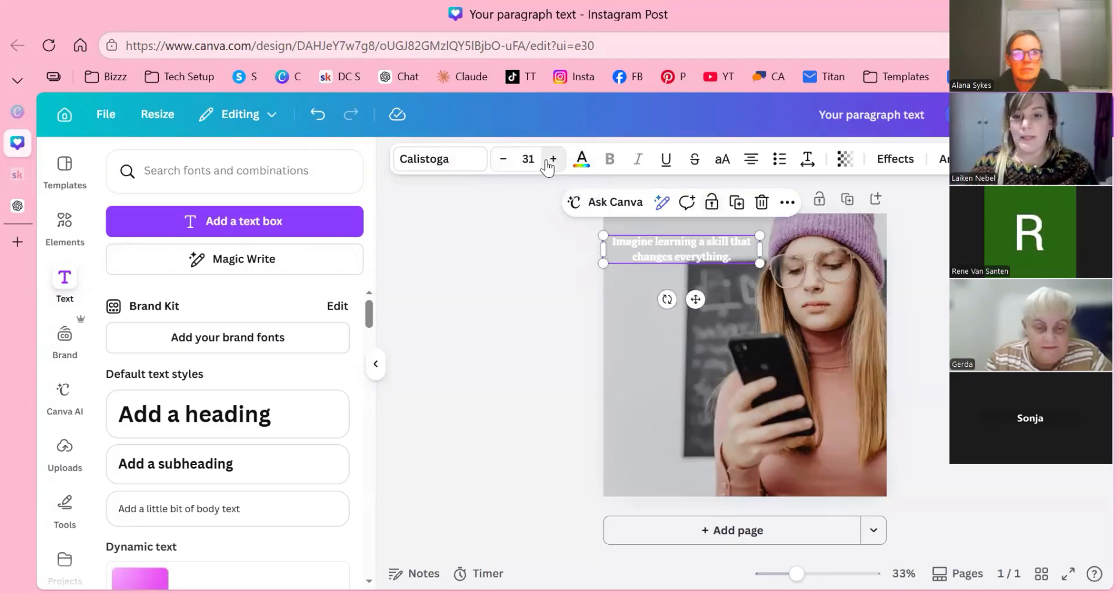
{"action": "left_click", "coordinate": [553, 159]}
{"action": "left_click", "coordinate": [553, 159]}
{"action": "left_click", "coordinate": [553, 159]}
{"action": "left_click", "coordinate": [503, 159]}
{"action": "left_click", "coordinate": [503, 160]}
{"action": "left_click", "coordinate": [503, 159]}
{"action": "left_click", "coordinate": [503, 159]}
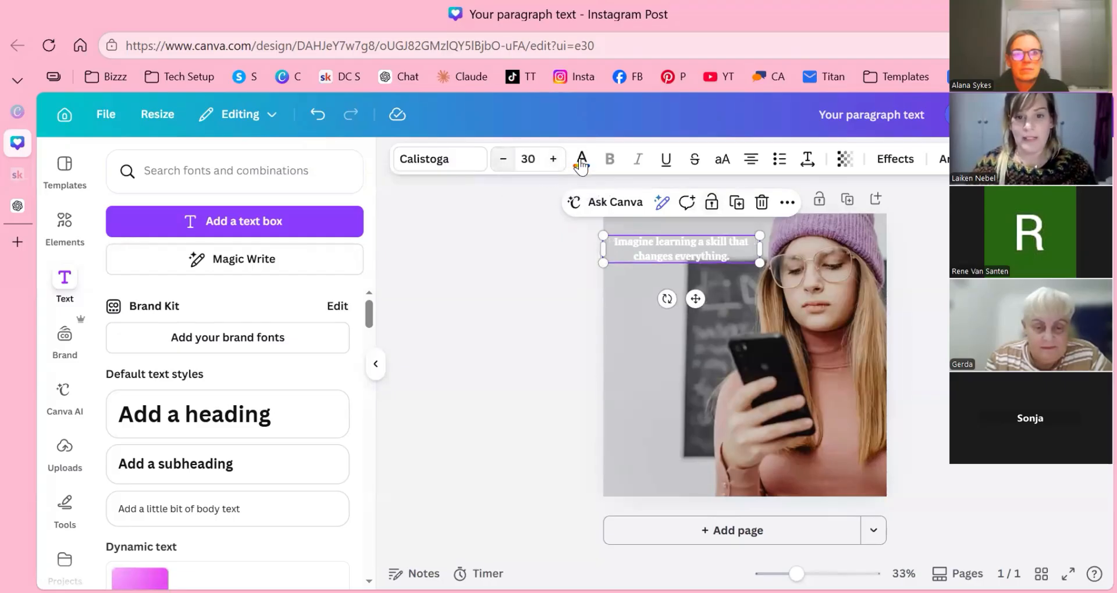
Increase the hook text's font size to 37
{"action": "left_click", "coordinate": [552, 159]}
{"action": "left_click", "coordinate": [553, 159]}
{"action": "key", "text": "ctrl+shift+period"}
{"action": "key", "text": "ctrl+shift+period"}
{"action": "key", "text": "ctrl+shift+period"}
{"action": "key", "text": "ctrl+shift+period"}
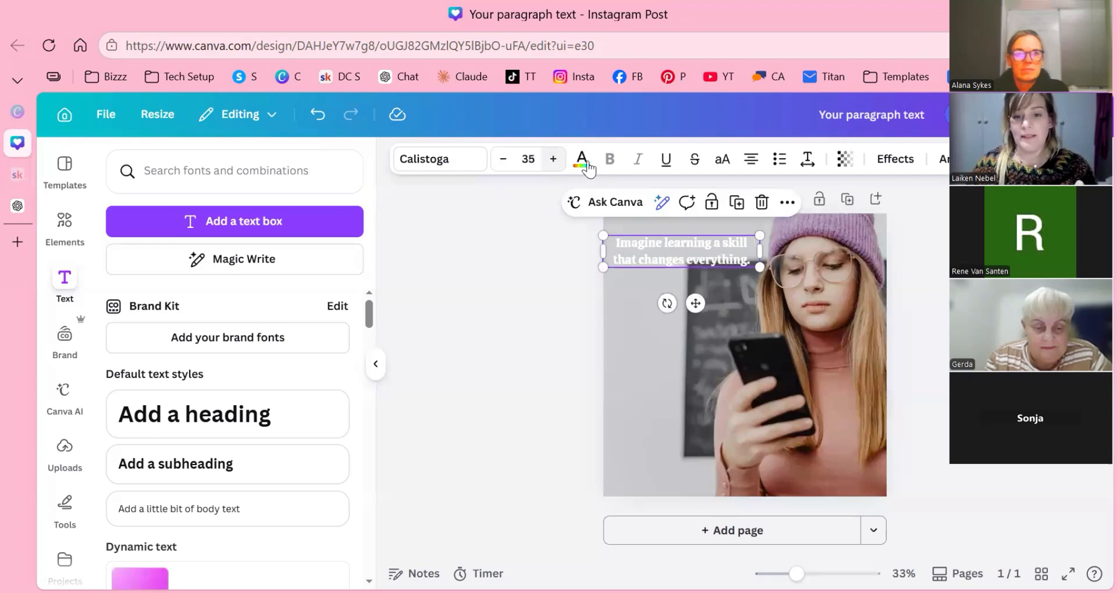
{"action": "key", "text": "ctrl+shift+period"}
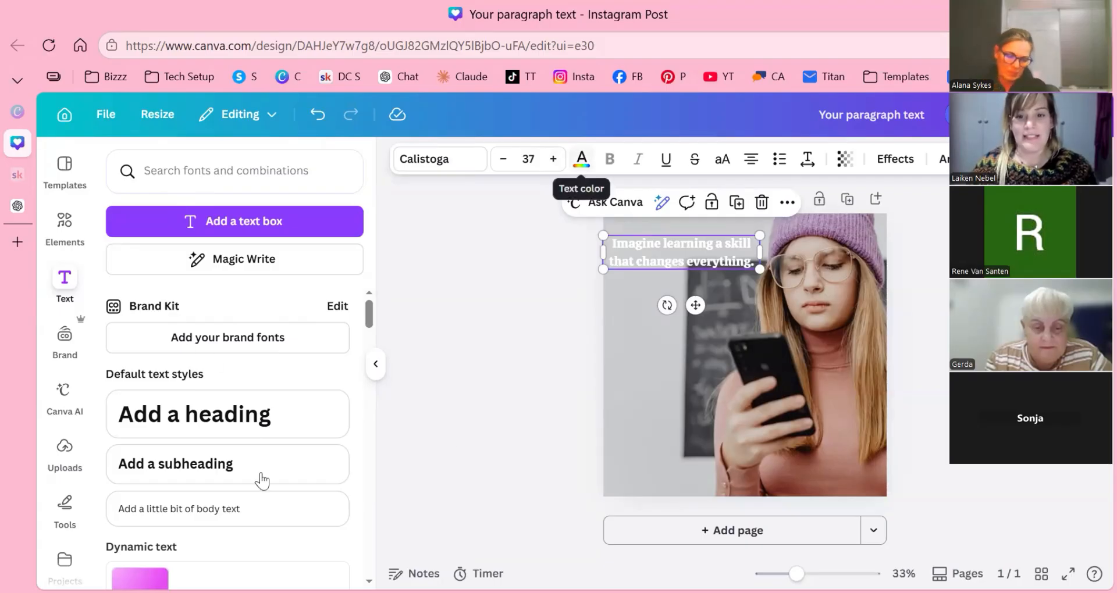
Try light blue, medium blue, dark blue and orange from the default solid colors on the hook text
{"action": "left_click", "coordinate": [581, 159]}
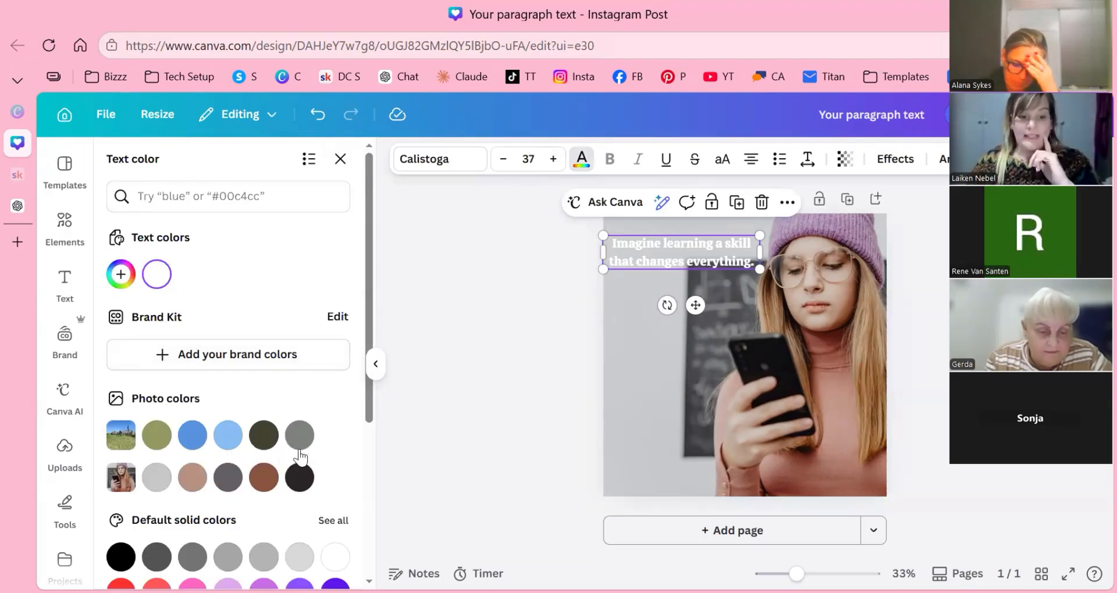
{"action": "scroll", "coordinate": [282, 471], "scroll_direction": "down", "scroll_amount": 2}
{"action": "scroll", "coordinate": [358, 493], "scroll_direction": "down", "scroll_amount": 2}
{"action": "scroll", "coordinate": [359, 493], "scroll_direction": "down", "scroll_amount": 1}
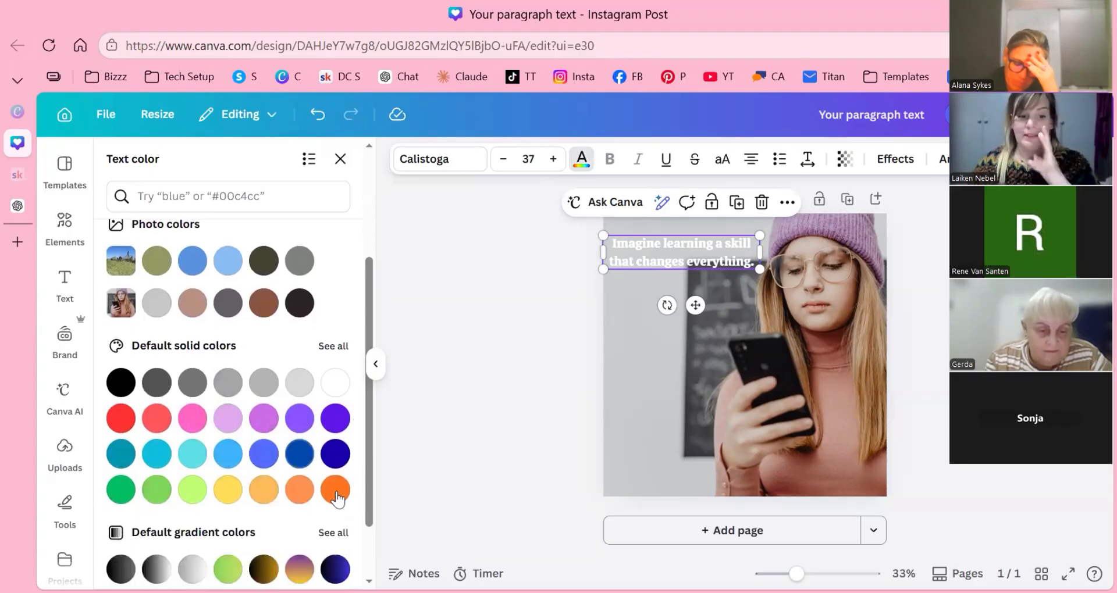
{"action": "left_click", "coordinate": [228, 454]}
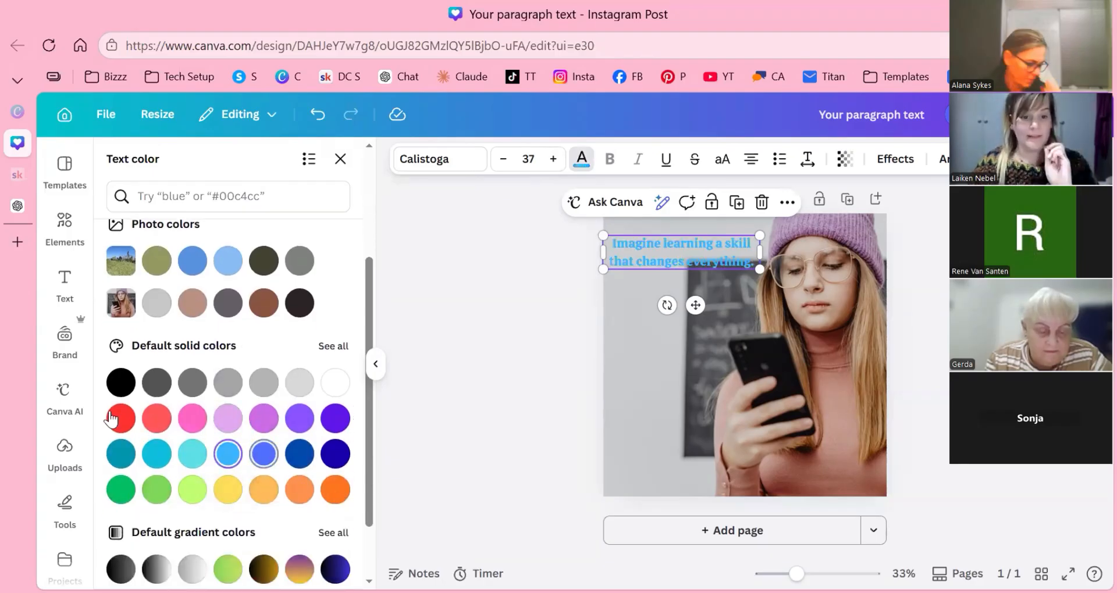
{"action": "left_click", "coordinate": [264, 454]}
{"action": "left_click", "coordinate": [299, 454]}
{"action": "key", "text": "Down"}
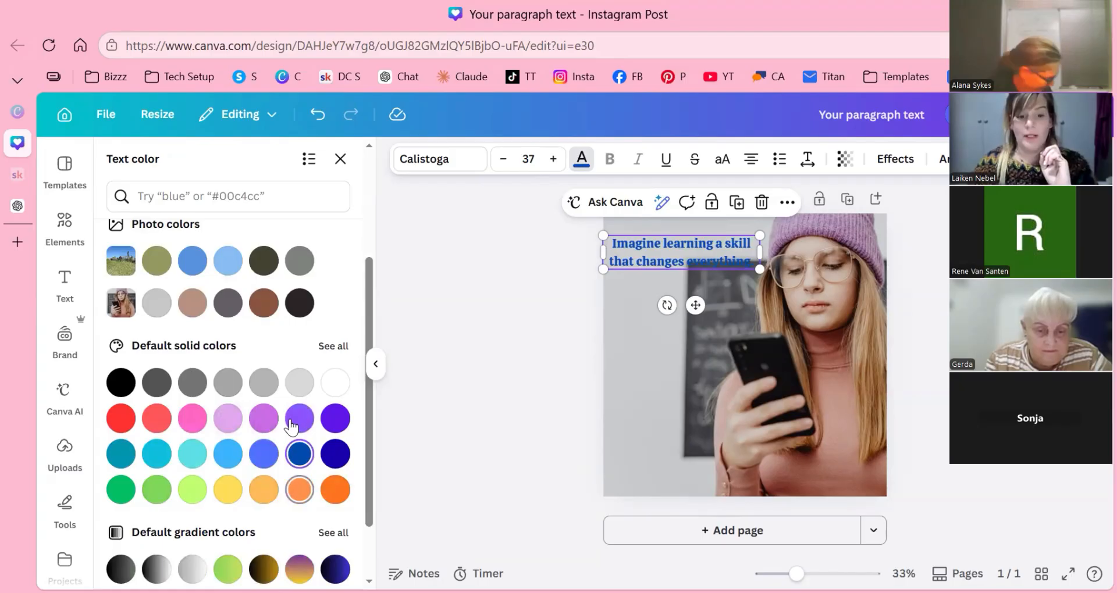
{"action": "key", "text": "Right"}
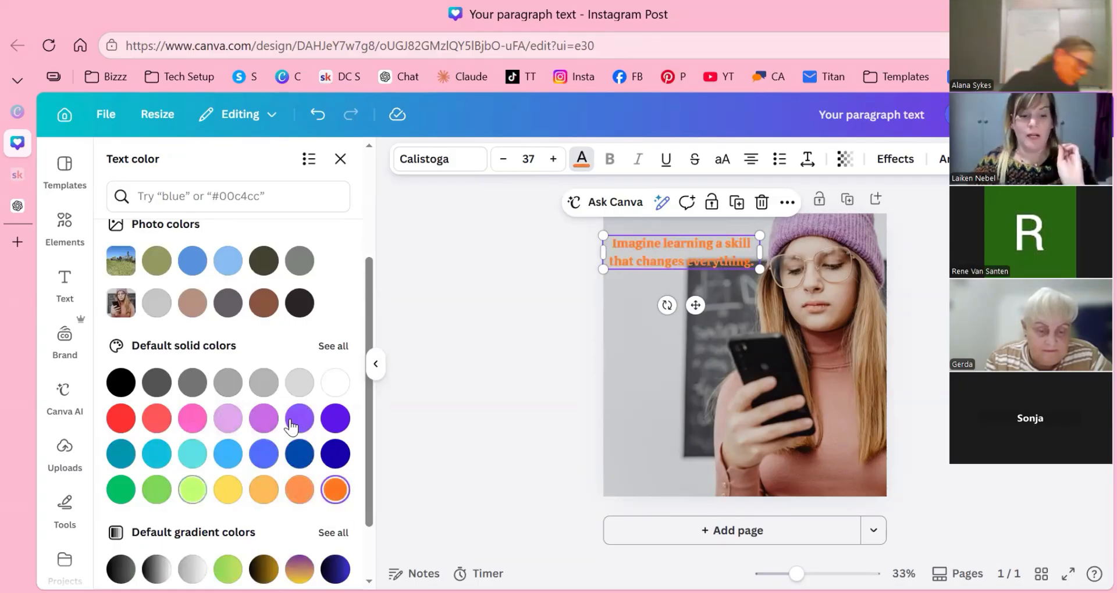
Try red from the default solid colors on the hook text, and set its color back to white
{"action": "key", "text": "Up"}
{"action": "key", "text": "Up"}
{"action": "key", "text": "Left"}
{"action": "key", "text": "Left"}
{"action": "key", "text": "Left"}
{"action": "key", "text": "Left"}
{"action": "key", "text": "Left"}
{"action": "key", "text": "Left"}
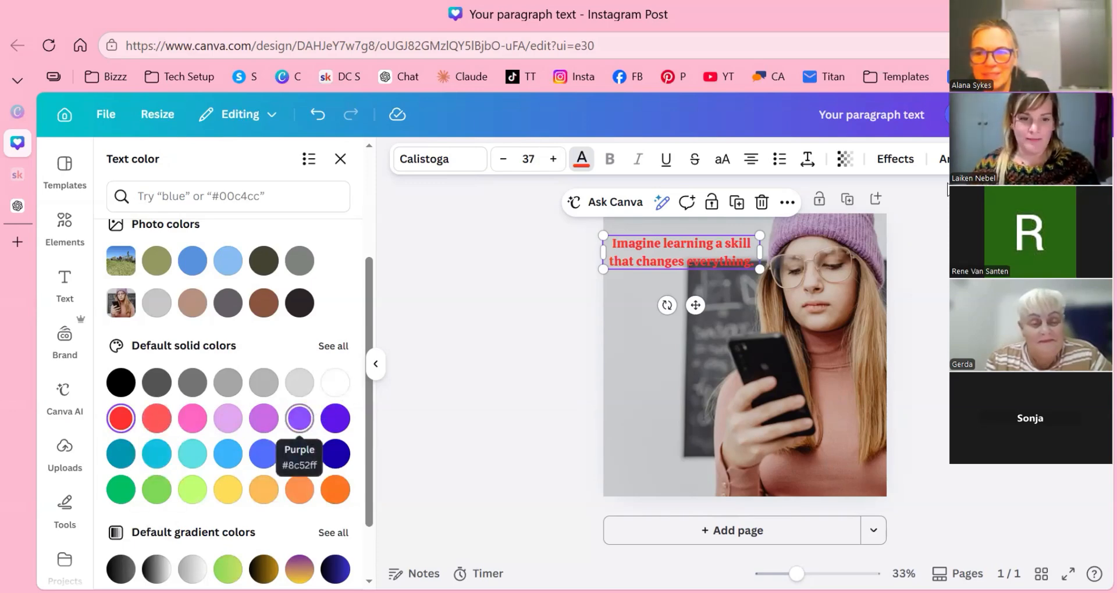
{"action": "left_click", "coordinate": [335, 383]}
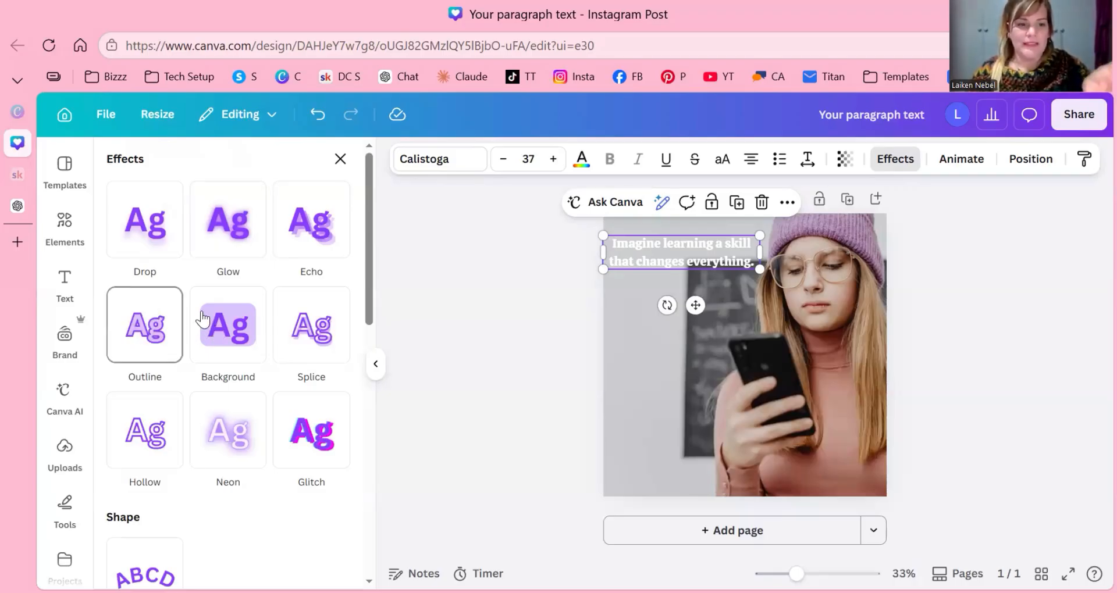
Apply the Outline effect to the hook text
{"action": "left_click", "coordinate": [153, 330]}
{"action": "key", "text": "ctrl+z"}
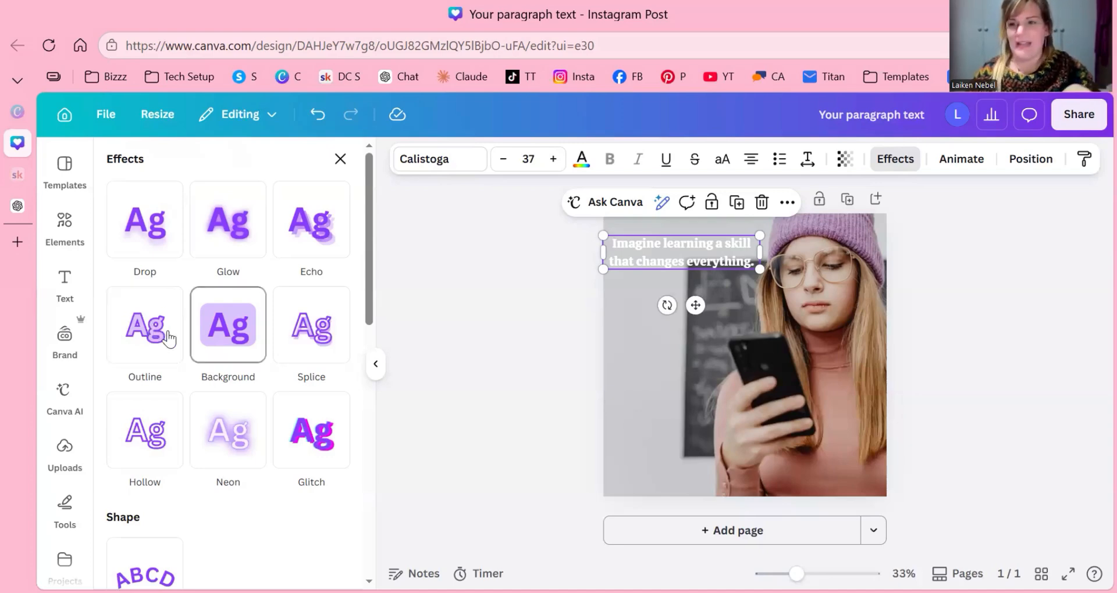
{"action": "left_click", "coordinate": [147, 354]}
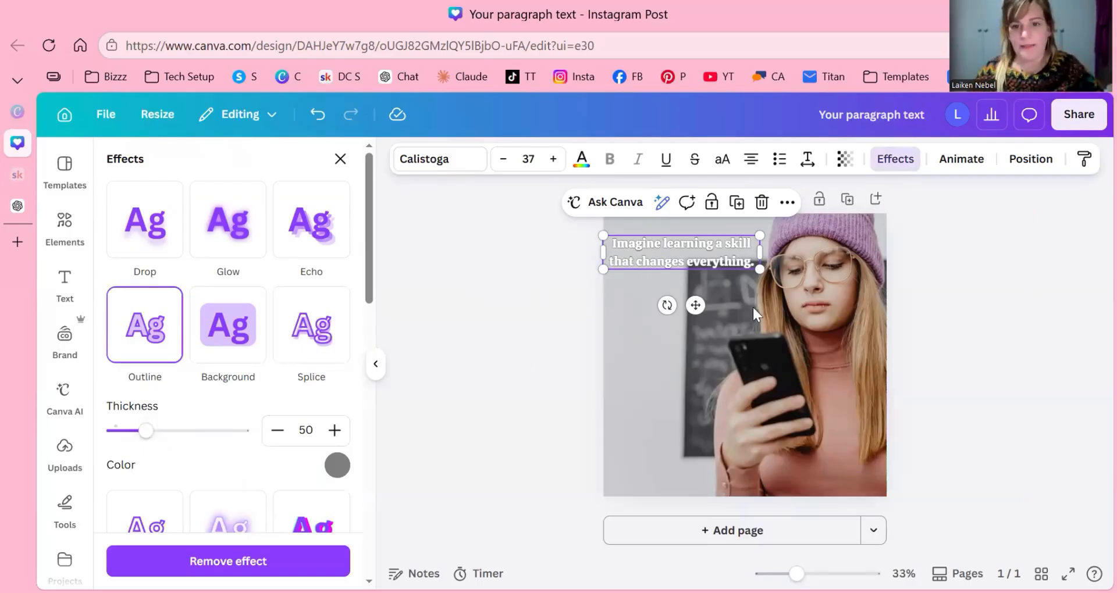
Set the thickness of the hook text's outline to 200
{"action": "scroll", "coordinate": [752, 306], "scroll_direction": "up", "scroll_amount": 3}
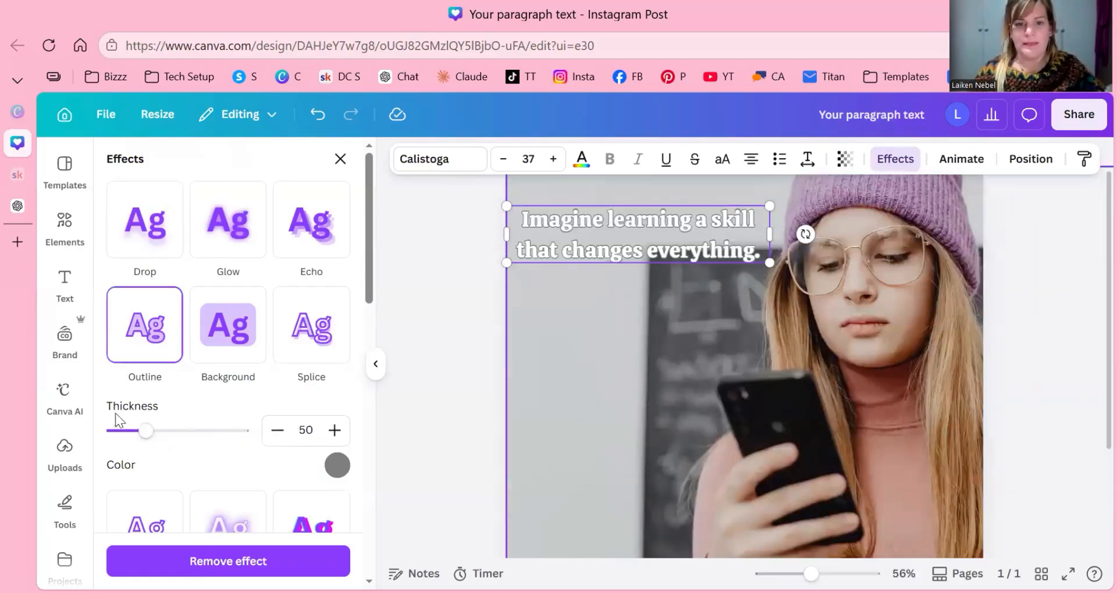
{"action": "key", "text": "ctrl+plus"}
{"action": "key", "text": "ctrl+plus"}
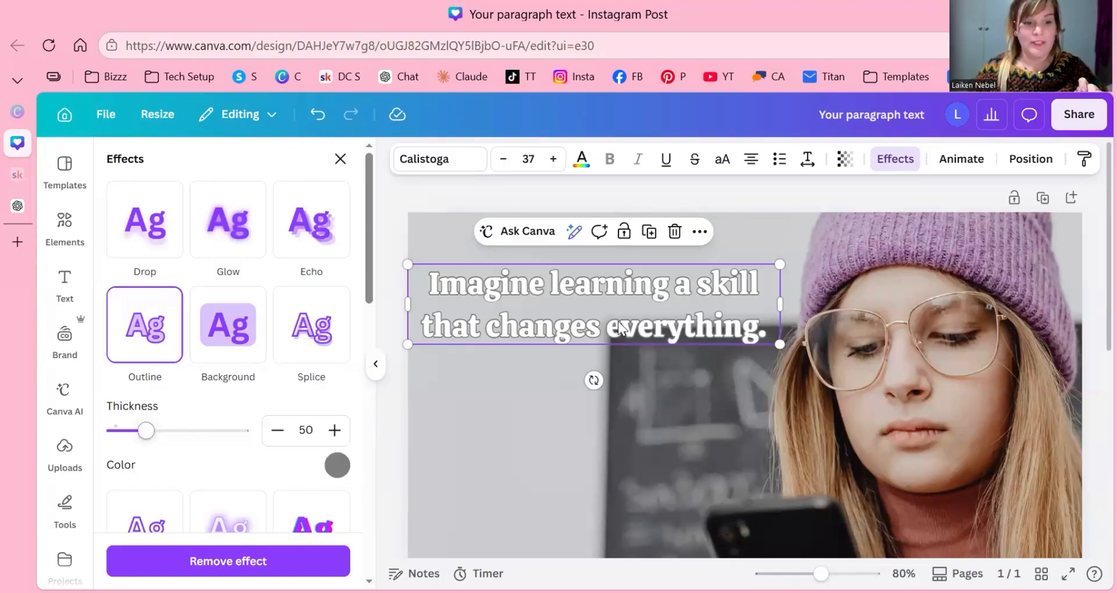
{"action": "key", "text": "Up"}
{"action": "key", "text": "Up"}
{"action": "key", "text": "Up"}
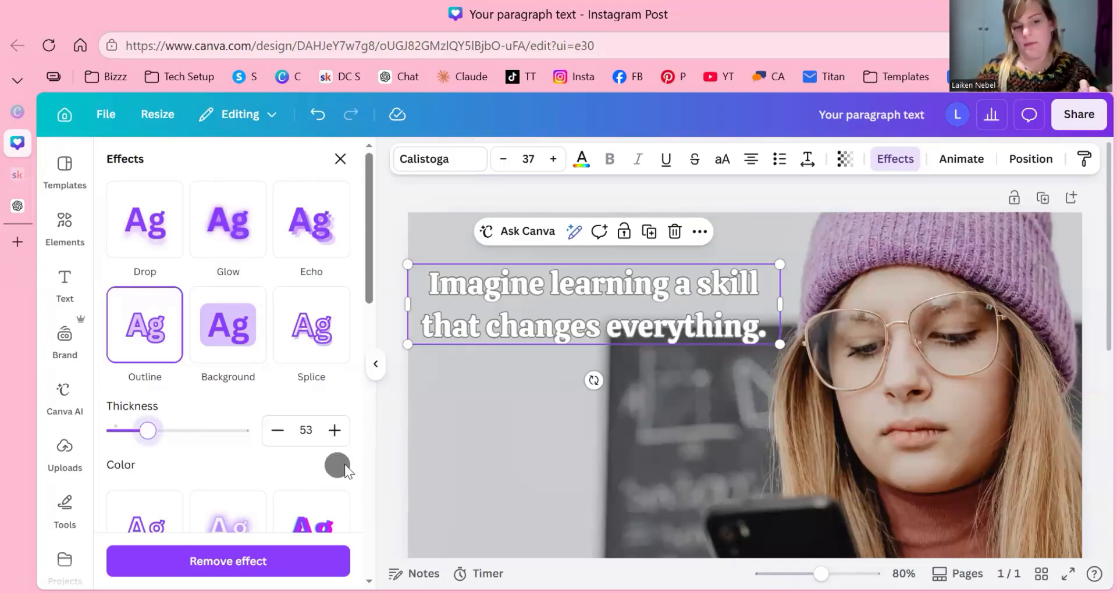
{"action": "key", "text": "Up"}
{"action": "key", "text": "Up"}
{"action": "key", "text": "Up"}
{"action": "key", "text": "Up"}
{"action": "key", "text": "Up"}
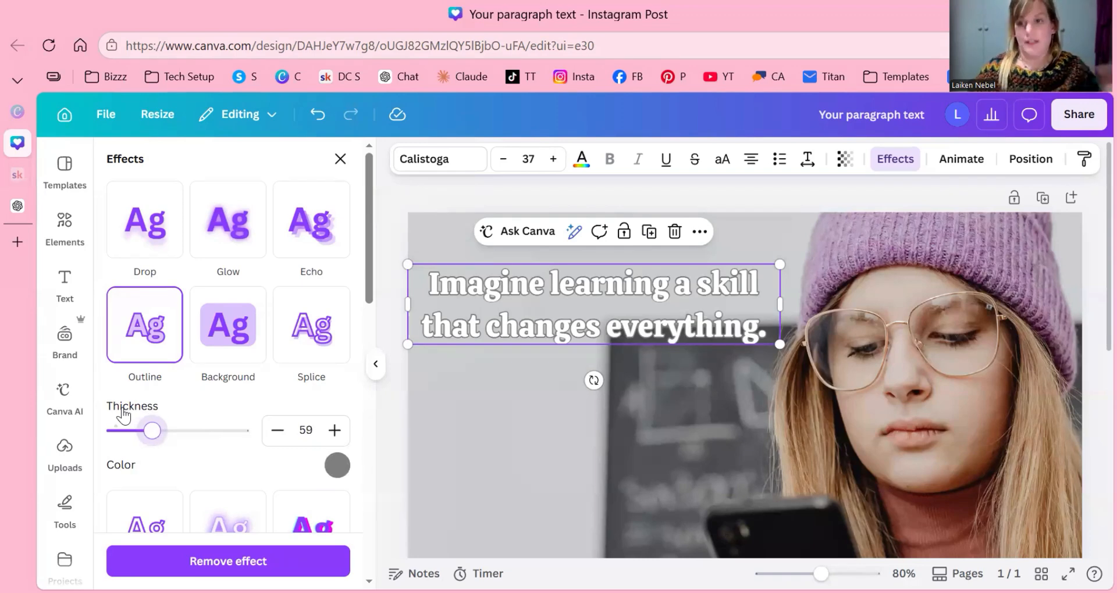
{"action": "key", "text": "End"}
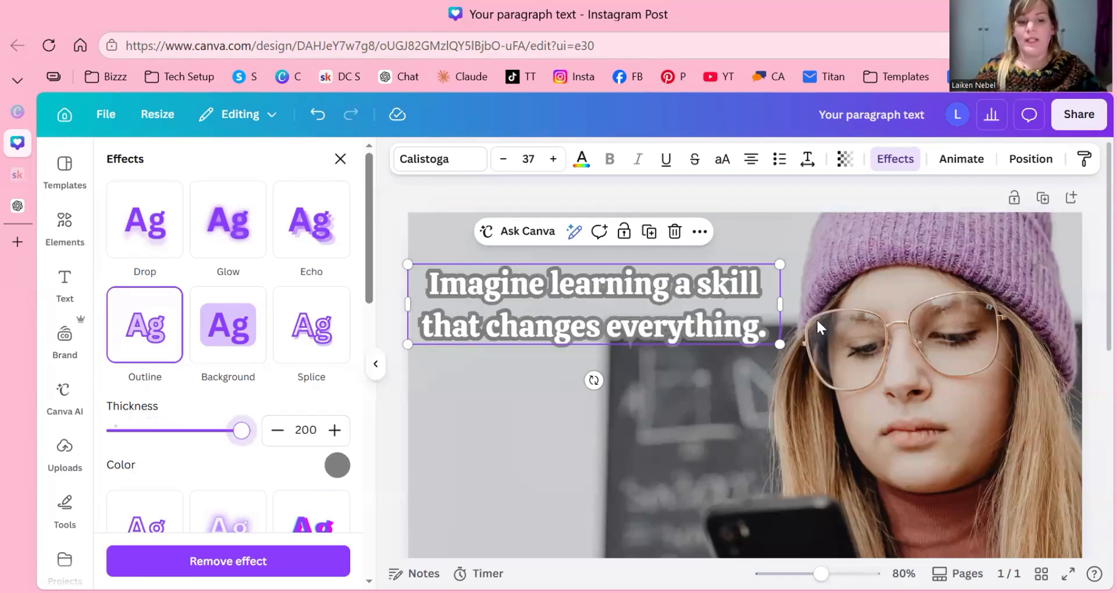
Set the hook text's outline color to black and deselect the text box
{"action": "key", "text": "Tab"}
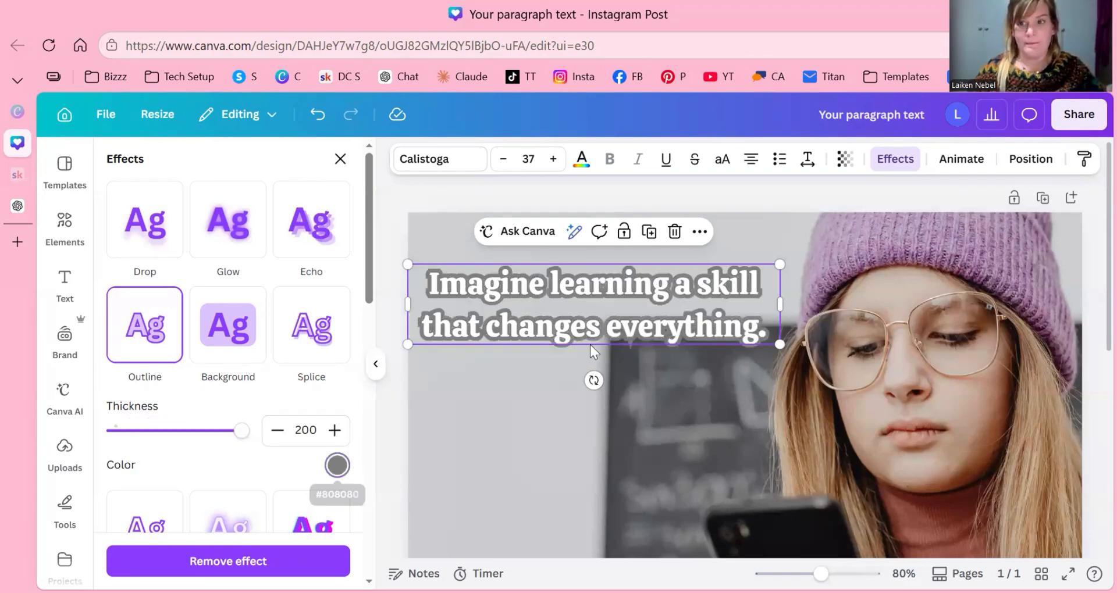
{"action": "key", "text": "Return"}
{"action": "key", "text": "Tab"}
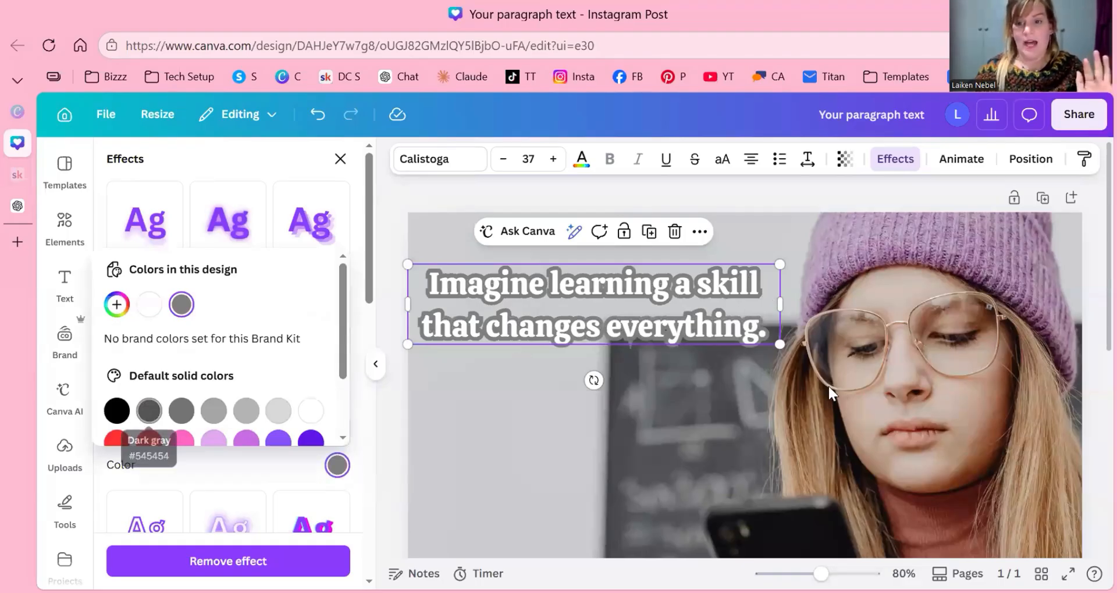
{"action": "key", "text": "Left"}
{"action": "key", "text": "Return"}
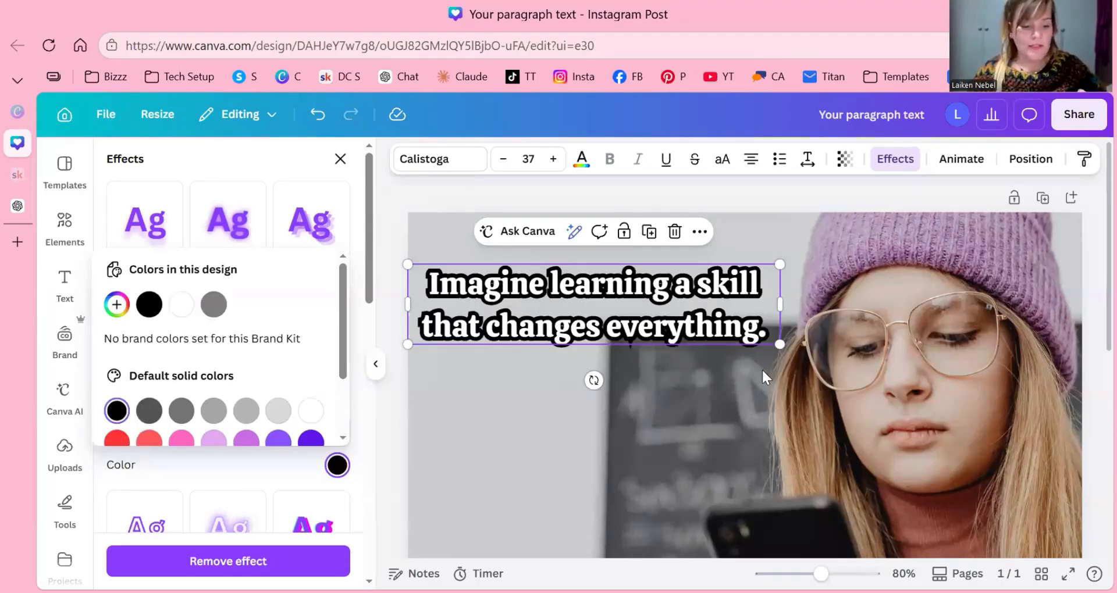
{"action": "key", "text": "ctrl+minus"}
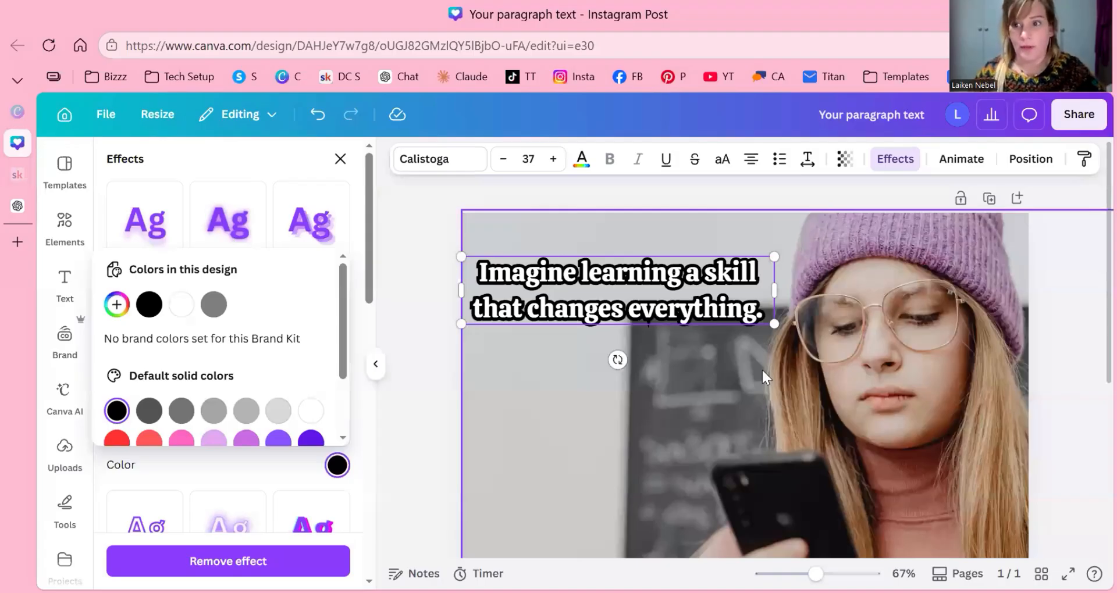
{"action": "key", "text": "Escape"}
{"action": "key", "text": "ctrl+minus"}
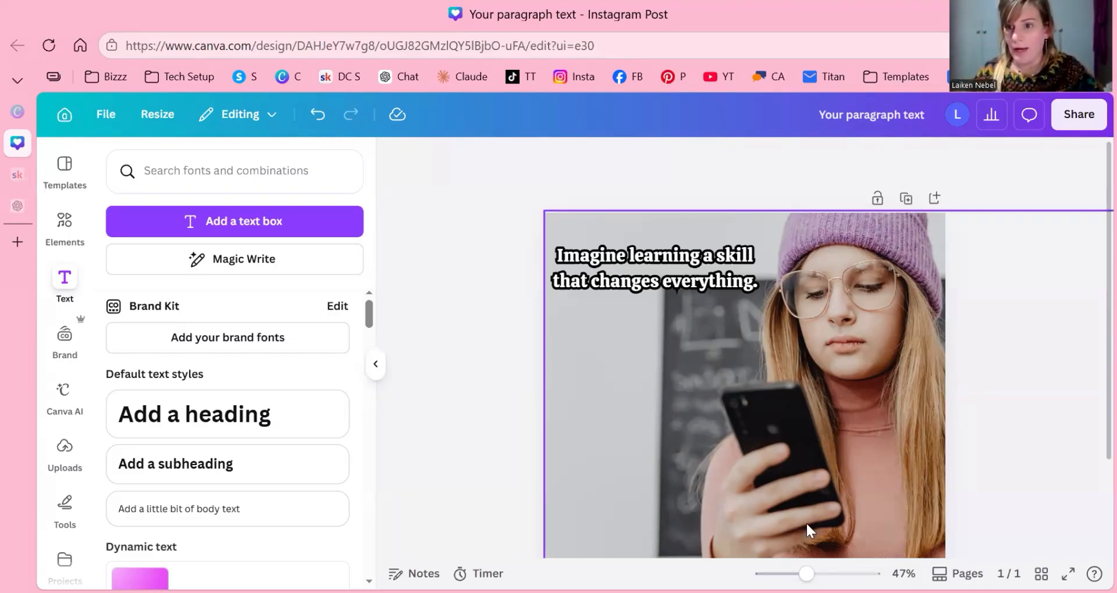
Examine the outlined hook text and background photo at several zoom levels
{"action": "key", "text": "ctrl+plus"}
{"action": "key", "text": "ctrl+plus"}
{"action": "key", "text": "ctrl+plus"}
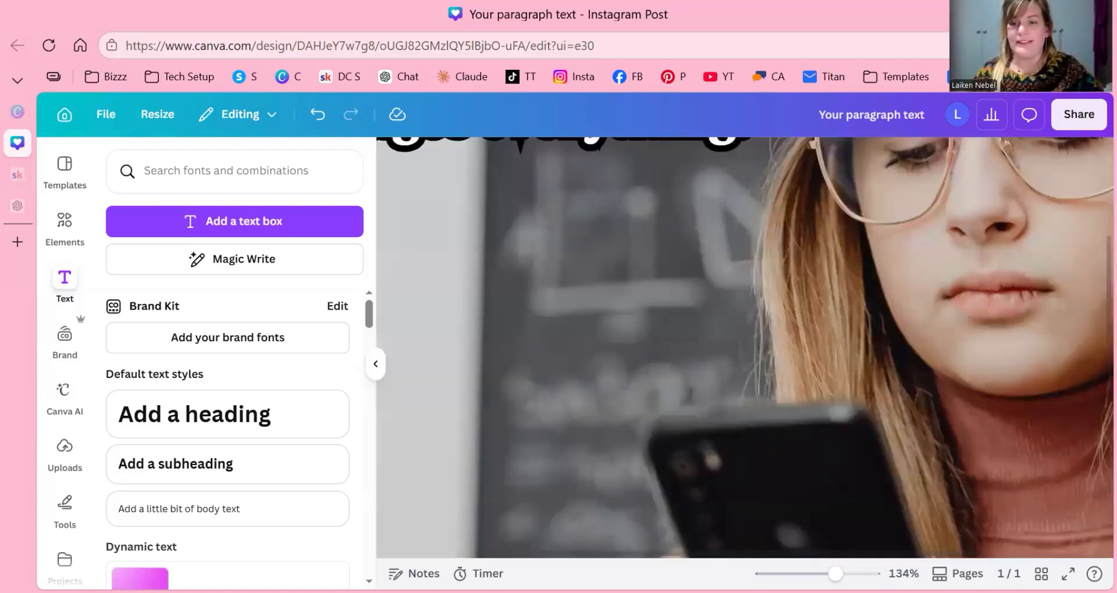
{"action": "key", "text": "ctrl+minus"}
{"action": "key", "text": "ctrl+minus"}
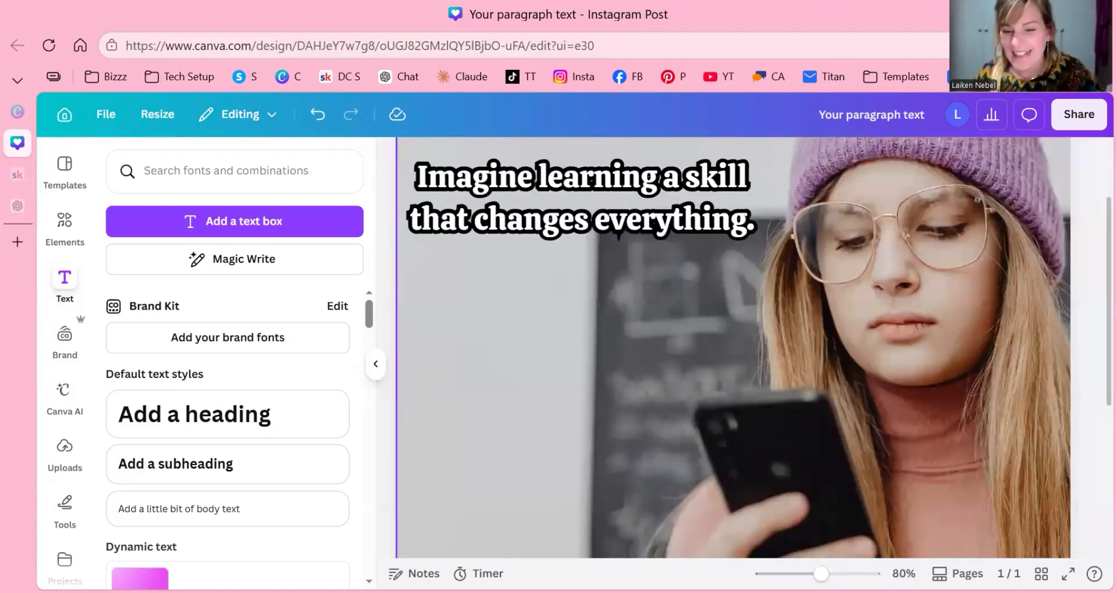
{"action": "key", "text": "ctrl+minus"}
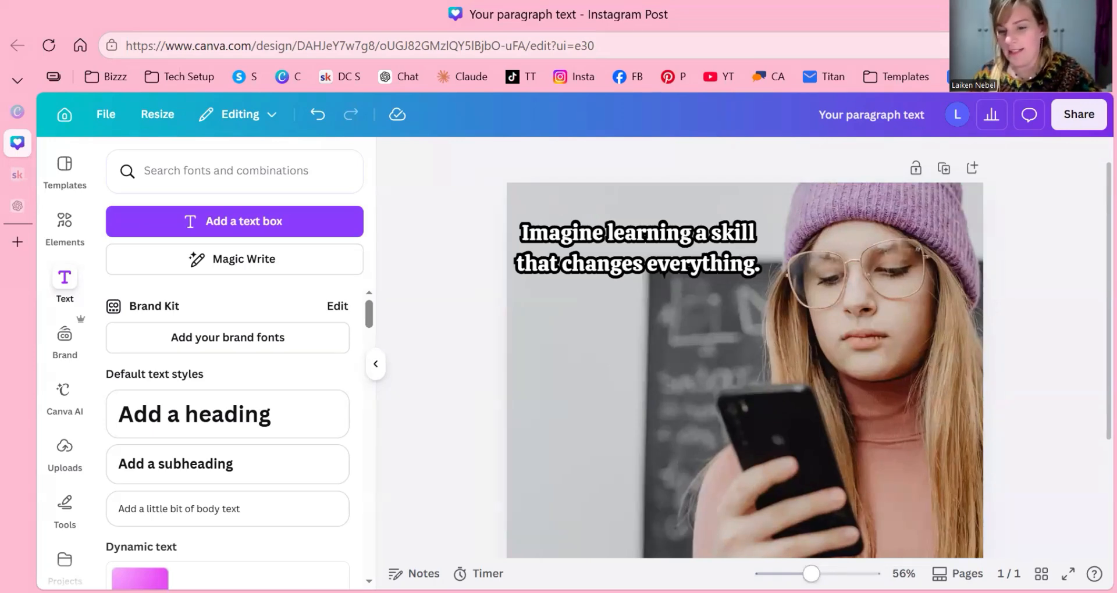
{"action": "mouse_move", "coordinate": [811, 574]}
{"action": "left_mouse_down"}
{"action": "mouse_move", "coordinate": [791, 574]}
{"action": "mouse_move", "coordinate": [806, 574]}
{"action": "left_mouse_up"}
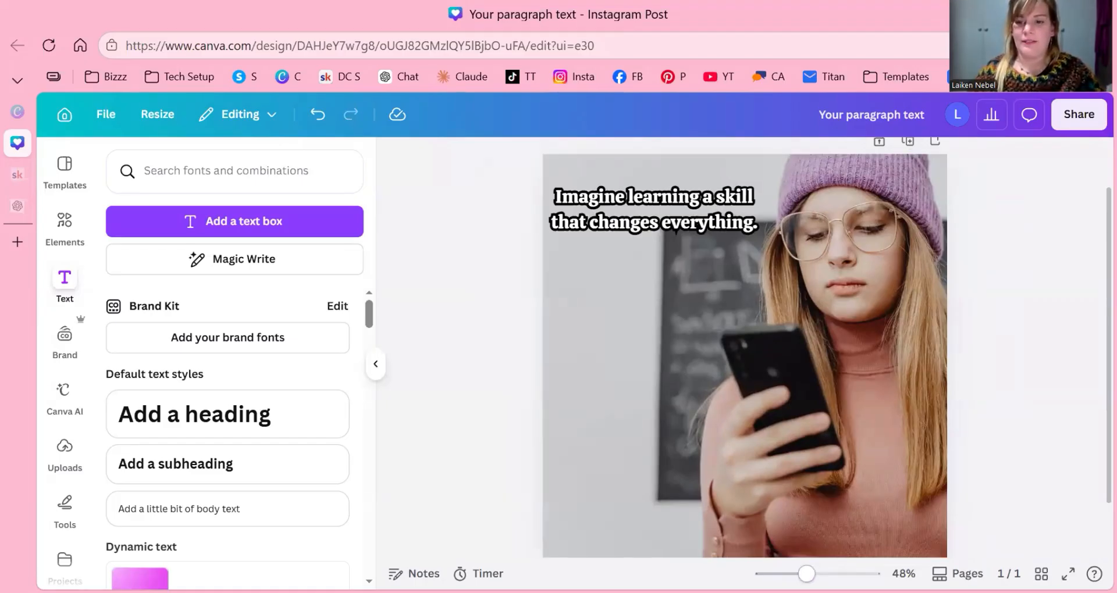
{"action": "scroll", "coordinate": [707, 284], "scroll_direction": "up", "scroll_amount": 3}
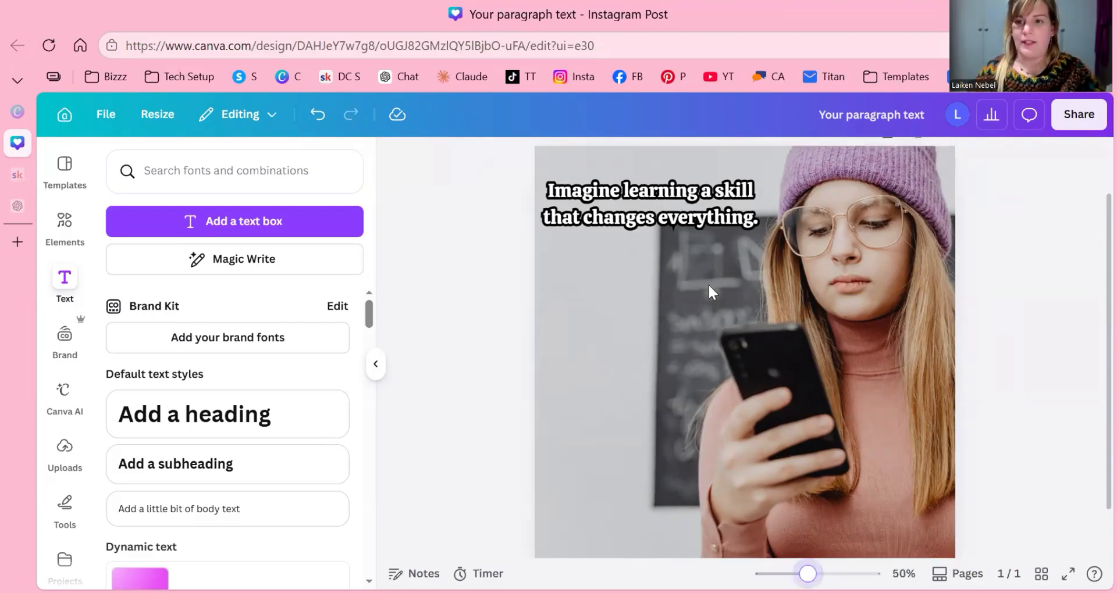
{"action": "scroll", "coordinate": [1089, 279], "scroll_direction": "up", "scroll_amount": 2}
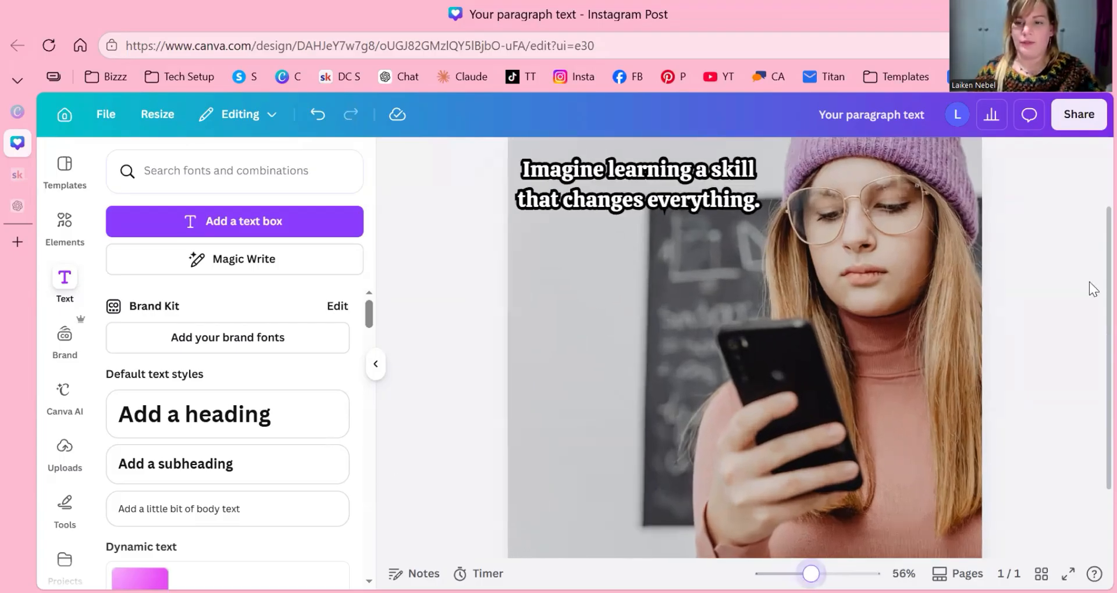
{"action": "scroll", "coordinate": [1089, 282], "scroll_direction": "up", "scroll_amount": 3}
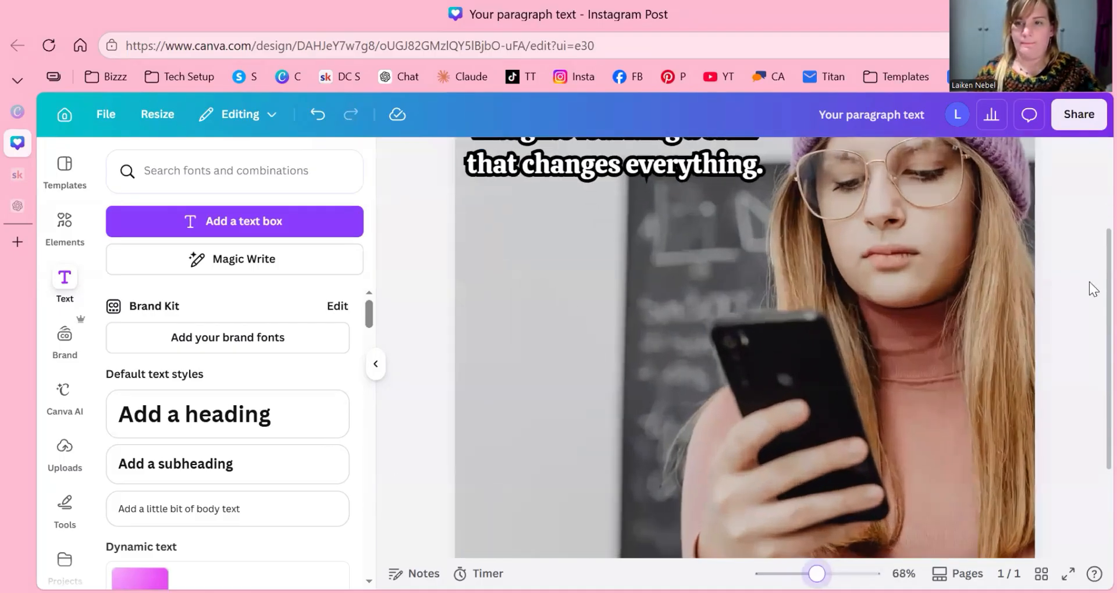
{"action": "scroll", "coordinate": [1088, 281], "scroll_direction": "up", "scroll_amount": 1}
{"action": "scroll", "coordinate": [603, 254], "scroll_direction": "up", "scroll_amount": 6}
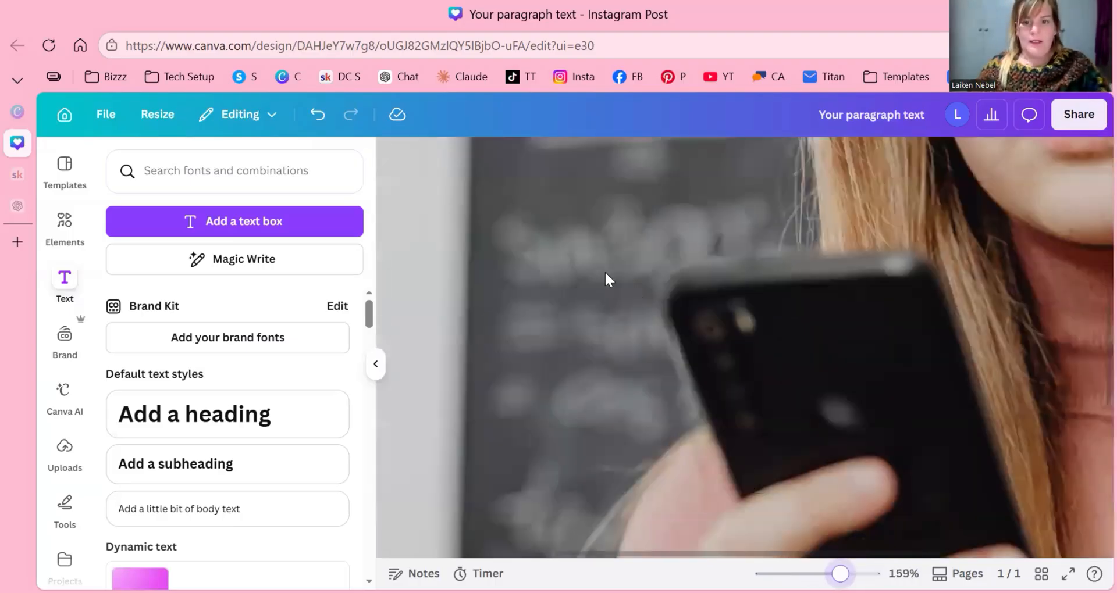
{"action": "scroll", "coordinate": [607, 279], "scroll_direction": "down", "scroll_amount": 8}
{"action": "left_click_drag", "start_coordinate": [805, 574], "coordinate": [810, 575]}
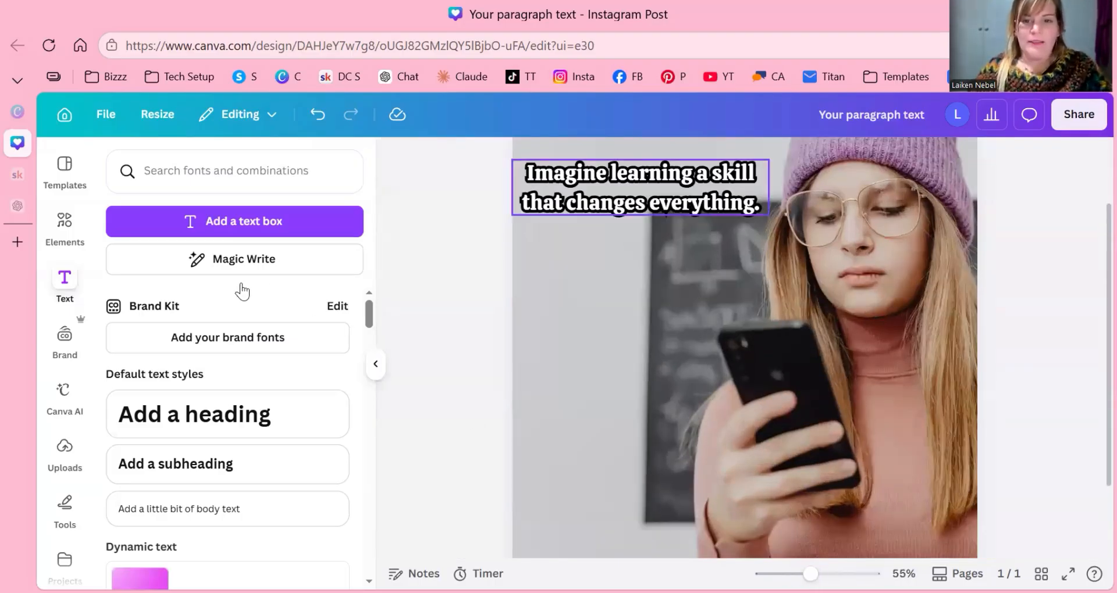
{"action": "scroll", "coordinate": [640, 195], "scroll_direction": "up", "scroll_amount": 1}
Replace the hook text's outline with the Background effect in black
{"action": "left_click", "coordinate": [640, 245]}
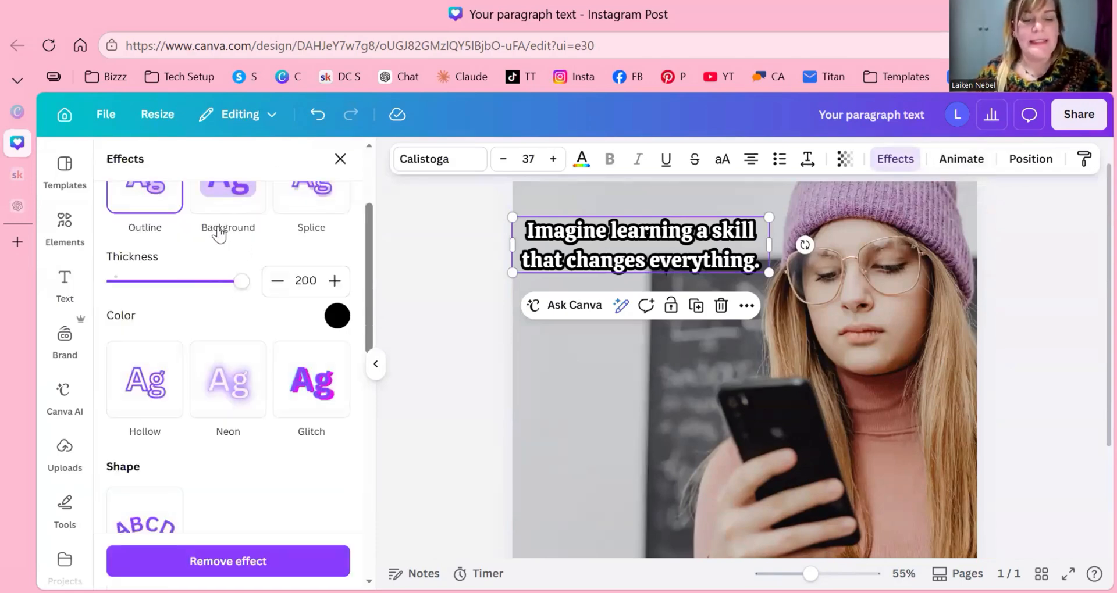
{"action": "scroll", "coordinate": [233, 233], "scroll_direction": "up", "scroll_amount": 1}
{"action": "scroll", "coordinate": [252, 238], "scroll_direction": "up", "scroll_amount": 1}
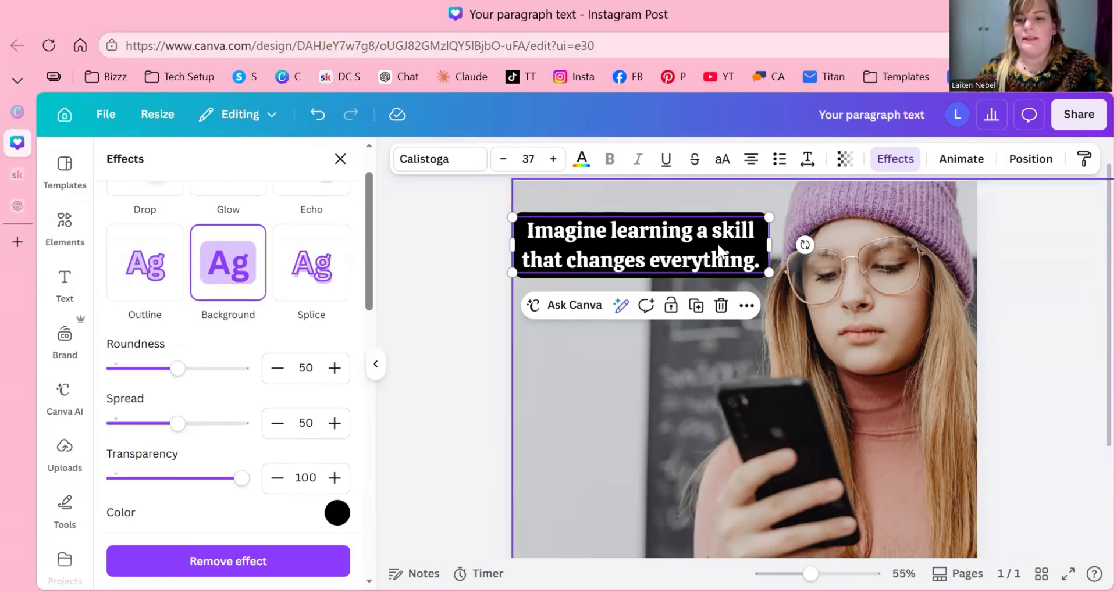
{"action": "scroll", "coordinate": [662, 409], "scroll_direction": "down", "scroll_amount": 1}
{"action": "scroll", "coordinate": [1092, 289], "scroll_direction": "down", "scroll_amount": 3}
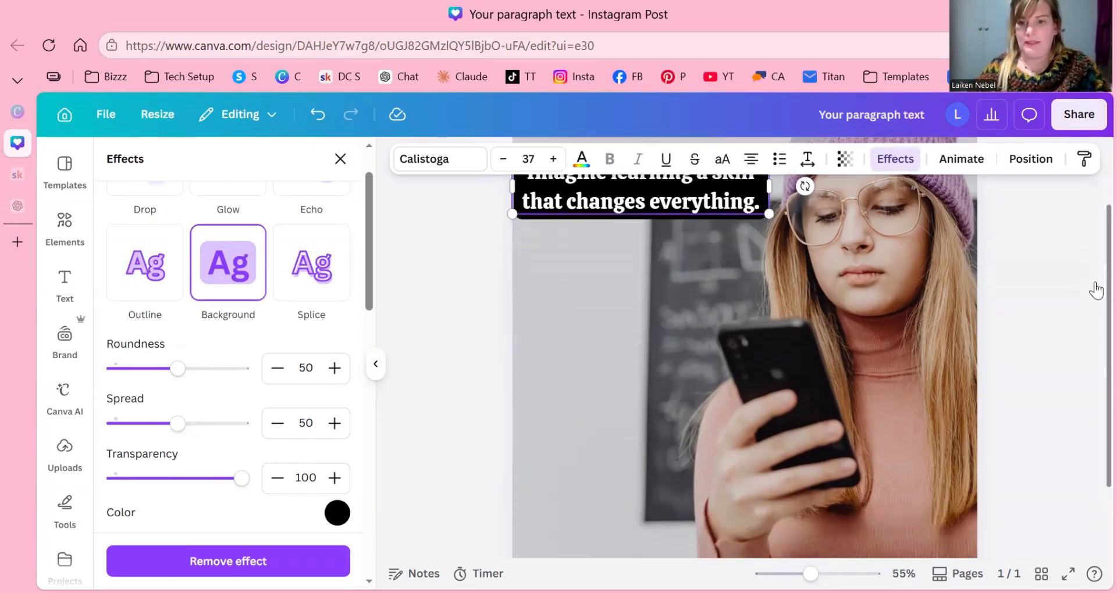
{"action": "scroll", "coordinate": [1092, 264], "scroll_direction": "up", "scroll_amount": 2}
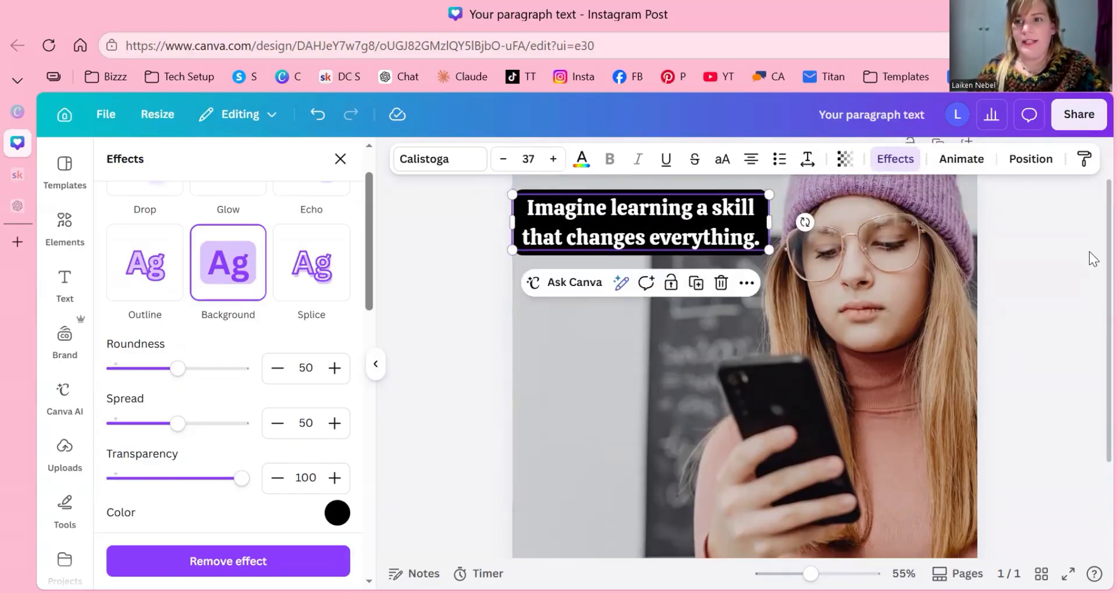
{"action": "scroll", "coordinate": [682, 307], "scroll_direction": "up", "scroll_amount": 1}
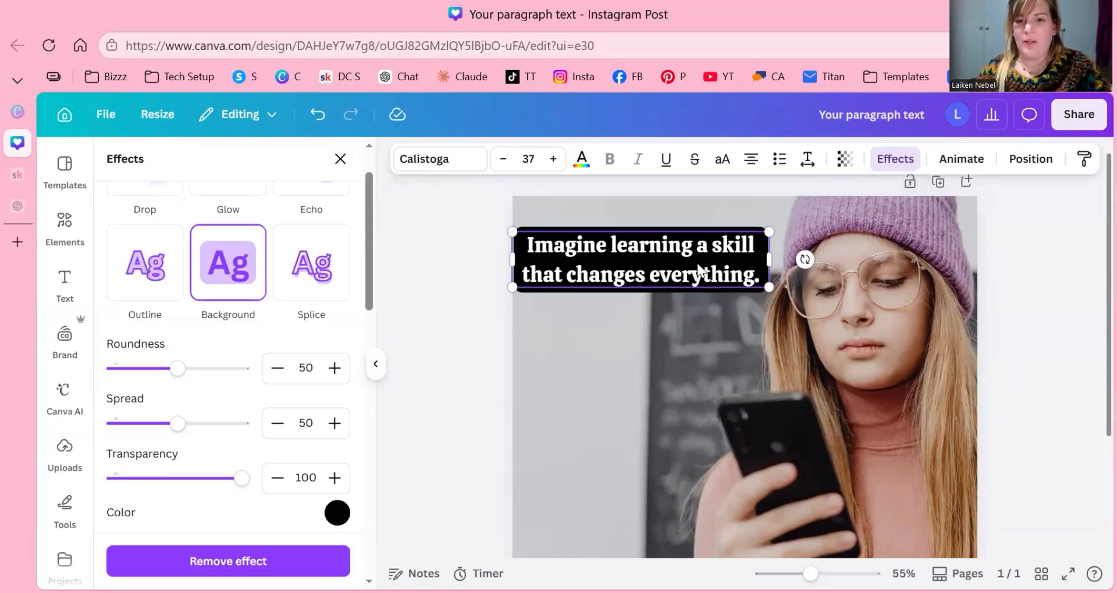
Try white and red as the color of the hook text's Background effect
{"action": "left_click", "coordinate": [668, 224]}
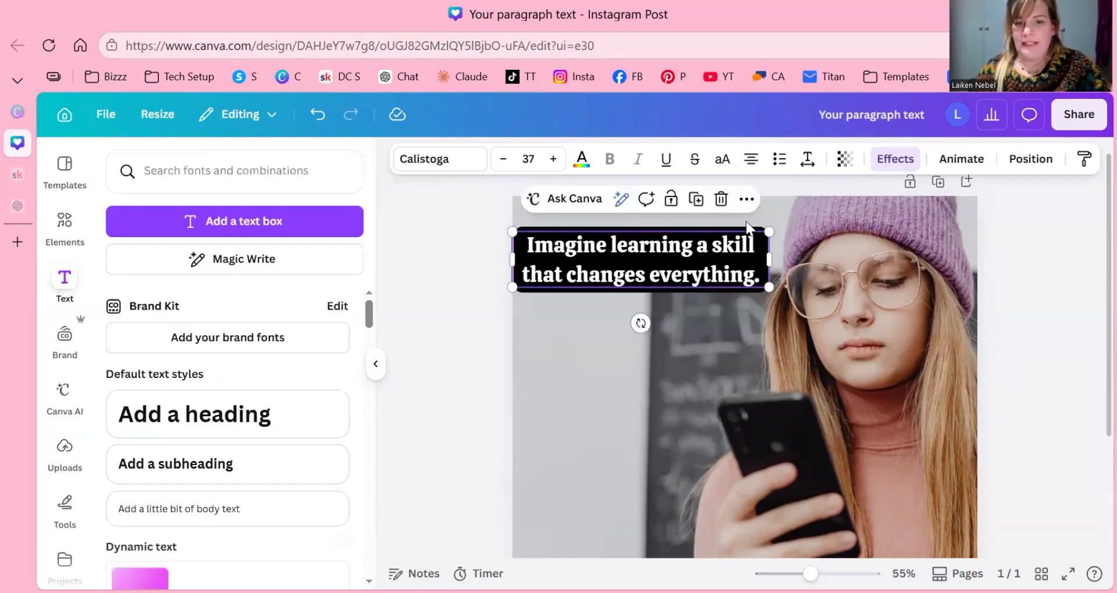
{"action": "left_click", "coordinate": [891, 191]}
{"action": "scroll", "coordinate": [875, 156], "scroll_direction": "down", "scroll_amount": 1}
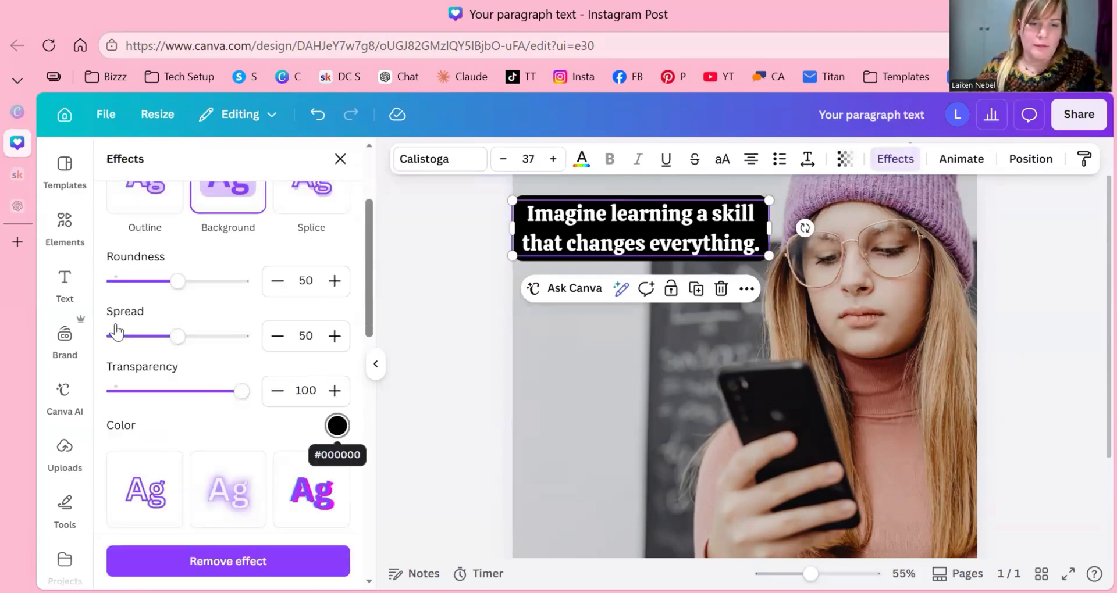
{"action": "key", "text": "Return"}
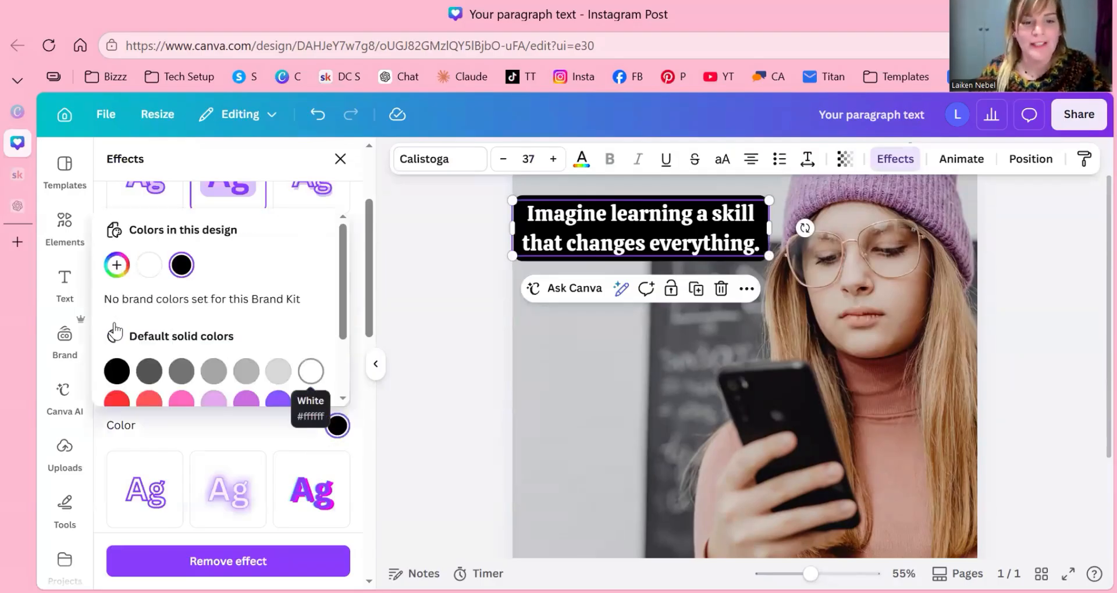
{"action": "key", "text": "Return"}
{"action": "scroll", "coordinate": [195, 336], "scroll_direction": "down", "scroll_amount": 1}
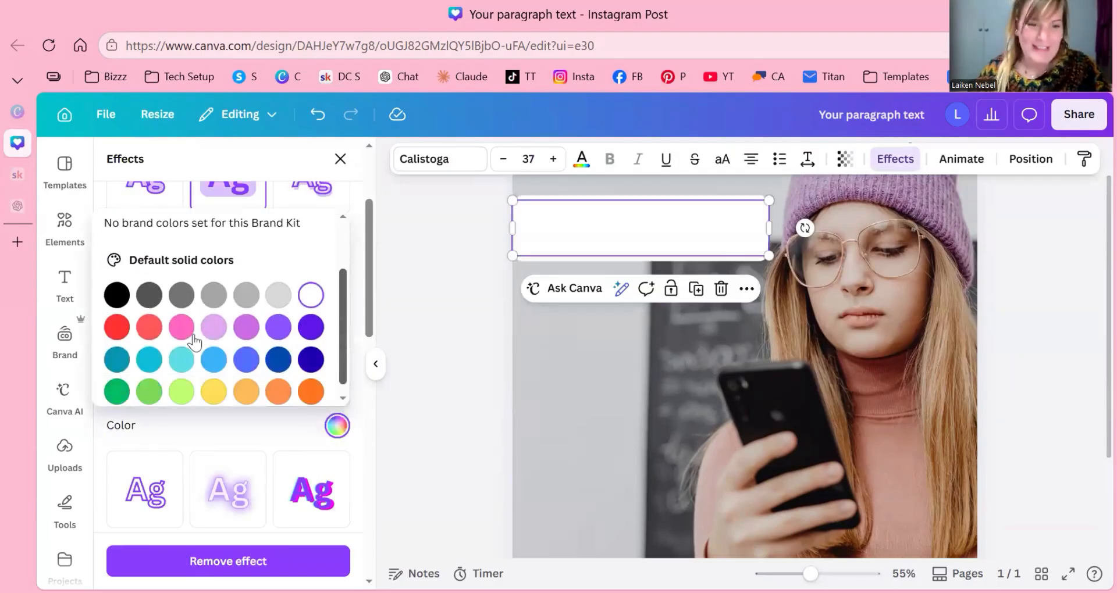
{"action": "key", "text": "Right"}
{"action": "key", "text": "Return"}
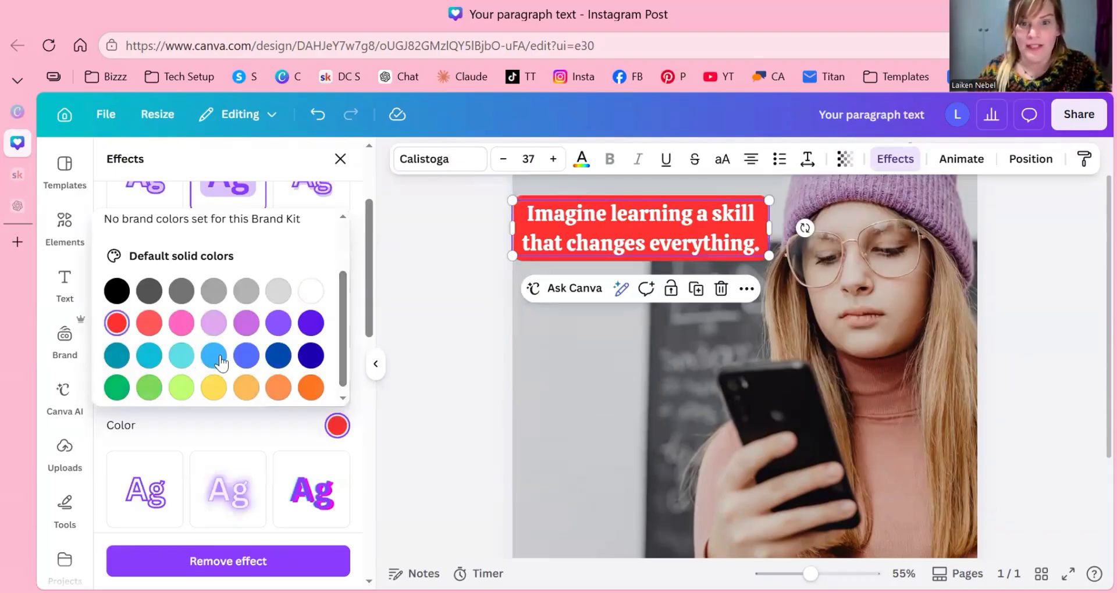
Try pink, lilac, light blue, violet and gray as the color of the hook text's Background effect
{"action": "key", "text": "Right"}
{"action": "key", "text": "Right"}
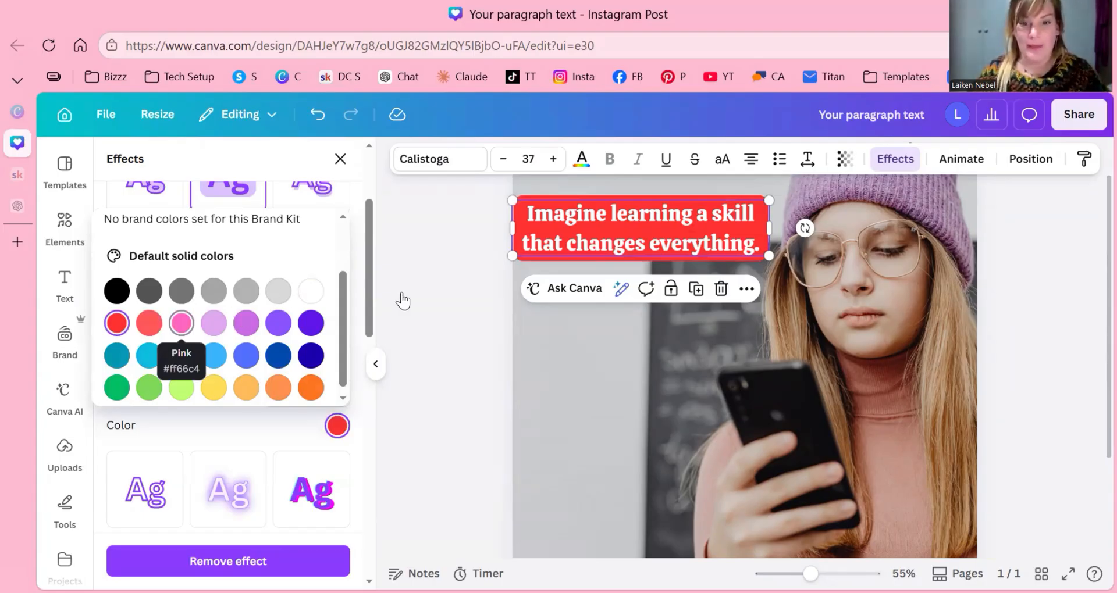
{"action": "key", "text": "Return"}
{"action": "key", "text": "Right"}
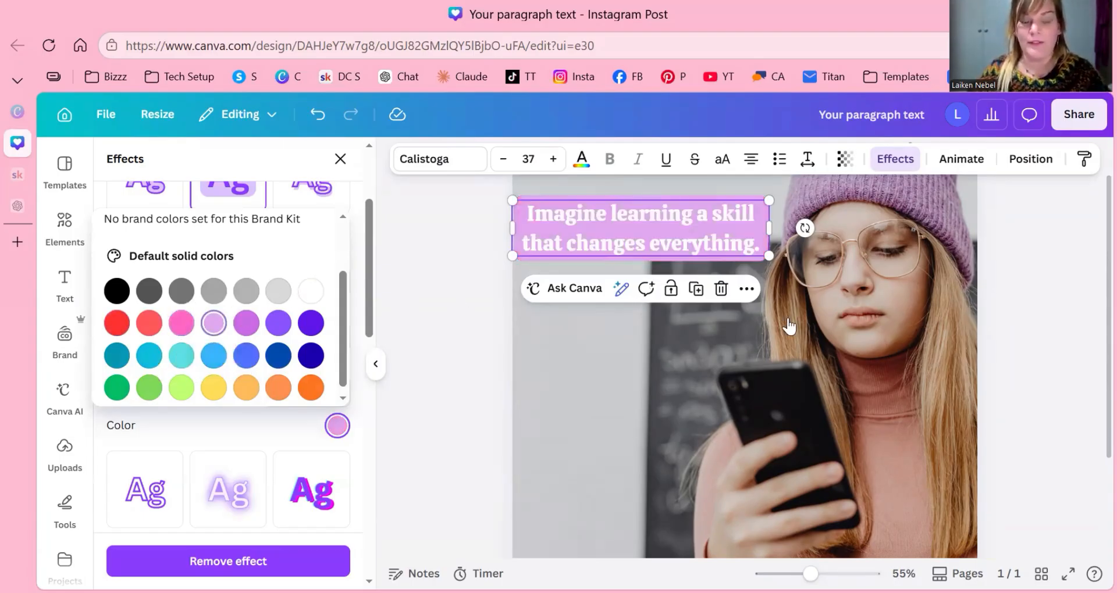
{"action": "key", "text": "Down"}
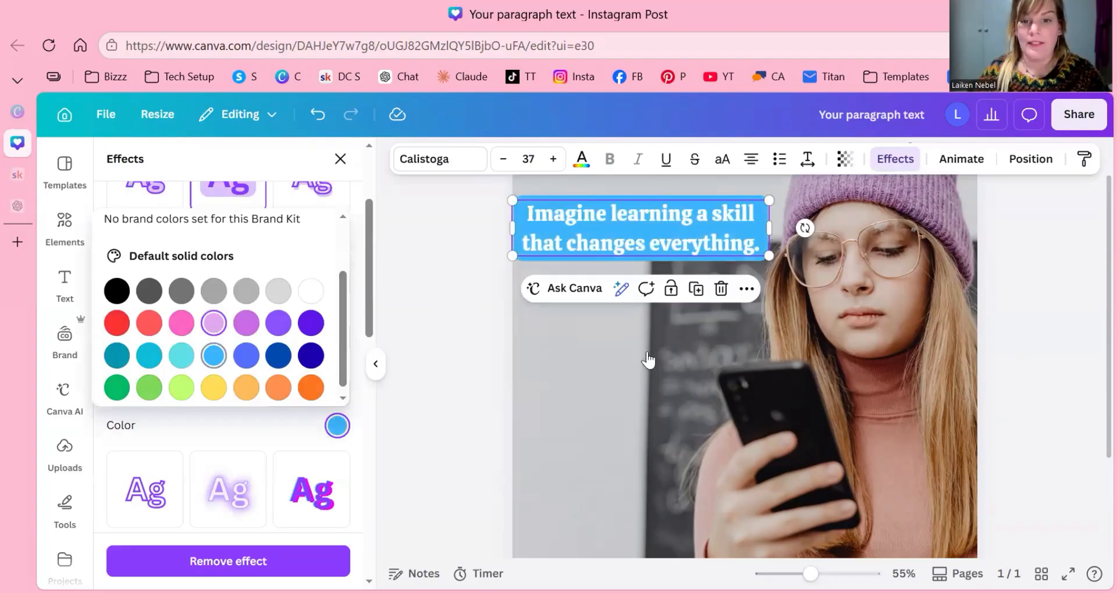
{"action": "left_click", "coordinate": [310, 323]}
{"action": "left_click", "coordinate": [182, 291]}
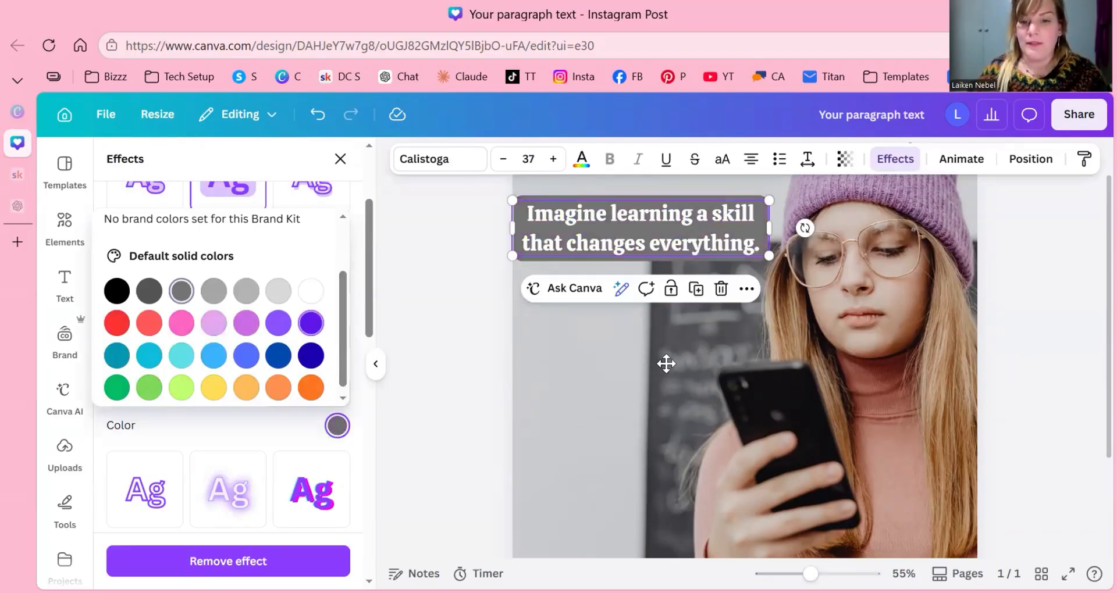
Move the hook text around the photo and place it in the page's upper-left area beside the girl's face
{"action": "scroll", "coordinate": [648, 259], "scroll_direction": "up", "scroll_amount": 1}
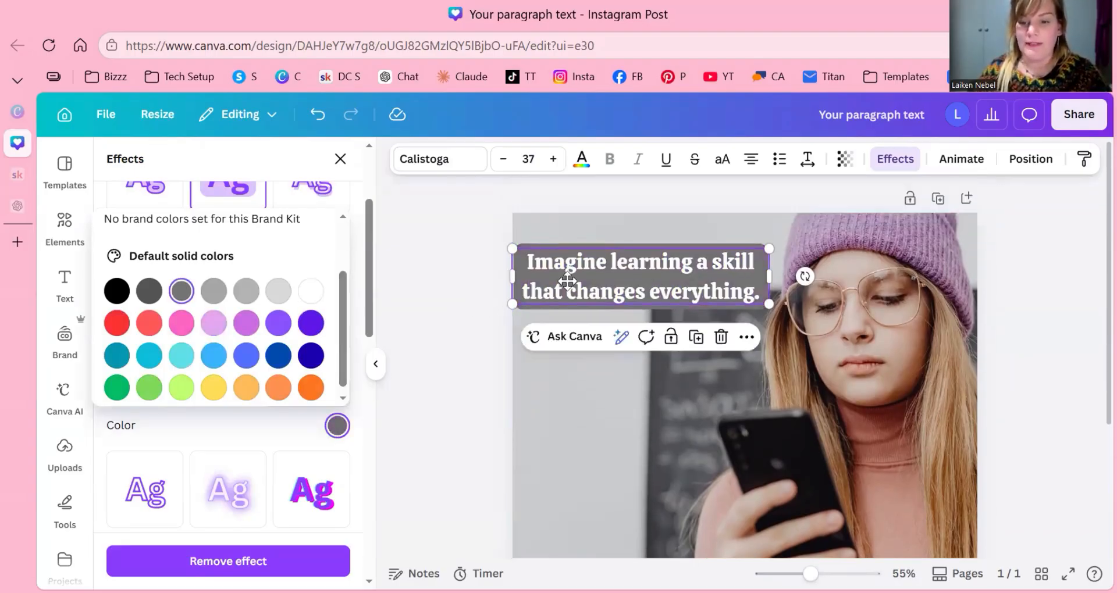
{"action": "left_click_drag", "start_coordinate": [567, 281], "coordinate": [715, 258]}
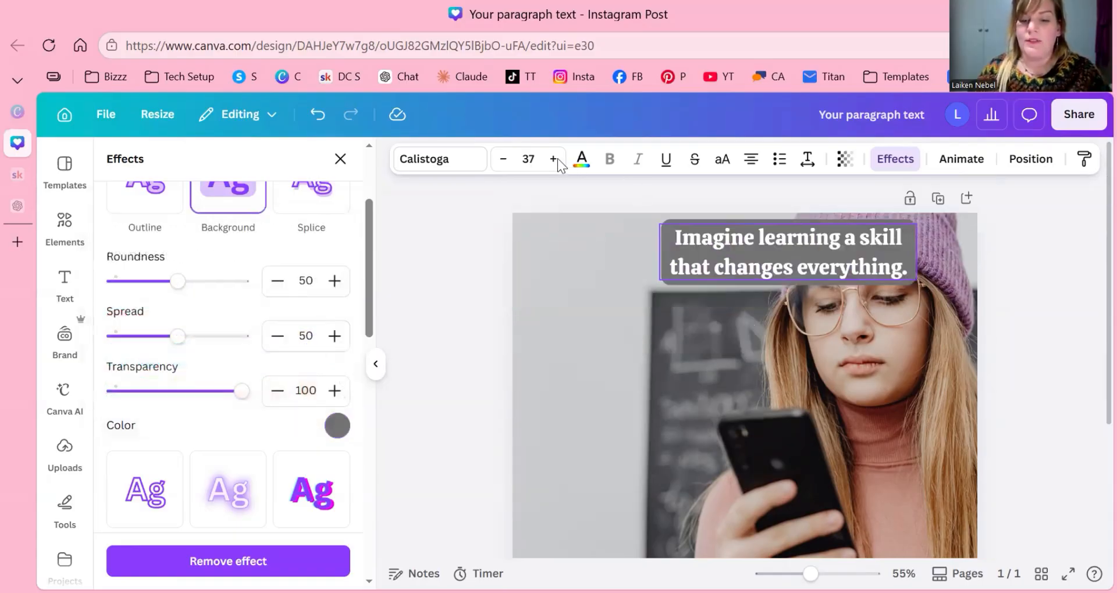
{"action": "scroll", "coordinate": [550, 175], "scroll_direction": "down", "scroll_amount": 3}
{"action": "scroll", "coordinate": [559, 167], "scroll_direction": "up", "scroll_amount": 2}
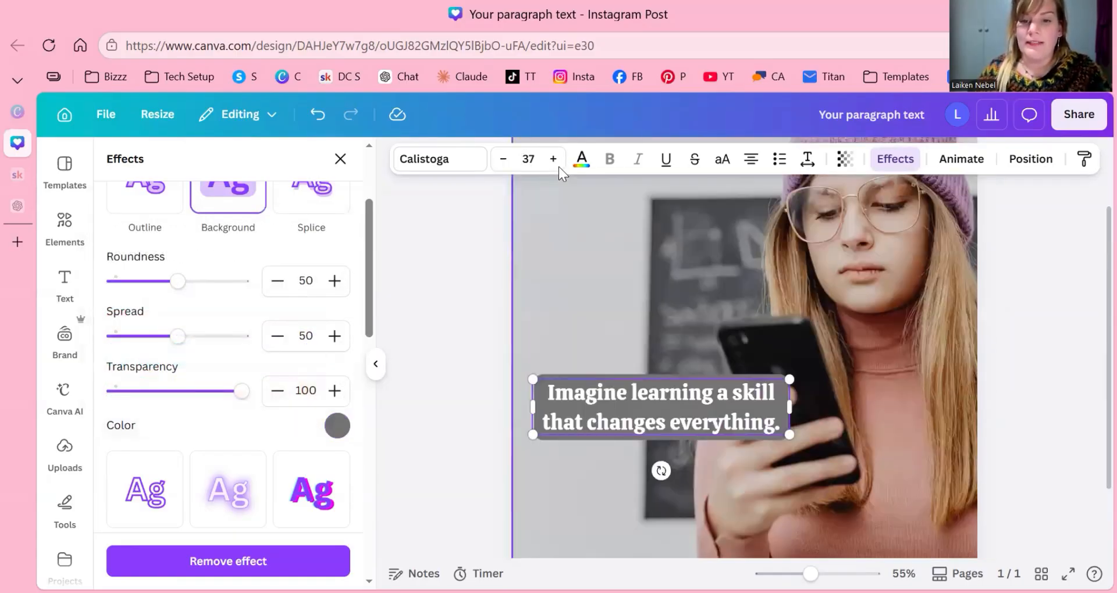
{"action": "scroll", "coordinate": [558, 166], "scroll_direction": "up", "scroll_amount": 2}
{"action": "left_click_drag", "start_coordinate": [795, 287], "coordinate": [776, 327]}
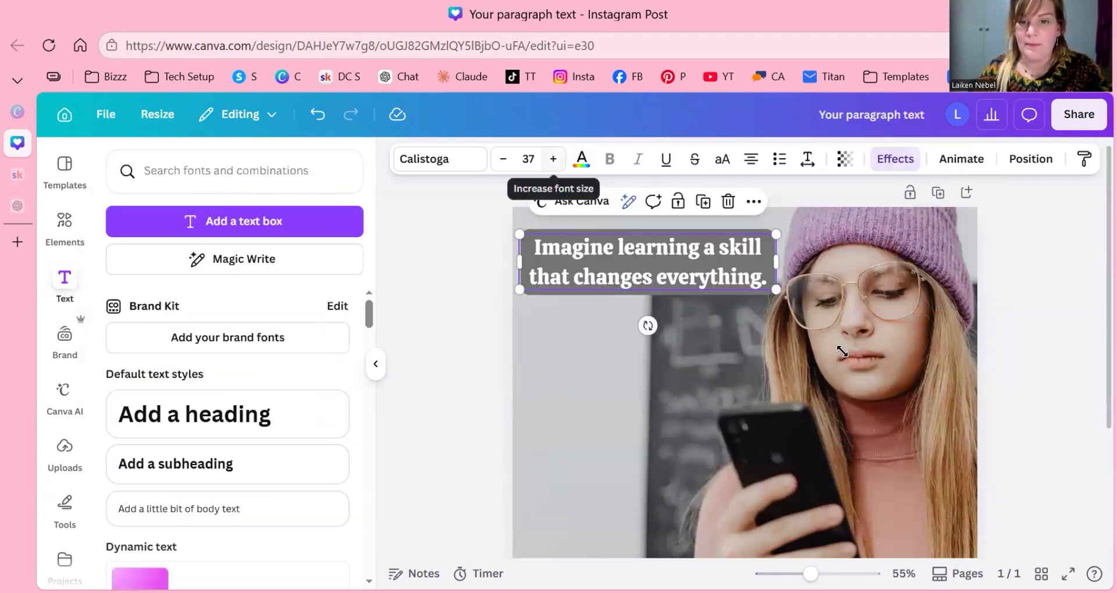
Increase the hook text's font size to 45
{"action": "key", "text": "ctrl+shift+period"}
{"action": "key", "text": "ctrl+shift+period"}
{"action": "key", "text": "ctrl+shift+period"}
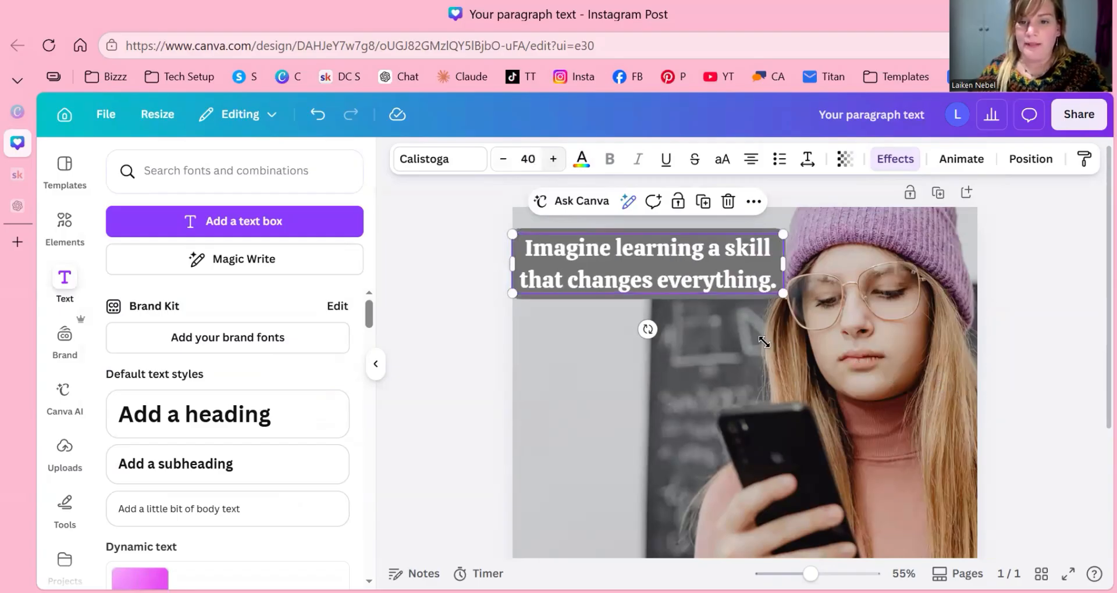
{"action": "key", "text": "ctrl+shift+period"}
{"action": "key", "text": "ctrl+shift+period"}
{"action": "key", "text": "ctrl+shift+period"}
{"action": "key", "text": "ctrl+shift+period"}
{"action": "key", "text": "ctrl+shift+period"}
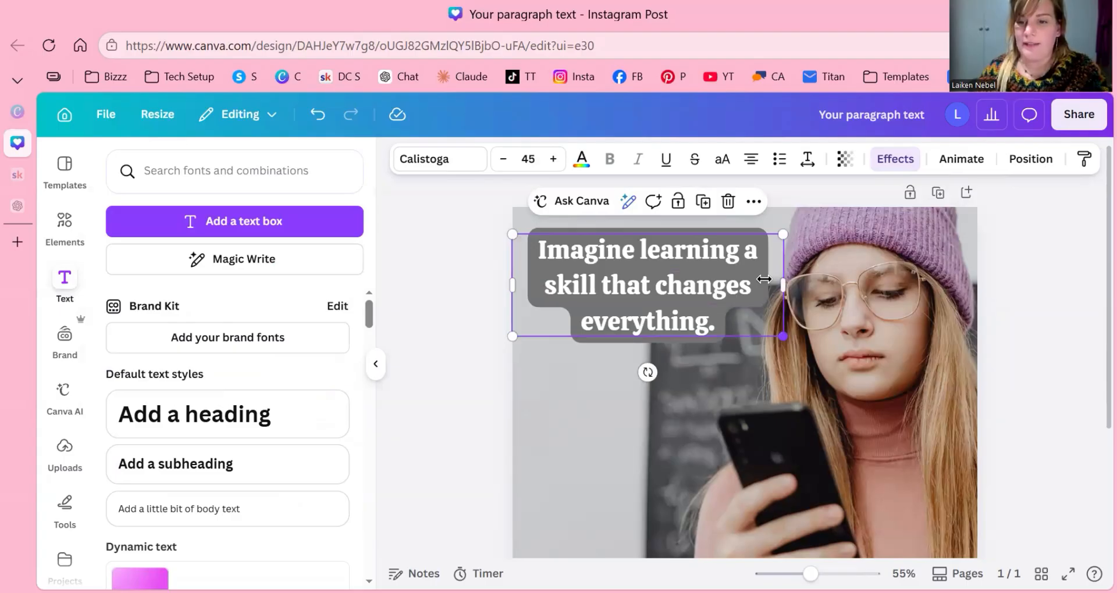
Scale the hook text up to font size 75.7 and bring it back down to 41.5 on two lines
{"action": "left_click_drag", "start_coordinate": [764, 279], "coordinate": [962, 274]}
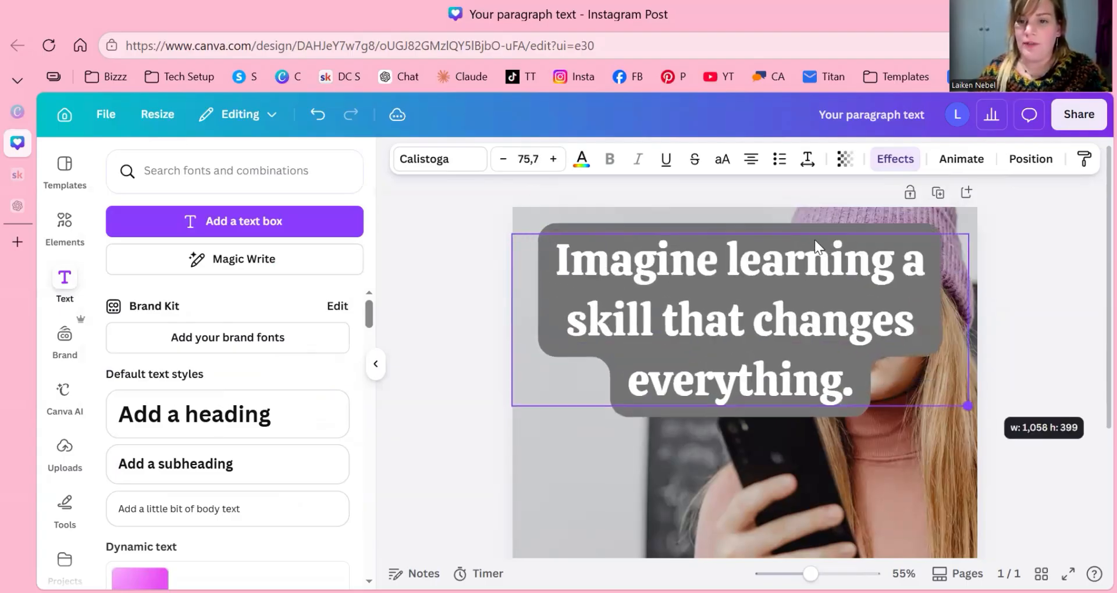
{"action": "key", "text": "ctrl+z"}
{"action": "key", "text": "ctrl+z"}
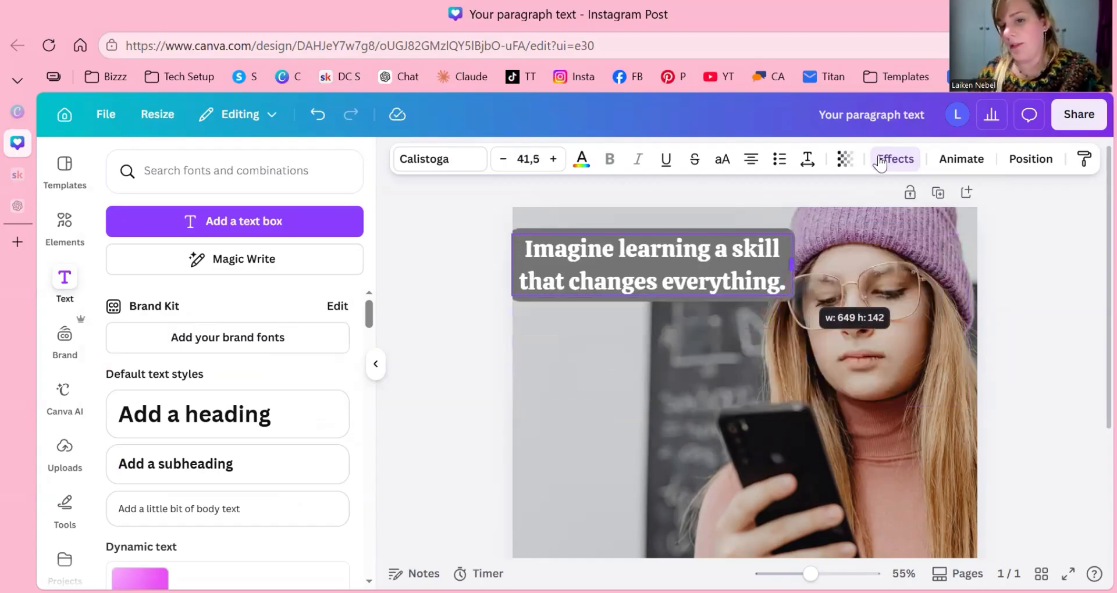
Widen the hook text box to nearly the full page width and set its background color to black
{"action": "left_click_drag", "start_coordinate": [792, 266], "coordinate": [963, 265]}
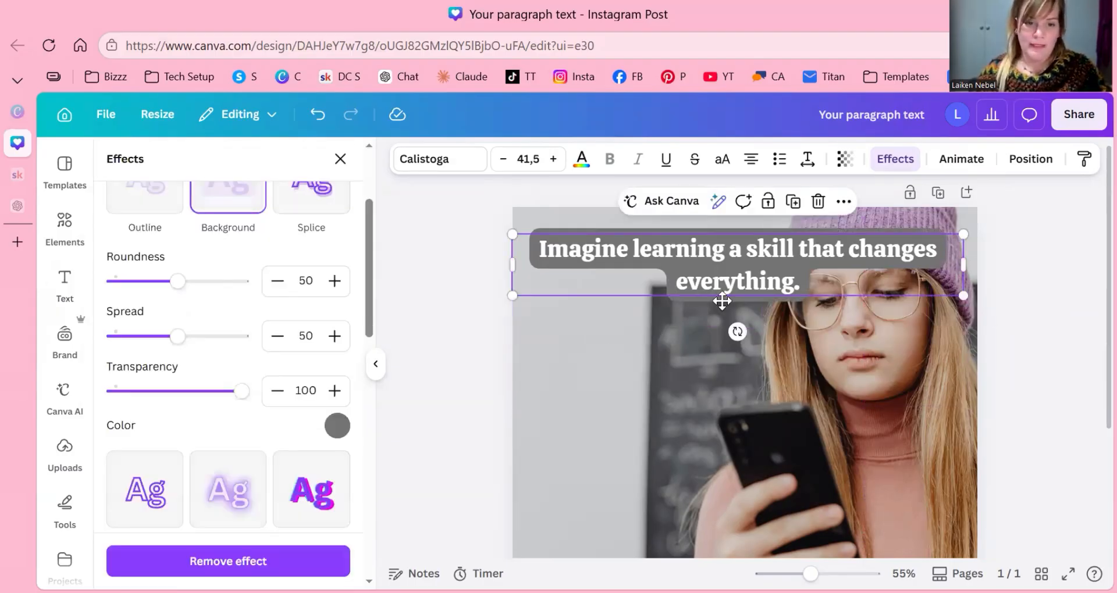
{"action": "left_click", "coordinate": [1087, 271]}
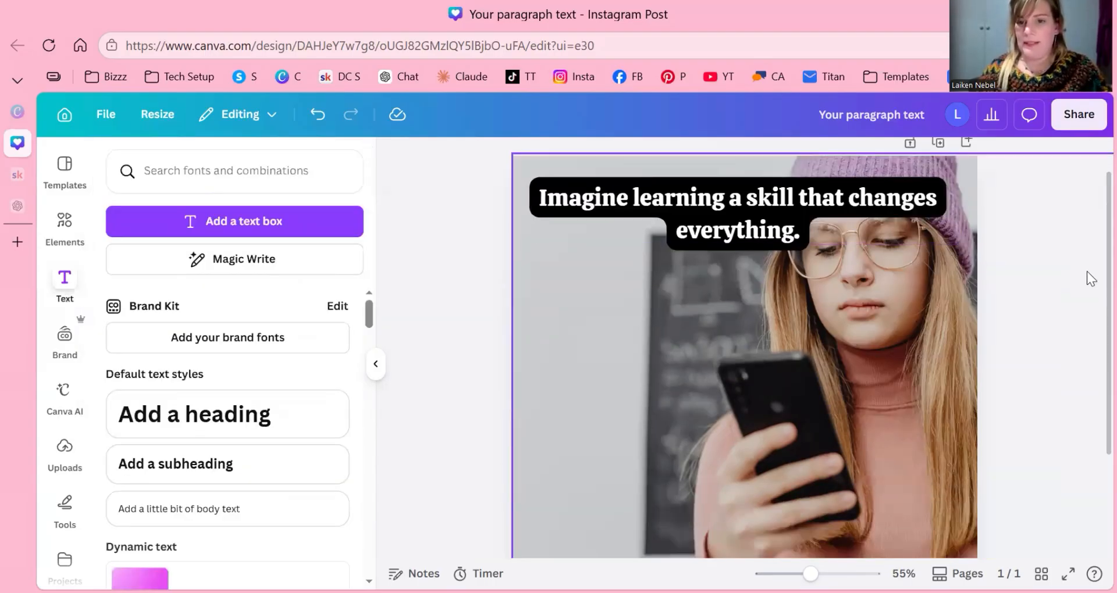
{"action": "scroll", "coordinate": [1087, 271], "scroll_direction": "down", "scroll_amount": 3}
{"action": "scroll", "coordinate": [1086, 271], "scroll_direction": "up", "scroll_amount": 3}
Nudge the hook text up close to the page's upper edge and slightly left, and deselect it
{"action": "key", "text": "Tab"}
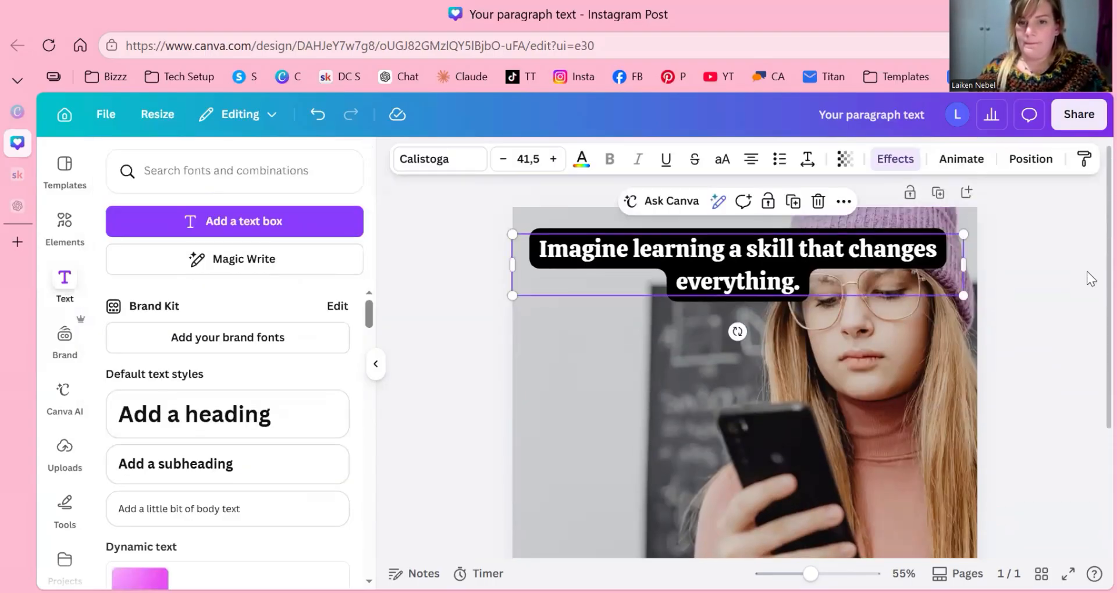
{"action": "key", "text": "Down"}
{"action": "key", "text": "Up"}
{"action": "key", "text": "Up"}
{"action": "key", "text": "Up"}
{"action": "key", "text": "Up"}
{"action": "key", "text": "Left"}
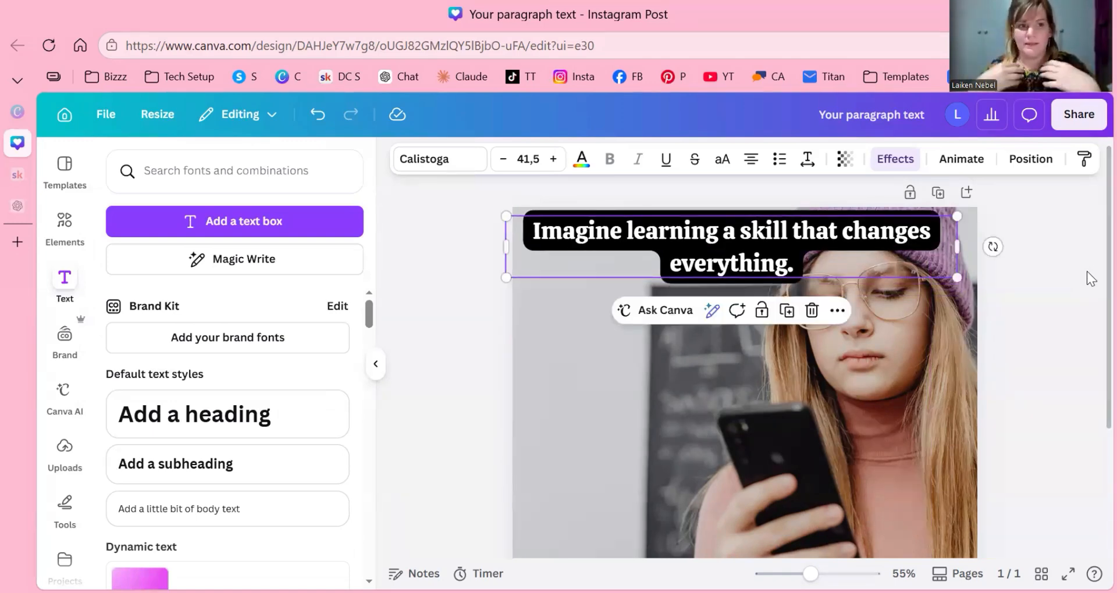
{"action": "left_click", "coordinate": [1086, 271]}
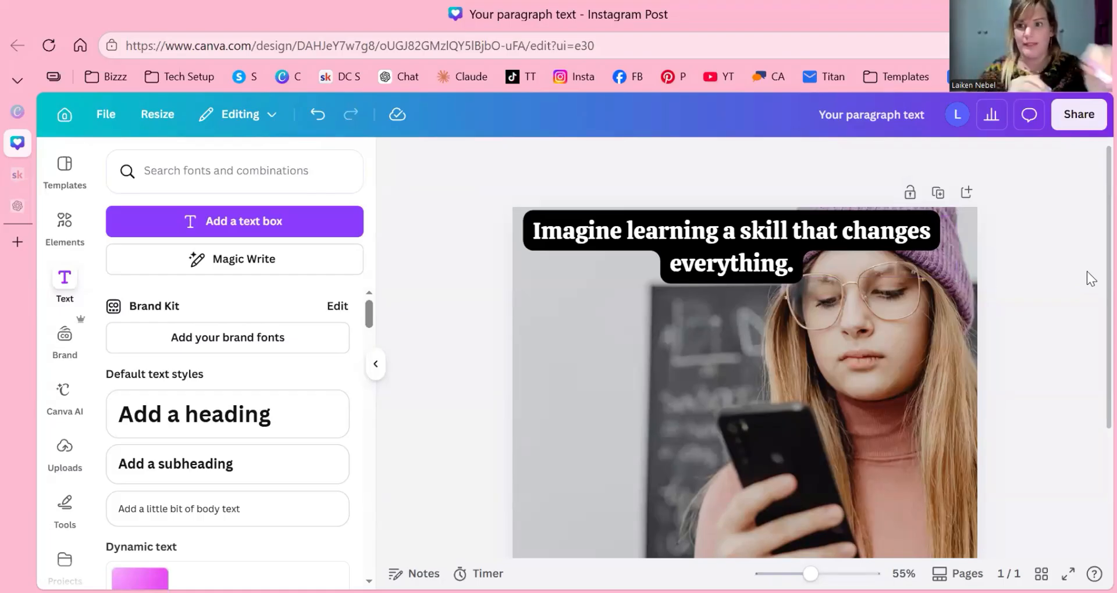
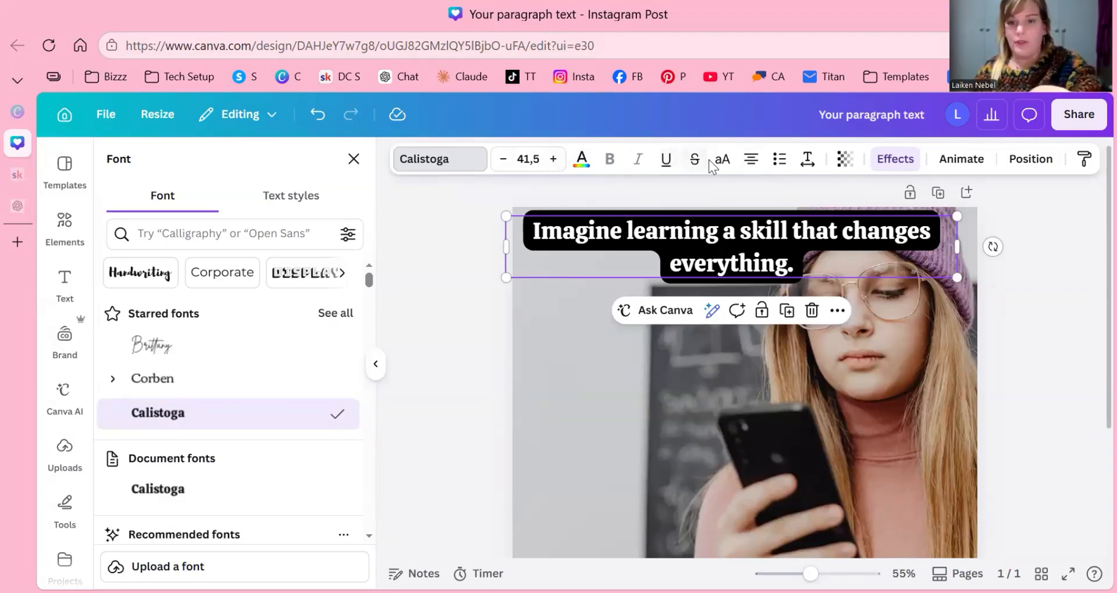
Try strikethrough, underline and uppercase on the hook text, turning each one off again
{"action": "key", "text": "ctrl+shift+s"}
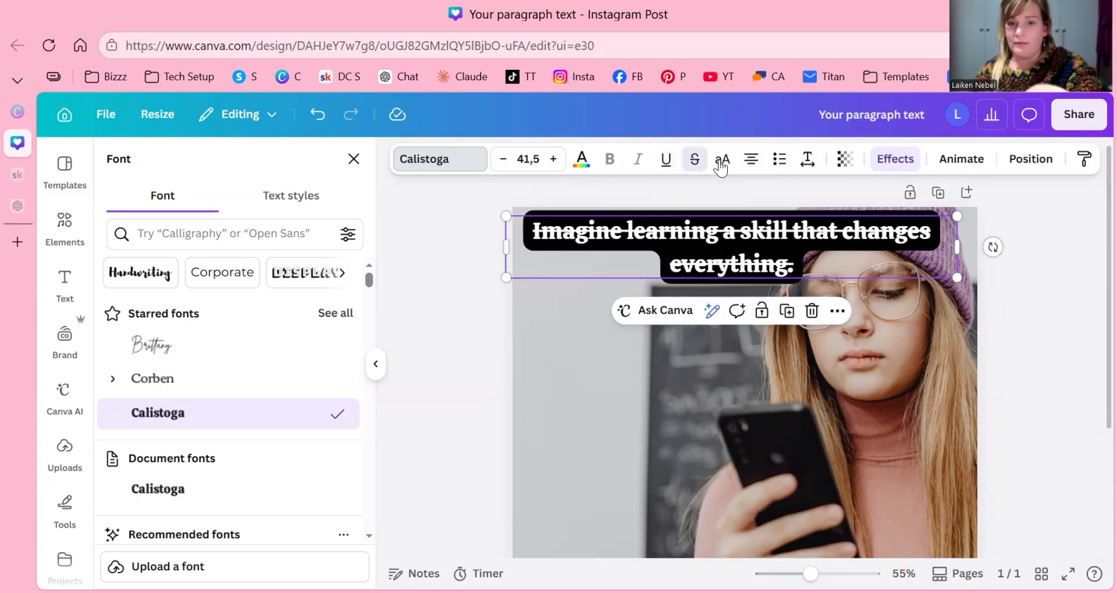
{"action": "key", "text": "ctrl+shift+s"}
{"action": "key", "text": "ctrl+u"}
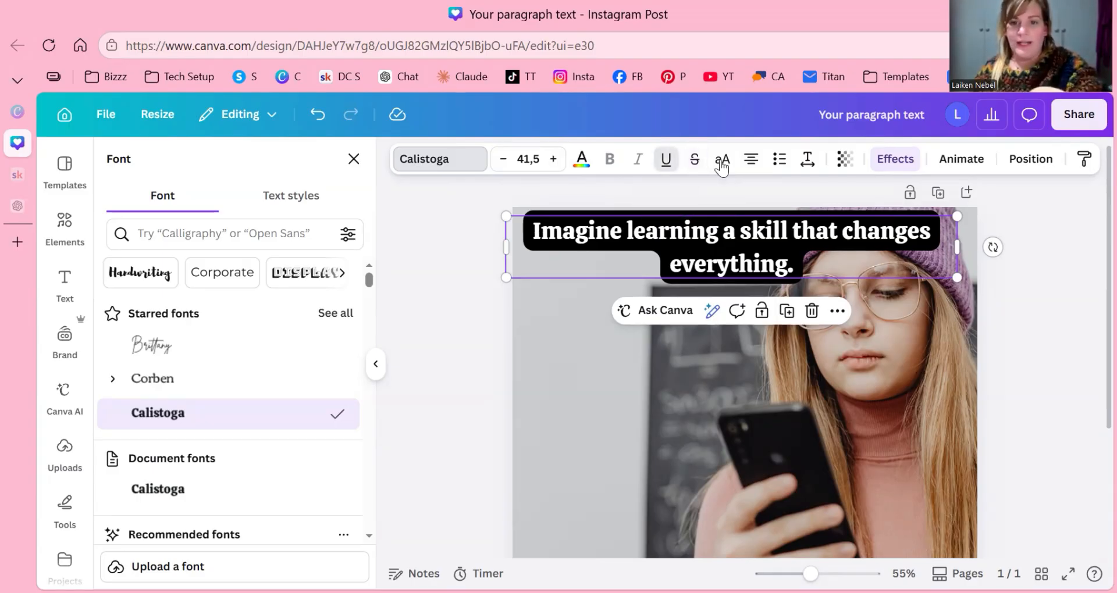
{"action": "key", "text": "ctrl+u"}
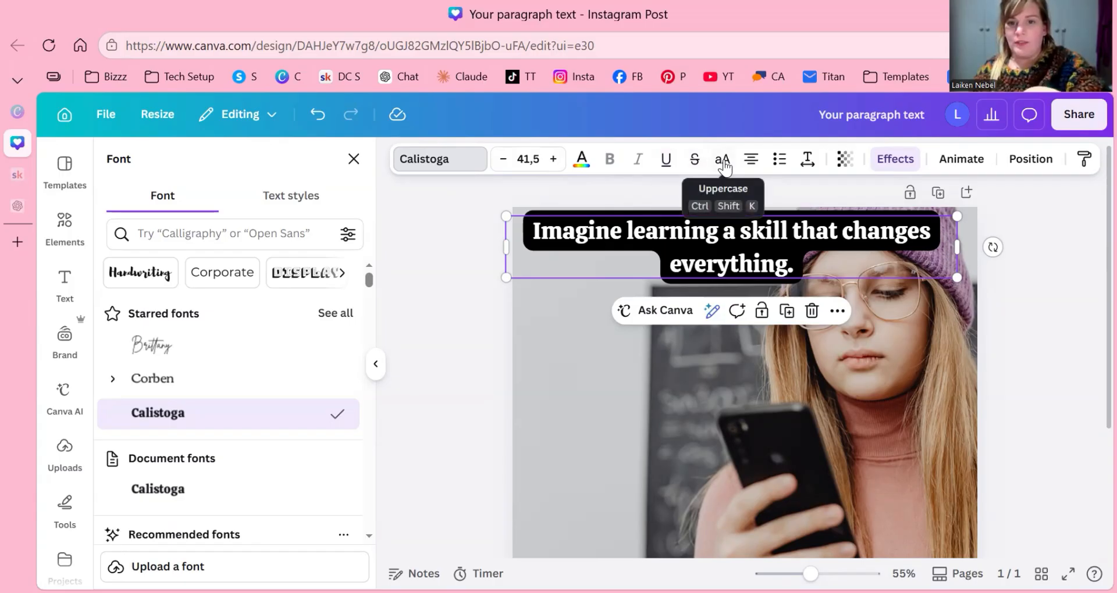
{"action": "left_click", "coordinate": [724, 168]}
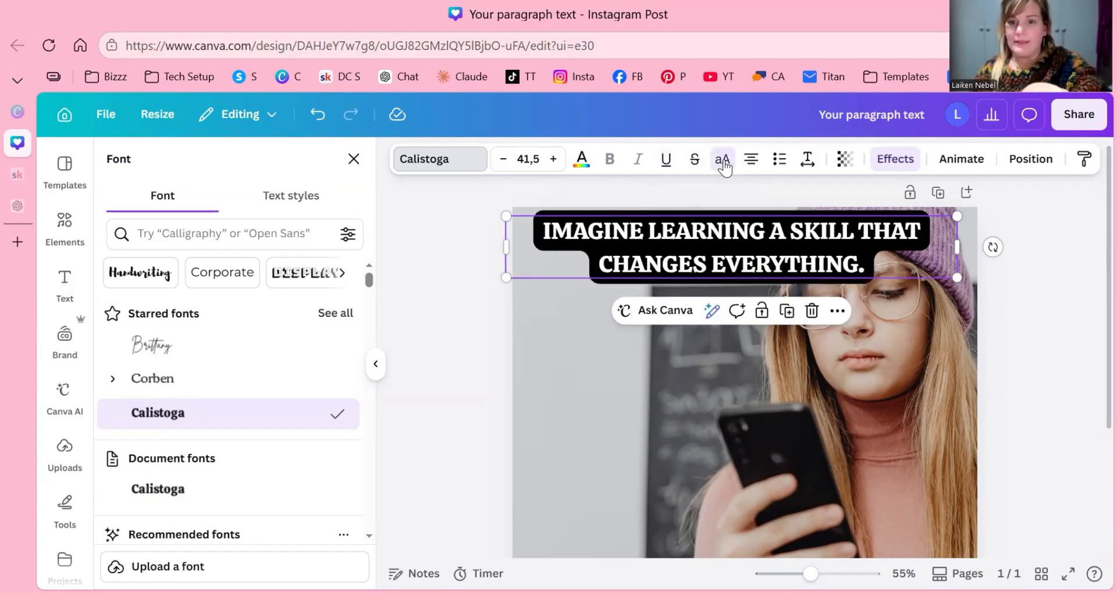
{"action": "key", "text": "ctrl+shift+k"}
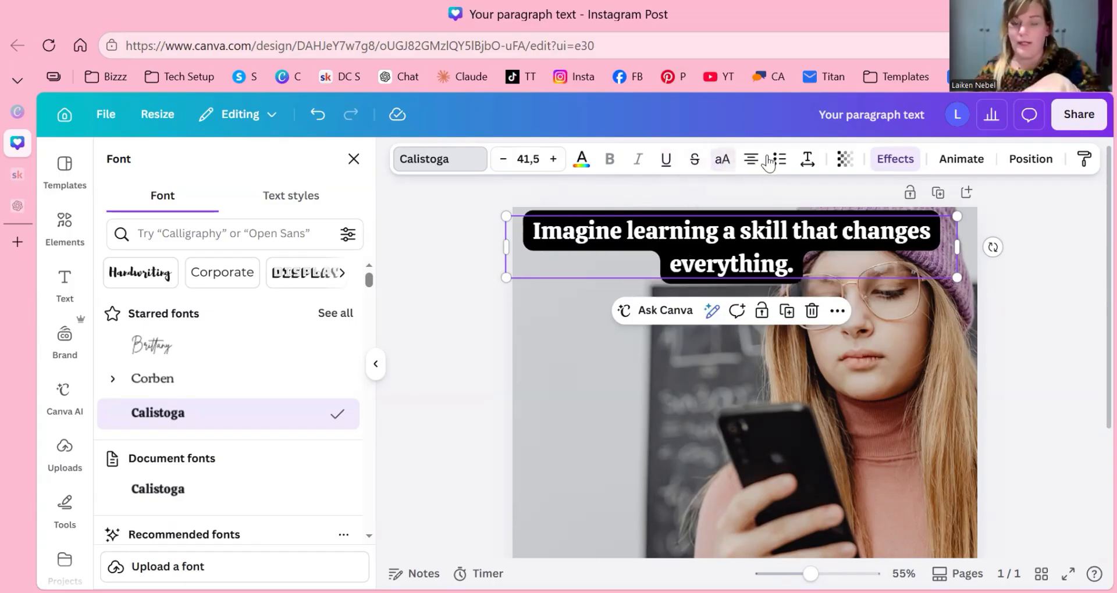
Try left, justified and right alignment on the hook text and return it to centered
{"action": "key", "text": "ctrl+shift+l"}
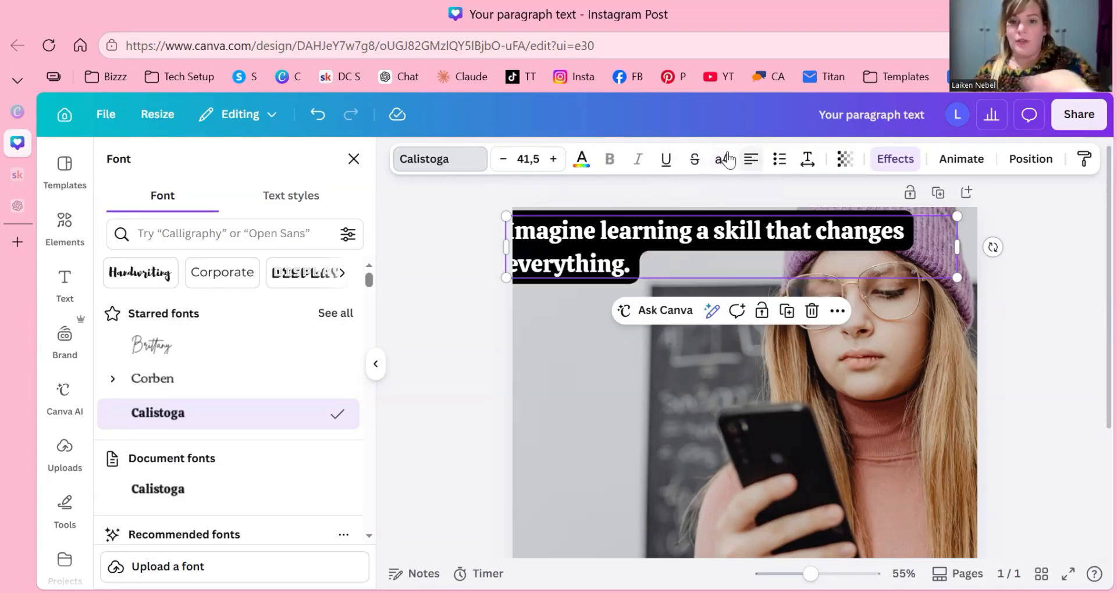
{"action": "key", "text": "ctrl+shift+j"}
{"action": "key", "text": "ctrl+shift+r"}
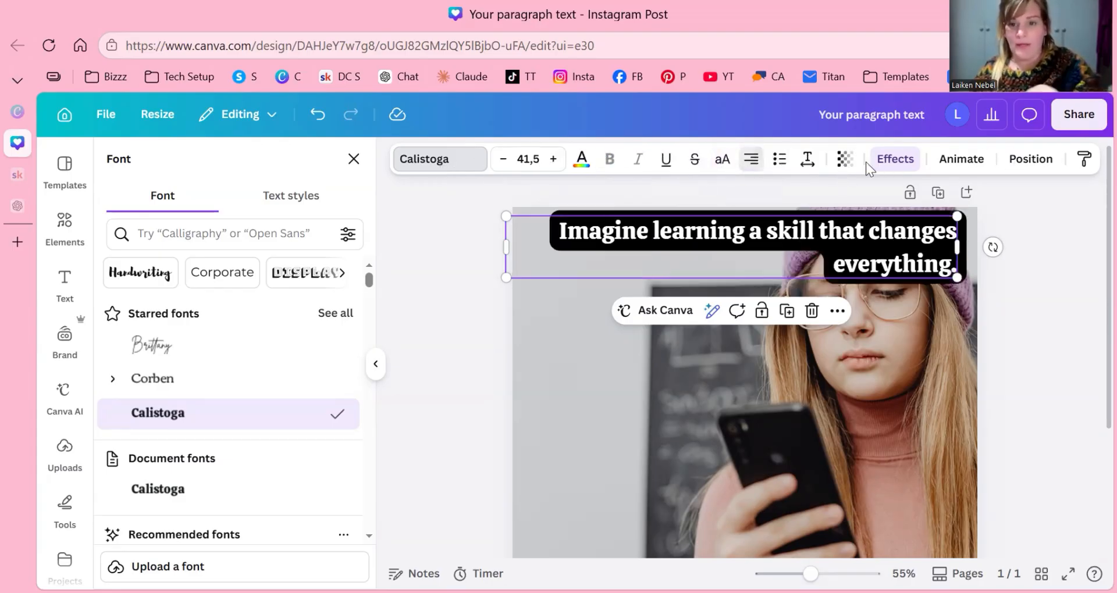
{"action": "key", "text": "ctrl+shift+c"}
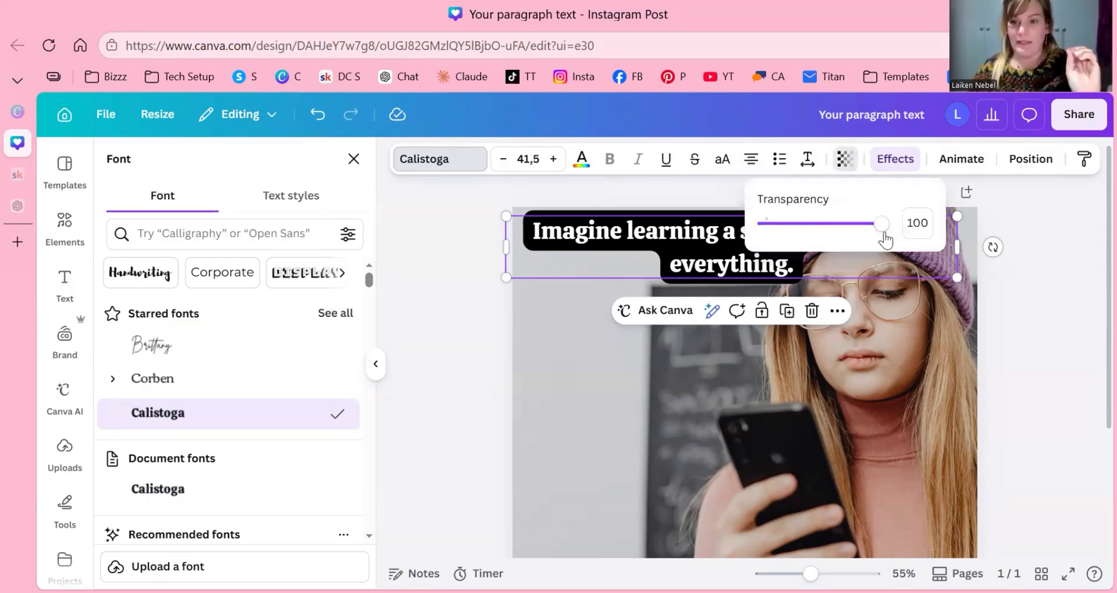
{"action": "mouse_move", "coordinate": [881, 223]}
{"action": "left_mouse_down"}
{"action": "mouse_move", "coordinate": [790, 224]}
{"action": "mouse_move", "coordinate": [881, 223]}
{"action": "left_mouse_up"}
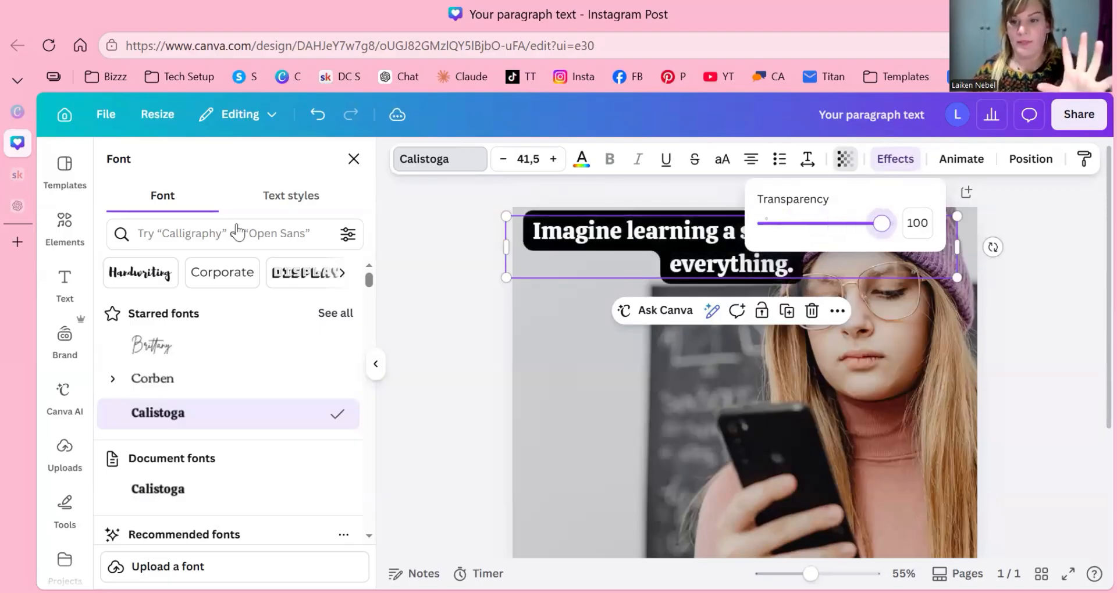
{"action": "left_click", "coordinate": [845, 159]}
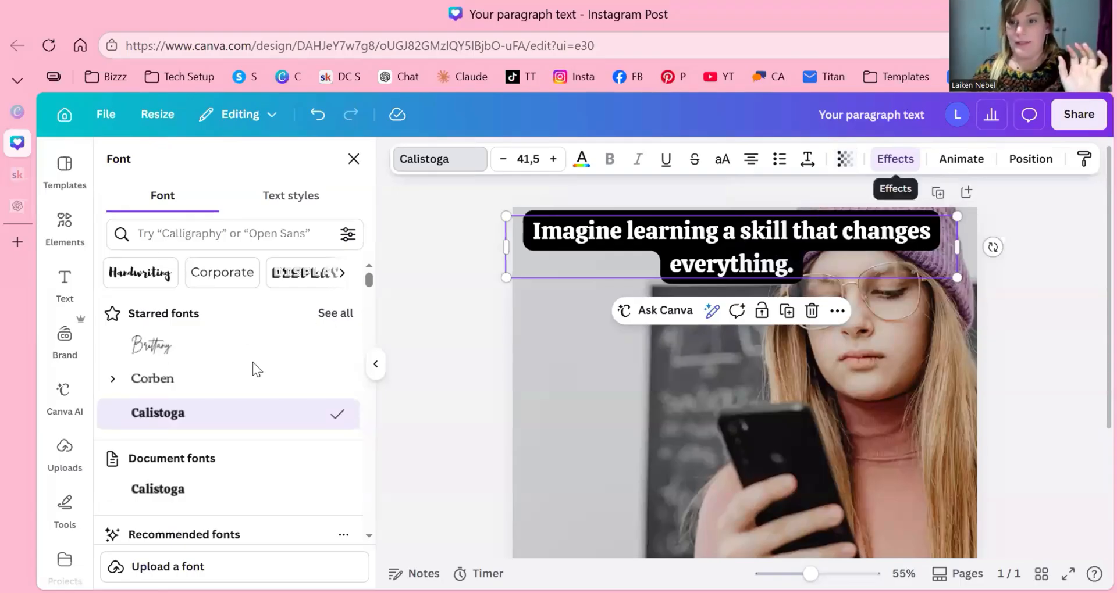
Set the hook text's background effect to roundness 71 and spread 55
{"action": "left_click", "coordinate": [895, 158]}
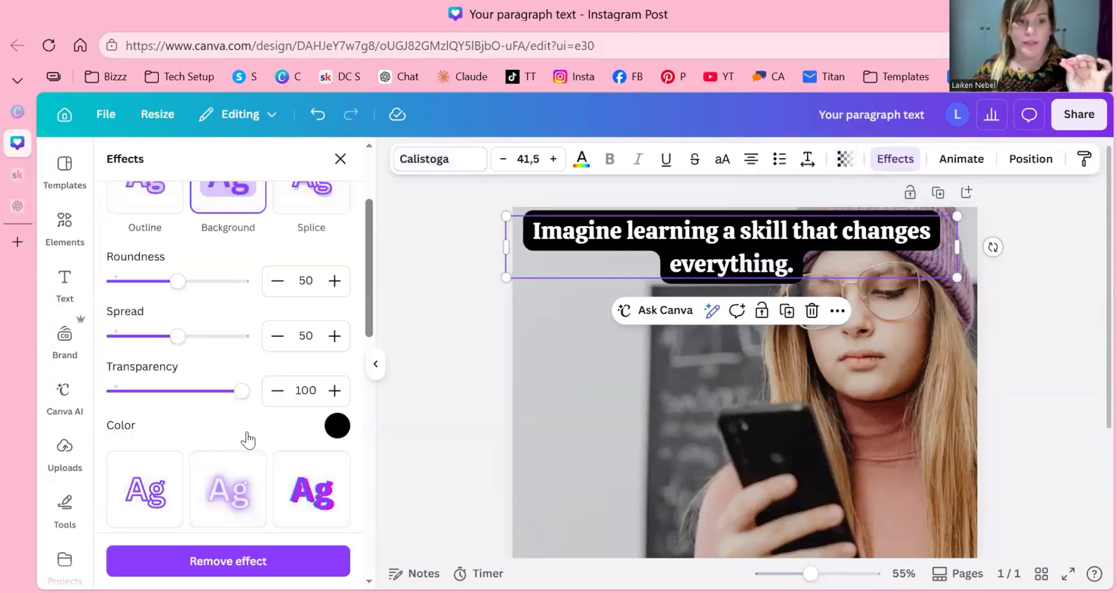
{"action": "scroll", "coordinate": [209, 439], "scroll_direction": "up", "scroll_amount": 3}
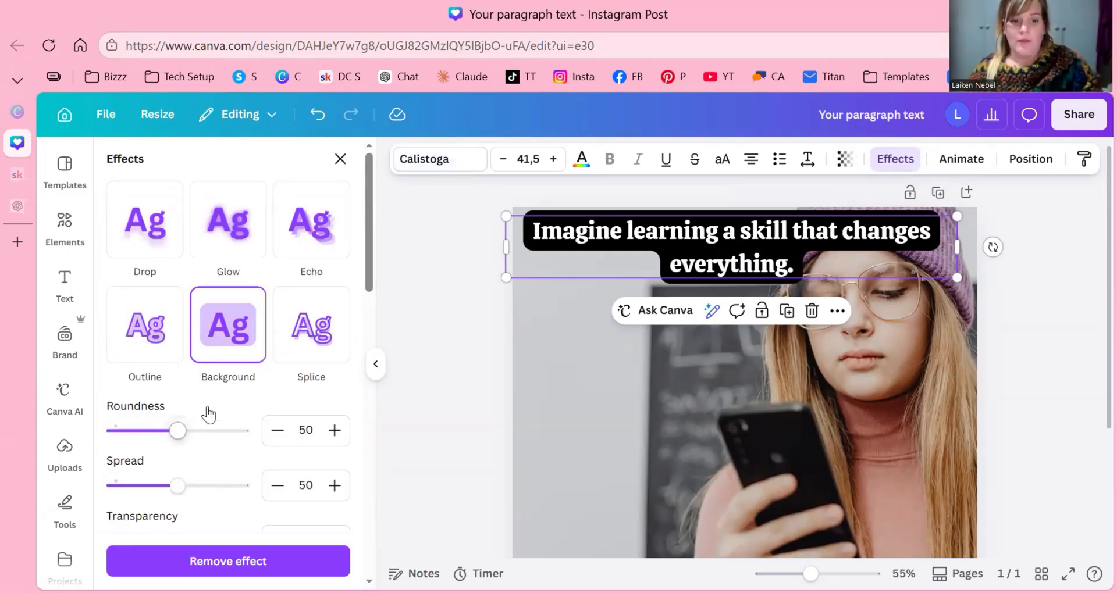
{"action": "left_click_drag", "start_coordinate": [209, 431], "coordinate": [186, 467]}
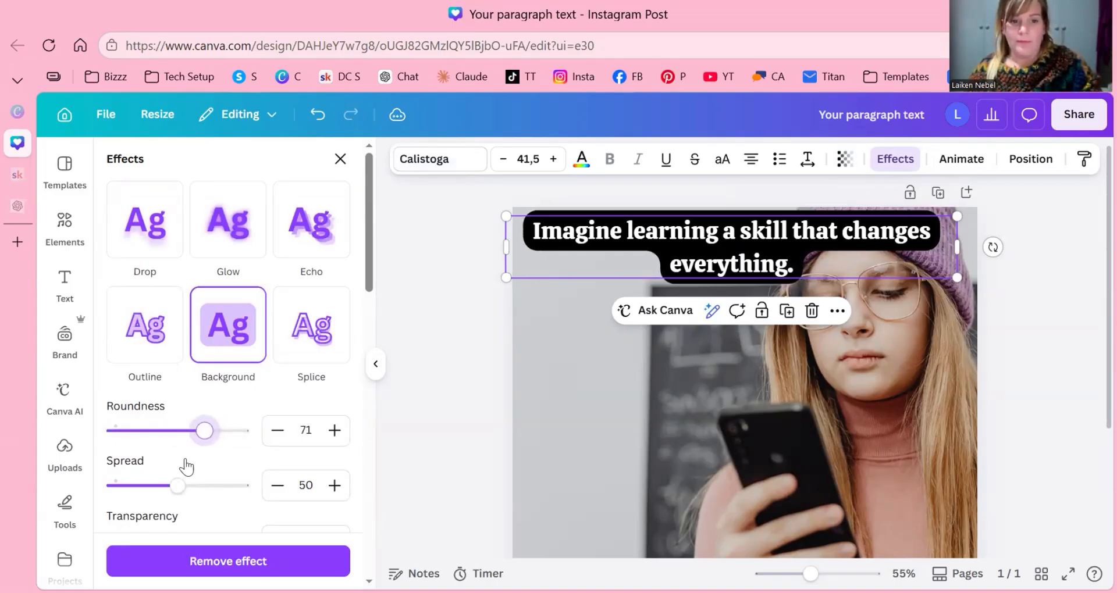
{"action": "scroll", "coordinate": [186, 468], "scroll_direction": "down", "scroll_amount": 1}
{"action": "mouse_move", "coordinate": [177, 399]}
{"action": "left_mouse_down"}
{"action": "mouse_move", "coordinate": [230, 398]}
{"action": "mouse_move", "coordinate": [184, 398]}
{"action": "left_mouse_up"}
{"action": "key", "text": "Right"}
{"action": "key", "text": "Right"}
{"action": "key", "text": "Right"}
{"action": "key", "text": "Right"}
{"action": "key", "text": "Right"}
{"action": "key", "text": "Right"}
{"action": "key", "text": "Right"}
{"action": "key", "text": "Right"}
{"action": "key", "text": "Right"}
Try a transparency of 55 on the hook text's background effect, set it to 96, and deselect the text
{"action": "left_click_drag", "start_coordinate": [241, 453], "coordinate": [185, 453]}
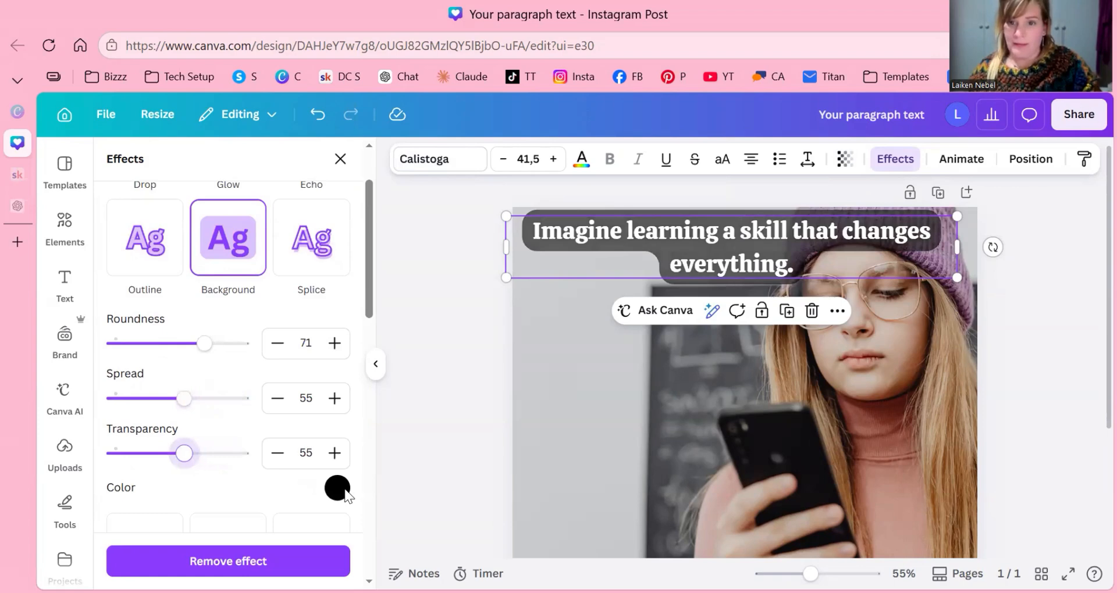
{"action": "key", "text": "Right"}
{"action": "key", "text": "Right"}
{"action": "key", "text": "Right"}
{"action": "key", "text": "Right"}
{"action": "key", "text": "Right"}
{"action": "key", "text": "Right"}
{"action": "key", "text": "Right"}
{"action": "key", "text": "Right"}
{"action": "key", "text": "Right"}
{"action": "key", "text": "Right"}
{"action": "key", "text": "Right"}
{"action": "key", "text": "Right"}
{"action": "key", "text": "Right"}
{"action": "key", "text": "Right"}
{"action": "key", "text": "Right"}
{"action": "key", "text": "Right"}
{"action": "key", "text": "Right"}
{"action": "key", "text": "Right"}
{"action": "key", "text": "Right"}
{"action": "key", "text": "Right"}
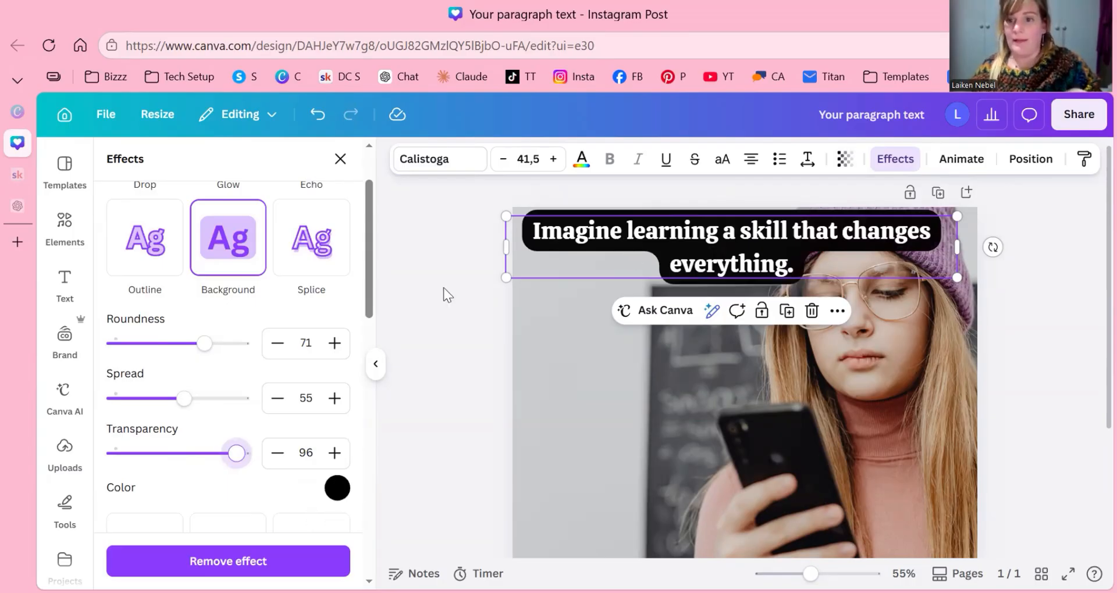
{"action": "key", "text": "Escape"}
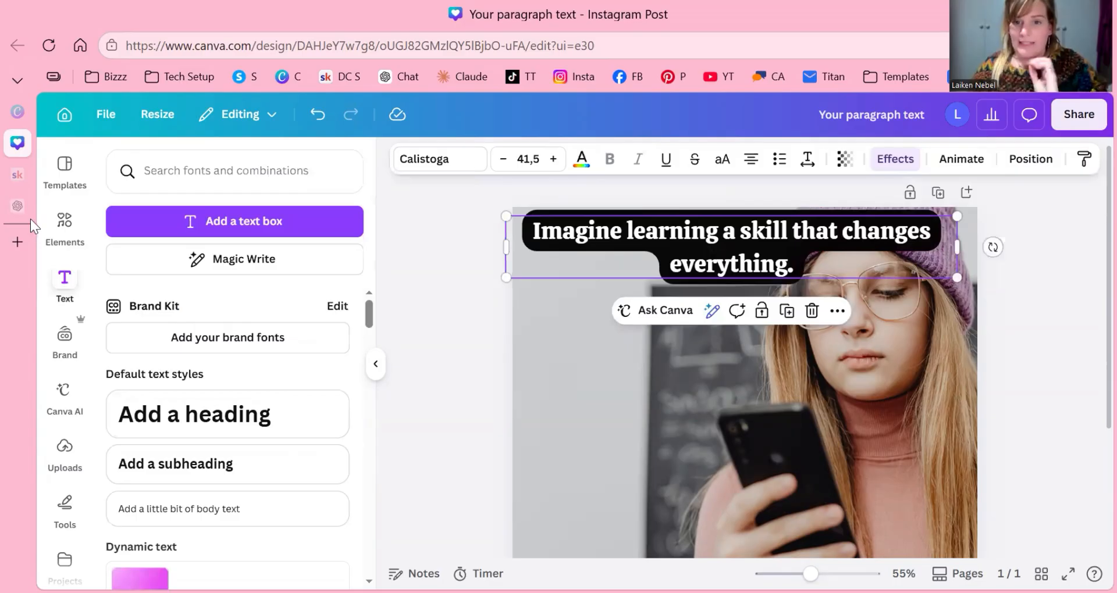
{"action": "key", "text": "Escape"}
Switch to the ChatGPT conversation and copy the 7-Second Image Script's body line "You're tired, overworked, and still stressing about money…"
{"action": "scroll", "coordinate": [414, 252], "scroll_direction": "down", "scroll_amount": 2}
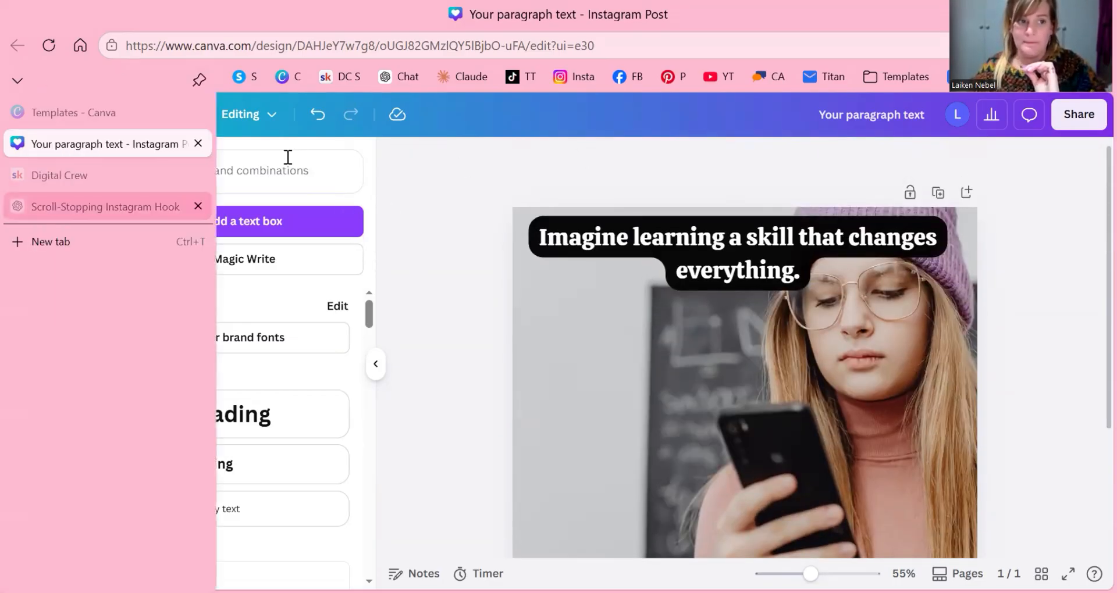
{"action": "key", "text": "ctrl+4"}
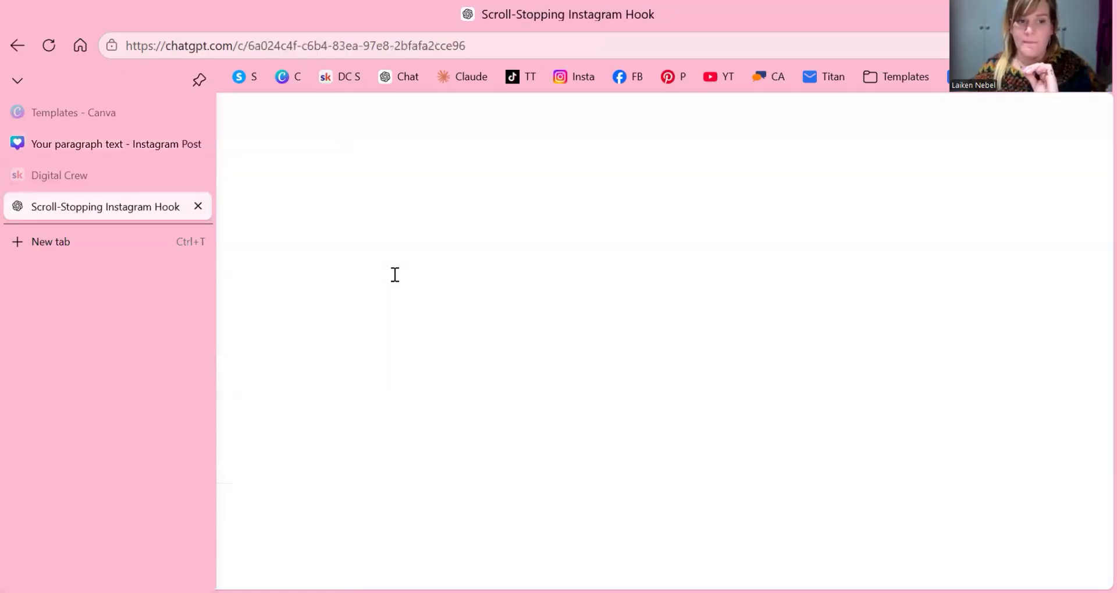
{"action": "scroll", "coordinate": [335, 282], "scroll_direction": "down", "scroll_amount": 2}
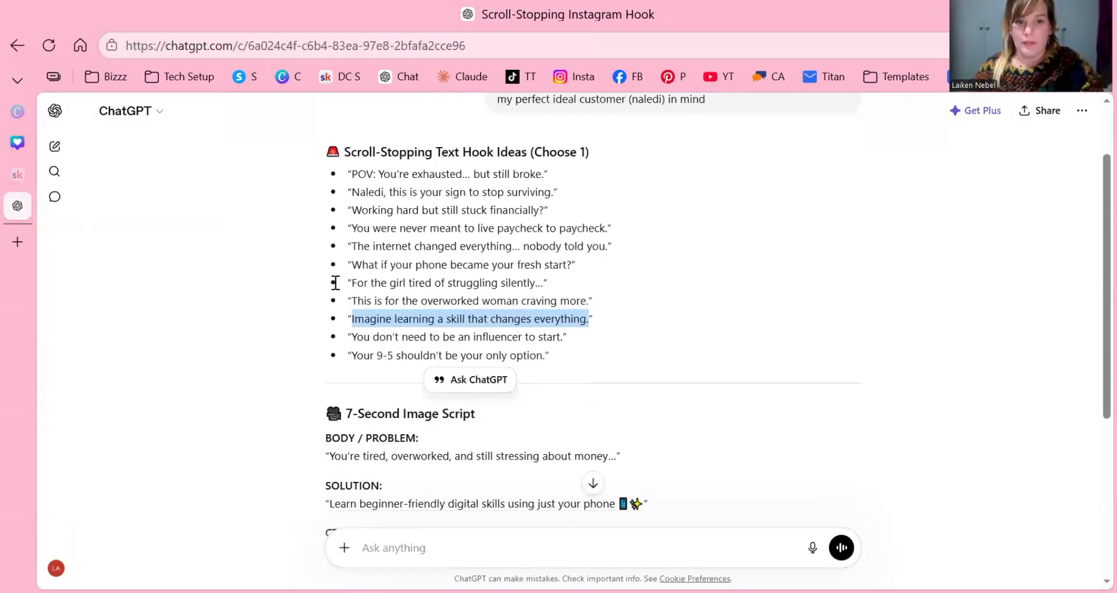
{"action": "triple_click", "coordinate": [337, 283]}
{"action": "scroll", "coordinate": [338, 283], "scroll_direction": "down", "scroll_amount": 3}
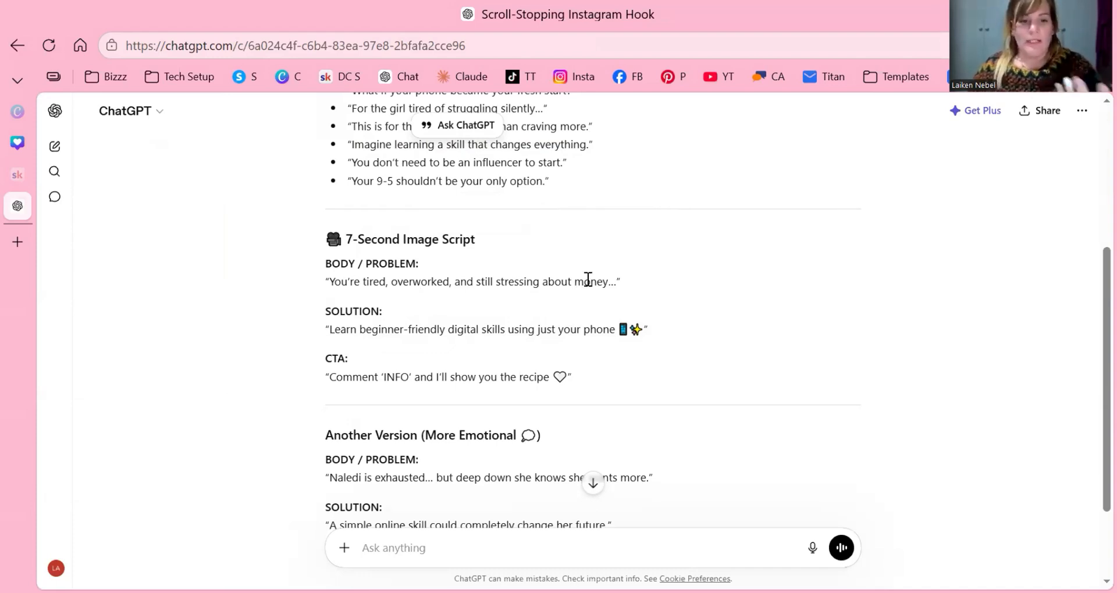
{"action": "left_click_drag", "start_coordinate": [329, 282], "coordinate": [354, 282]}
{"action": "left_click_drag", "start_coordinate": [615, 282], "coordinate": [616, 280]}
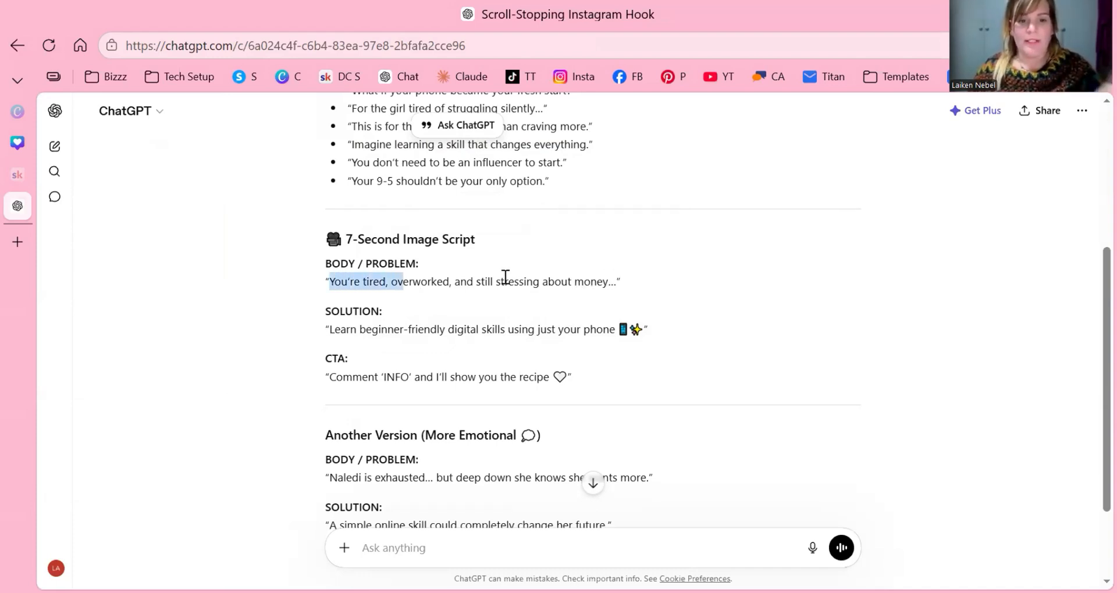
{"action": "left_click_drag", "start_coordinate": [492, 277], "coordinate": [608, 283]}
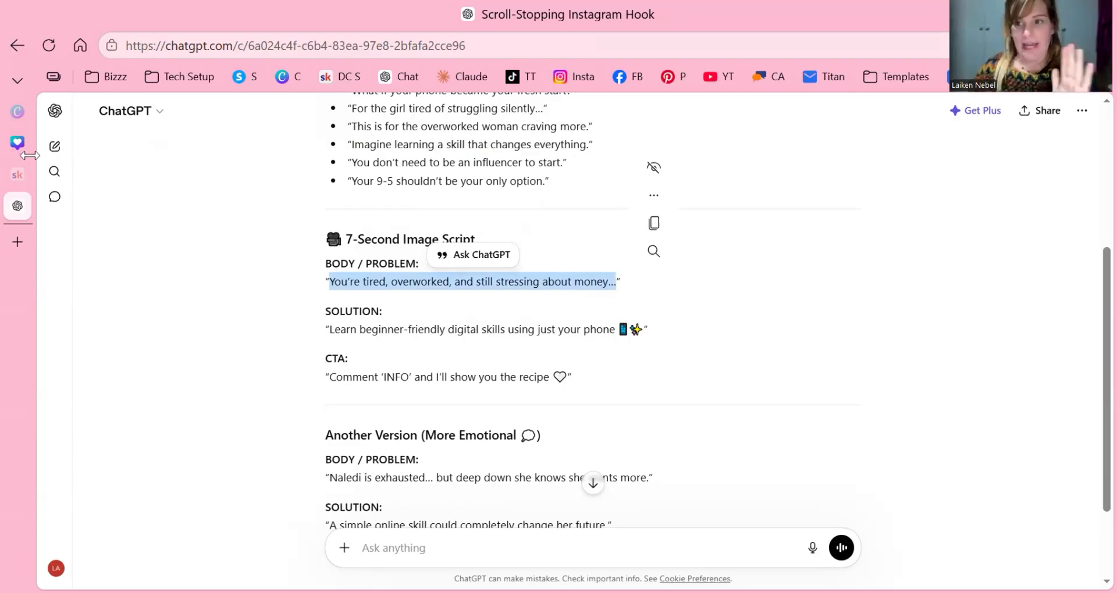
{"action": "right_click", "coordinate": [587, 285]}
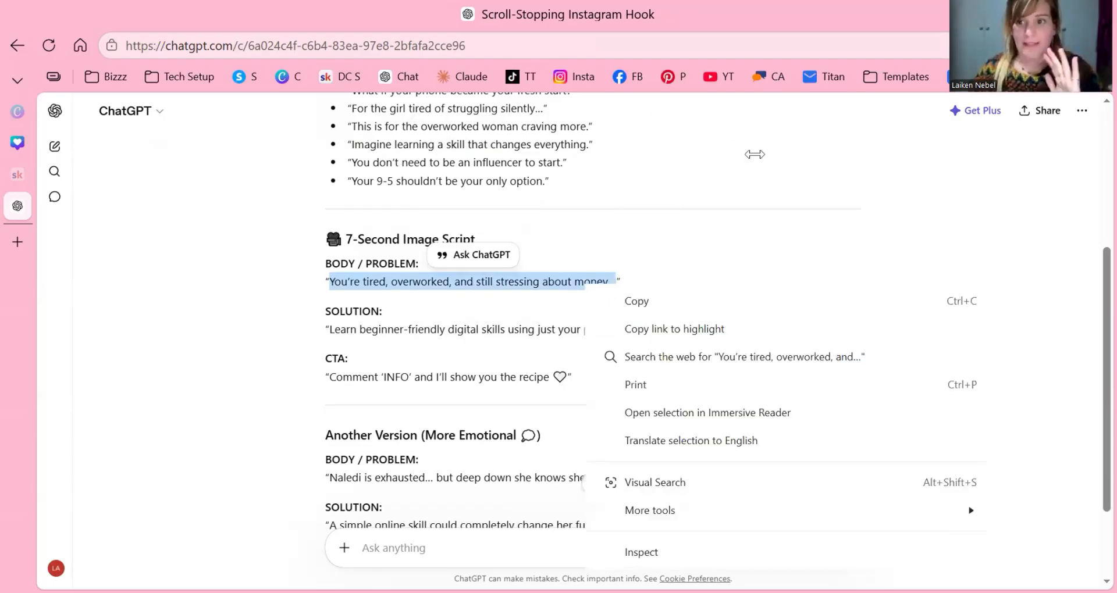
{"action": "left_click", "coordinate": [655, 300]}
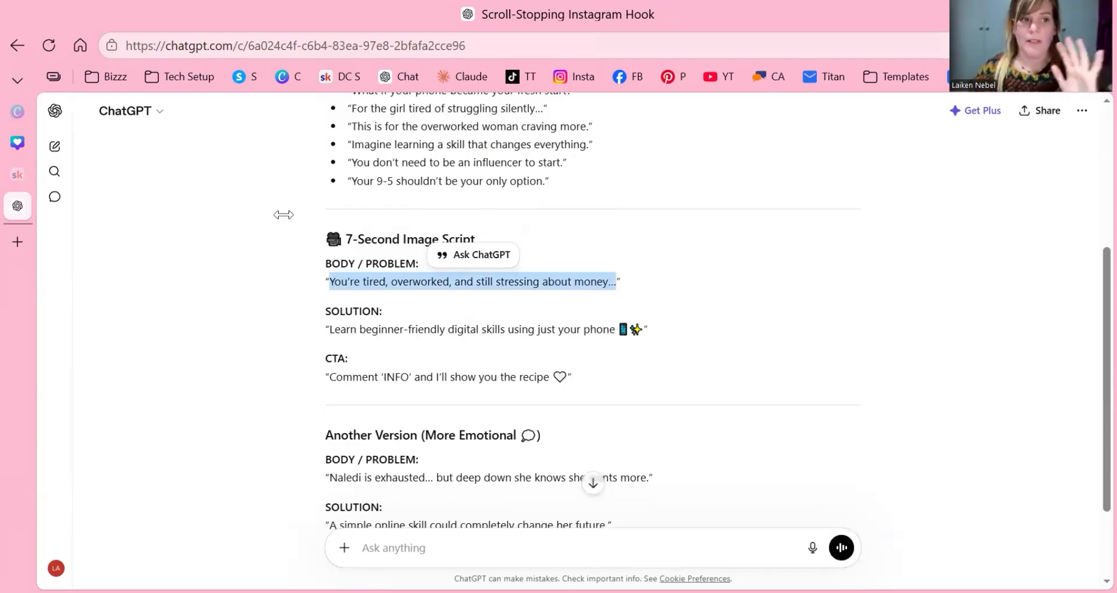
Switch back to the Canva design, add a new text box, and replace its placeholder with the copied body line
{"action": "mouse_move", "coordinate": [17, 144]}
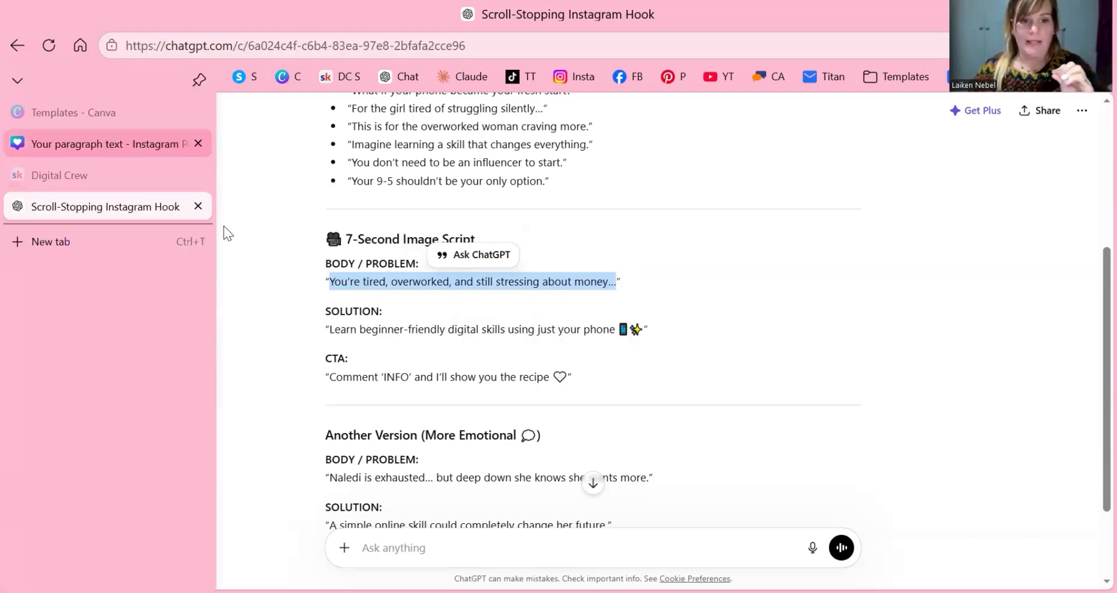
{"action": "left_click", "coordinate": [105, 143]}
{"action": "scroll", "coordinate": [826, 237], "scroll_direction": "down", "scroll_amount": 2}
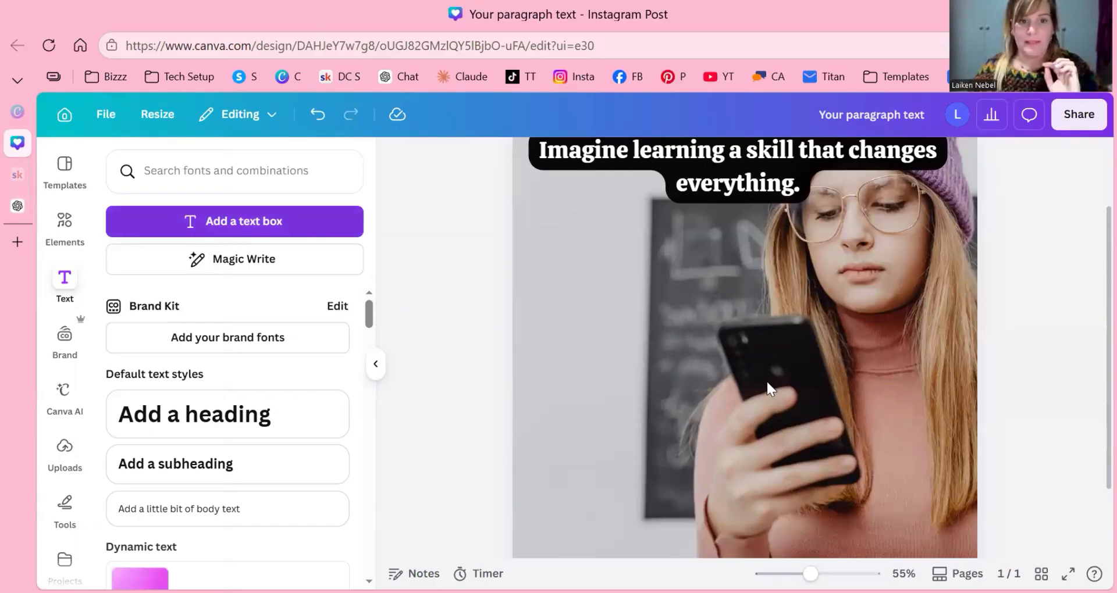
{"action": "key", "text": "t"}
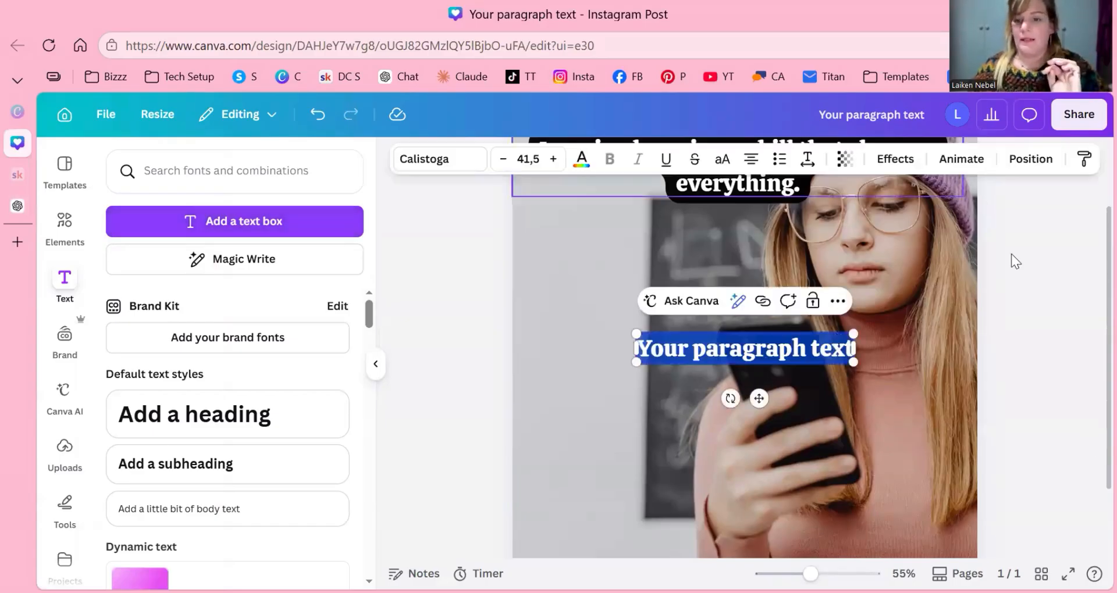
{"action": "double_click", "coordinate": [764, 349]}
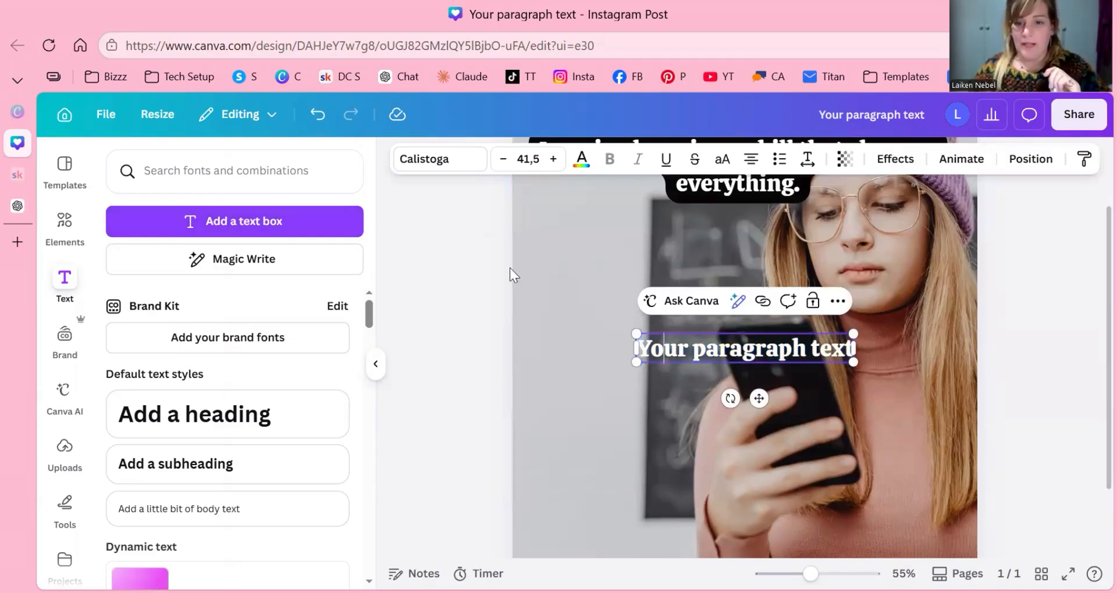
{"action": "key", "text": "ctrl+a"}
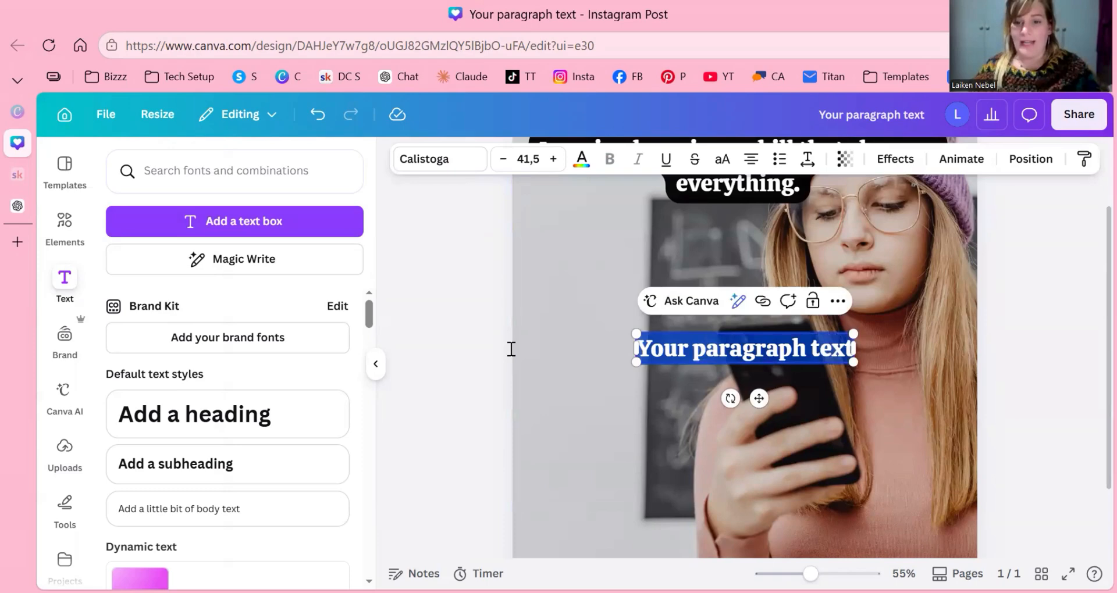
{"action": "right_click", "coordinate": [965, 361]}
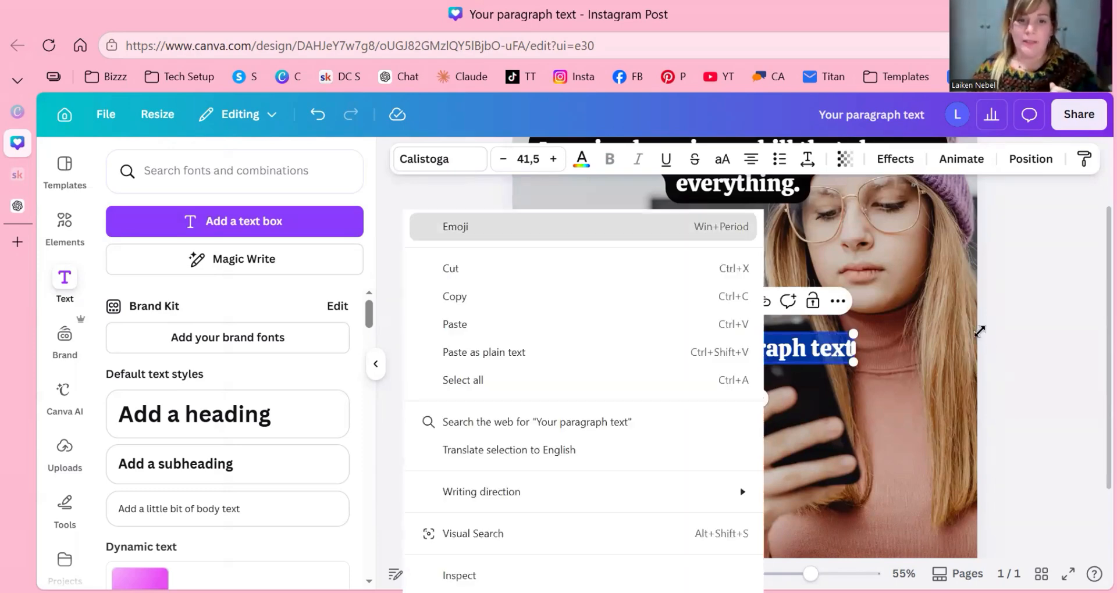
{"action": "key", "text": "Down"}
{"action": "key", "text": "Down"}
{"action": "key", "text": "Down"}
{"action": "key", "text": "Return"}
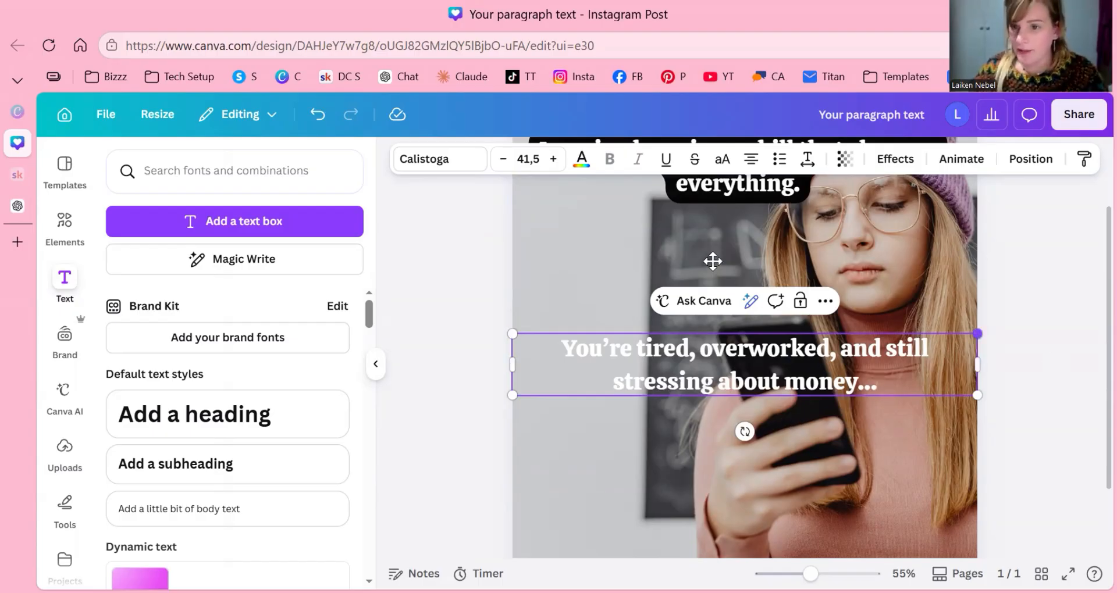
Scale the body text down to about size 23,5 and move it beneath the hook against the page's left edge
{"action": "left_click_drag", "start_coordinate": [978, 333], "coordinate": [775, 361]}
{"action": "left_click", "coordinate": [951, 365]}
{"action": "left_click_drag", "start_coordinate": [728, 386], "coordinate": [733, 249]}
{"action": "left_click_drag", "start_coordinate": [735, 332], "coordinate": [626, 231]}
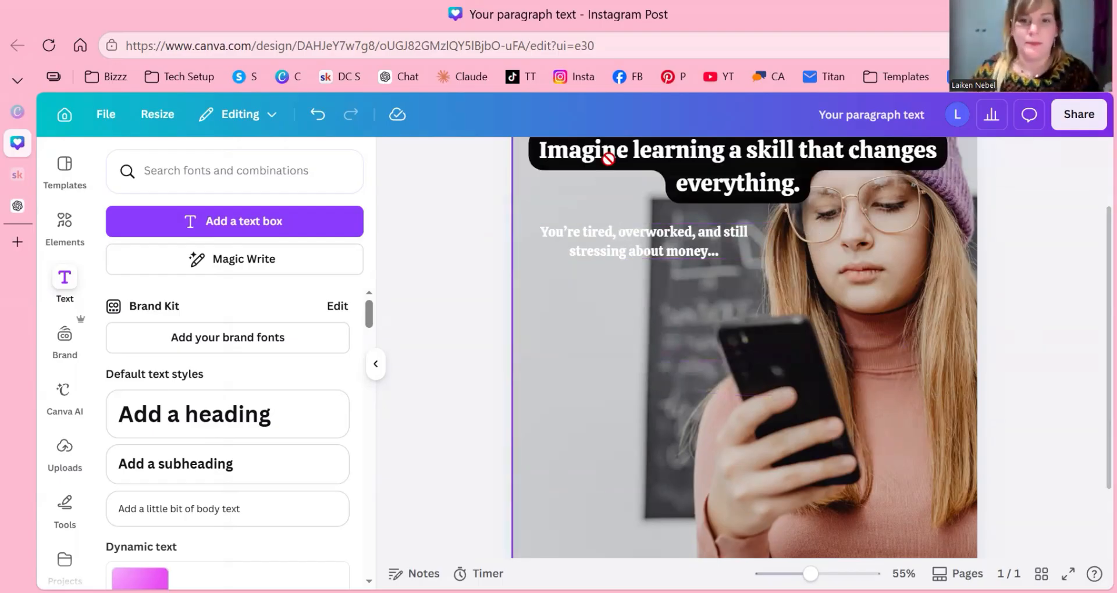
{"action": "scroll", "coordinate": [631, 230], "scroll_direction": "up", "scroll_amount": 2}
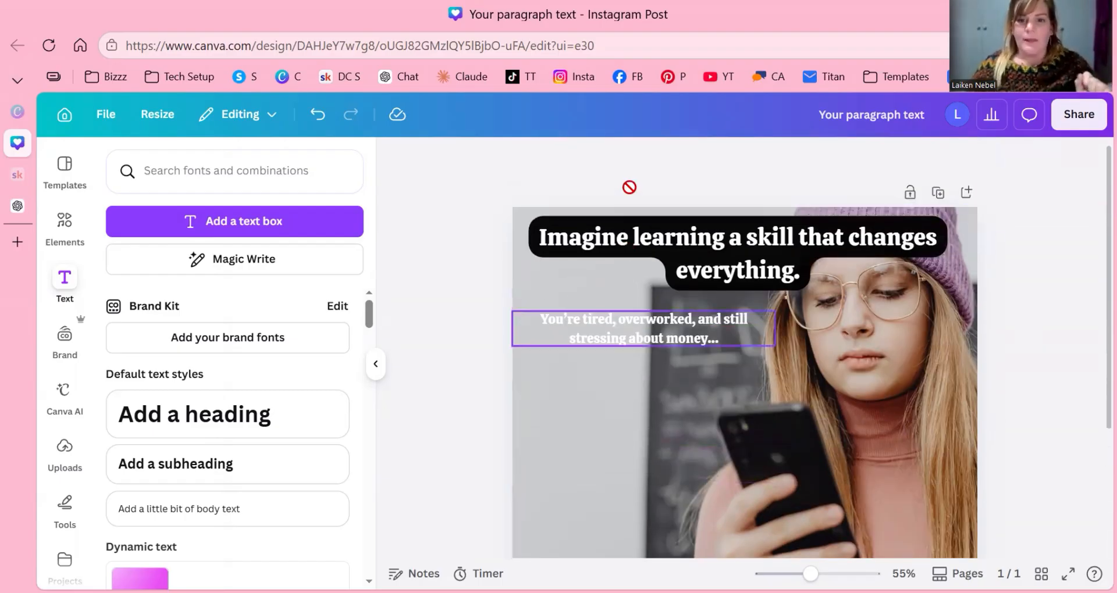
Apply a black background effect with roundness 50 and spread 50 to the body text
{"action": "scroll", "coordinate": [630, 187], "scroll_direction": "down", "scroll_amount": 2}
{"action": "left_click", "coordinate": [703, 260]}
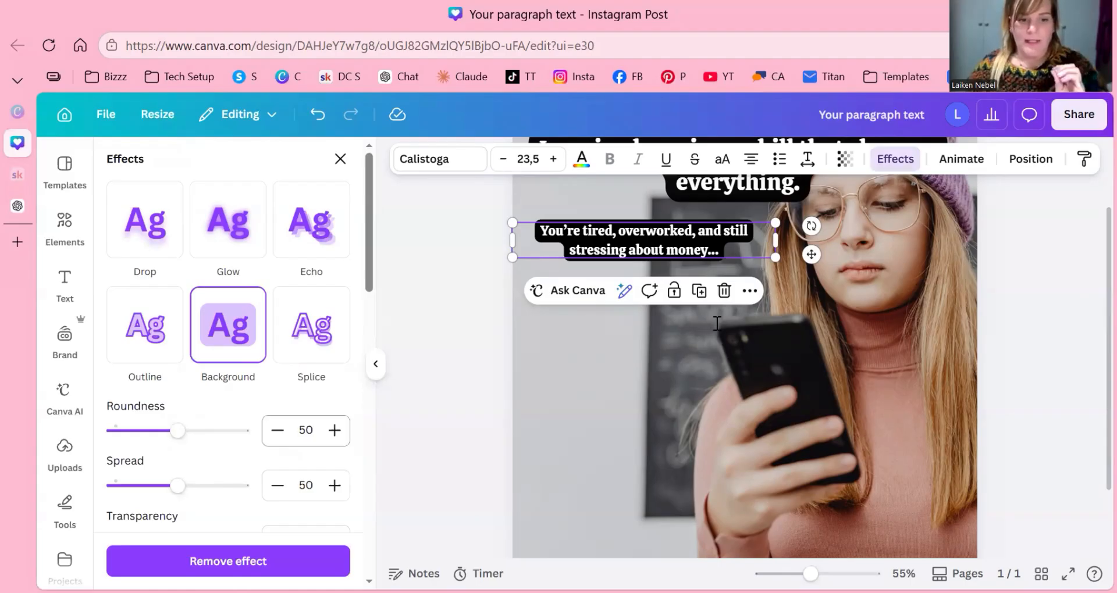
{"action": "scroll", "coordinate": [279, 421], "scroll_direction": "down", "scroll_amount": 1}
{"action": "key", "text": "t"}
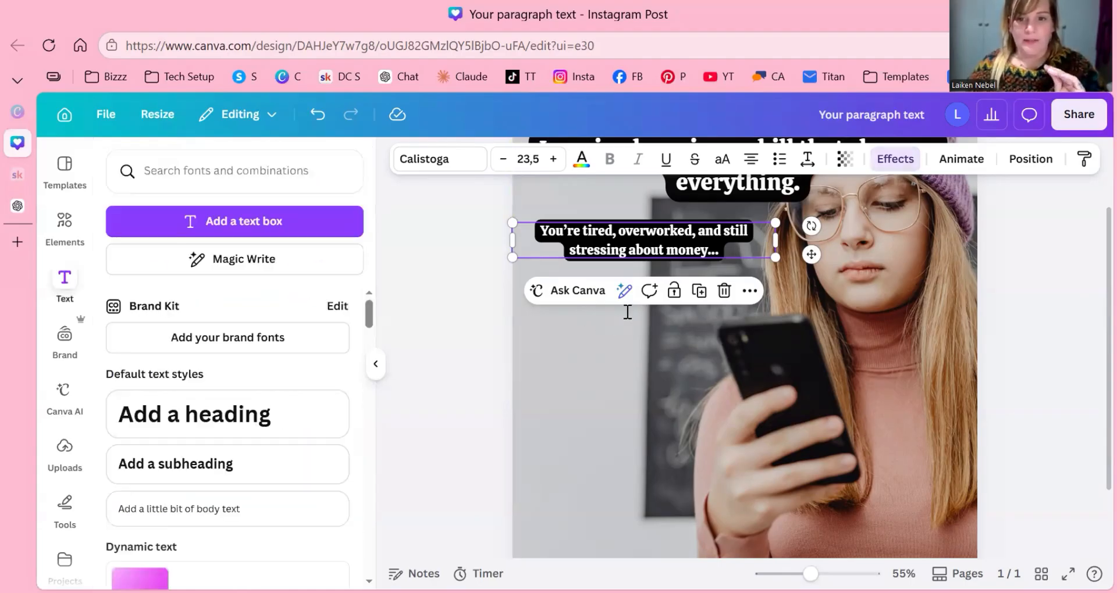
{"action": "scroll", "coordinate": [628, 313], "scroll_direction": "up", "scroll_amount": 3}
{"action": "key", "text": "Escape"}
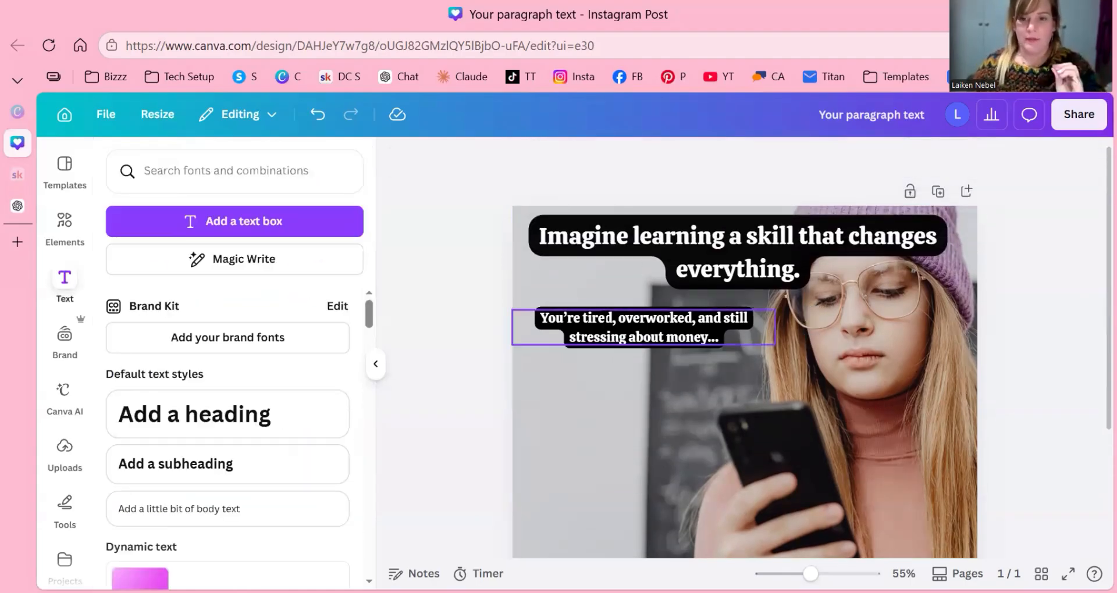
{"action": "left_click", "coordinate": [619, 317]}
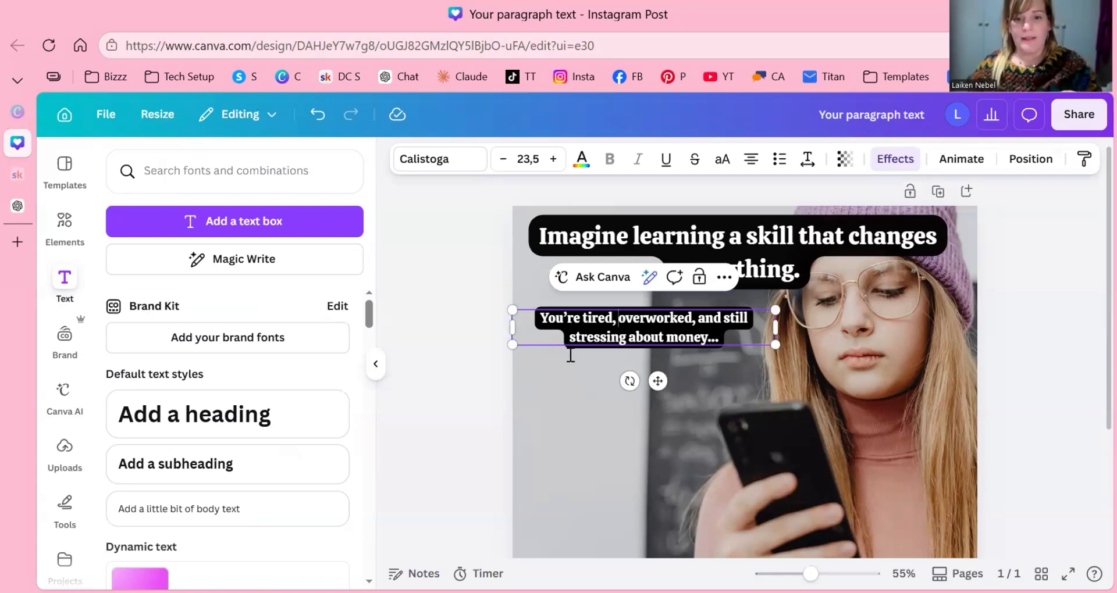
Break the "You're tired, overworked, and still stressing about money…" text into four lines after "tired,", "overworked," and "and"
{"action": "key", "text": "Return"}
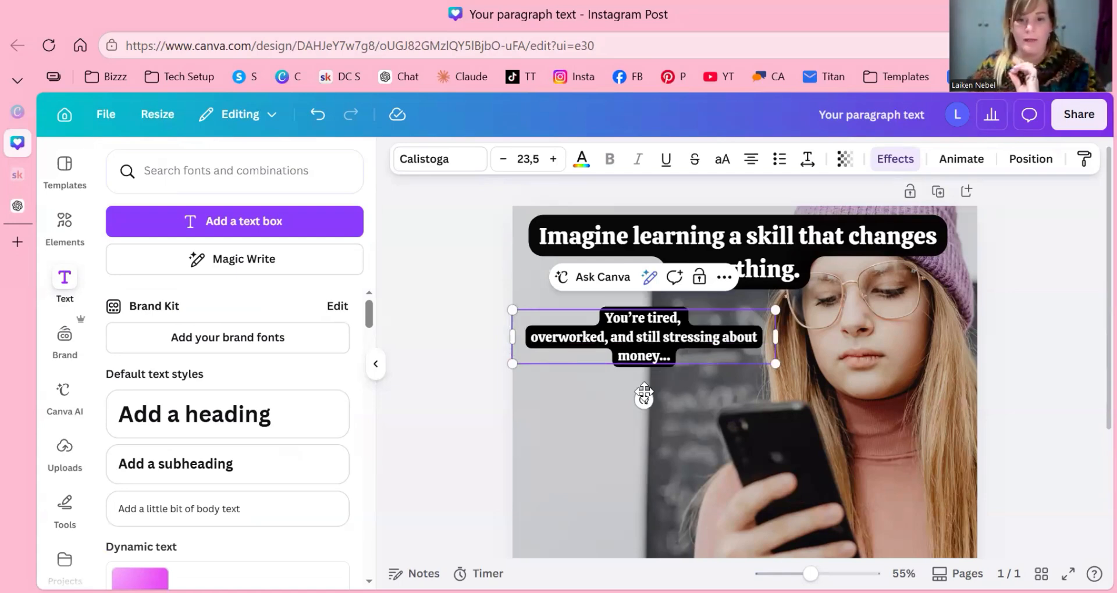
{"action": "key", "text": "Return"}
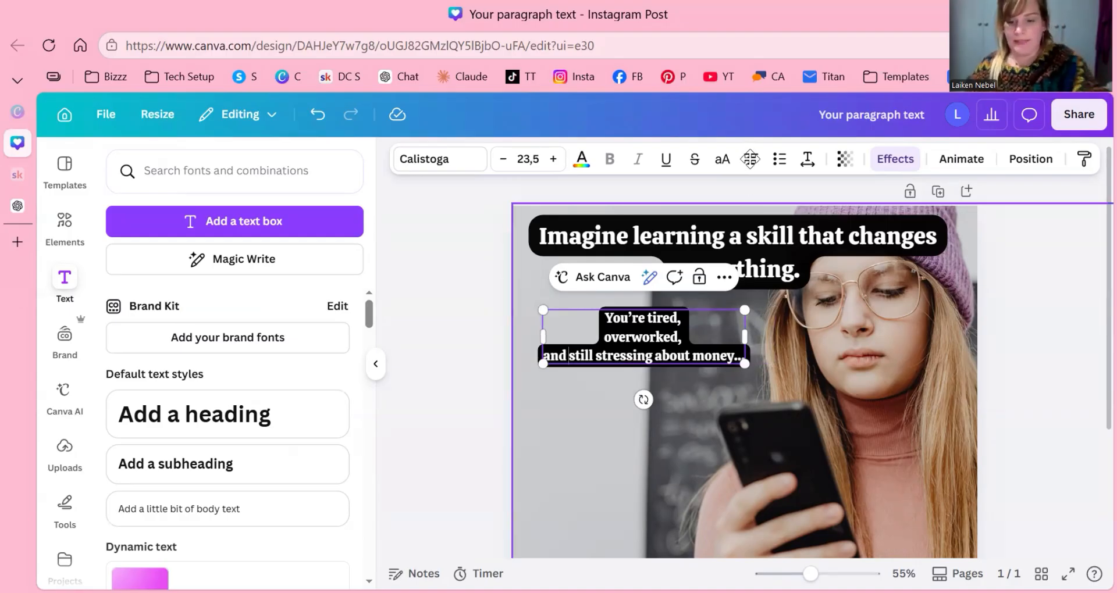
{"action": "key", "text": "Return"}
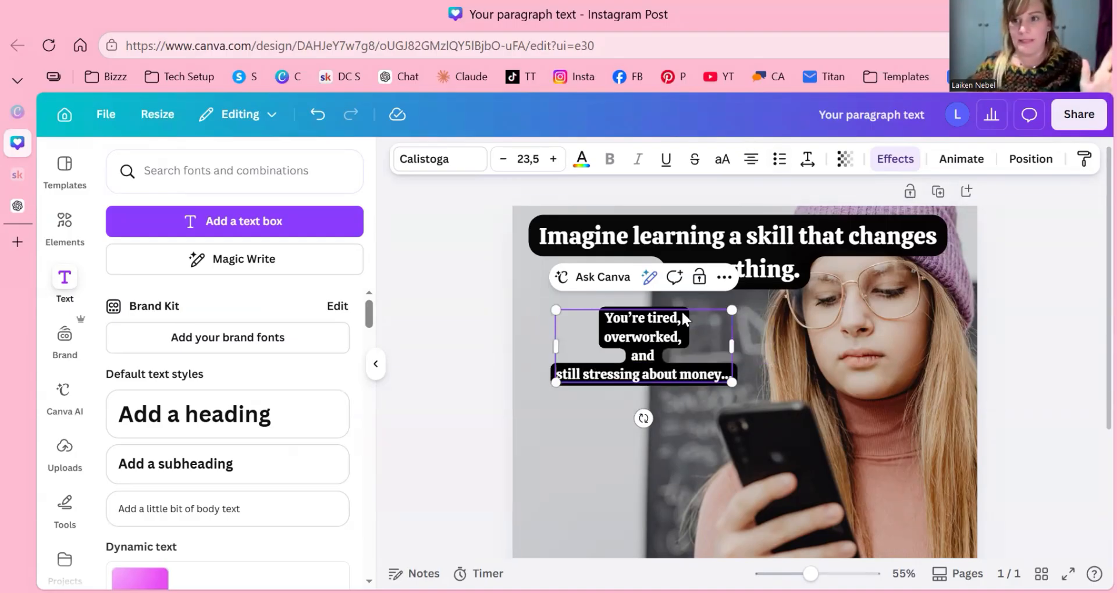
Left-align the "You're tired…" text and move it close to the photo's left edge, below the heading
{"action": "left_click", "coordinate": [757, 160]}
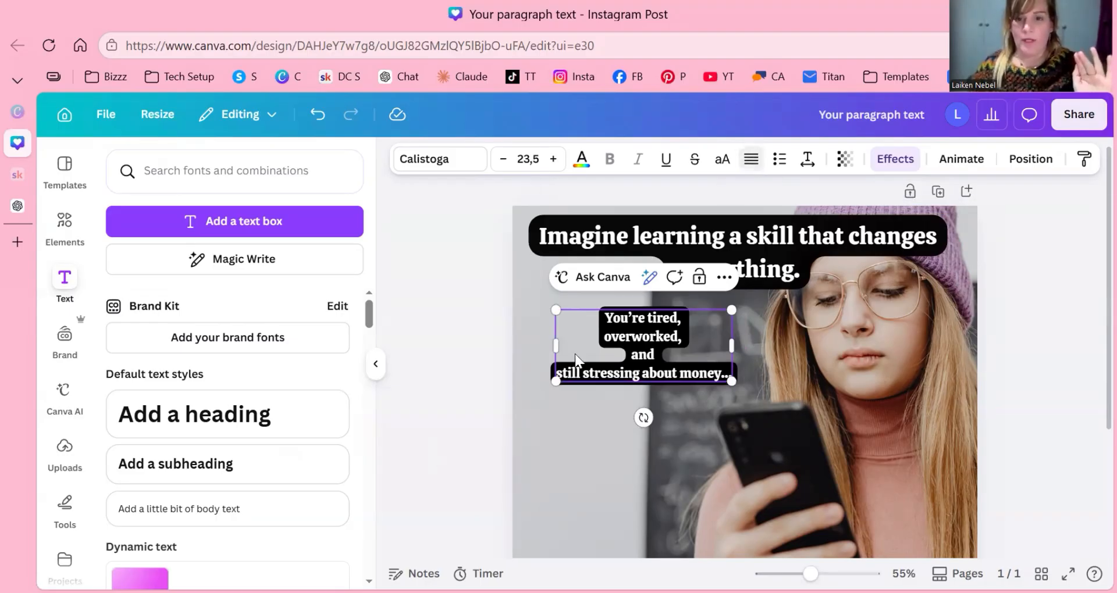
{"action": "left_click", "coordinate": [547, 354]}
{"action": "key", "text": "ctrl+z"}
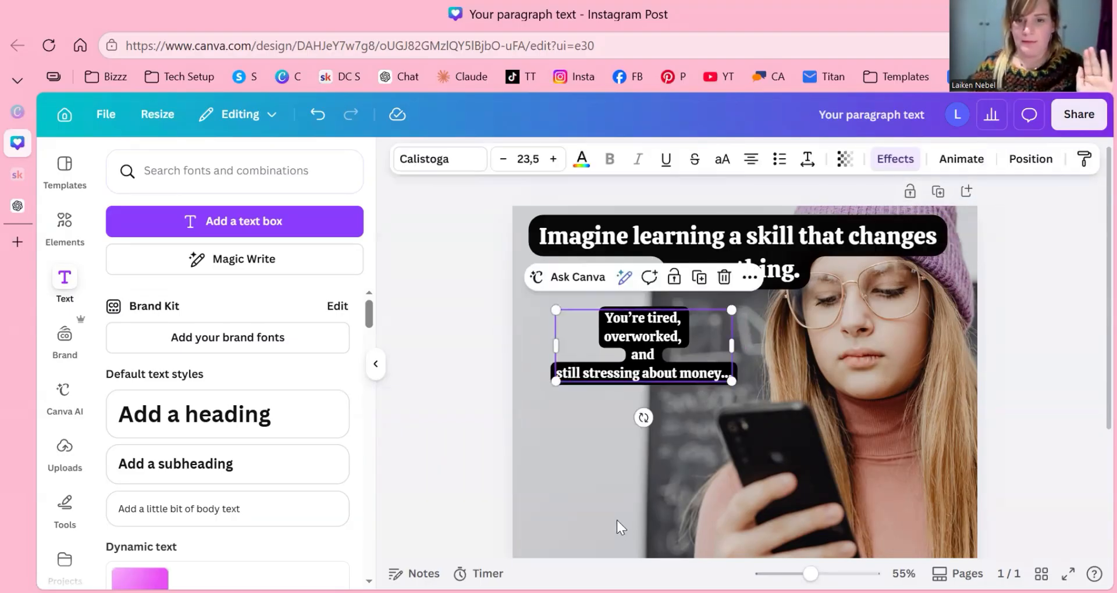
{"action": "key", "text": "ctrl+shift+r"}
{"action": "key", "text": "ctrl+shift+j"}
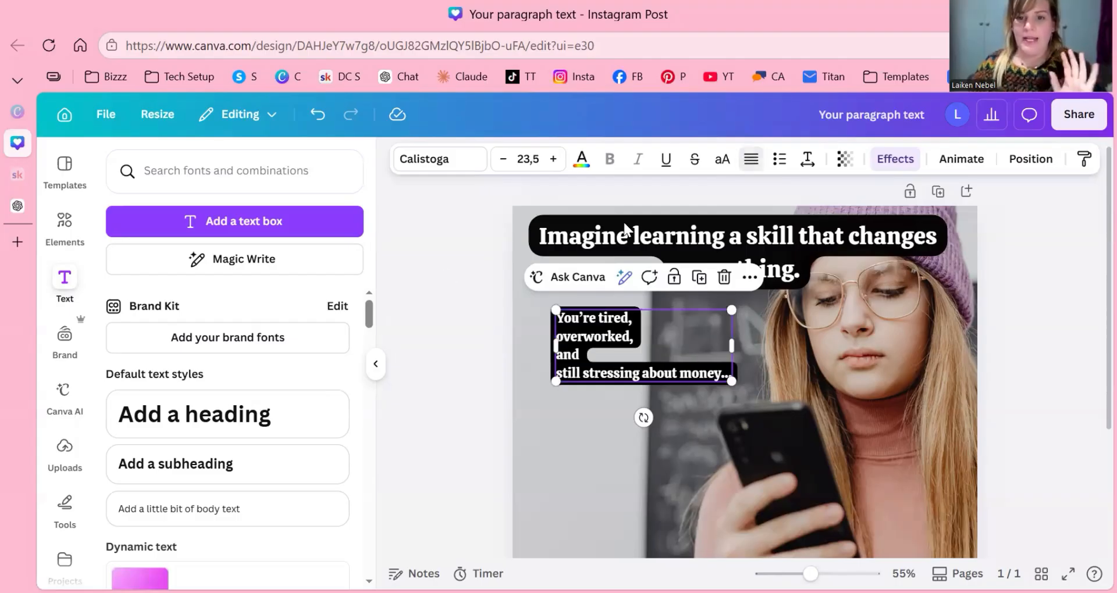
{"action": "left_click", "coordinate": [532, 192]}
{"action": "key", "text": "ctrl+z"}
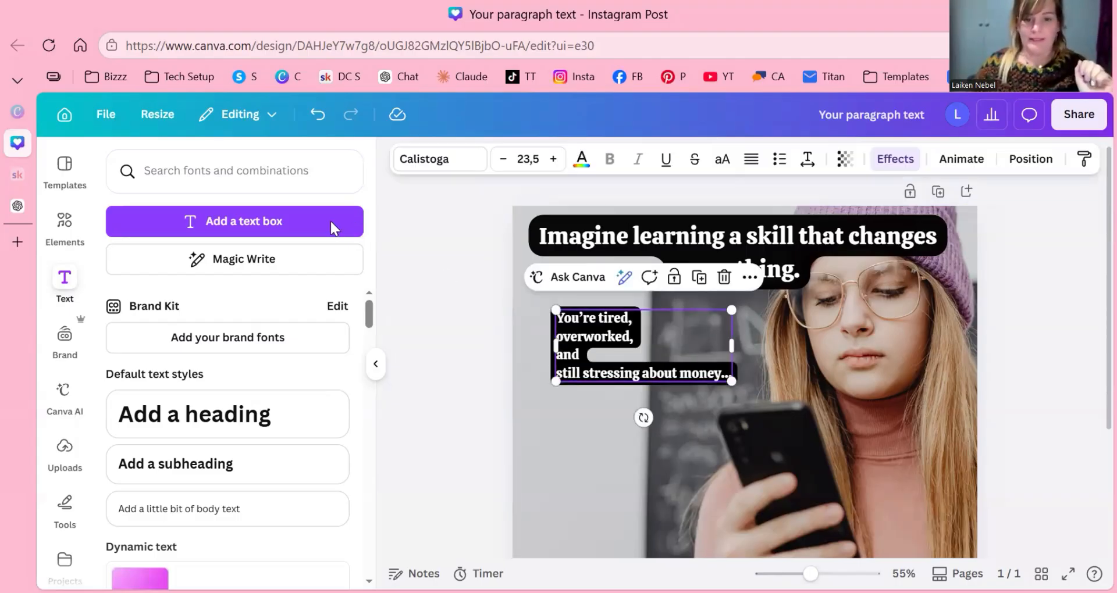
{"action": "key", "text": "ctrl+z"}
{"action": "key", "text": "Escape"}
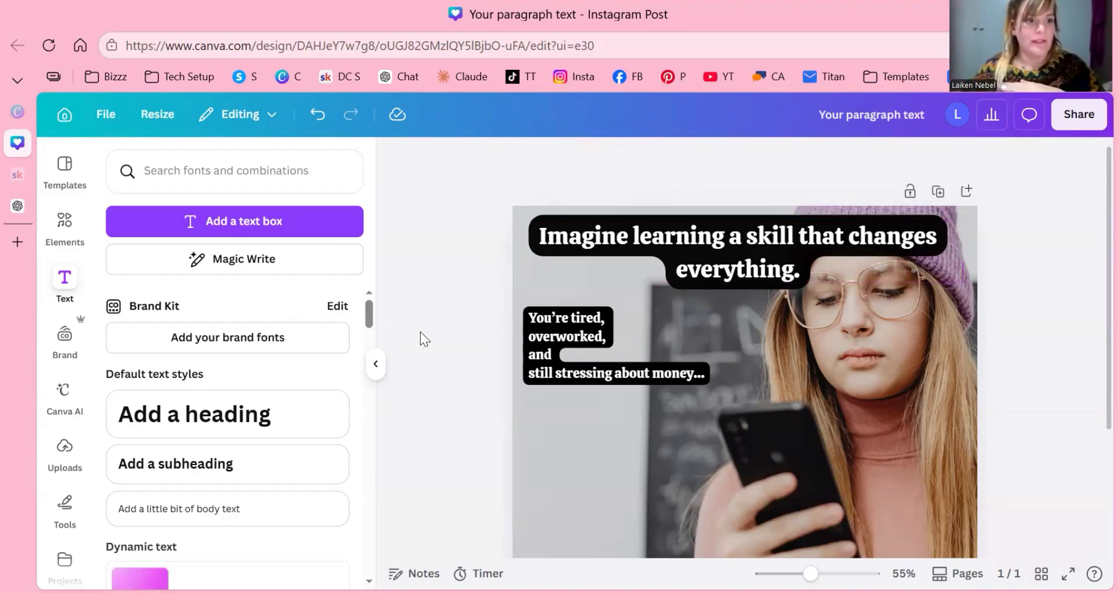
Switch to ChatGPT and copy the solution line "Learn beginner-friendly digital skills using just your phone" without its emojis
{"action": "mouse_move", "coordinate": [17, 206]}
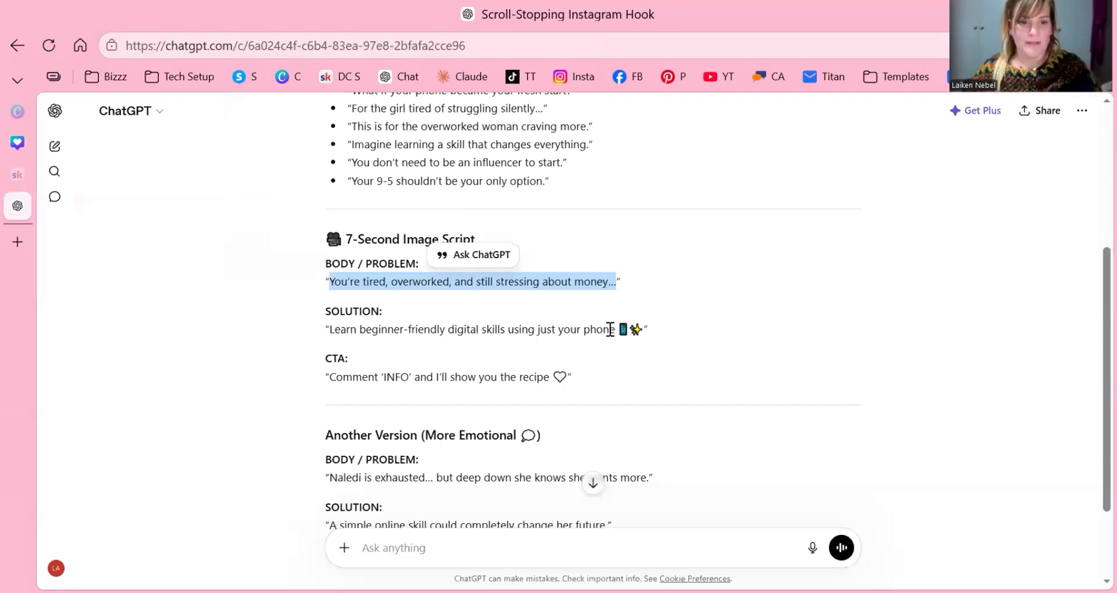
{"action": "left_click_drag", "start_coordinate": [617, 329], "coordinate": [620, 327]}
{"action": "key", "text": "ctrl+shift+Right"}
{"action": "key", "text": "ctrl+shift+Right"}
{"action": "key", "text": "ctrl+shift+Right"}
{"action": "key", "text": "ctrl+shift+Right"}
{"action": "key", "text": "ctrl+shift+Right"}
{"action": "key", "text": "ctrl+shift+Right"}
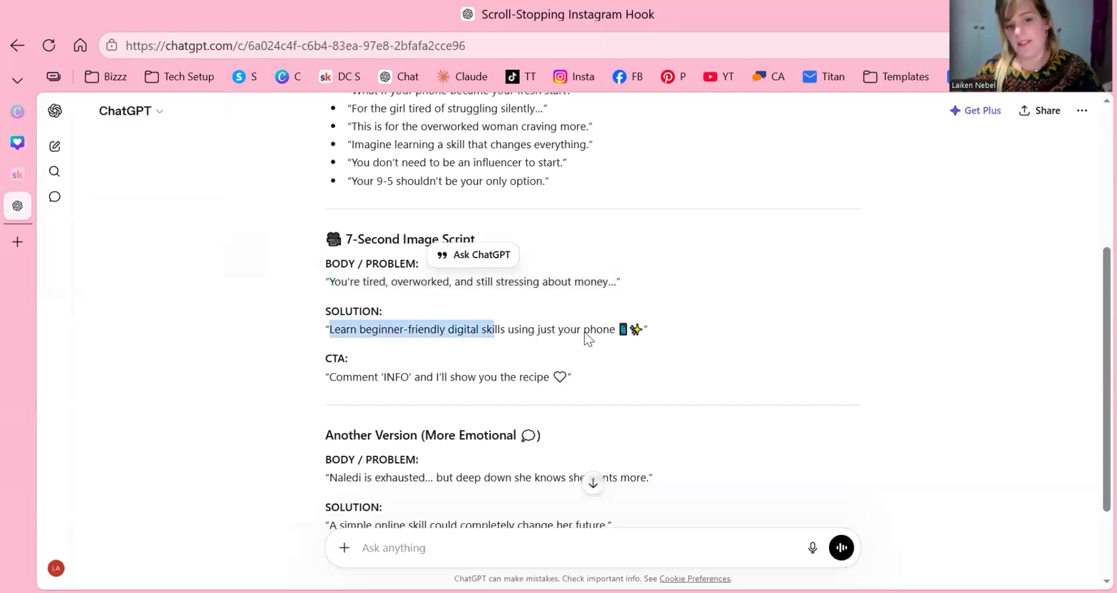
{"action": "key", "text": "ctrl+shift+Right"}
{"action": "key", "text": "ctrl+shift+Right"}
{"action": "key", "text": "ctrl+shift+Right"}
{"action": "key", "text": "ctrl+c"}
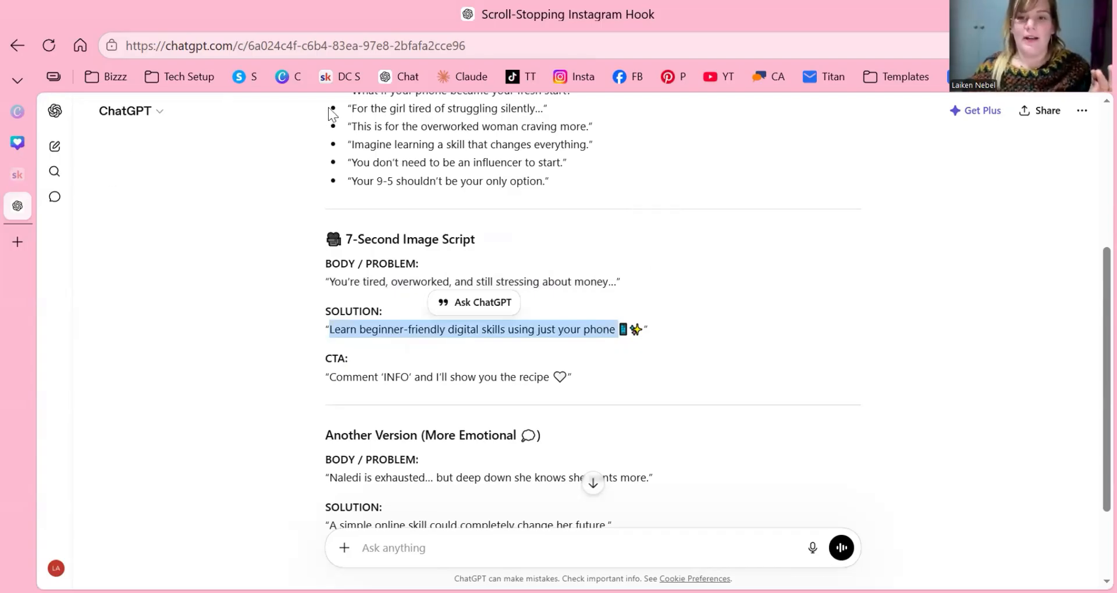
{"action": "right_click", "coordinate": [603, 334]}
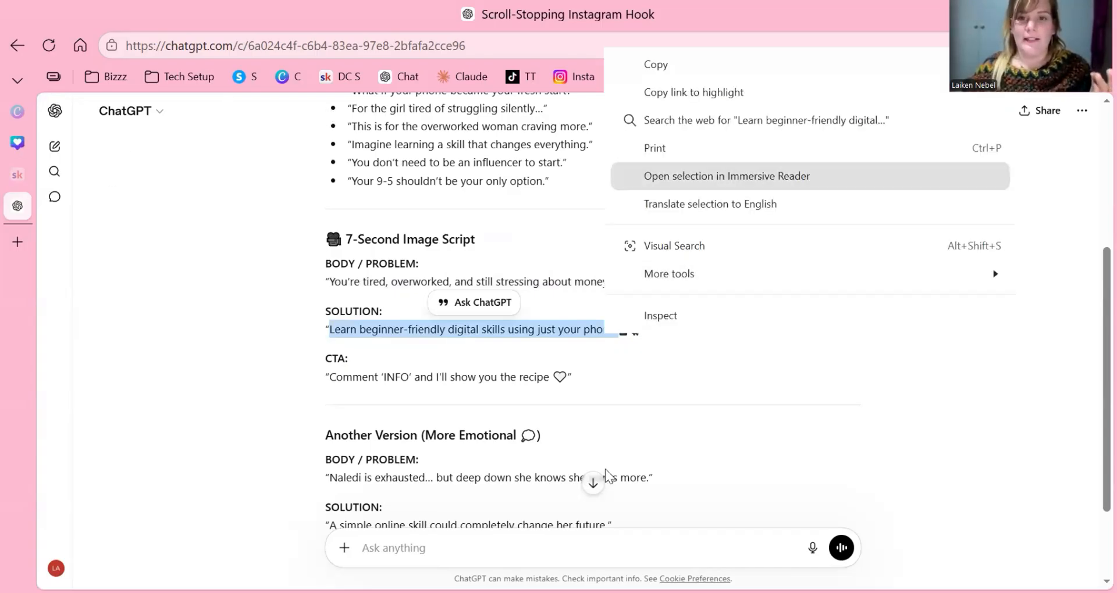
{"action": "left_click", "coordinate": [416, 247]}
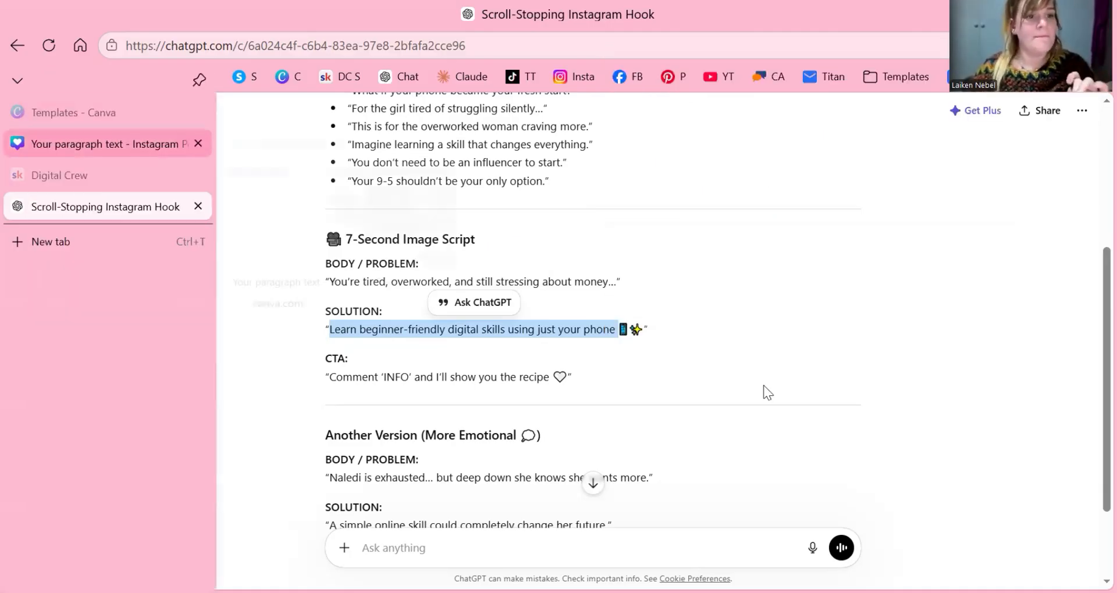
Switch back to the Canva design, paste the copied solution line into a new text box, and place it below the "You're tired…" text
{"action": "key", "text": "ctrl+2"}
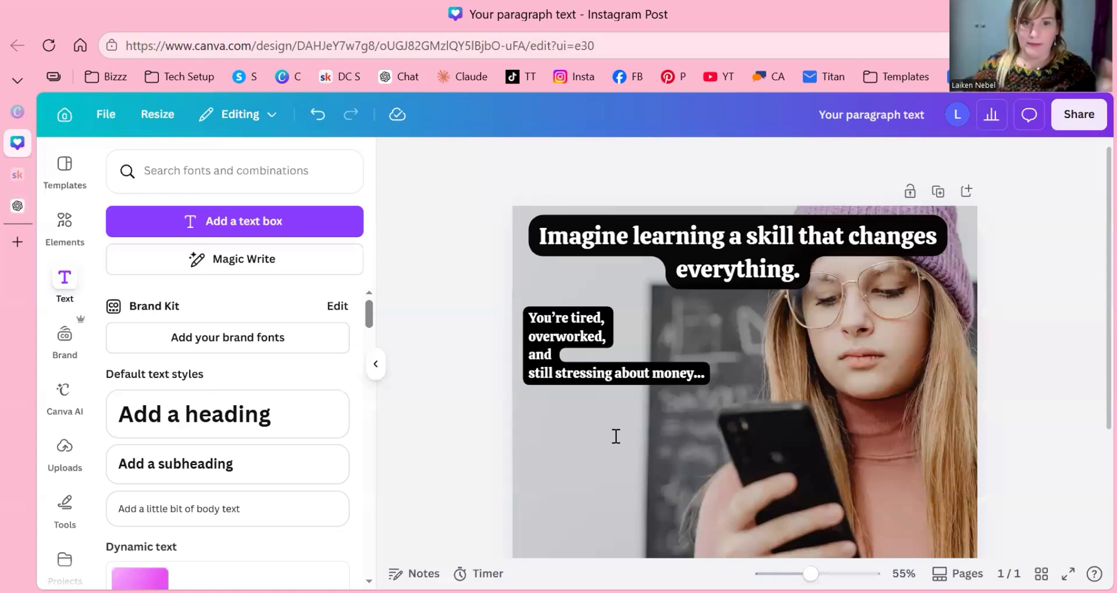
{"action": "key", "text": "t"}
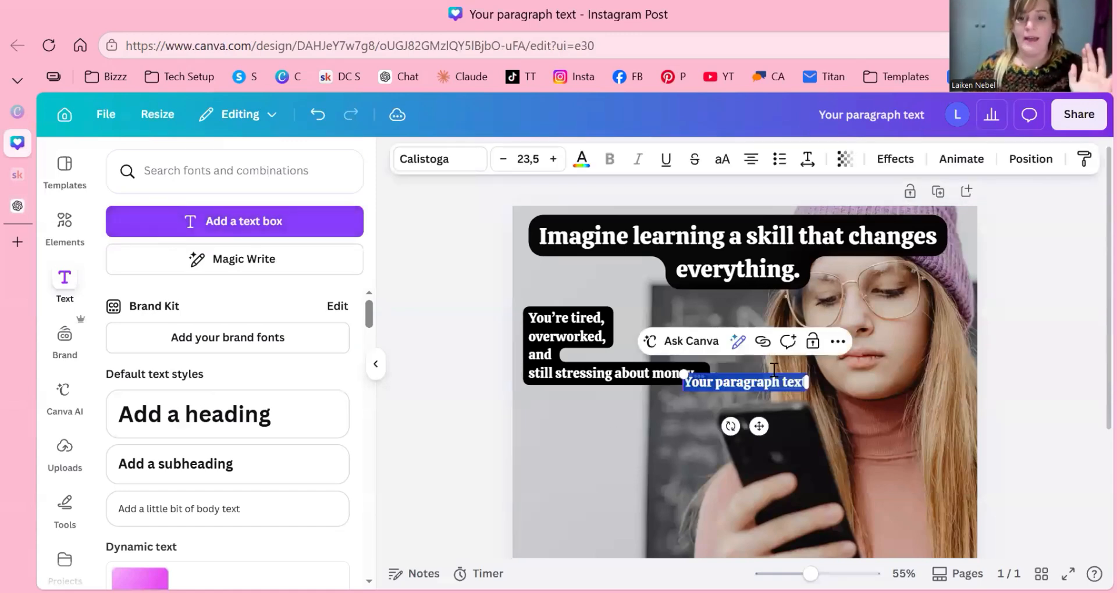
{"action": "right_click", "coordinate": [755, 383]}
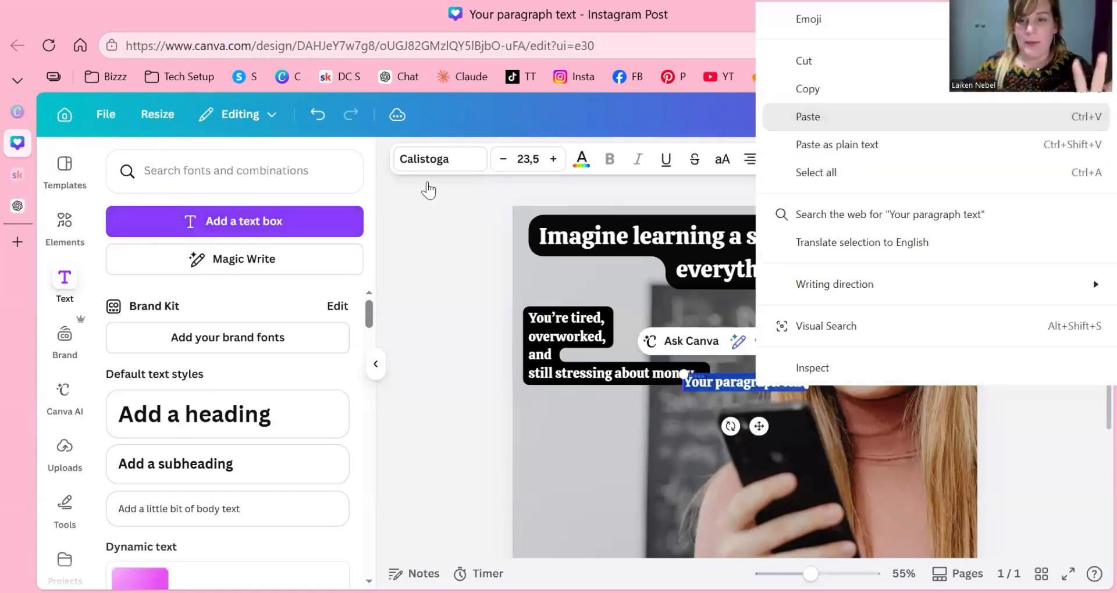
{"action": "left_click", "coordinate": [807, 116]}
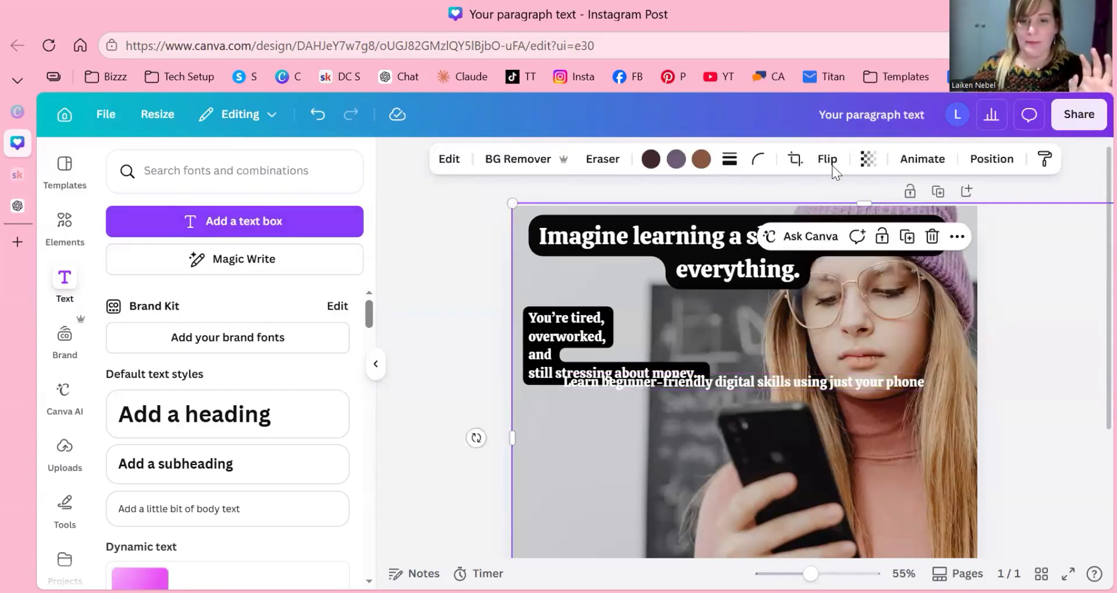
{"action": "left_click", "coordinate": [906, 164]}
{"action": "left_click_drag", "start_coordinate": [755, 382], "coordinate": [720, 417]}
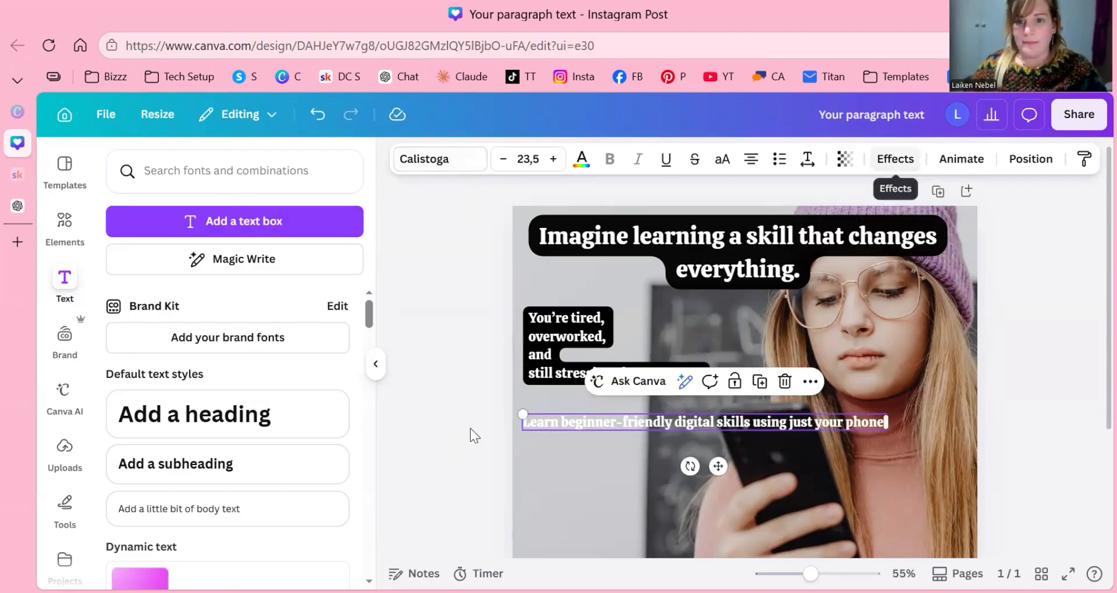
Apply the Background effect to the "Learn beginner-friendly digital skills" text
{"action": "left_click", "coordinate": [896, 159]}
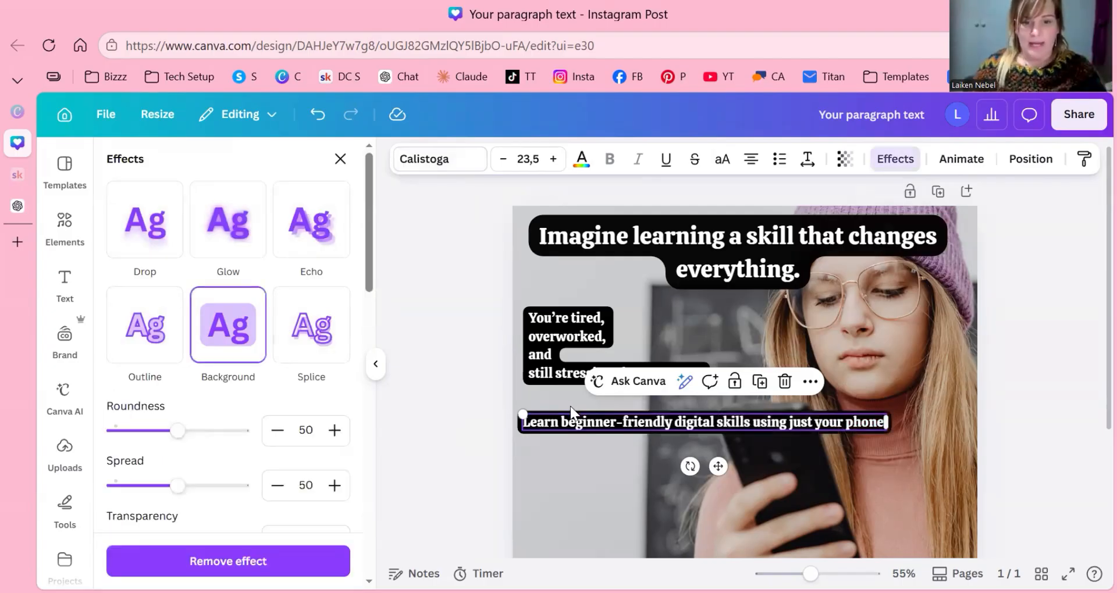
{"action": "left_click", "coordinate": [651, 414]}
{"action": "key", "text": "Escape"}
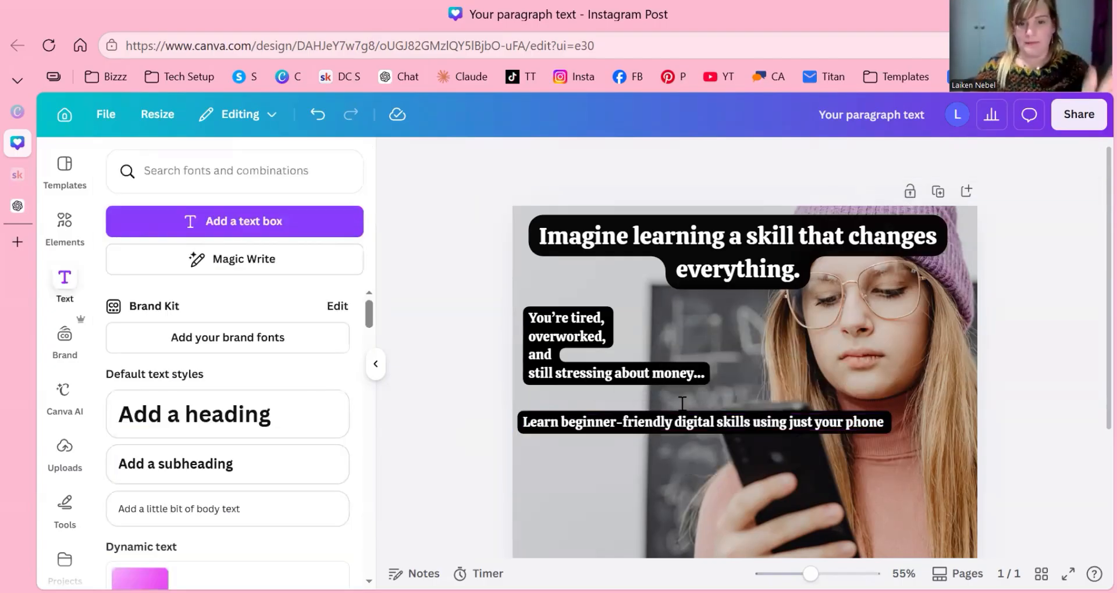
Split the "Learn beginner-friendly…" text into four left-aligned lines and line it up directly beneath the "You're tired…" block
{"action": "left_click_drag", "start_coordinate": [682, 418], "coordinate": [744, 440]}
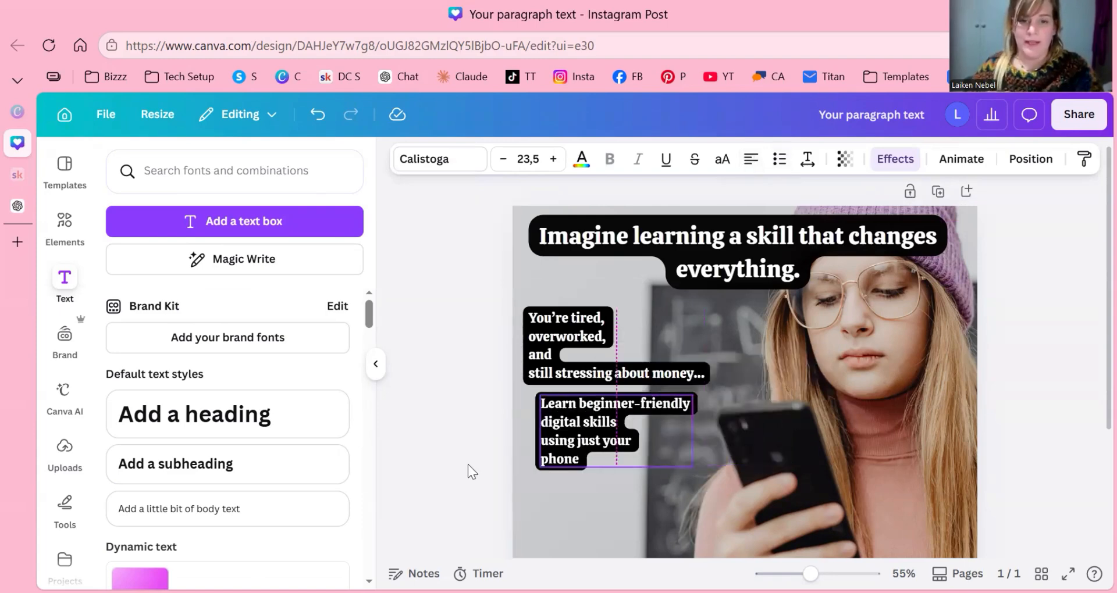
{"action": "left_click", "coordinate": [697, 177]}
{"action": "scroll", "coordinate": [696, 177], "scroll_direction": "down", "scroll_amount": 3}
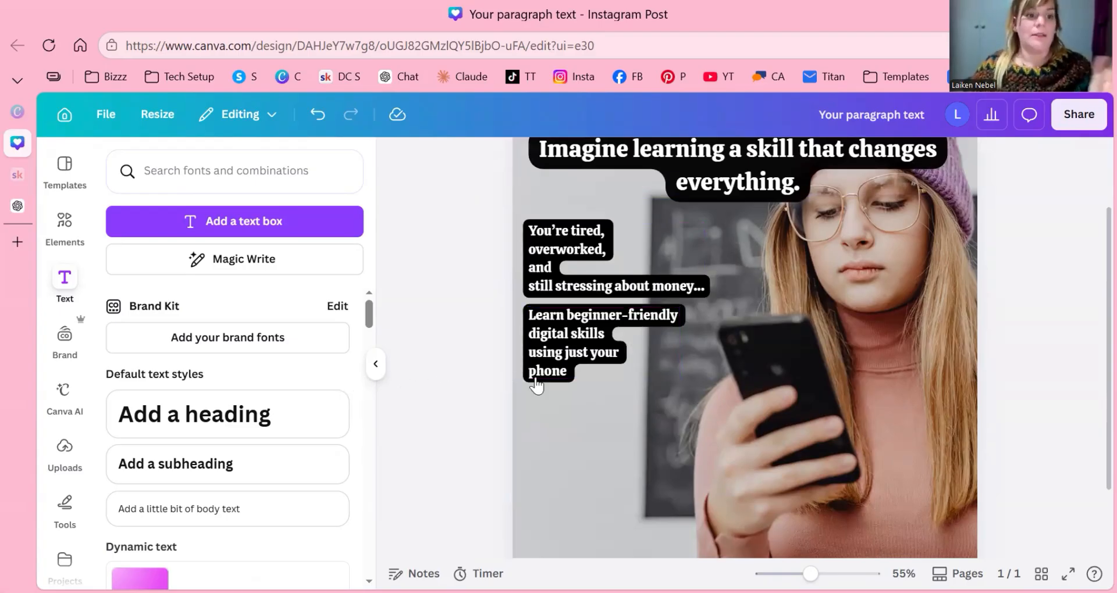
Switch to ChatGPT and copy the CTA line "Comment 'INFO' and I'll show you the recipe" without the heart
{"action": "mouse_move", "coordinate": [18, 206]}
{"action": "left_click", "coordinate": [105, 207]}
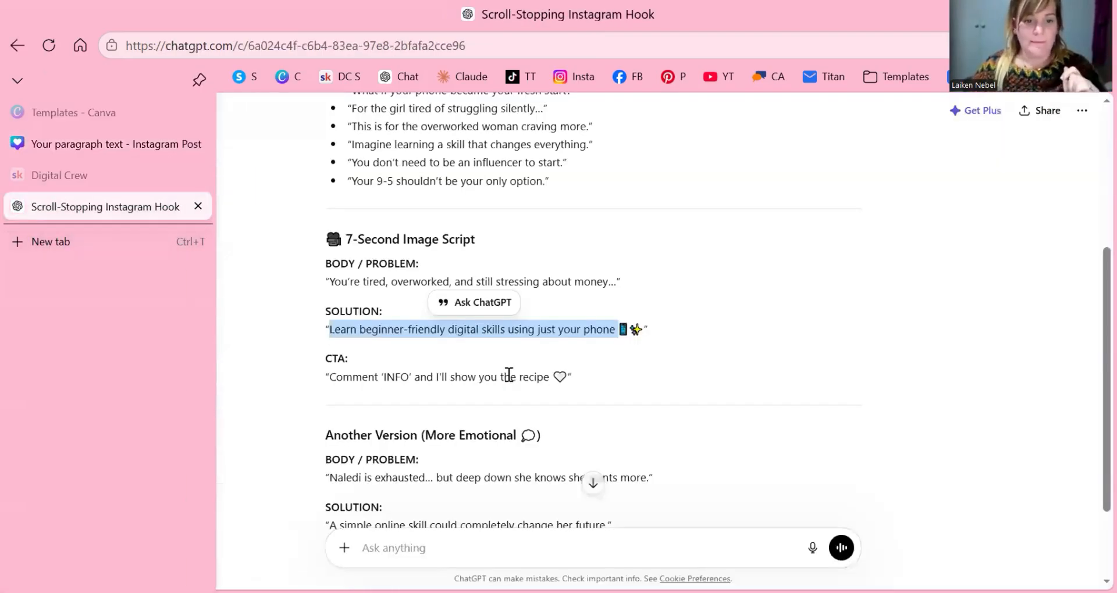
{"action": "left_click_drag", "start_coordinate": [328, 377], "coordinate": [549, 377]}
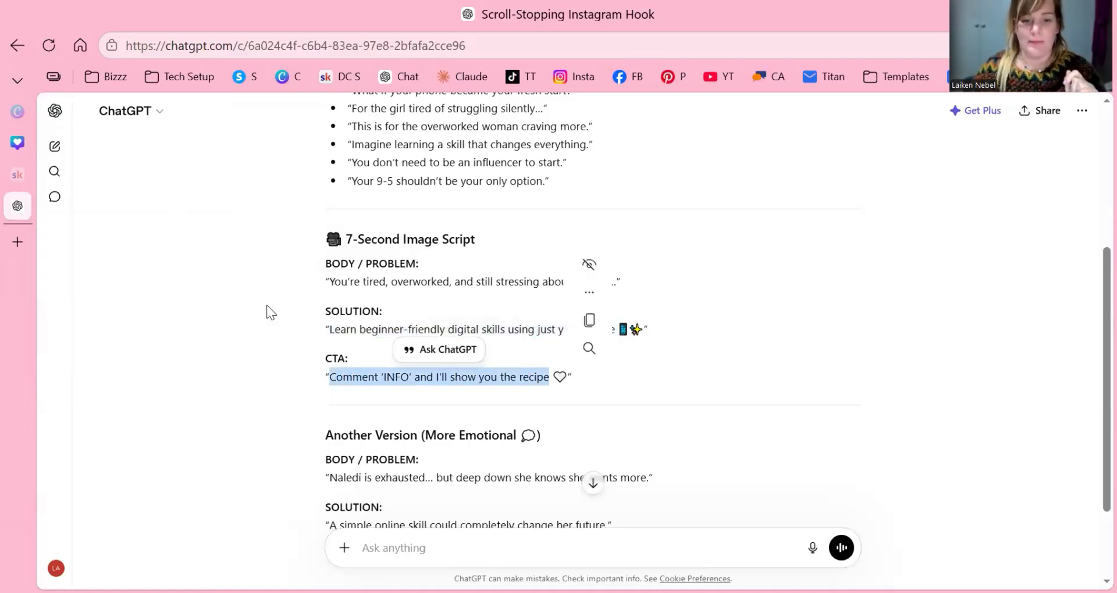
{"action": "right_click", "coordinate": [509, 377]}
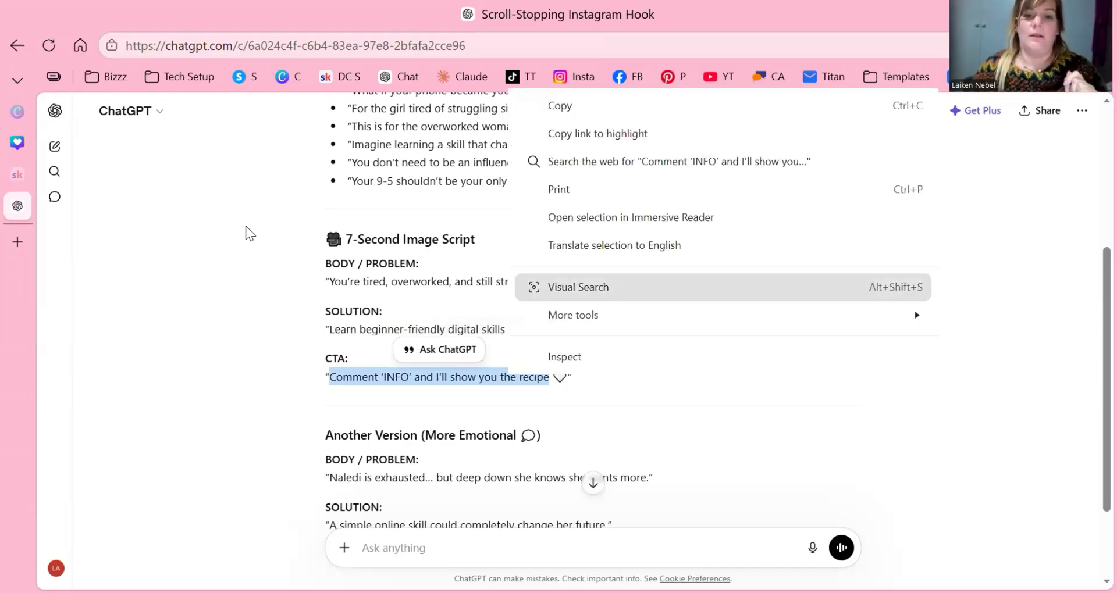
{"action": "key", "text": "Return"}
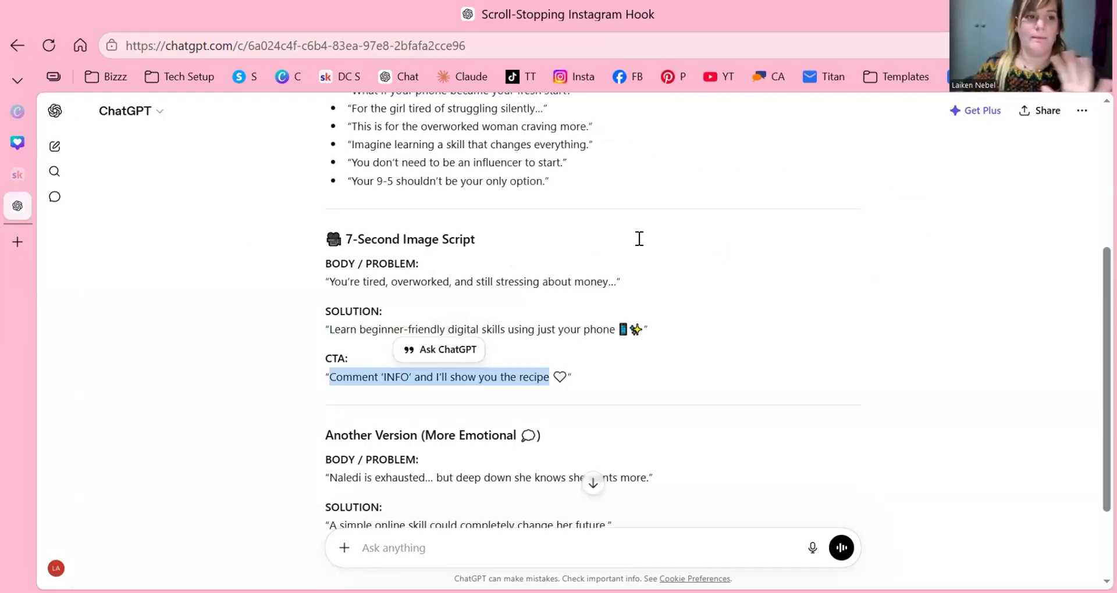
Return to the Canva design, paste the CTA line into a new text box, and place it lower on the photo, aligned with the text blocks above
{"action": "key", "text": "ctrl+Tab"}
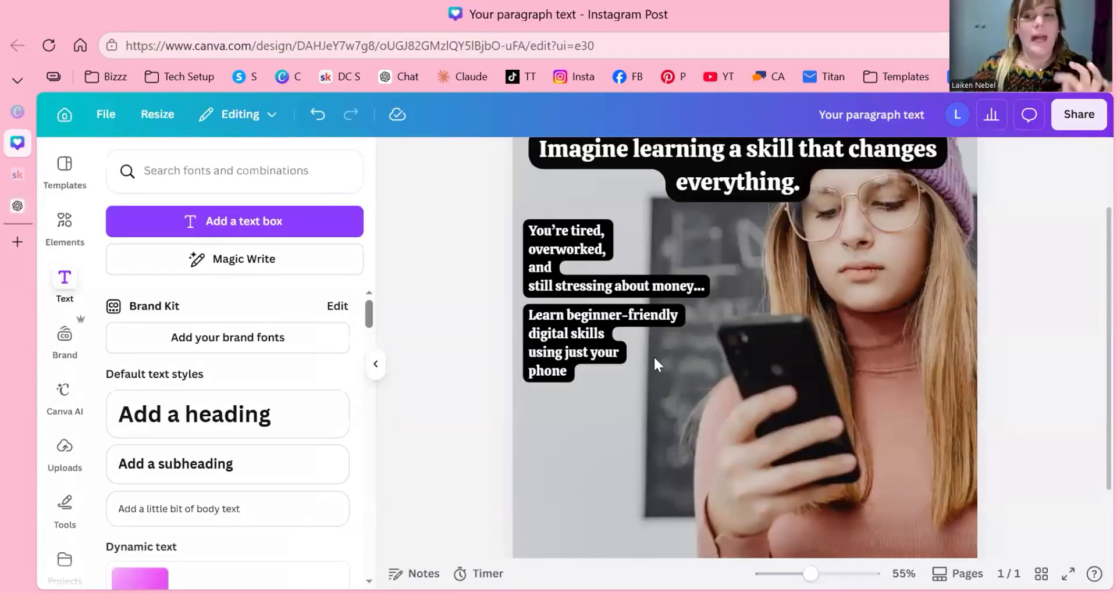
{"action": "key", "text": "t"}
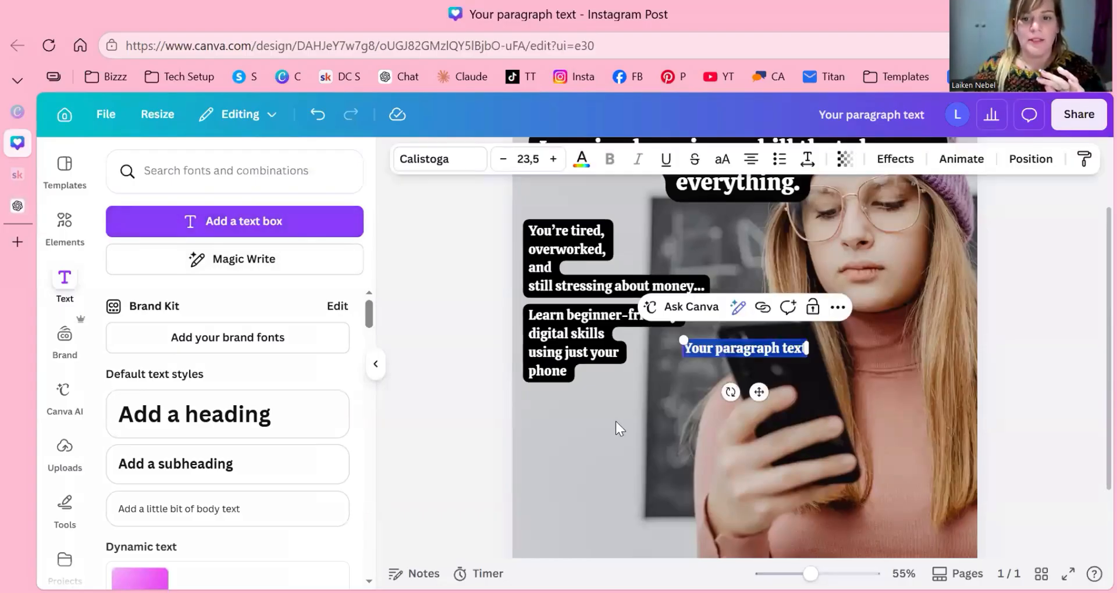
{"action": "right_click", "coordinate": [612, 423]}
{"action": "key", "text": "Down"}
{"action": "key", "text": "Down"}
{"action": "key", "text": "Down"}
{"action": "key", "text": "Down"}
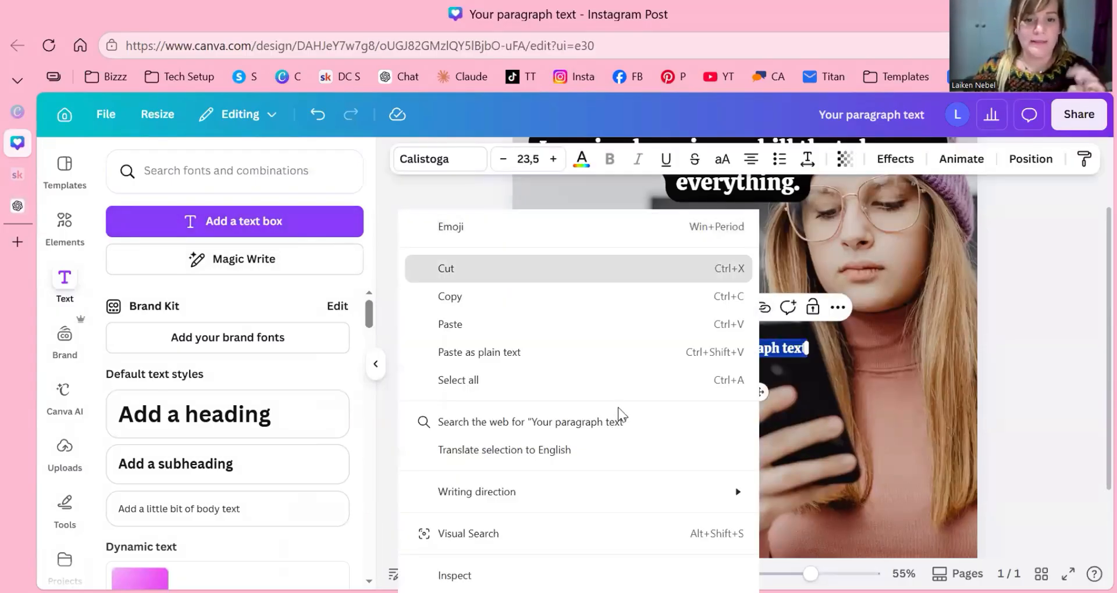
{"action": "key", "text": "Escape"}
{"action": "left_click", "coordinate": [619, 464]}
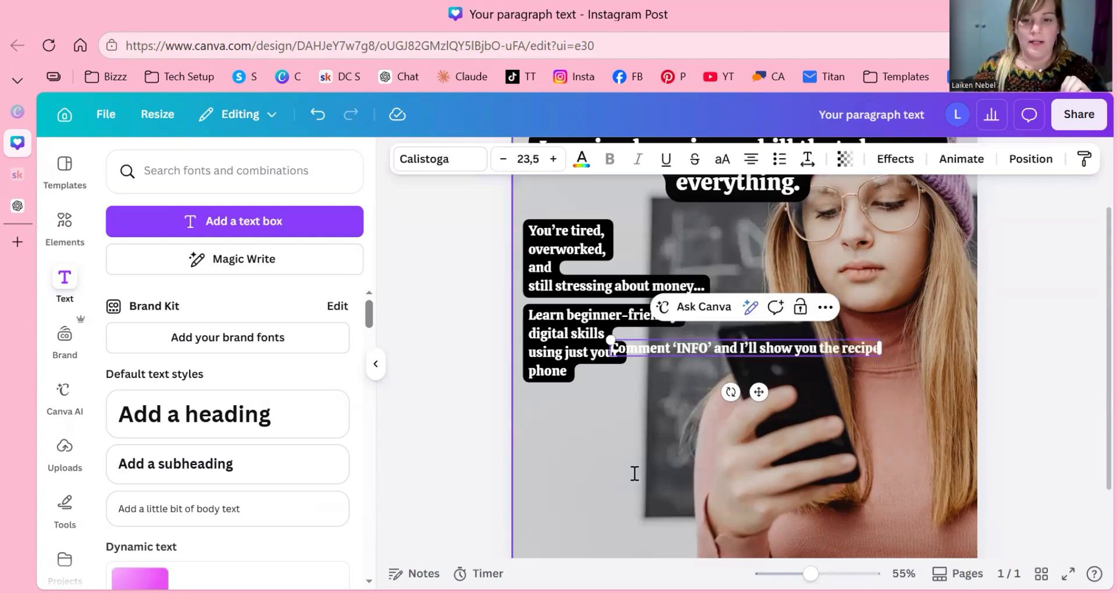
{"action": "left_click", "coordinate": [620, 472]}
{"action": "left_click_drag", "start_coordinate": [748, 349], "coordinate": [662, 441]}
{"action": "key", "text": "ctrl+z"}
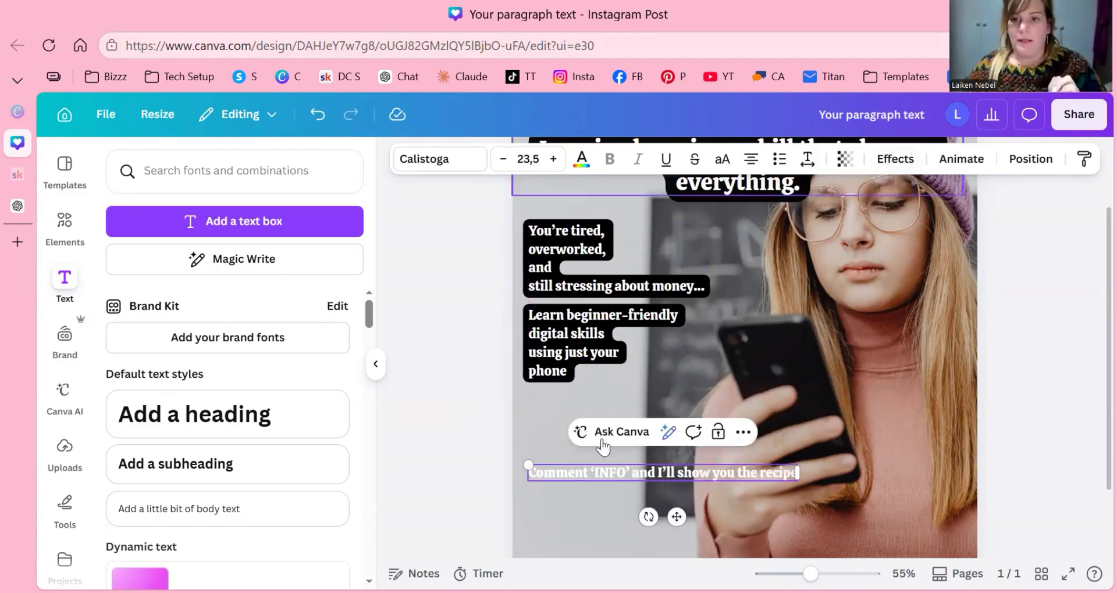
Apply the Background effect to the "Comment 'INFO' and I'll show you the recipe" text
{"action": "left_click", "coordinate": [894, 158]}
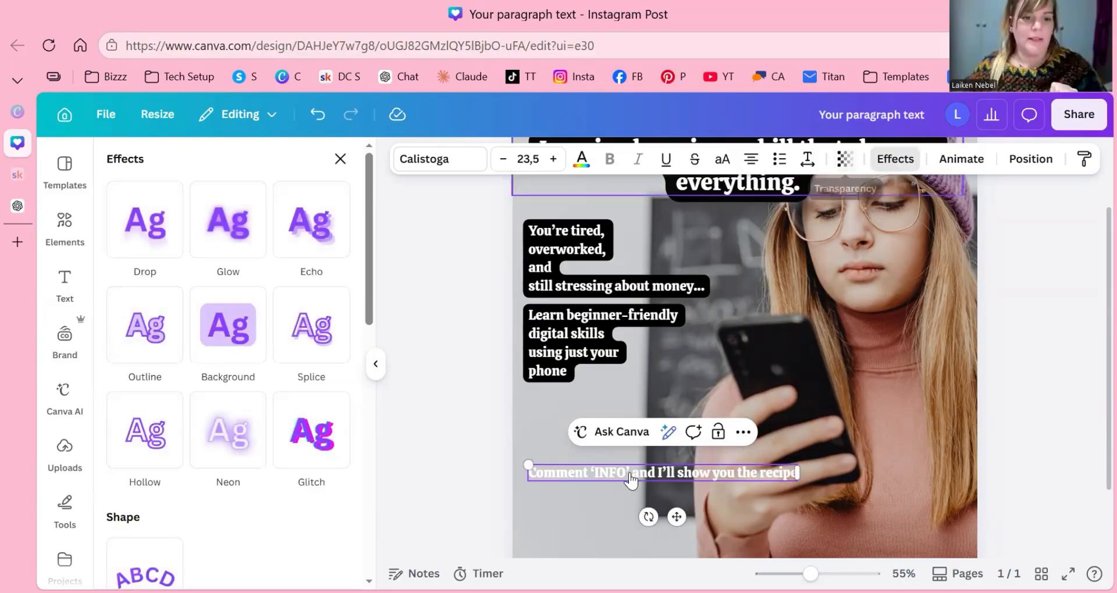
{"action": "left_click", "coordinate": [228, 324]}
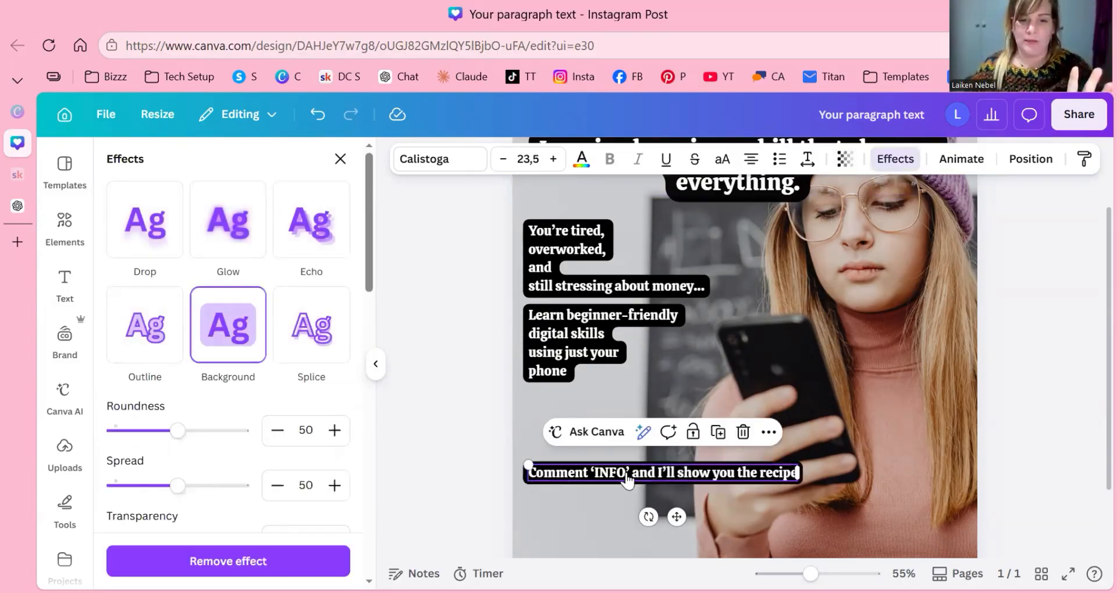
{"action": "key", "text": "Escape"}
{"action": "key", "text": "Escape"}
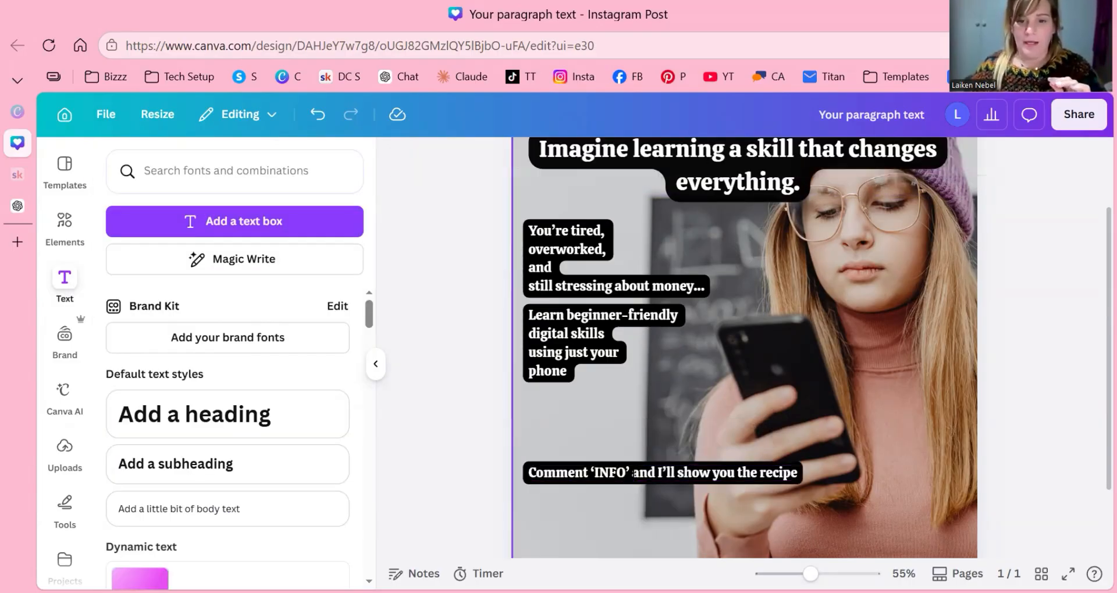
Break the CTA text into two lines after "Comment 'INFO'"
{"action": "left_click", "coordinate": [630, 472]}
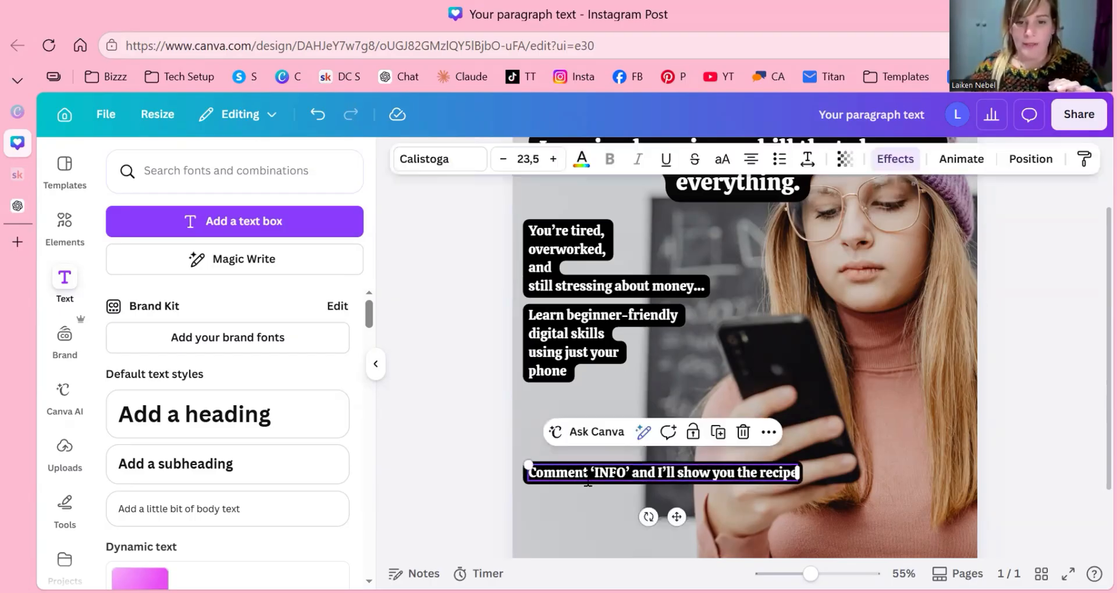
{"action": "left_click", "coordinate": [606, 466]}
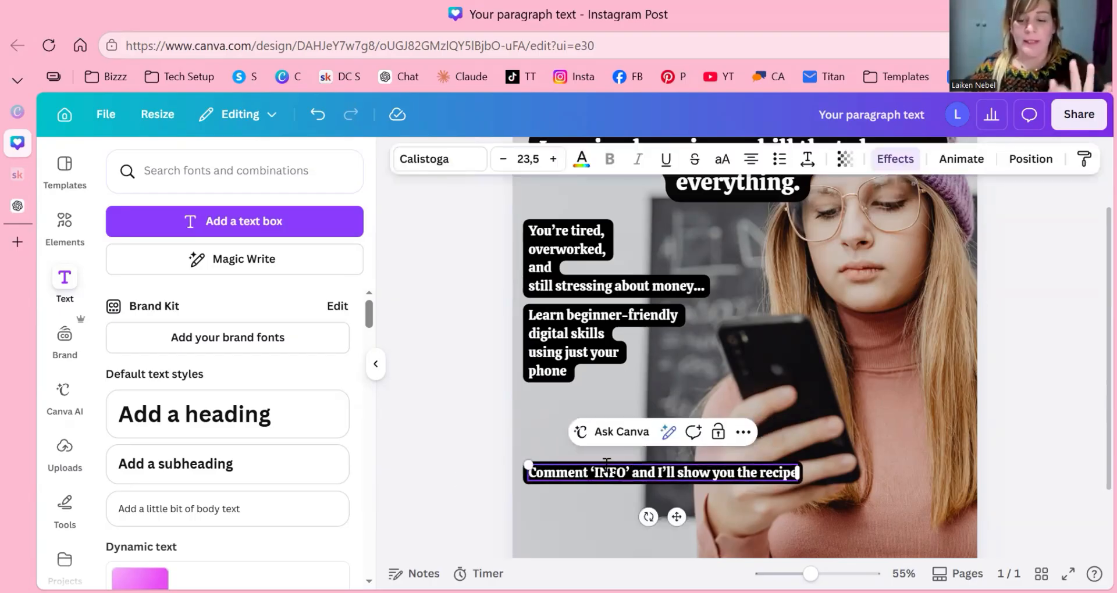
{"action": "key", "text": "Return"}
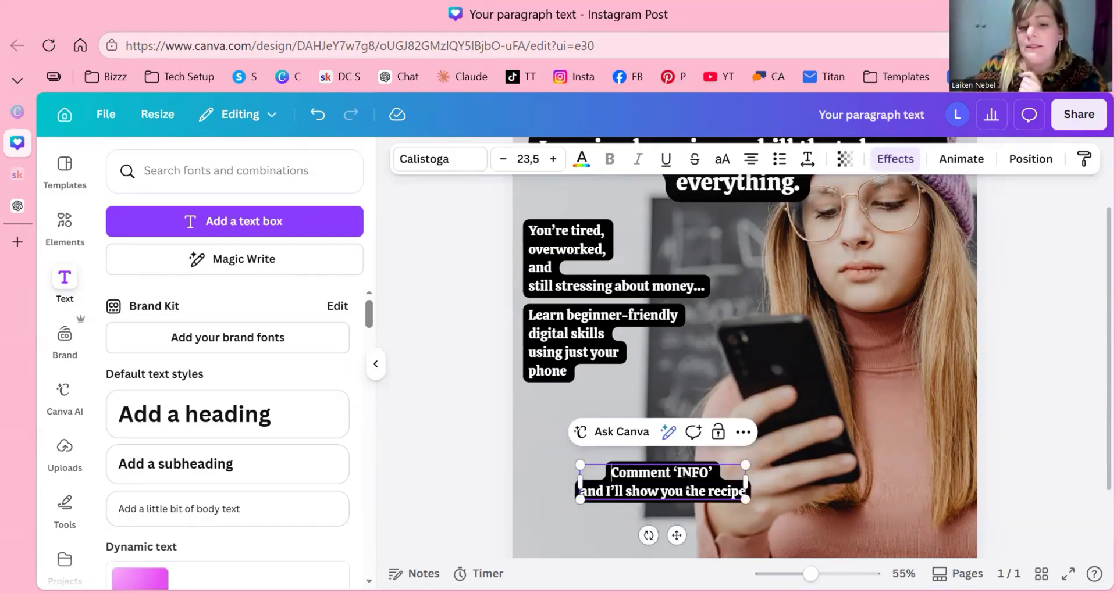
Increase the font size of only the "Comment 'INFO'" line to 36,5
{"action": "left_click_drag", "start_coordinate": [611, 474], "coordinate": [677, 474]}
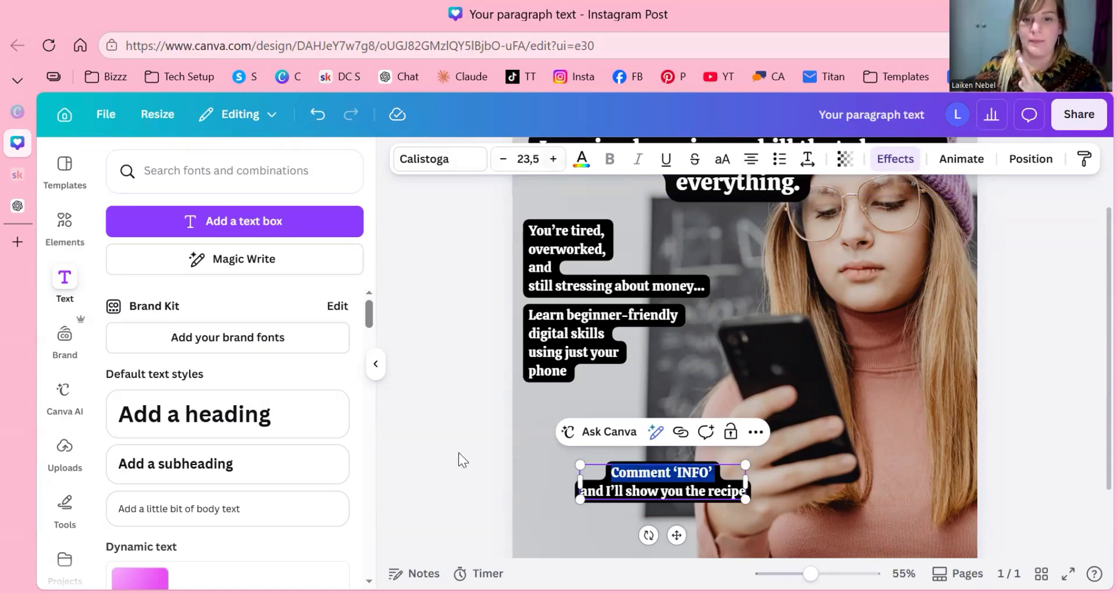
{"action": "key", "text": "ctrl+shift+period"}
{"action": "key", "text": "ctrl+shift+period"}
{"action": "key", "text": "ctrl+shift+period"}
{"action": "key", "text": "ctrl+shift+period"}
{"action": "key", "text": "ctrl+shift+period"}
{"action": "key", "text": "ctrl+shift+period"}
{"action": "key", "text": "ctrl+shift+period"}
{"action": "key", "text": "ctrl+shift+period"}
{"action": "key", "text": "ctrl+shift+period"}
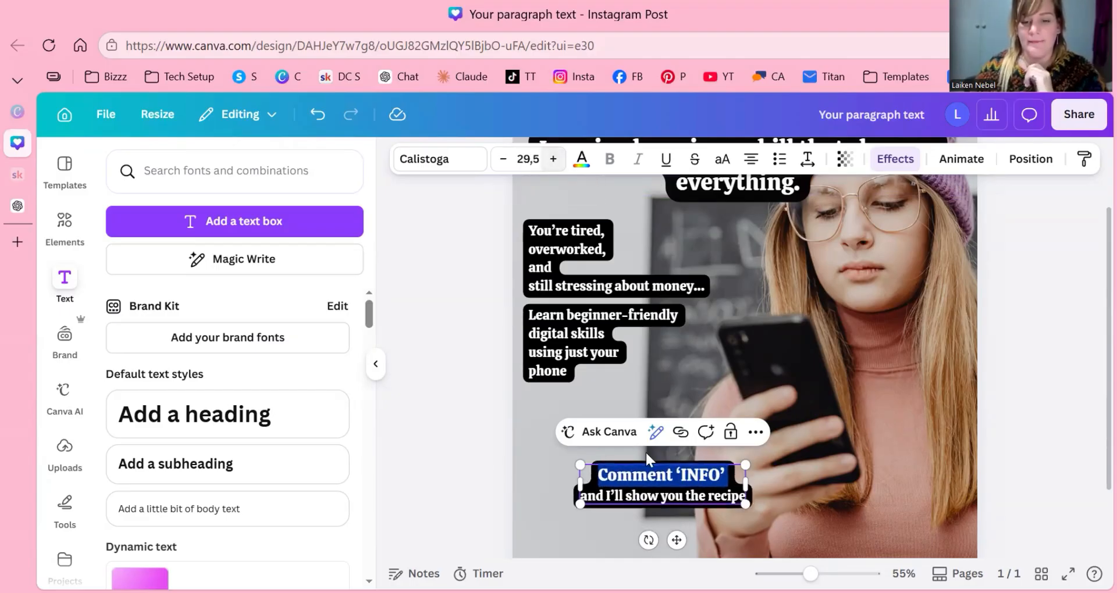
{"action": "key", "text": "ctrl+shift+period"}
{"action": "key", "text": "ctrl+shift+period"}
{"action": "key", "text": "ctrl+shift+period"}
{"action": "key", "text": "ctrl+shift+period"}
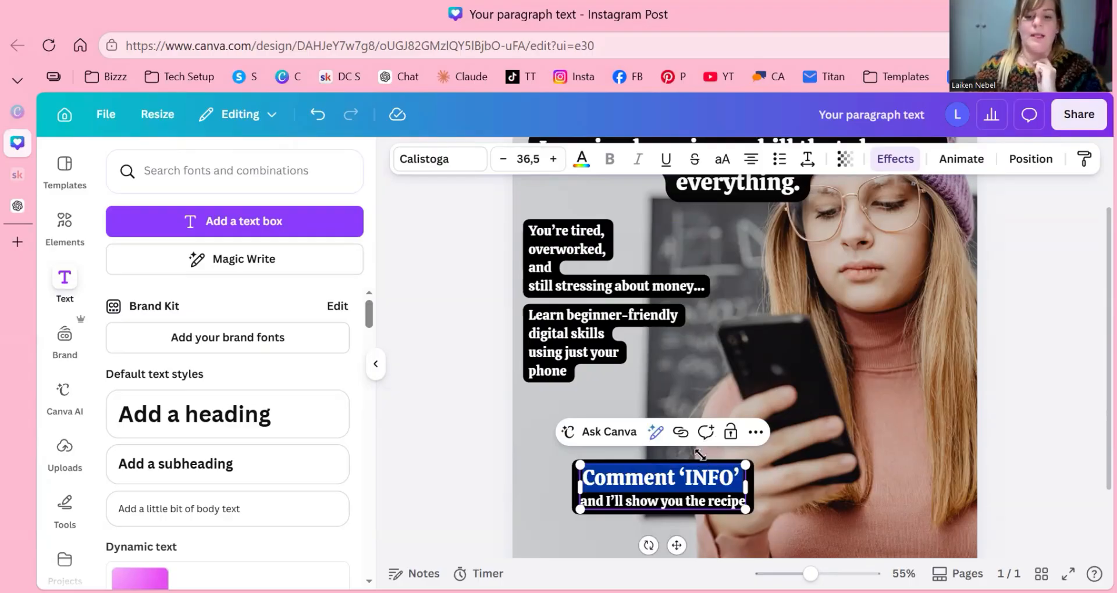
Enlarge the whole CTA text block and place it near the photo's lower-left corner, aligned with the text blocks above
{"action": "key", "text": "Escape"}
{"action": "left_click_drag", "start_coordinate": [639, 503], "coordinate": [596, 445]}
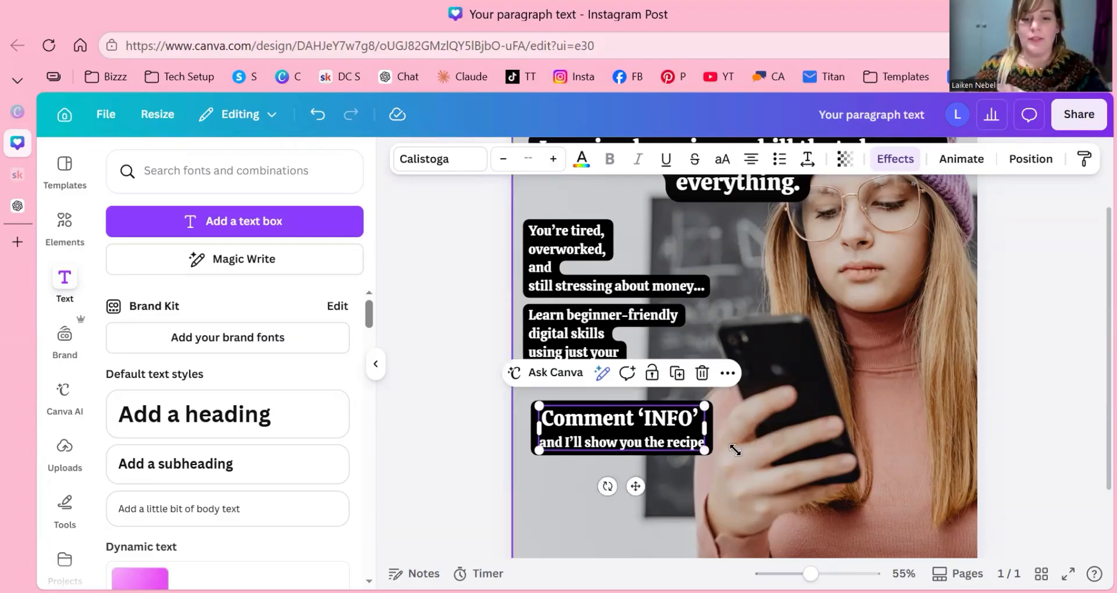
{"action": "left_click", "coordinate": [701, 448]}
{"action": "left_click_drag", "start_coordinate": [705, 451], "coordinate": [679, 494]}
{"action": "left_click", "coordinate": [1014, 477]}
{"action": "scroll", "coordinate": [1095, 424], "scroll_direction": "down", "scroll_amount": 3}
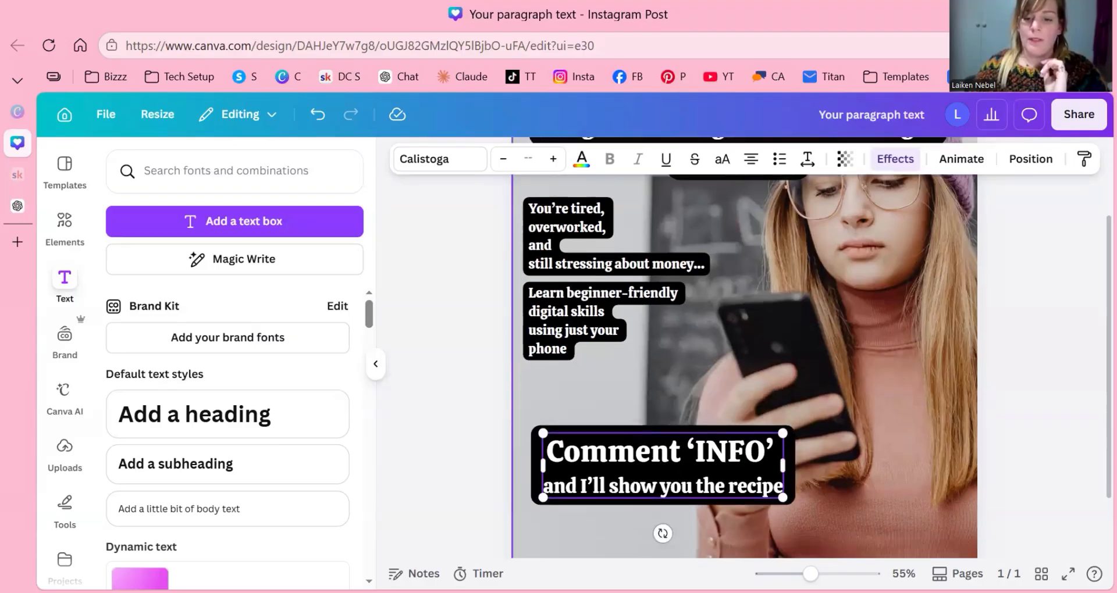
{"action": "left_click", "coordinate": [1095, 425]}
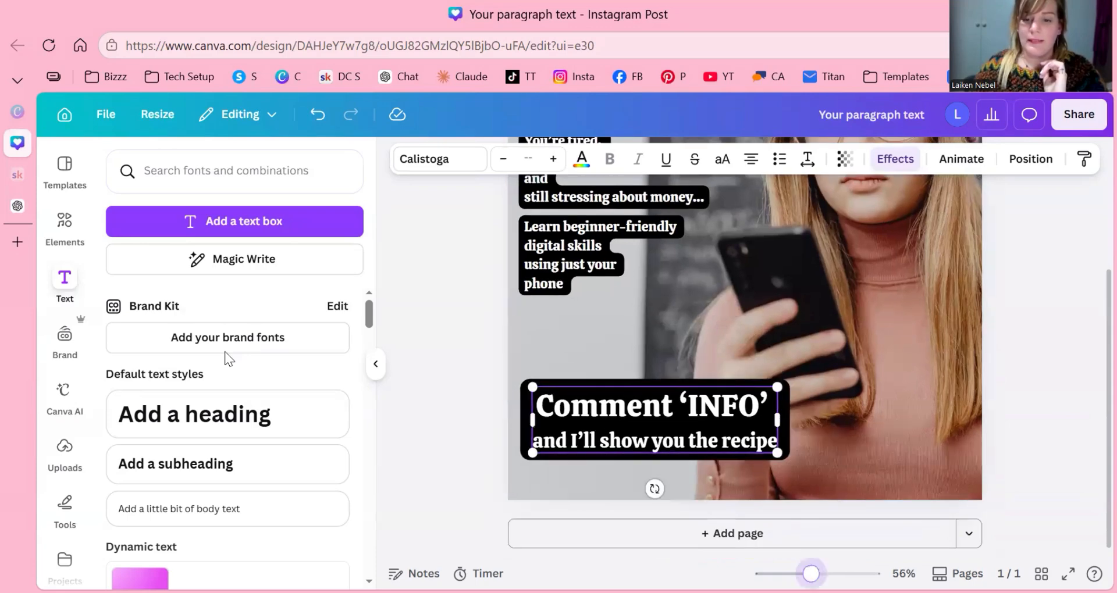
{"action": "scroll", "coordinate": [733, 437], "scroll_direction": "down", "scroll_amount": 1}
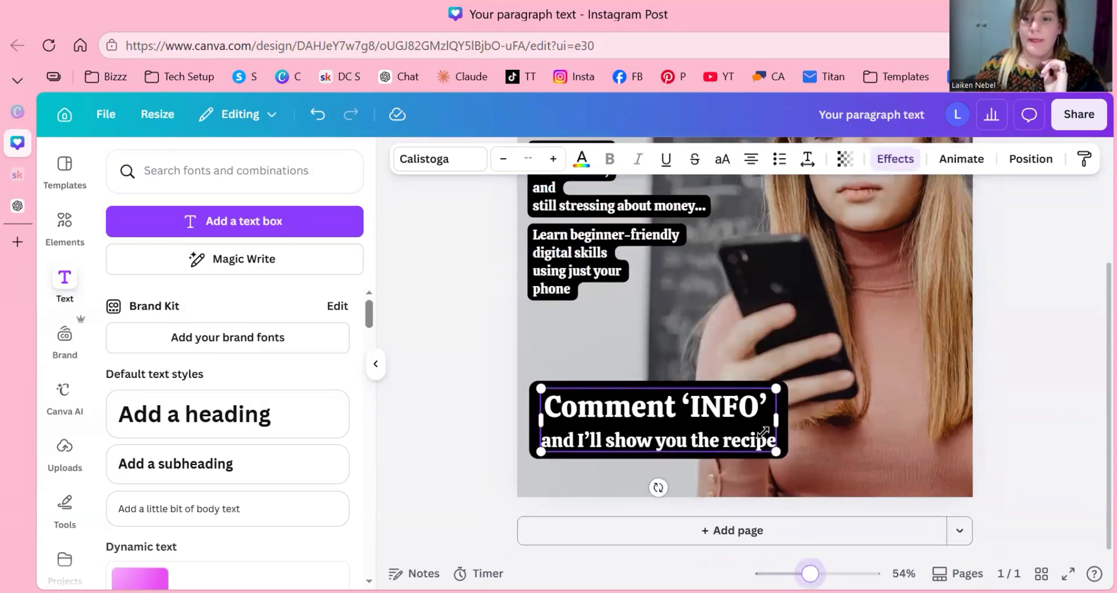
{"action": "scroll", "coordinate": [763, 431], "scroll_direction": "down", "scroll_amount": 3}
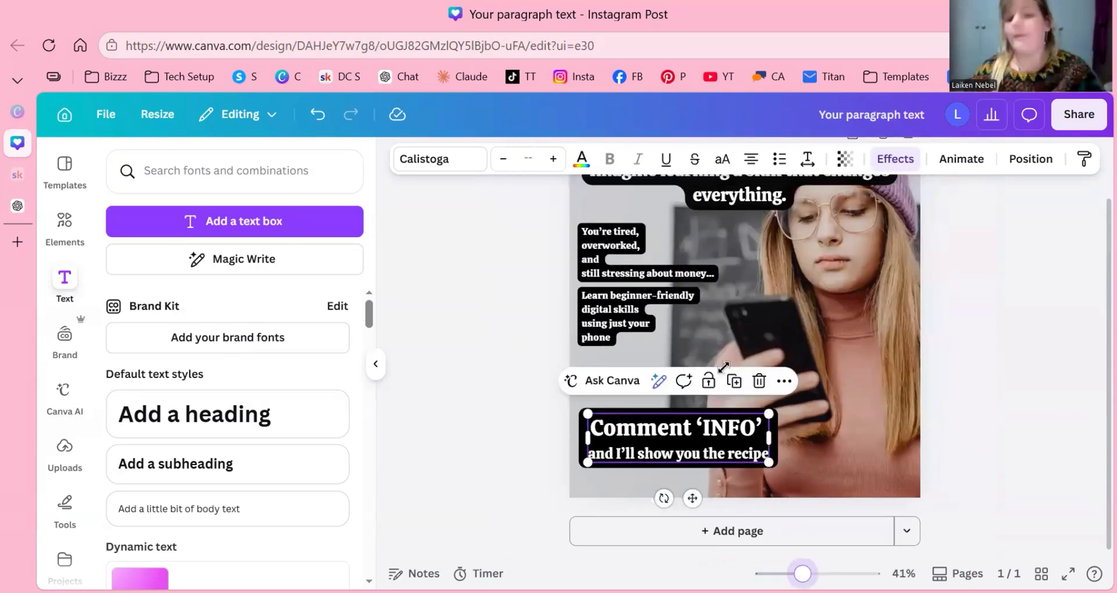
{"action": "scroll", "coordinate": [723, 367], "scroll_direction": "down", "scroll_amount": 2}
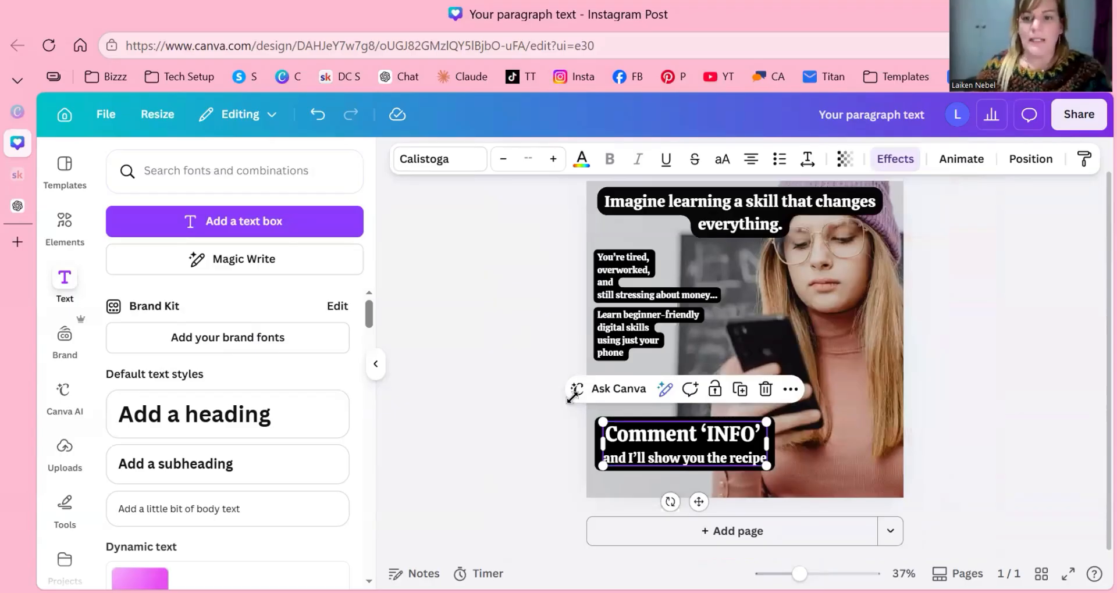
{"action": "key", "text": "Escape"}
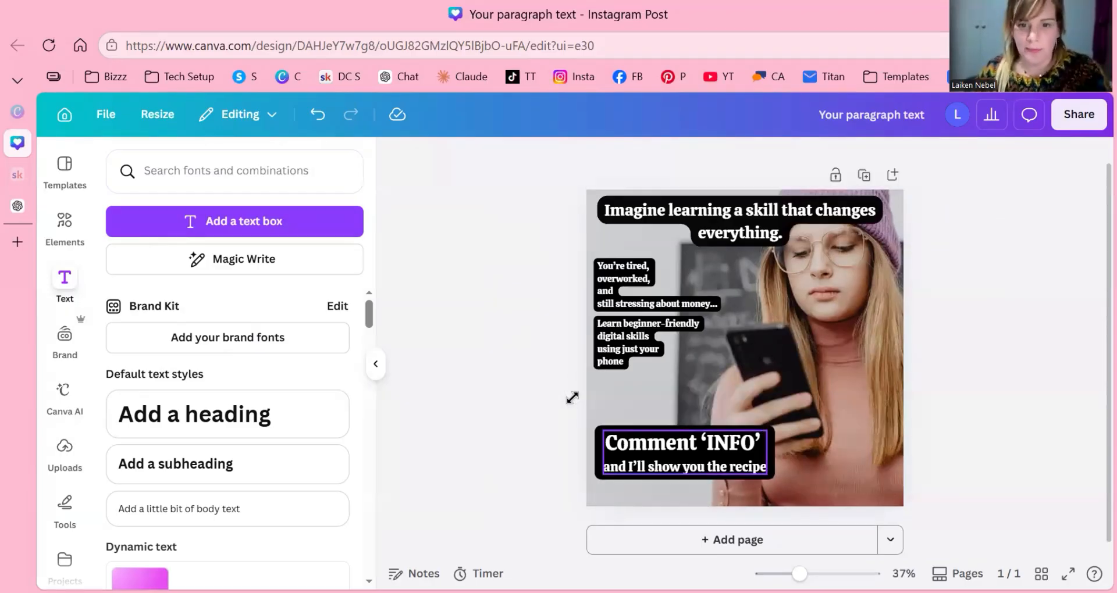
{"action": "key", "text": "Return"}
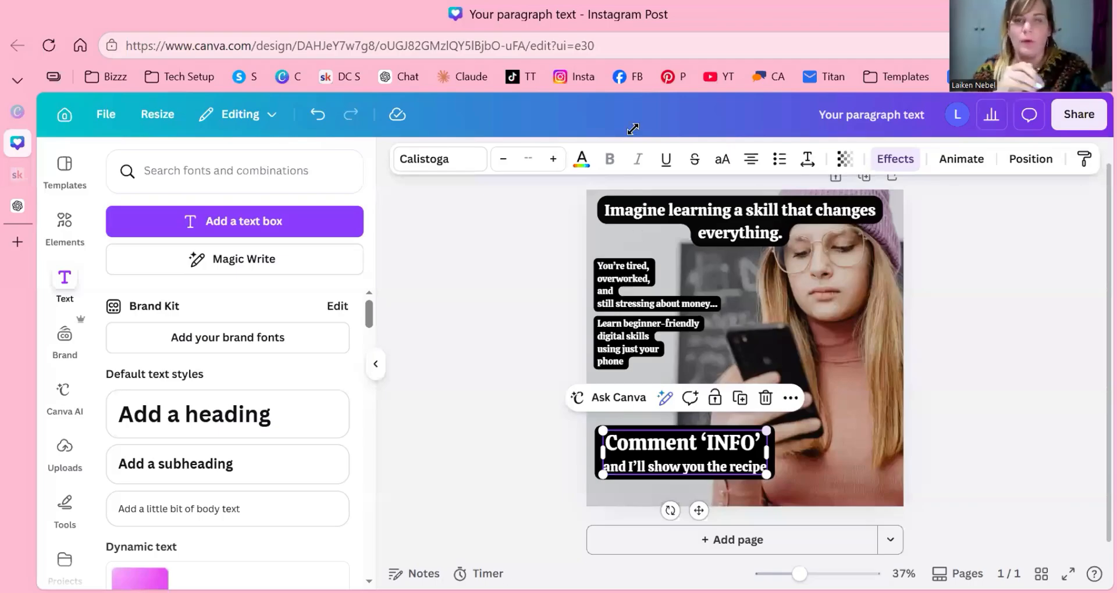
{"action": "left_click", "coordinate": [564, 359]}
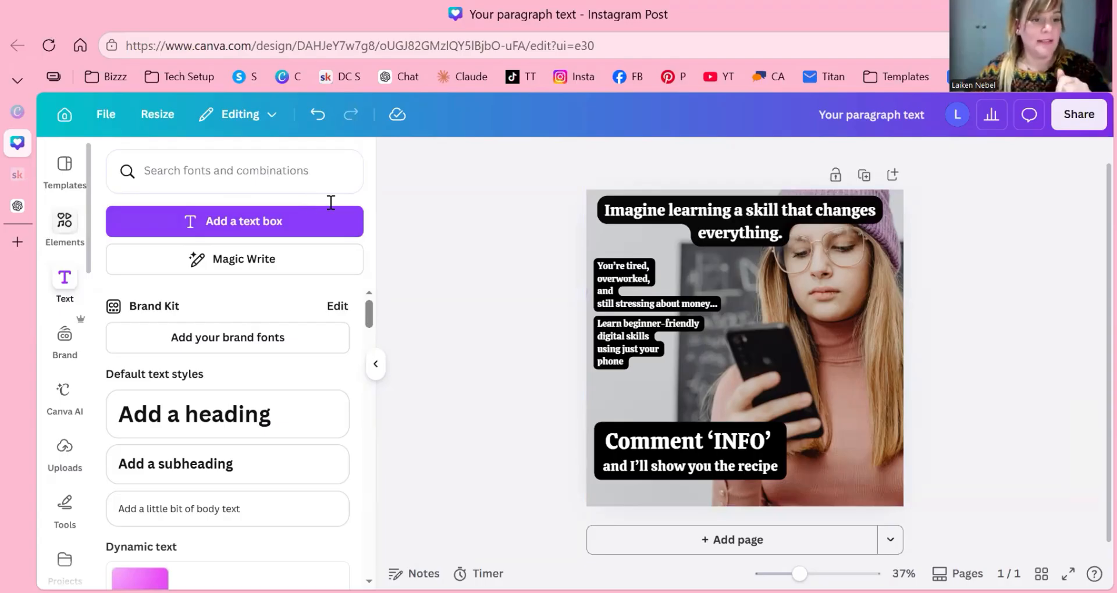
Replace the "girl with phone" photo search with an element search for "doodle" and narrow the results to graphics
{"action": "left_click", "coordinate": [64, 221]}
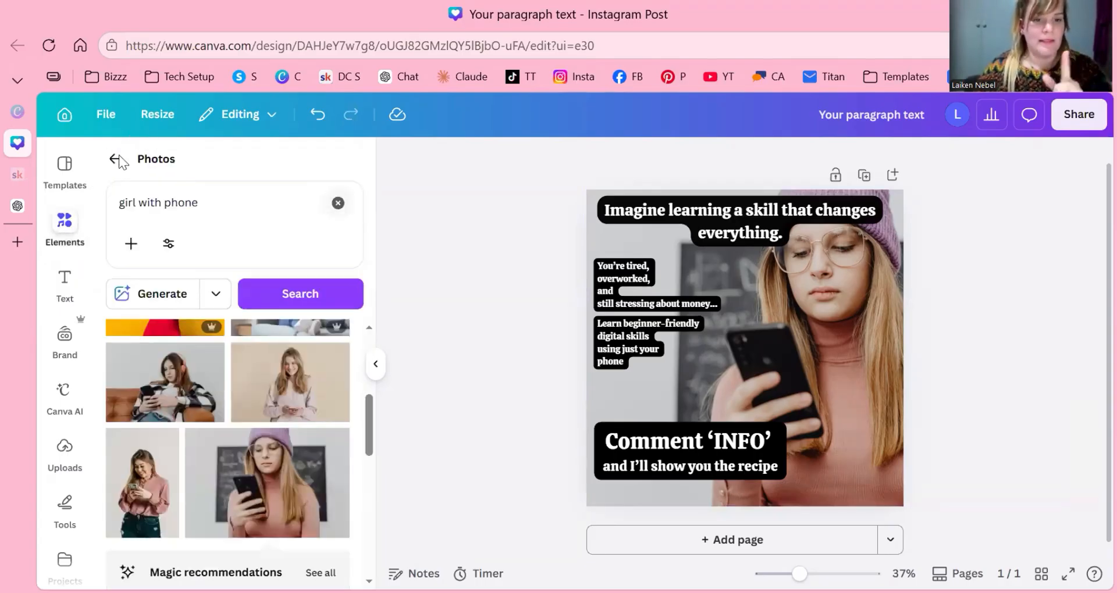
{"action": "left_click", "coordinate": [338, 203]}
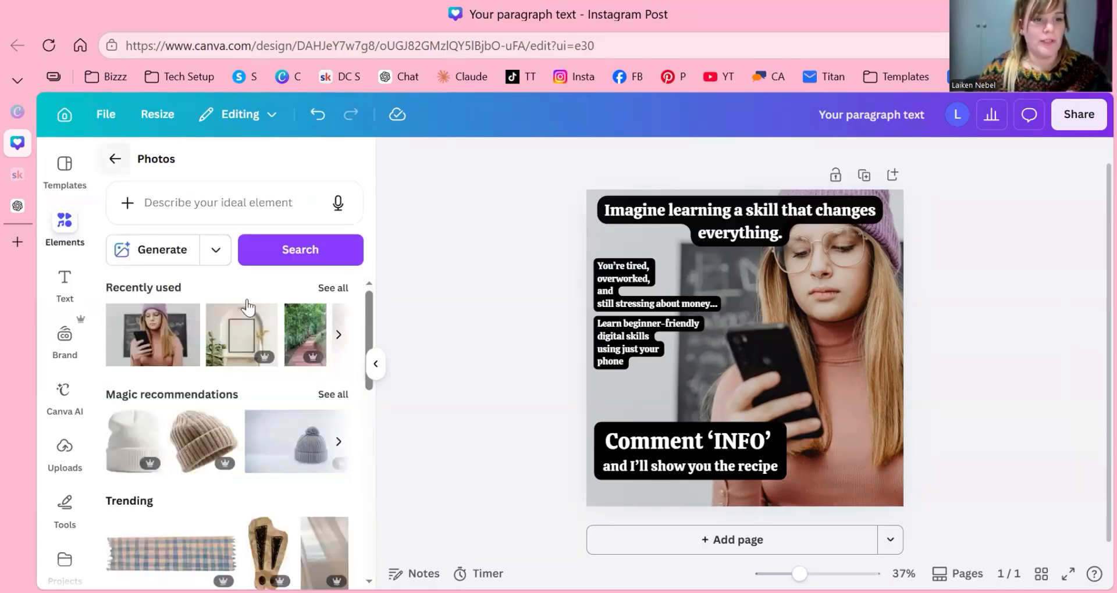
{"action": "scroll", "coordinate": [199, 172], "scroll_direction": "down", "scroll_amount": 1}
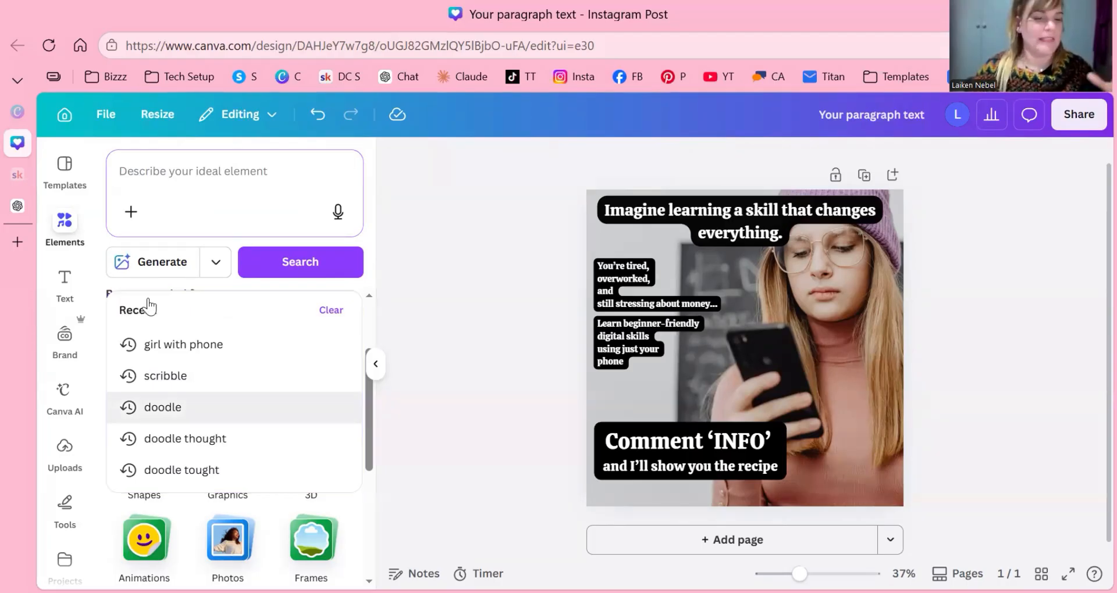
{"action": "left_click", "coordinate": [146, 406]}
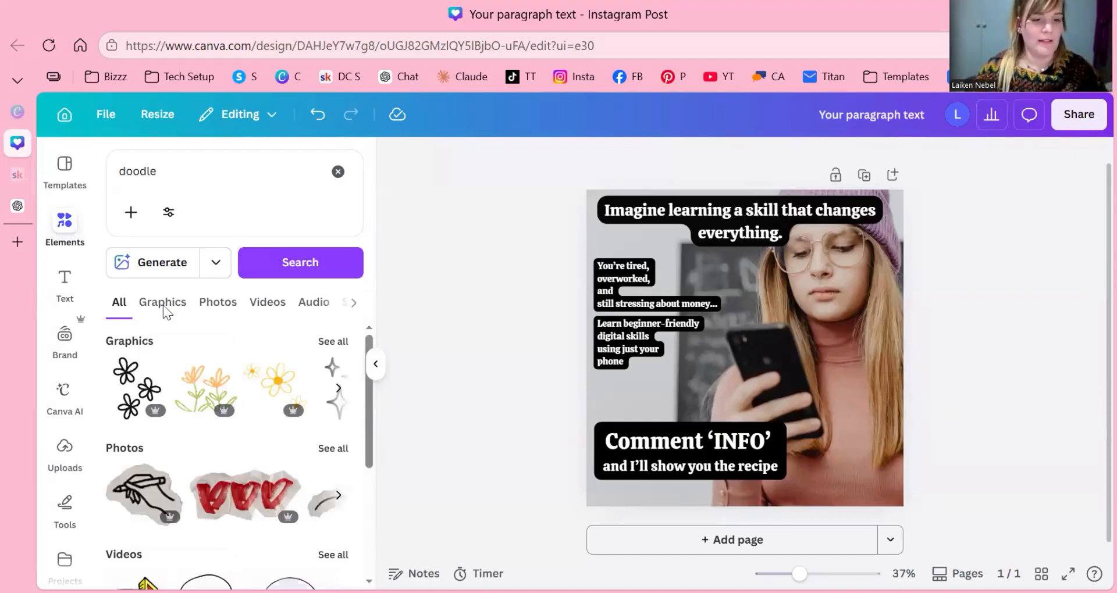
{"action": "scroll", "coordinate": [262, 471], "scroll_direction": "down", "scroll_amount": 4}
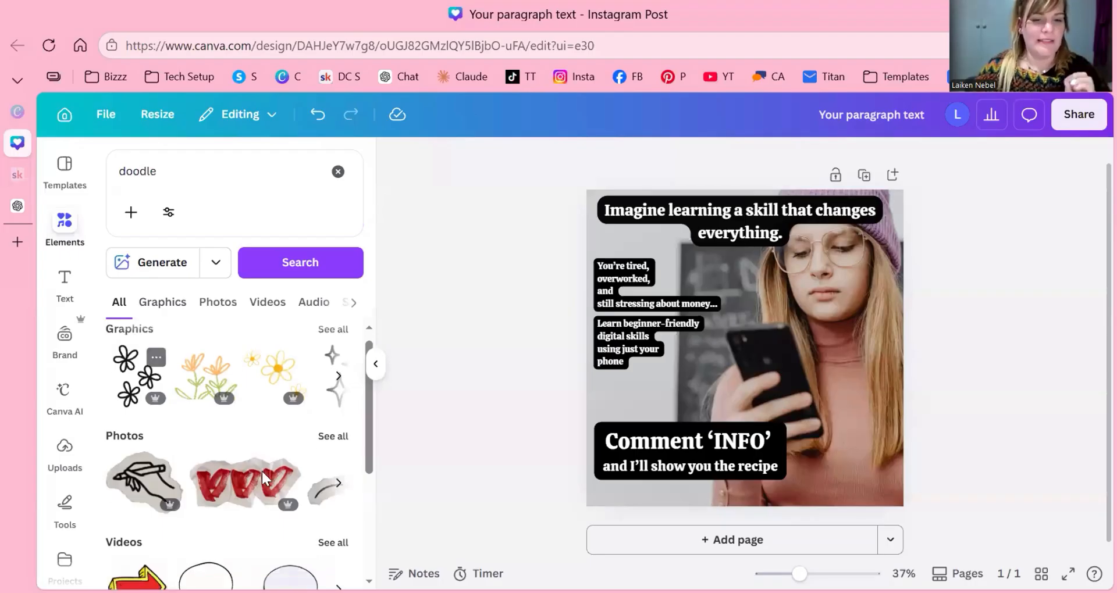
{"action": "scroll", "coordinate": [262, 471], "scroll_direction": "up", "scroll_amount": 4}
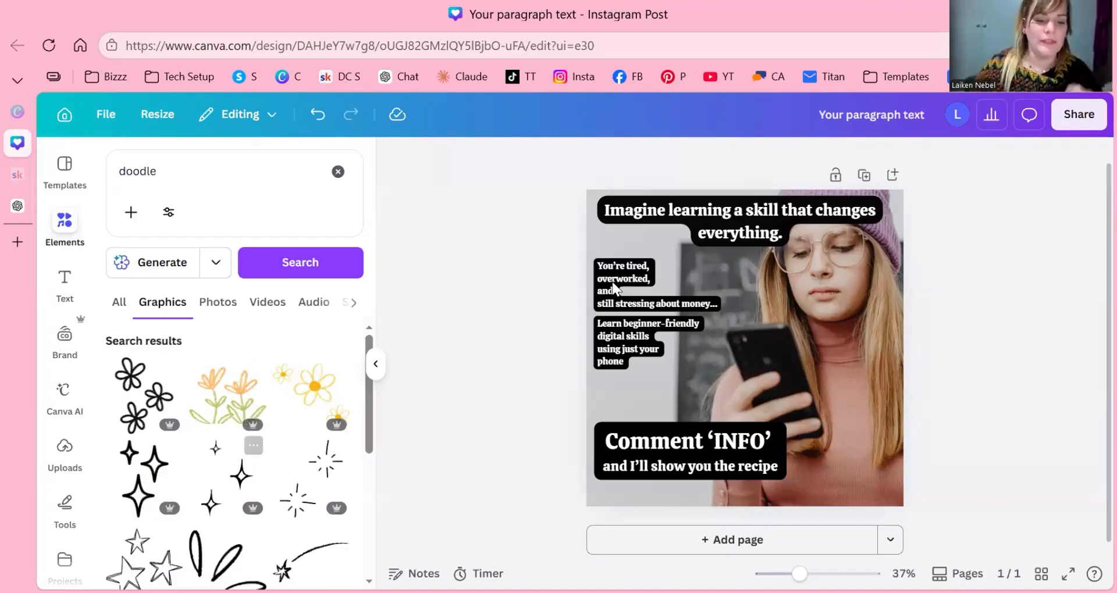
Add the outlined paper plane doodle to the design and move it just above the CTA block
{"action": "scroll", "coordinate": [273, 401], "scroll_direction": "down", "scroll_amount": 3}
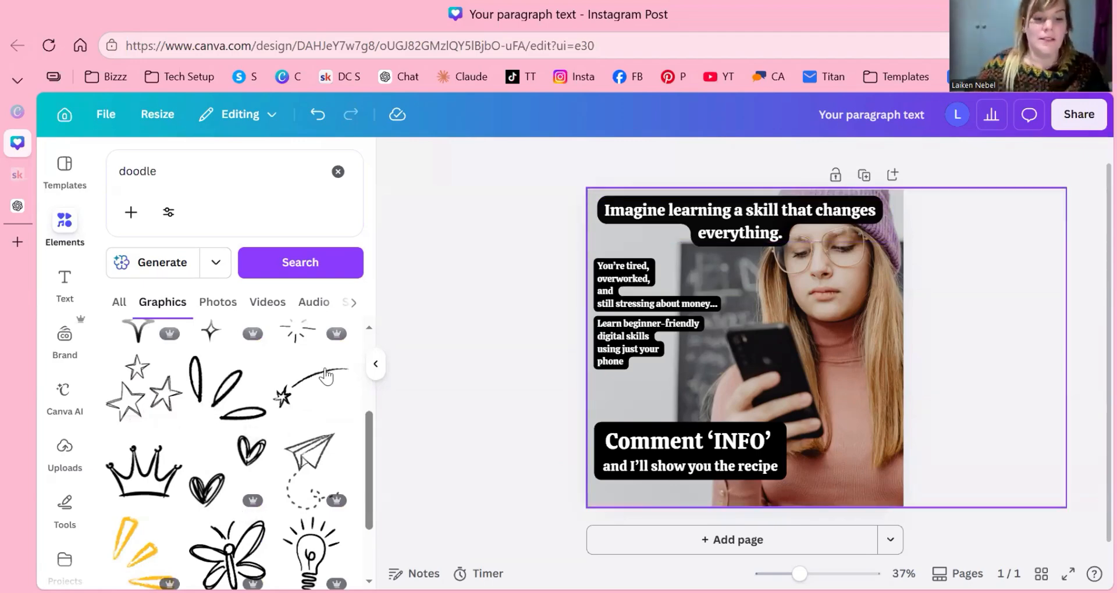
{"action": "scroll", "coordinate": [287, 402], "scroll_direction": "down", "scroll_amount": 10}
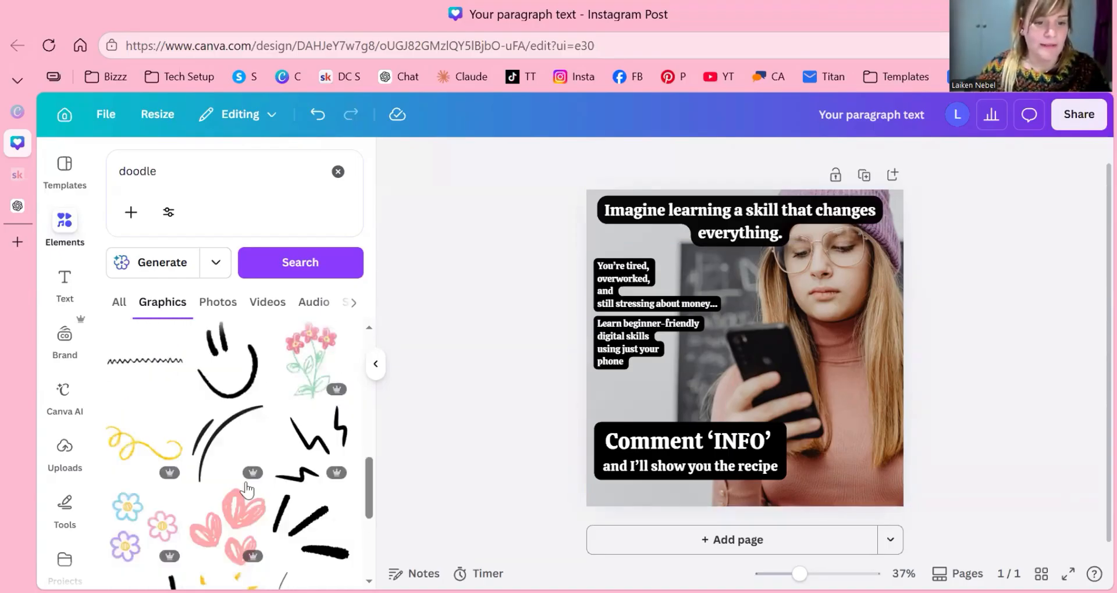
{"action": "scroll", "coordinate": [232, 407], "scroll_direction": "down", "scroll_amount": 8}
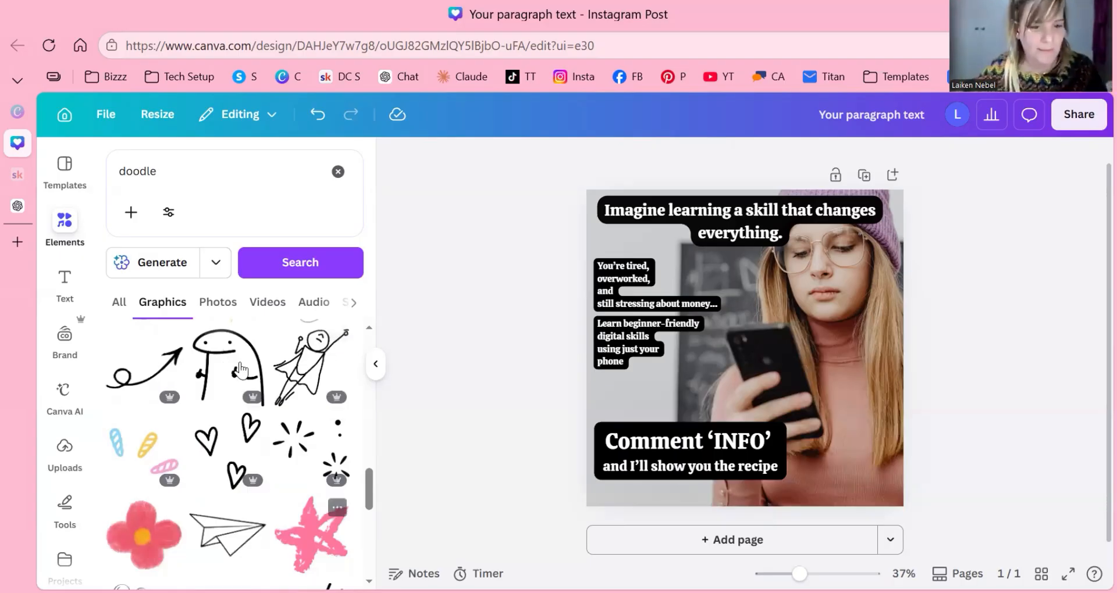
{"action": "scroll", "coordinate": [240, 369], "scroll_direction": "down", "scroll_amount": 2}
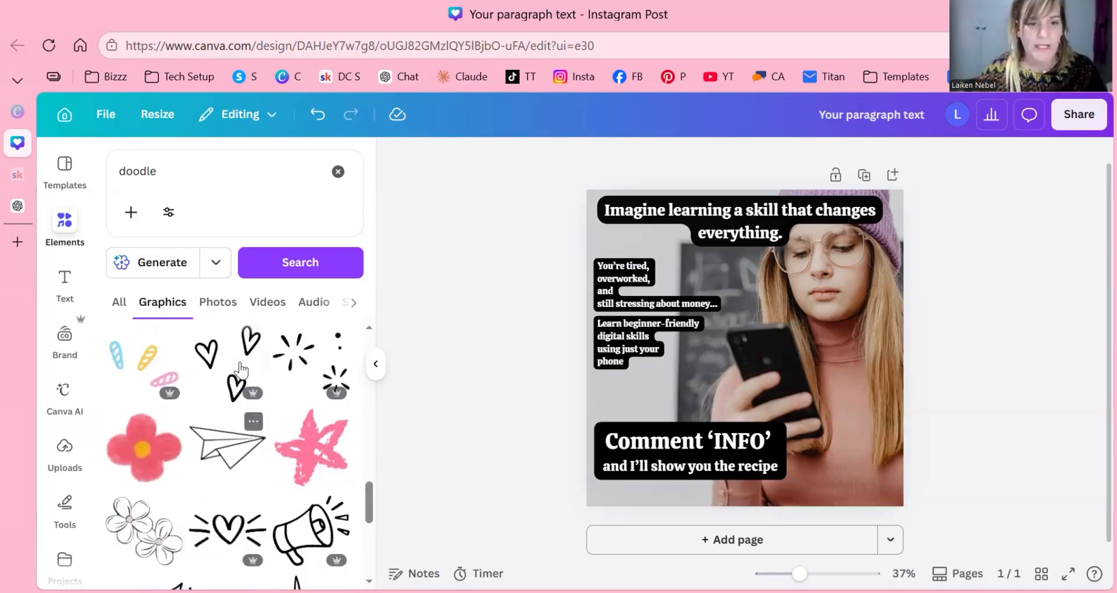
{"action": "scroll", "coordinate": [240, 368], "scroll_direction": "down", "scroll_amount": 2}
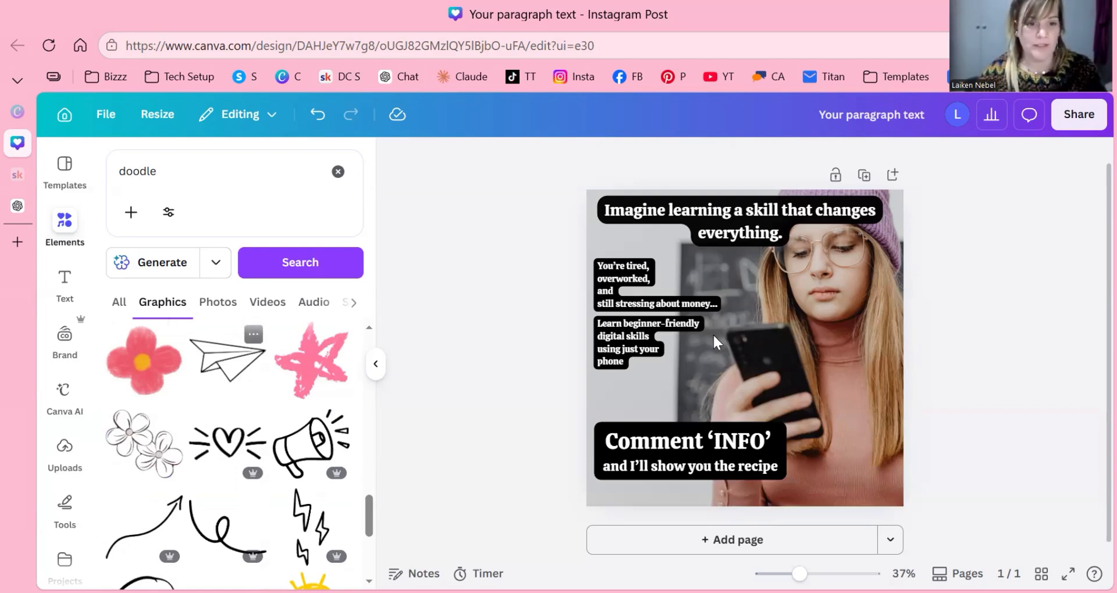
{"action": "left_click", "coordinate": [227, 357]}
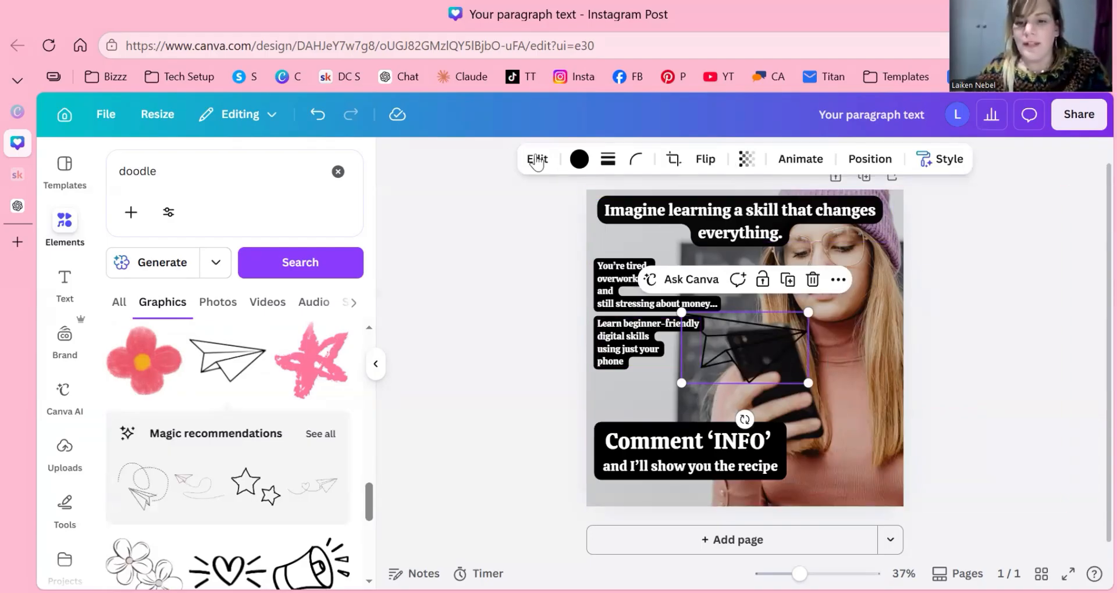
{"action": "mouse_move", "coordinate": [745, 348]}
{"action": "left_mouse_down"}
{"action": "mouse_move", "coordinate": [712, 427]}
{"action": "mouse_move", "coordinate": [671, 400]}
{"action": "mouse_move", "coordinate": [681, 400]}
{"action": "left_mouse_up"}
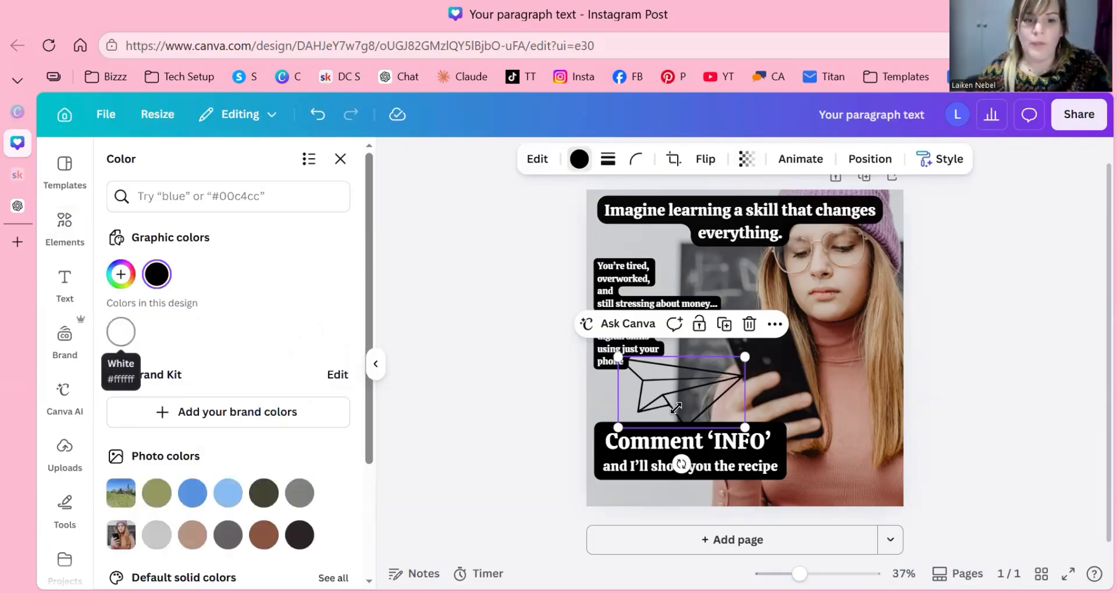
Recolour the paper plane white (#ffffff) and shrink it to fit between the "Learn beginner-friendly…" block and the CTA
{"action": "left_click", "coordinate": [120, 332]}
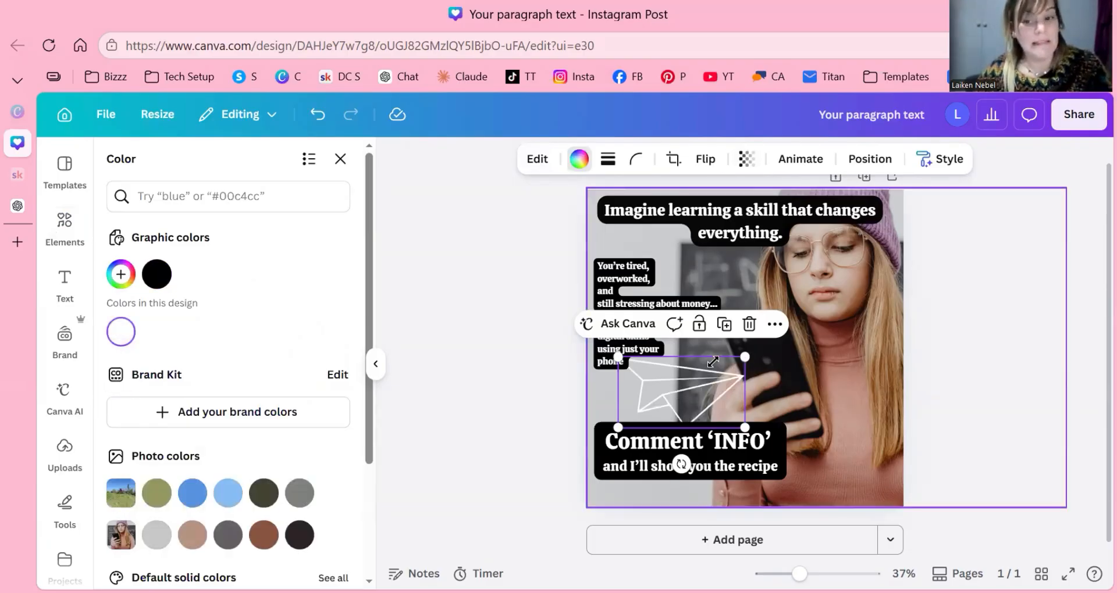
{"action": "left_click_drag", "start_coordinate": [714, 363], "coordinate": [669, 385]}
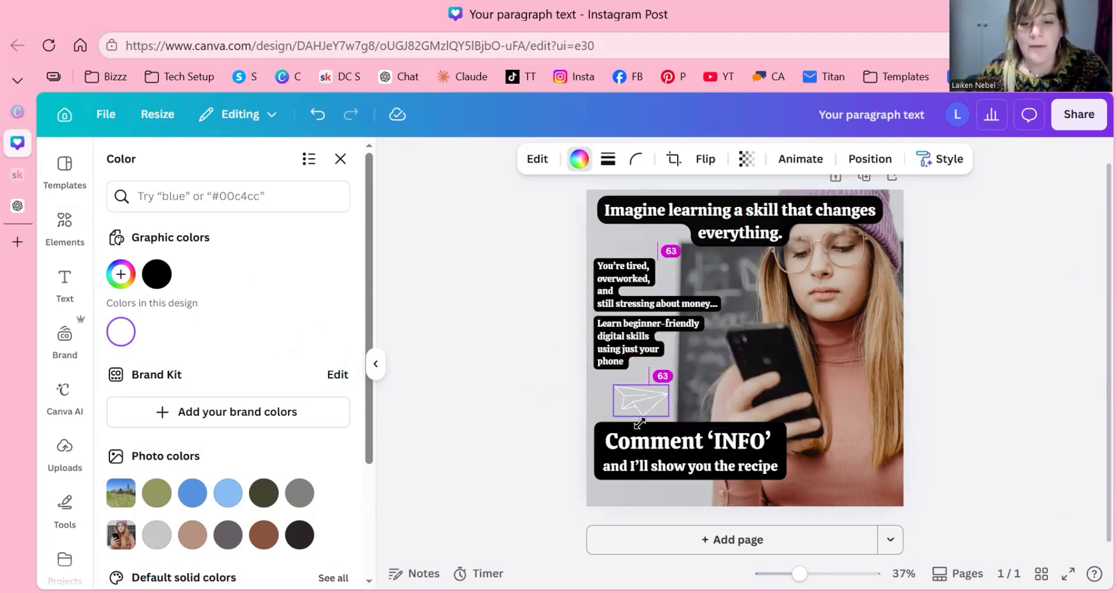
{"action": "left_click_drag", "start_coordinate": [639, 424], "coordinate": [639, 423]}
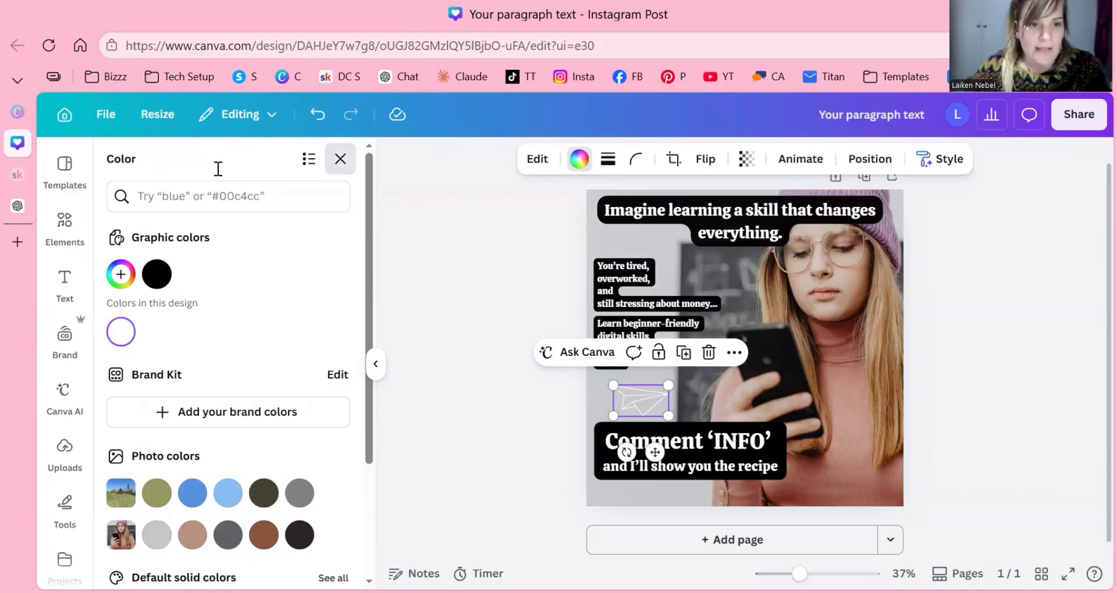
{"action": "left_click", "coordinate": [340, 159]}
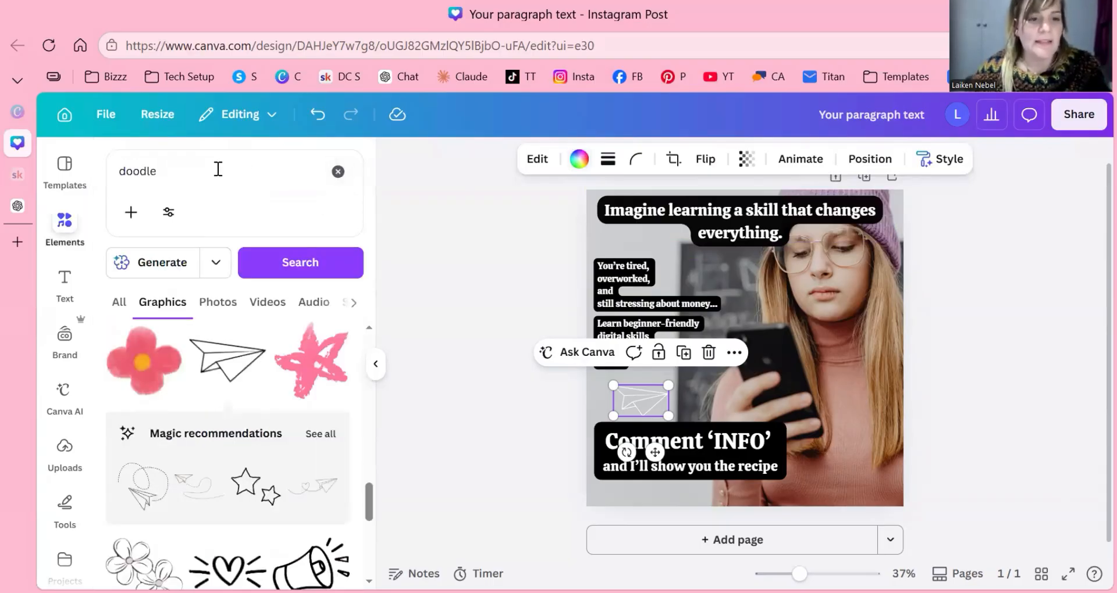
Search the element graphics for "square"
{"action": "left_click", "coordinate": [218, 168]}
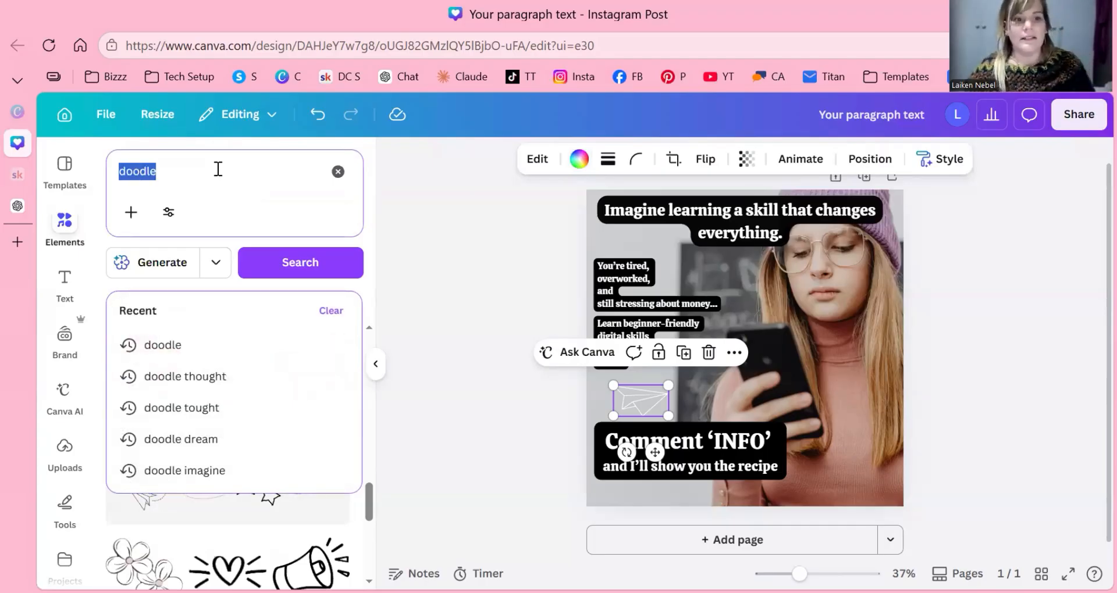
{"action": "type", "text": "square"}
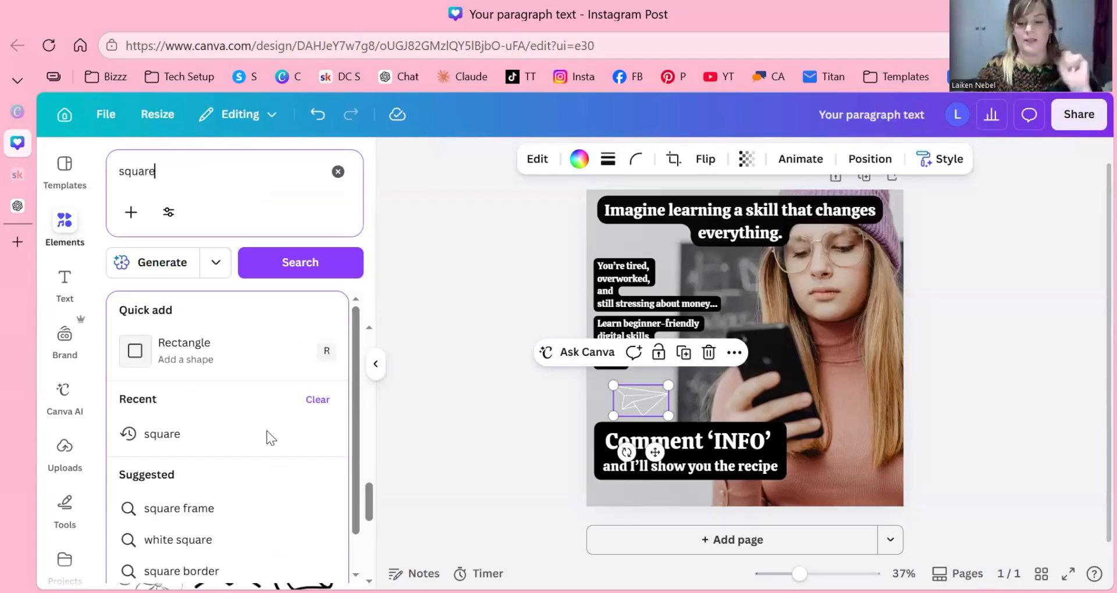
{"action": "left_click", "coordinate": [236, 442]}
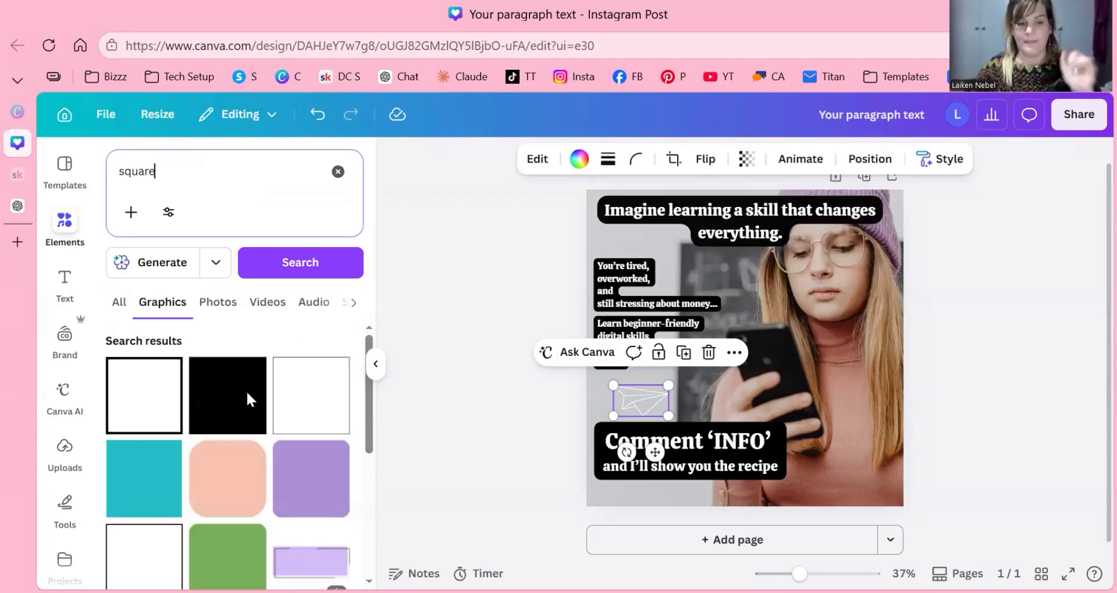
Try the solid black square as a backdrop over the problem and solution text blocks and delete it
{"action": "scroll", "coordinate": [247, 395], "scroll_direction": "down", "scroll_amount": 1}
{"action": "scroll", "coordinate": [246, 392], "scroll_direction": "down", "scroll_amount": 4}
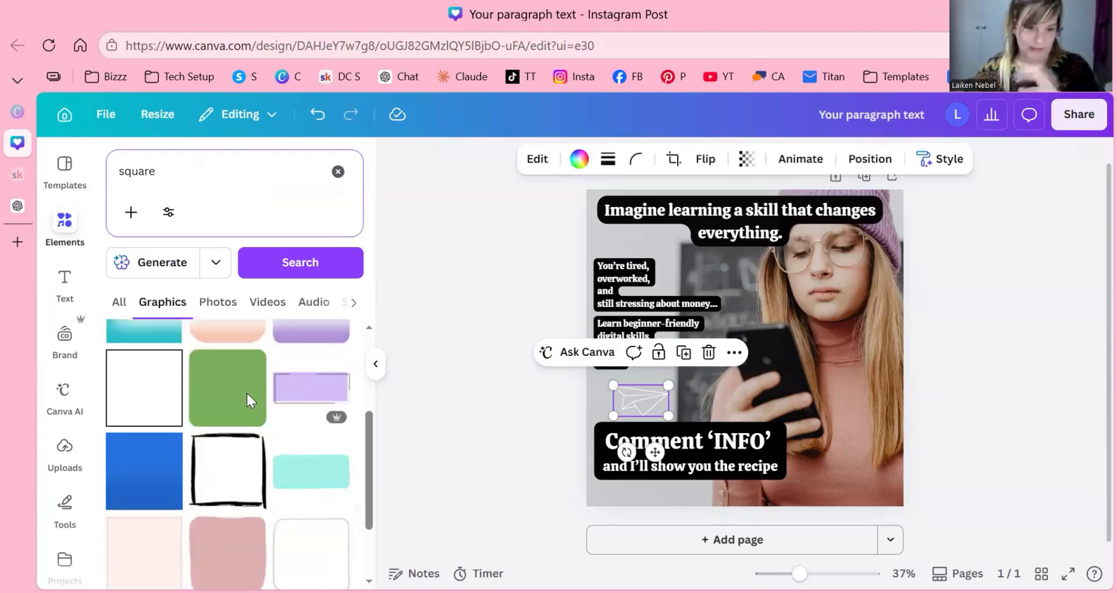
{"action": "scroll", "coordinate": [309, 378], "scroll_direction": "up", "scroll_amount": 5}
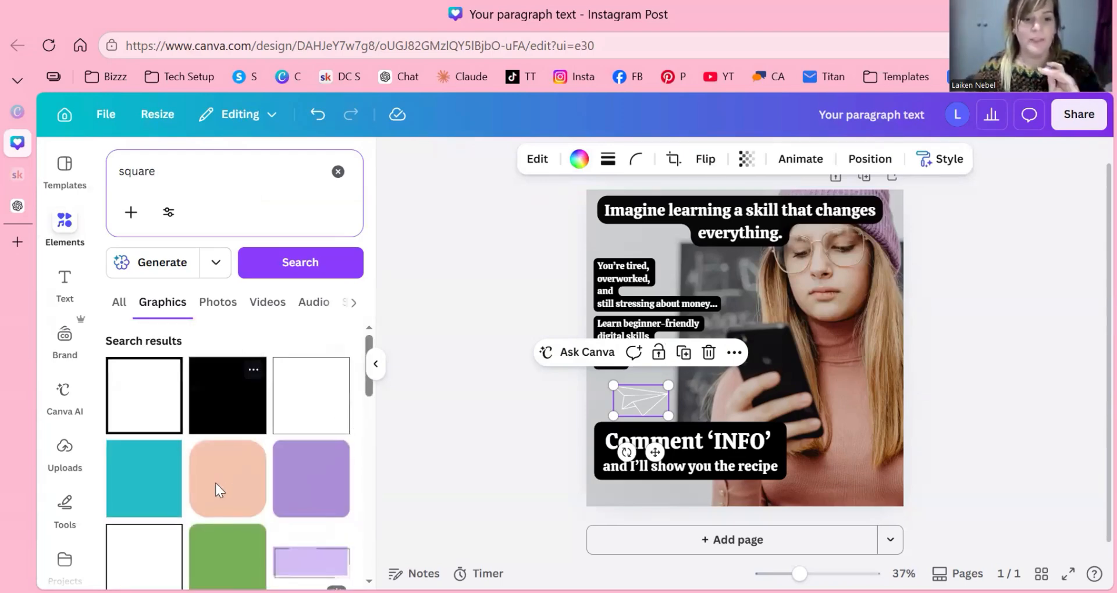
{"action": "left_click_drag", "start_coordinate": [658, 332], "coordinate": [576, 394]}
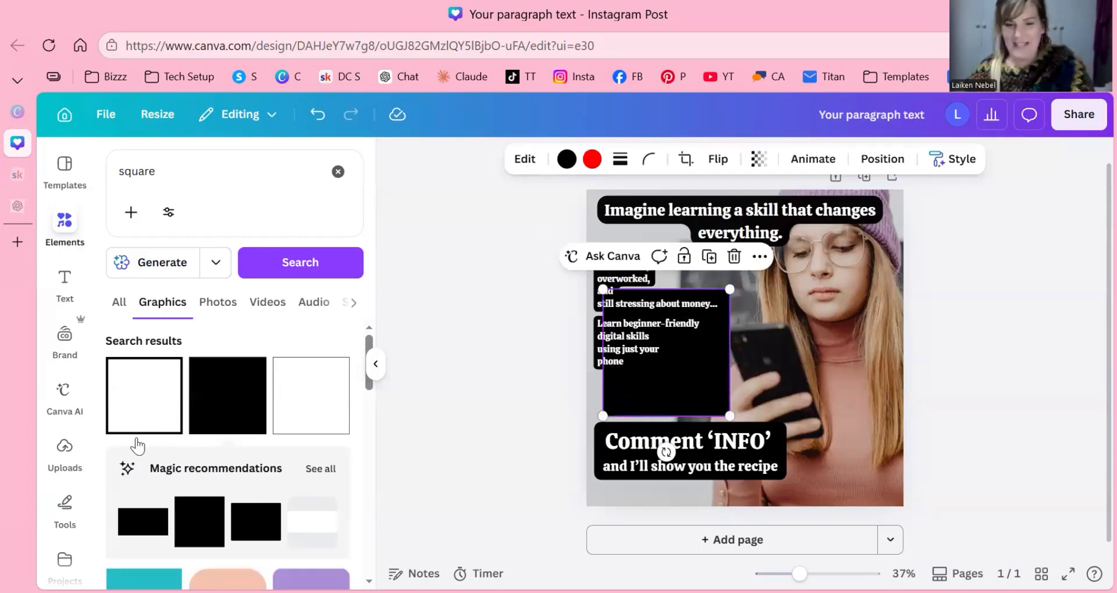
{"action": "key", "text": "Delete"}
Add the wide black rectangle from the magic recommendations and move it to the photo's right edge beside the phone
{"action": "scroll", "coordinate": [139, 451], "scroll_direction": "down", "scroll_amount": 2}
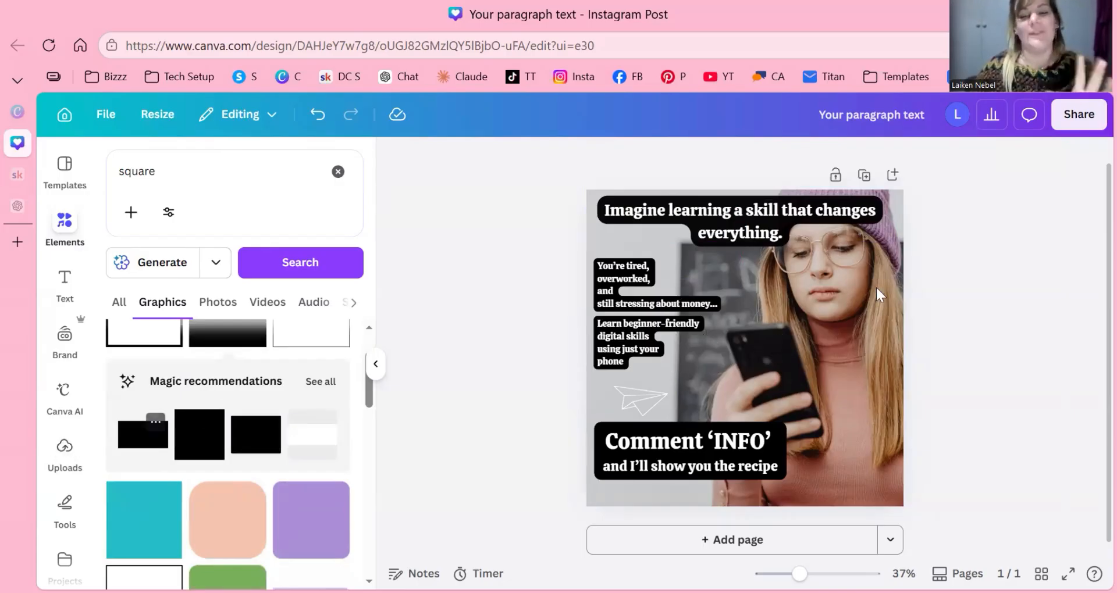
{"action": "key", "text": "ctrl+z"}
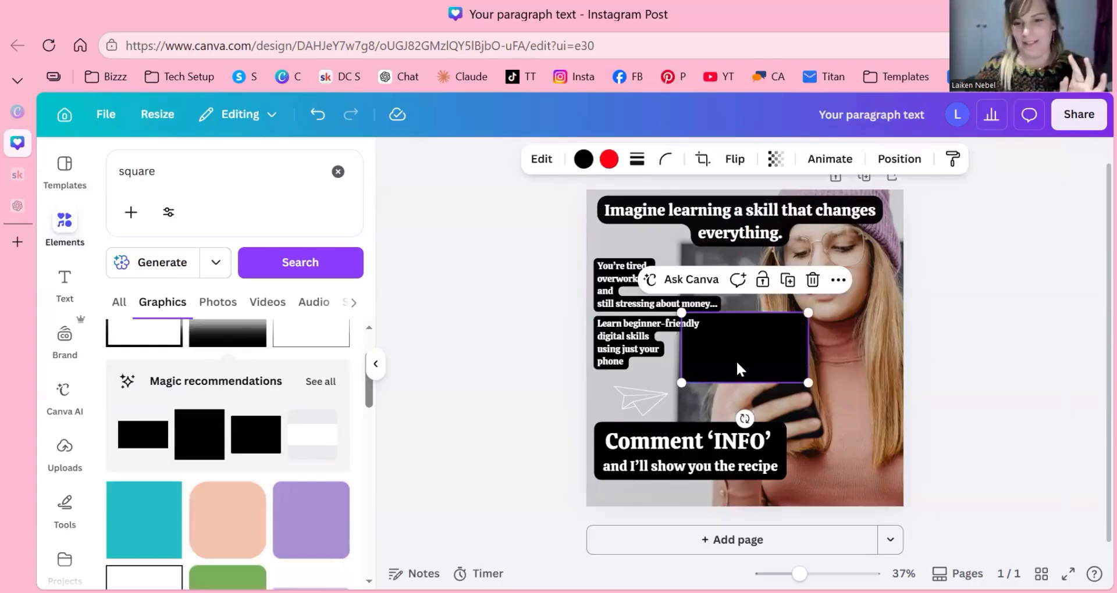
{"action": "left_click_drag", "start_coordinate": [736, 361], "coordinate": [791, 367]}
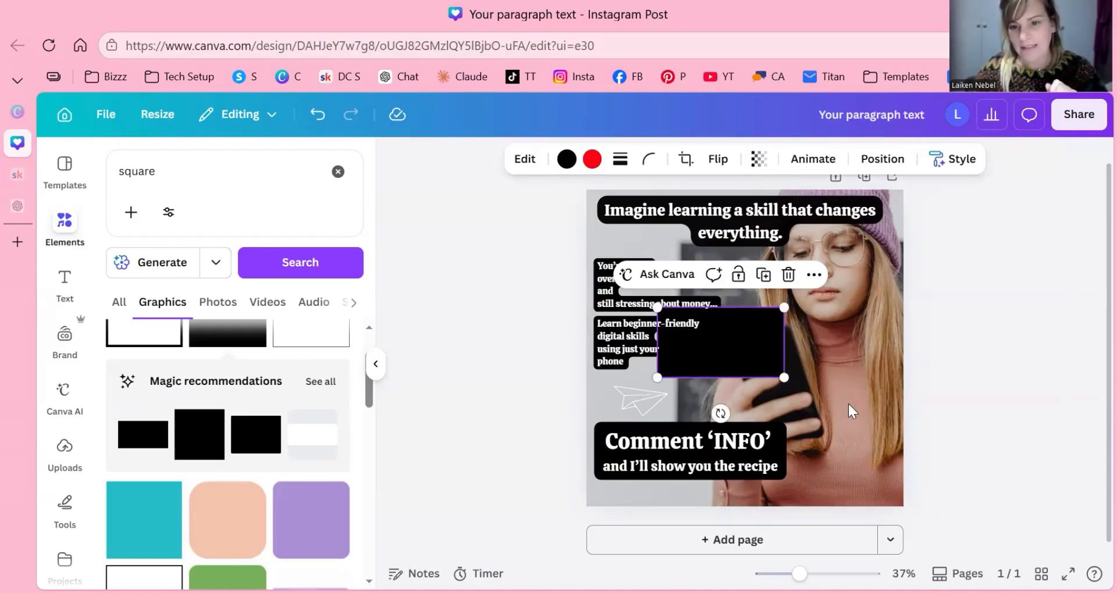
{"action": "left_click_drag", "start_coordinate": [747, 350], "coordinate": [838, 465]}
{"action": "left_click_drag", "start_coordinate": [829, 355], "coordinate": [893, 378]}
{"action": "left_click_drag", "start_coordinate": [825, 405], "coordinate": [826, 420]}
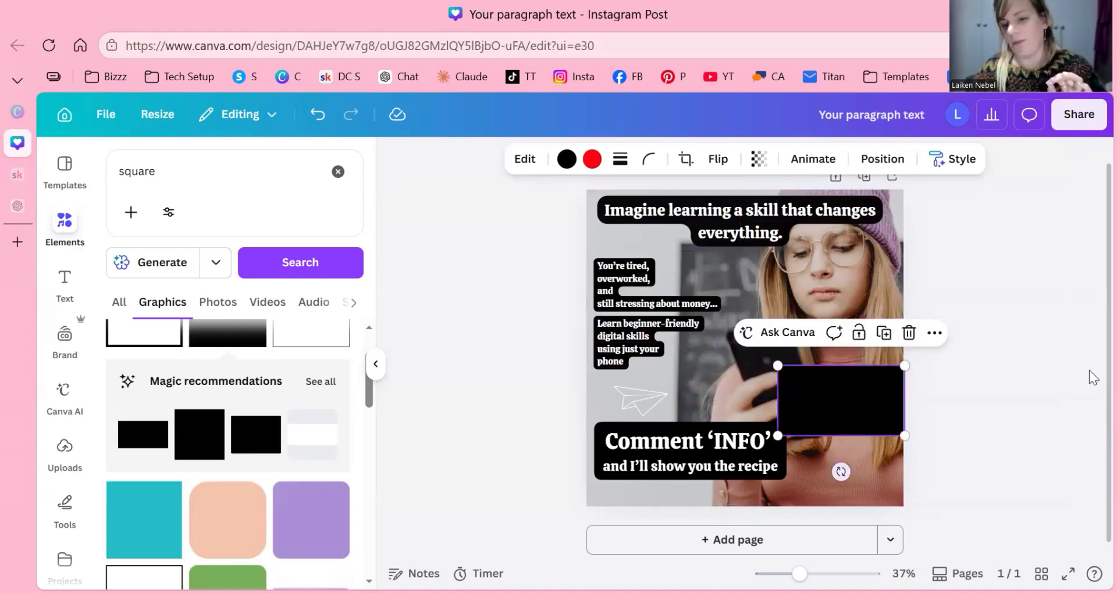
Nudge the black rectangle slightly upward along the photo's right edge
{"action": "key", "text": "Down"}
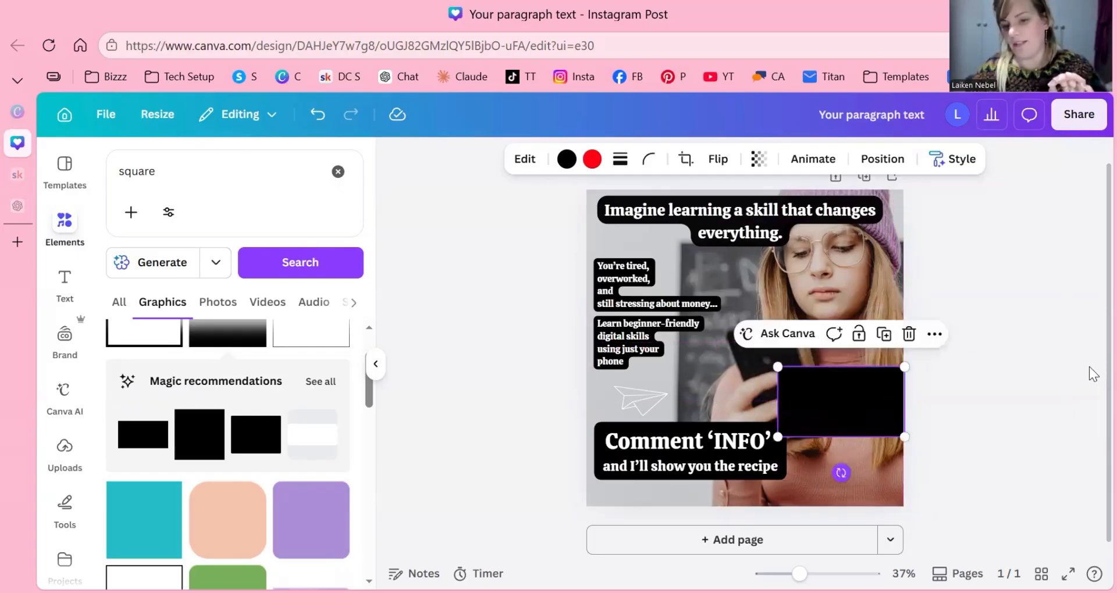
{"action": "key", "text": "shift+Up"}
{"action": "key", "text": "shift+Up"}
{"action": "key", "text": "shift+Up"}
{"action": "key", "text": "shift+Up"}
{"action": "key", "text": "shift+Up"}
{"action": "key", "text": "shift+Up"}
{"action": "key", "text": "shift+Up"}
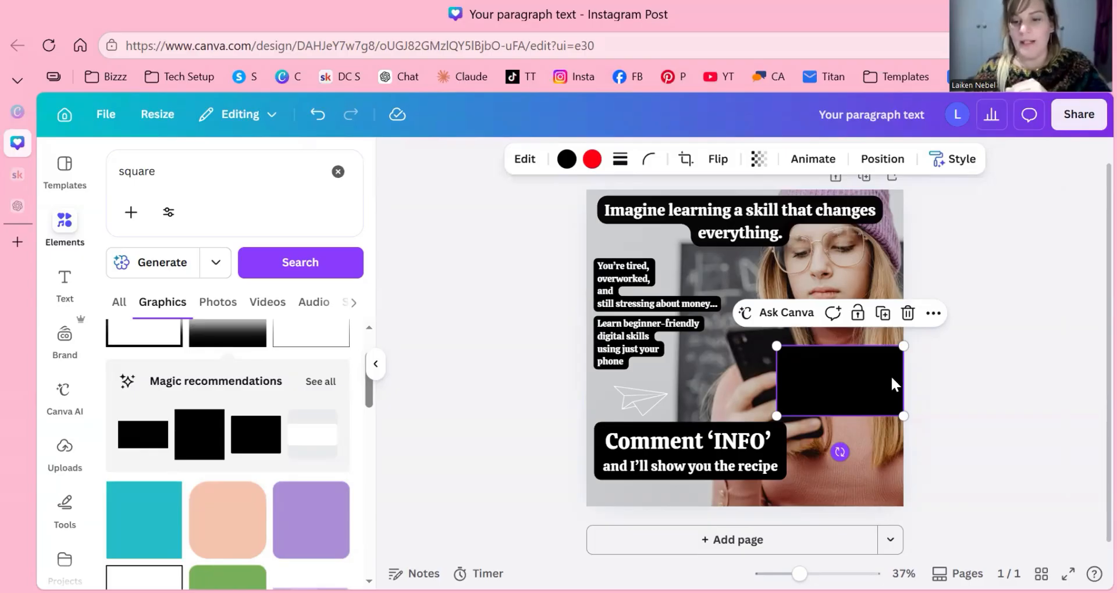
Rotate the black rectangle to -90° and place it behind the problem and solution text blocks, slightly enlarged
{"action": "left_click_drag", "start_coordinate": [891, 378], "coordinate": [858, 391]}
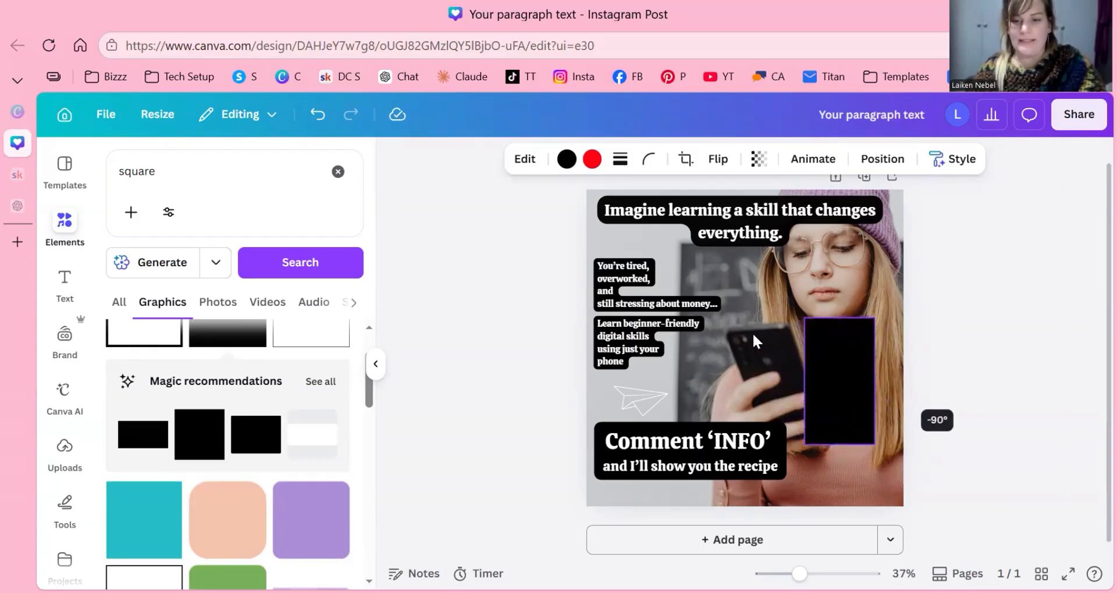
{"action": "left_click_drag", "start_coordinate": [752, 333], "coordinate": [737, 329]}
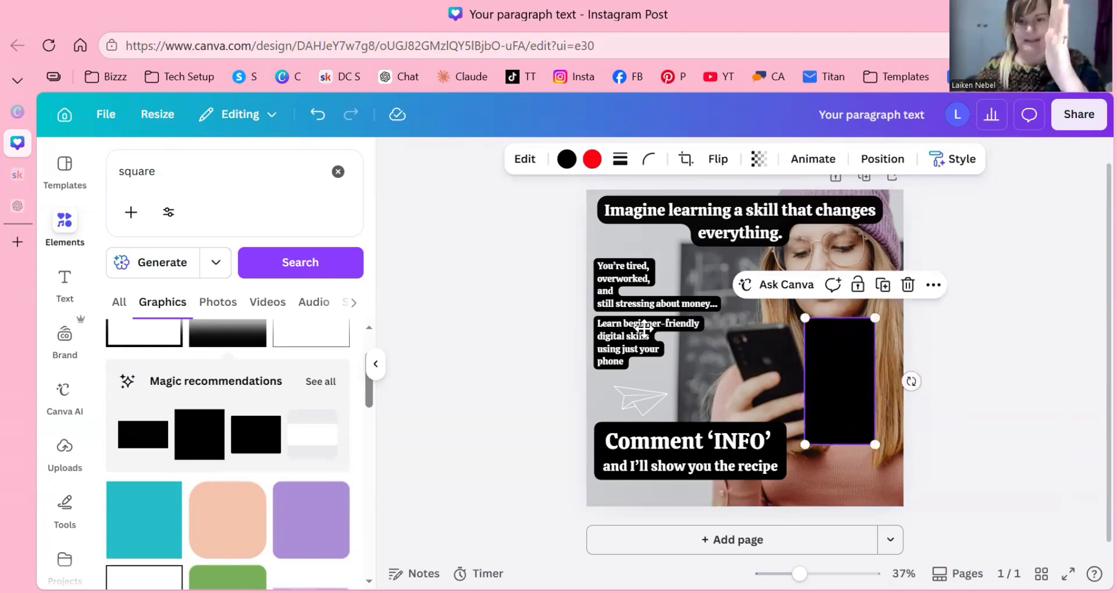
{"action": "left_click_drag", "start_coordinate": [812, 427], "coordinate": [657, 378]}
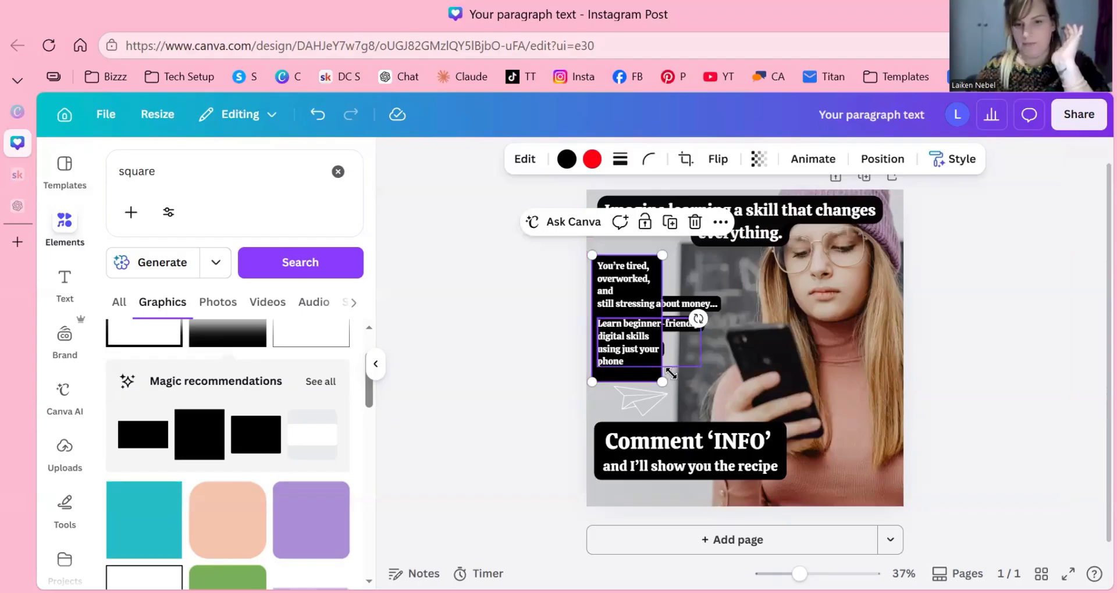
{"action": "left_click_drag", "start_coordinate": [671, 374], "coordinate": [699, 412]}
{"action": "left_click_drag", "start_coordinate": [686, 363], "coordinate": [654, 381]}
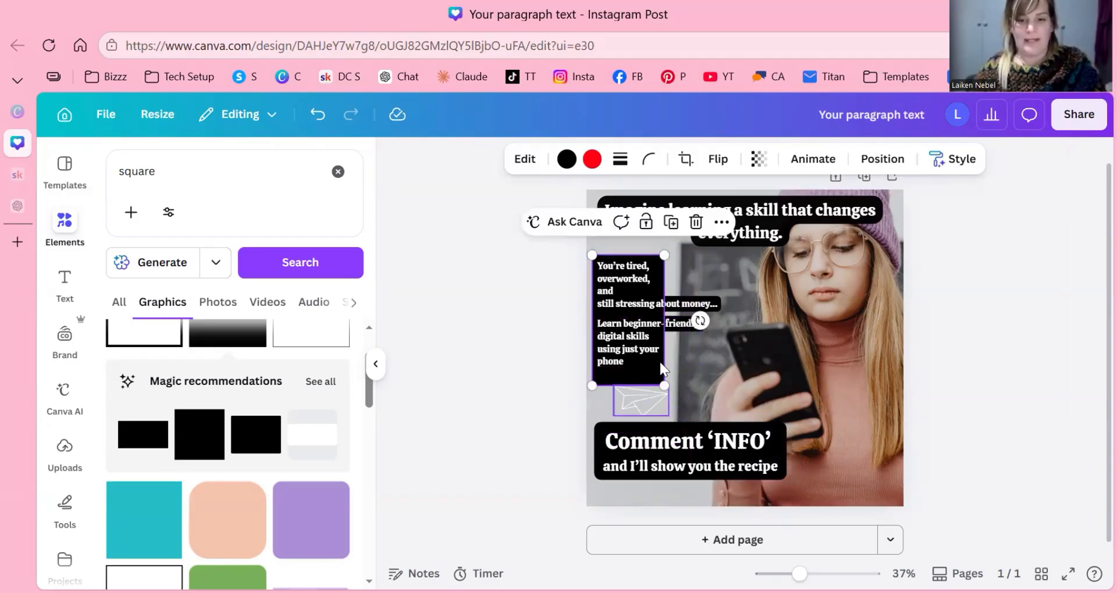
Move the paper plane onto the woman's sweater and enlarge the black rectangle behind the text to about 771 × 426, shifted slightly up
{"action": "left_click", "coordinate": [641, 400]}
{"action": "mouse_move", "coordinate": [641, 400]}
{"action": "left_mouse_down"}
{"action": "mouse_move", "coordinate": [820, 382]}
{"action": "mouse_move", "coordinate": [641, 386]}
{"action": "left_mouse_up"}
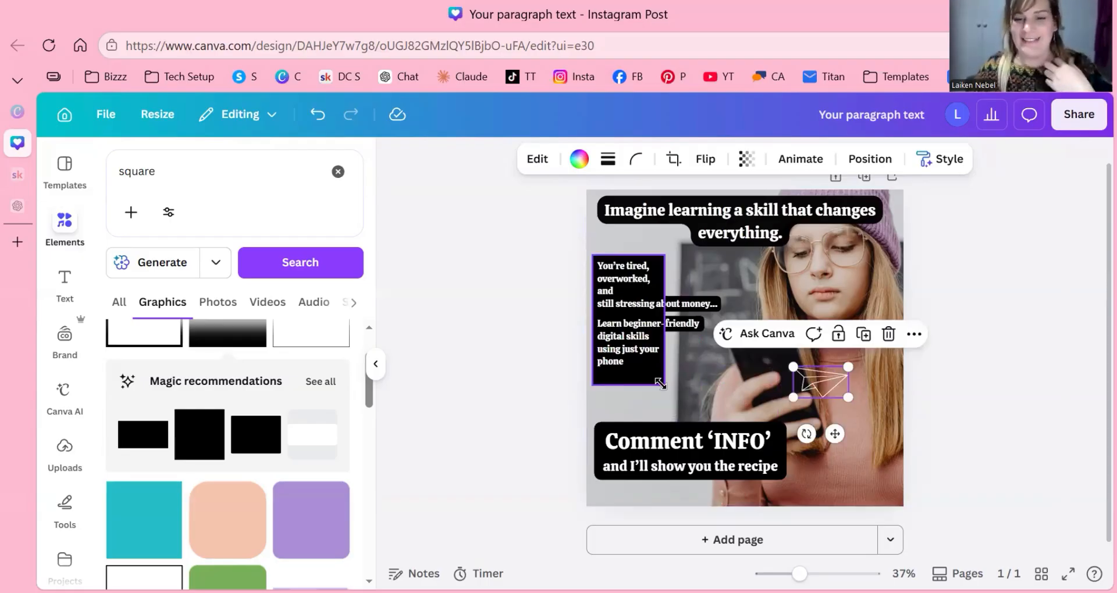
{"action": "left_click_drag", "start_coordinate": [673, 402], "coordinate": [739, 483]}
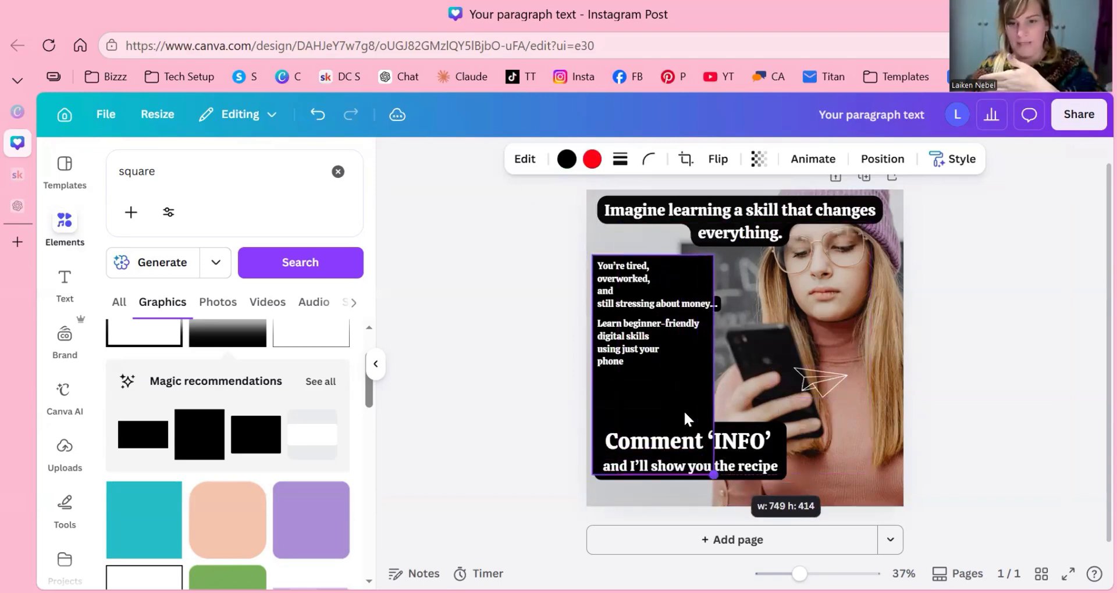
{"action": "left_click_drag", "start_coordinate": [683, 410], "coordinate": [723, 361]}
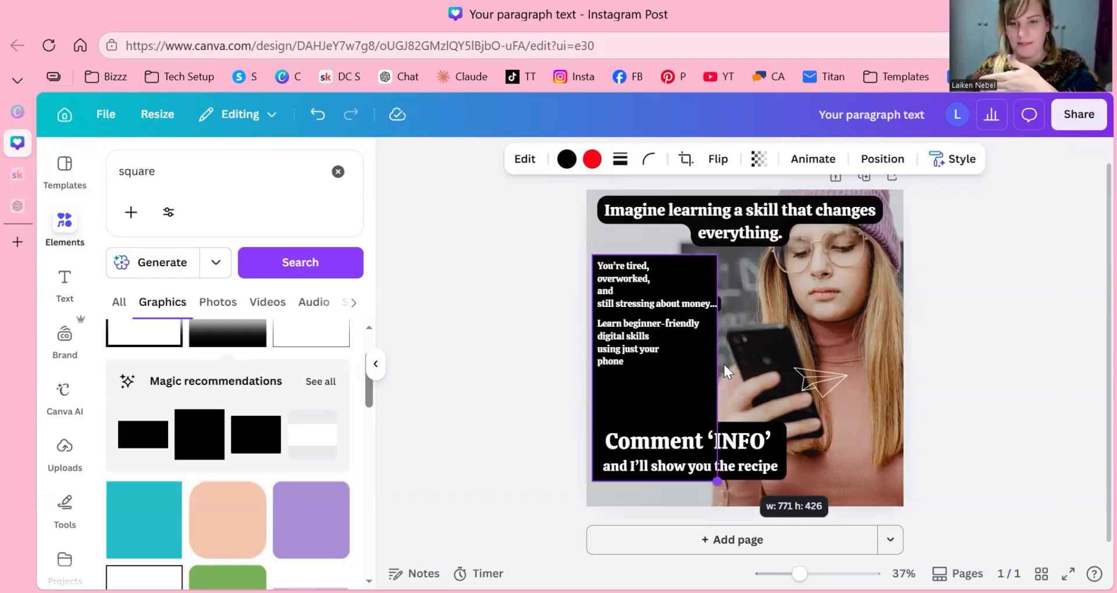
{"action": "left_click_drag", "start_coordinate": [717, 249], "coordinate": [717, 249]}
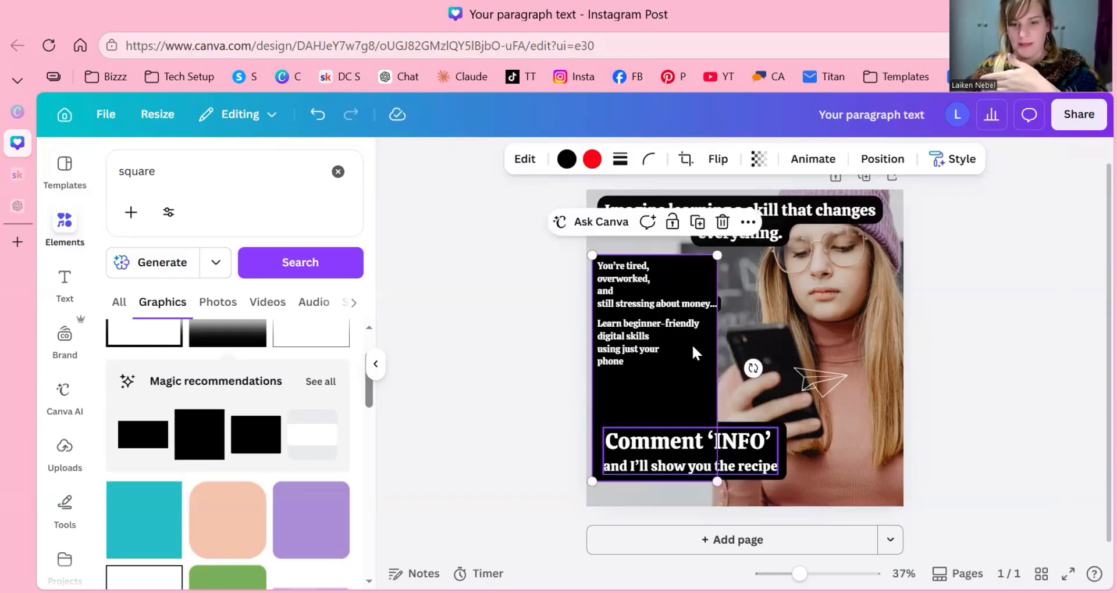
{"action": "left_click_drag", "start_coordinate": [686, 308], "coordinate": [650, 332]}
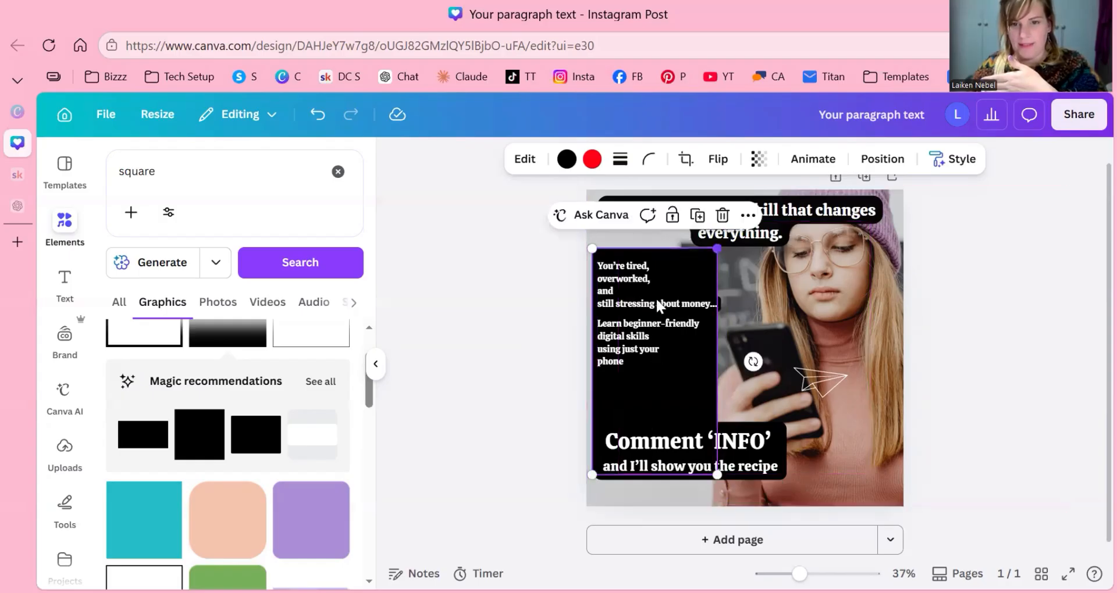
Move the "Learn beginner-friendly…" block down and break the "still stressing about money…" line before "about"
{"action": "left_click", "coordinate": [665, 278]}
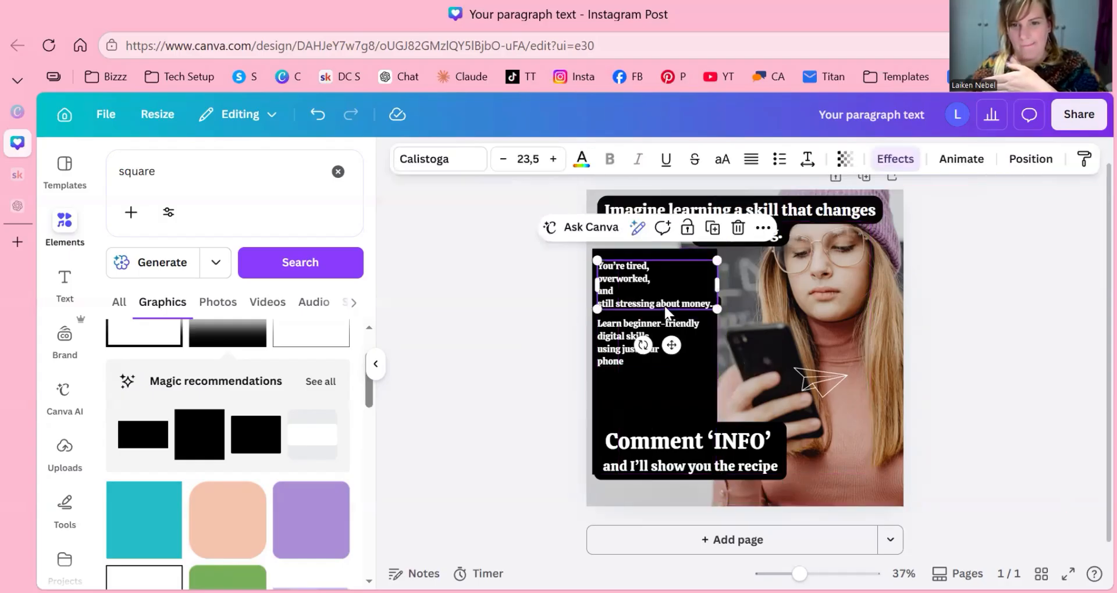
{"action": "left_click_drag", "start_coordinate": [663, 326], "coordinate": [663, 345]}
{"action": "left_click", "coordinate": [657, 279]}
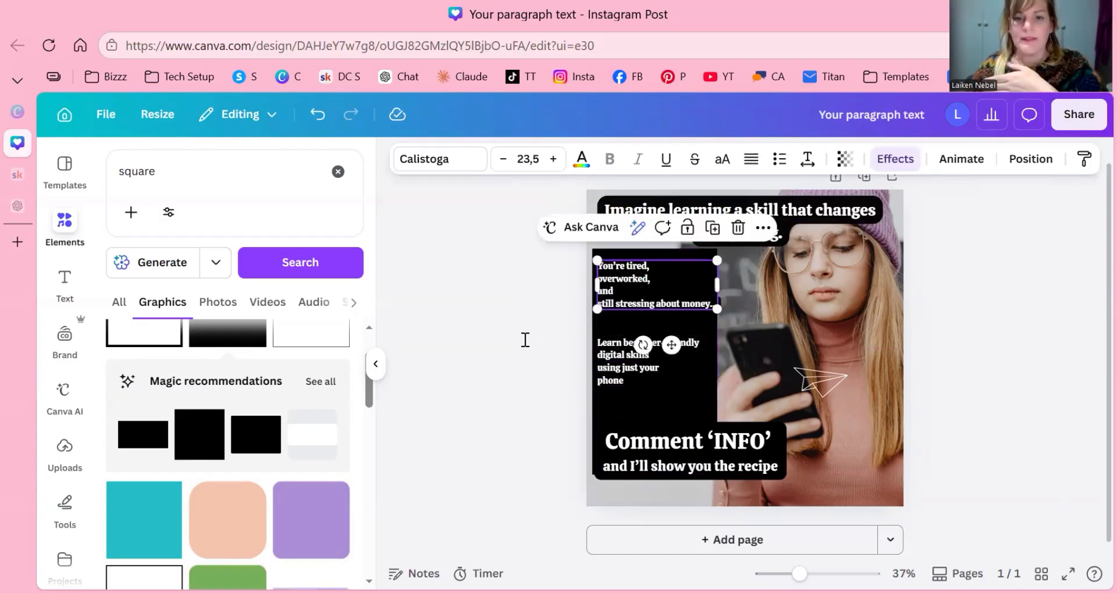
{"action": "triple_click", "coordinate": [719, 304]}
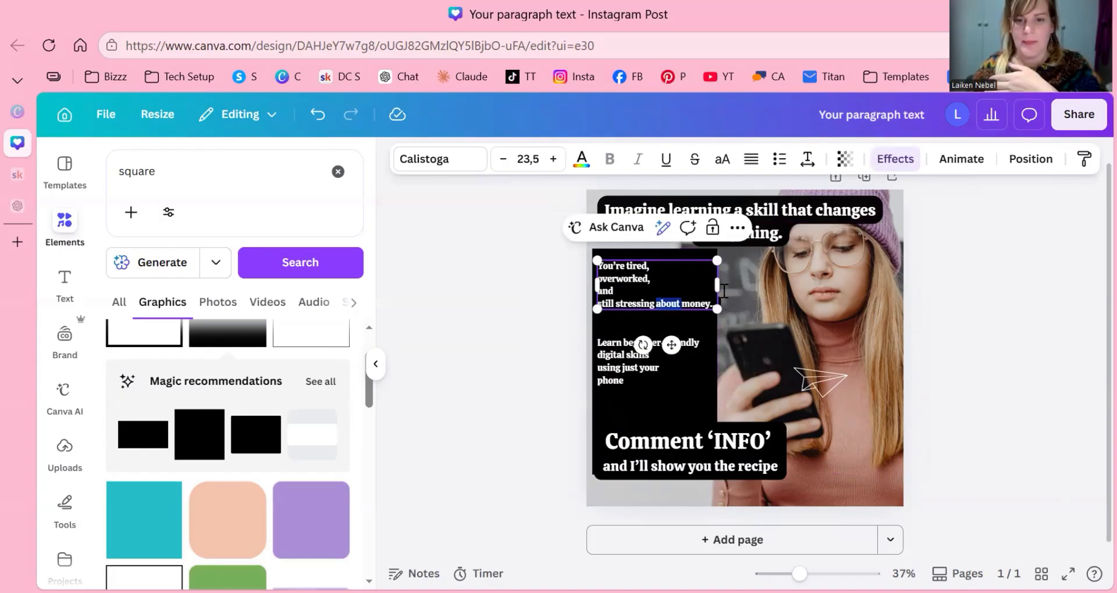
{"action": "left_click", "coordinate": [655, 304]}
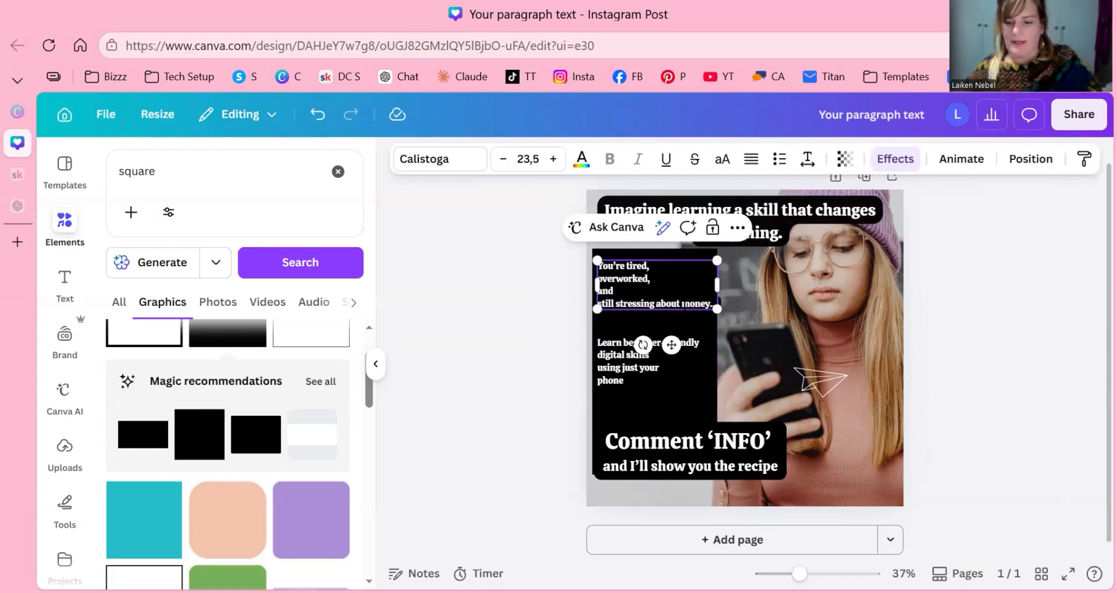
{"action": "key", "text": "Return"}
{"action": "left_click", "coordinate": [547, 347]}
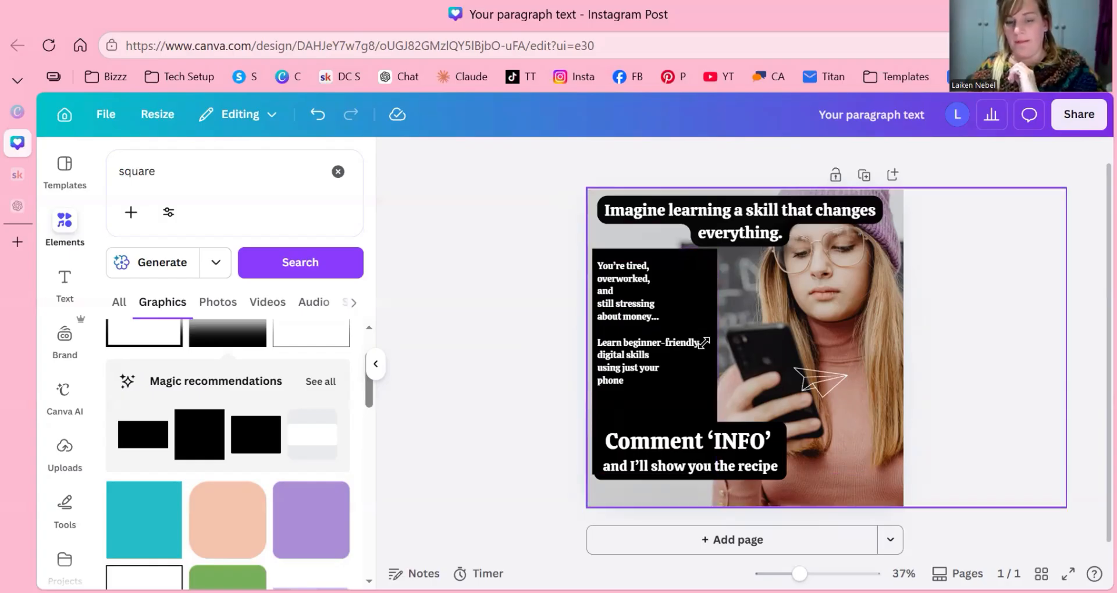
Enlarge the "Learn beginner-friendly…" text to size 27.3 and move it down to just above the CTA block
{"action": "left_click", "coordinate": [669, 356]}
{"action": "left_click_drag", "start_coordinate": [669, 356], "coordinate": [669, 364]}
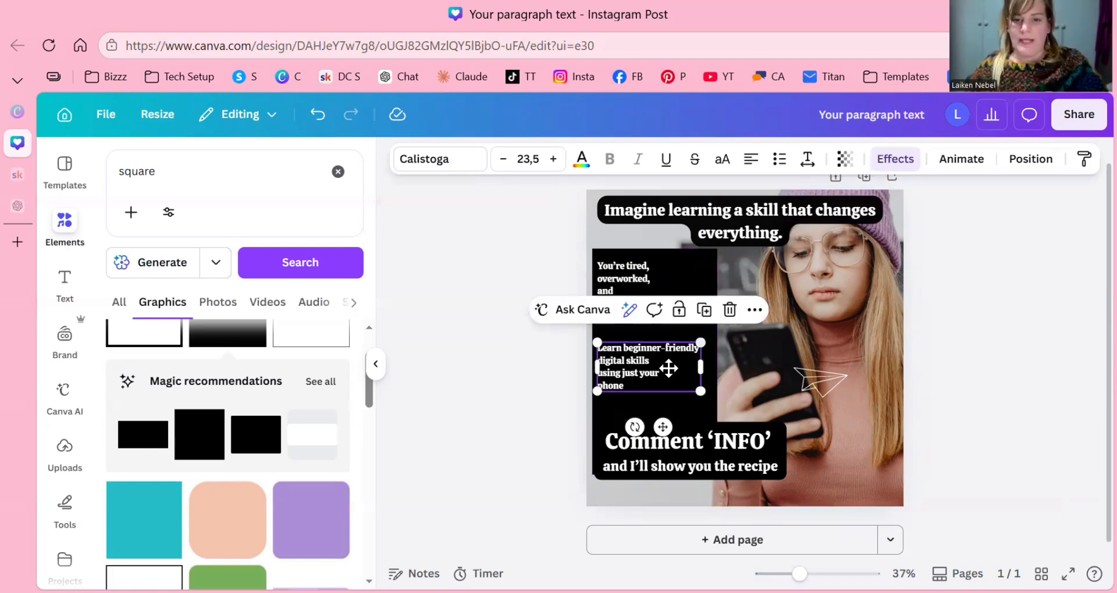
{"action": "left_click_drag", "start_coordinate": [700, 342], "coordinate": [716, 335]}
{"action": "left_click_drag", "start_coordinate": [674, 385], "coordinate": [669, 397]}
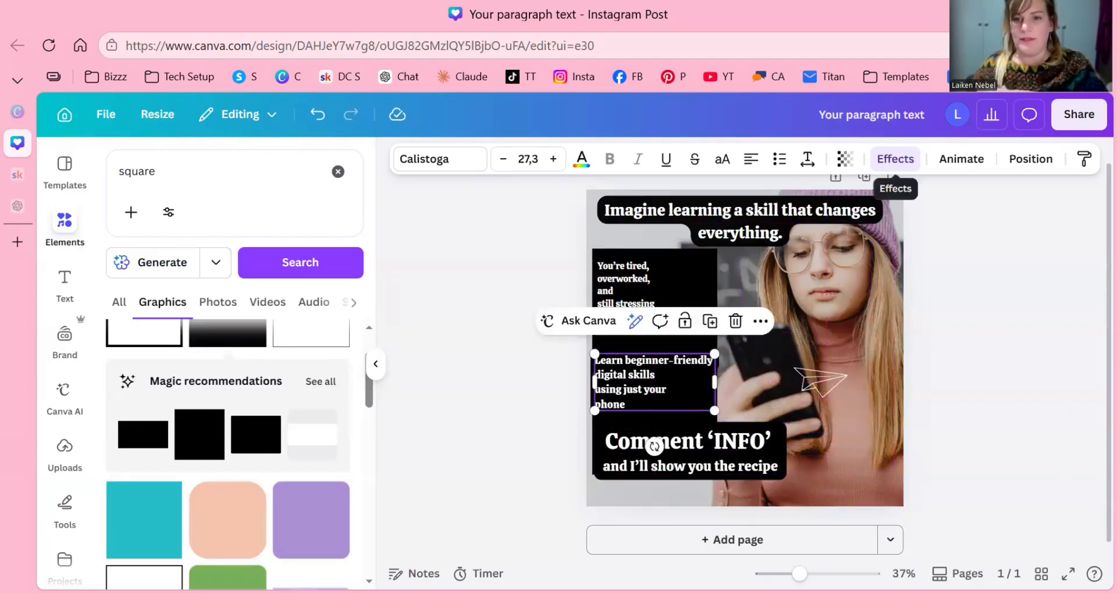
Remove the background effect from the "Learn beginner-friendly…" text block
{"action": "left_click", "coordinate": [895, 158]}
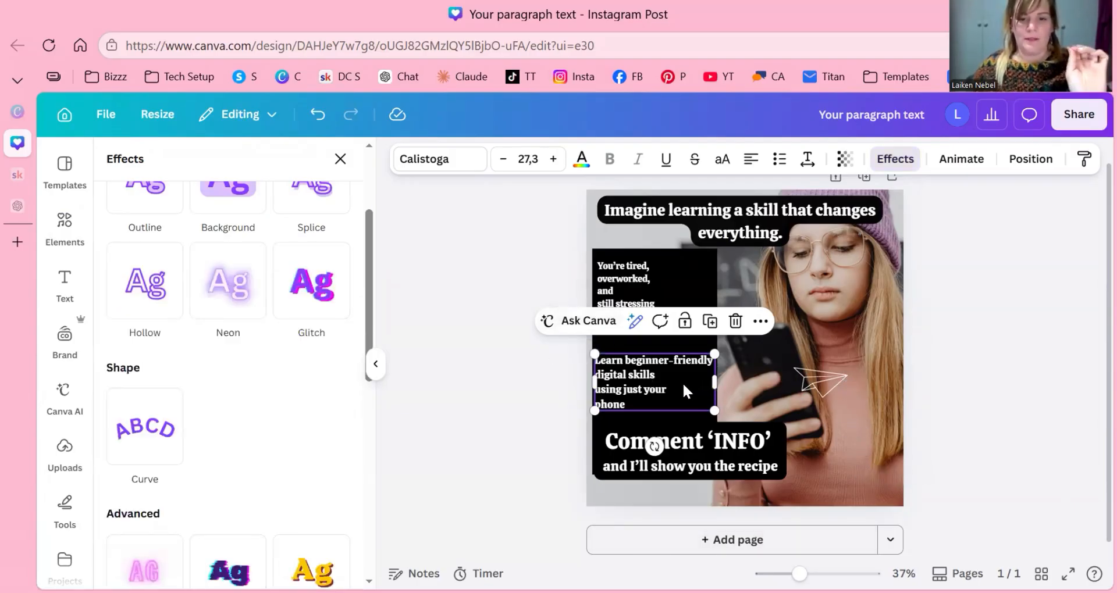
{"action": "left_click", "coordinate": [657, 380]}
{"action": "mouse_move", "coordinate": [657, 379]}
{"action": "left_mouse_down"}
{"action": "mouse_move", "coordinate": [855, 381]}
{"action": "mouse_move", "coordinate": [872, 469]}
{"action": "mouse_move", "coordinate": [900, 473]}
{"action": "mouse_move", "coordinate": [888, 484]}
{"action": "mouse_move", "coordinate": [658, 382]}
{"action": "left_mouse_up"}
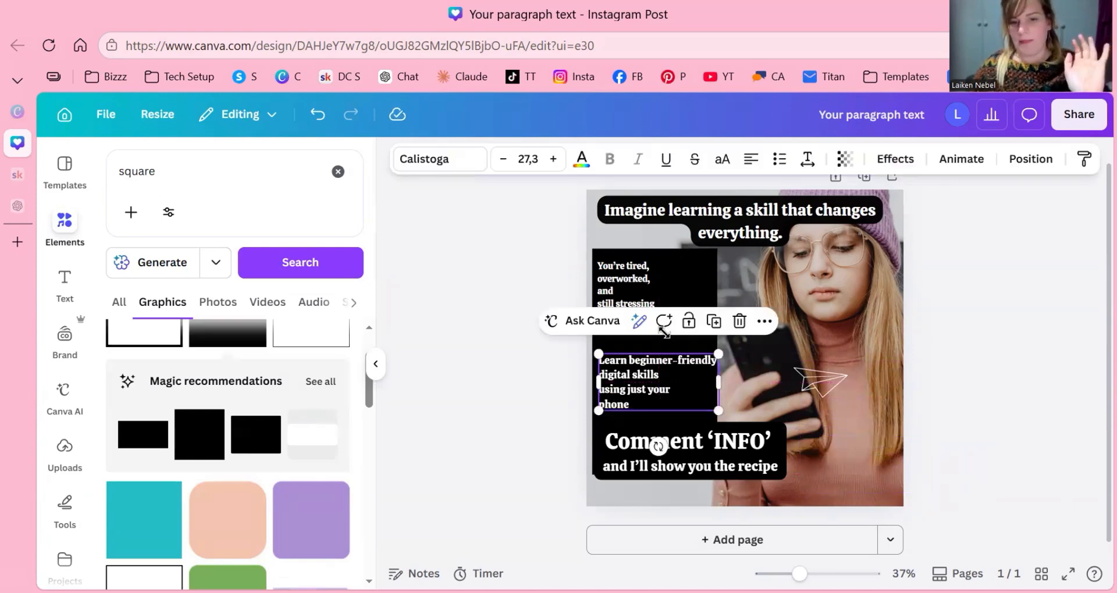
{"action": "key", "text": "Escape"}
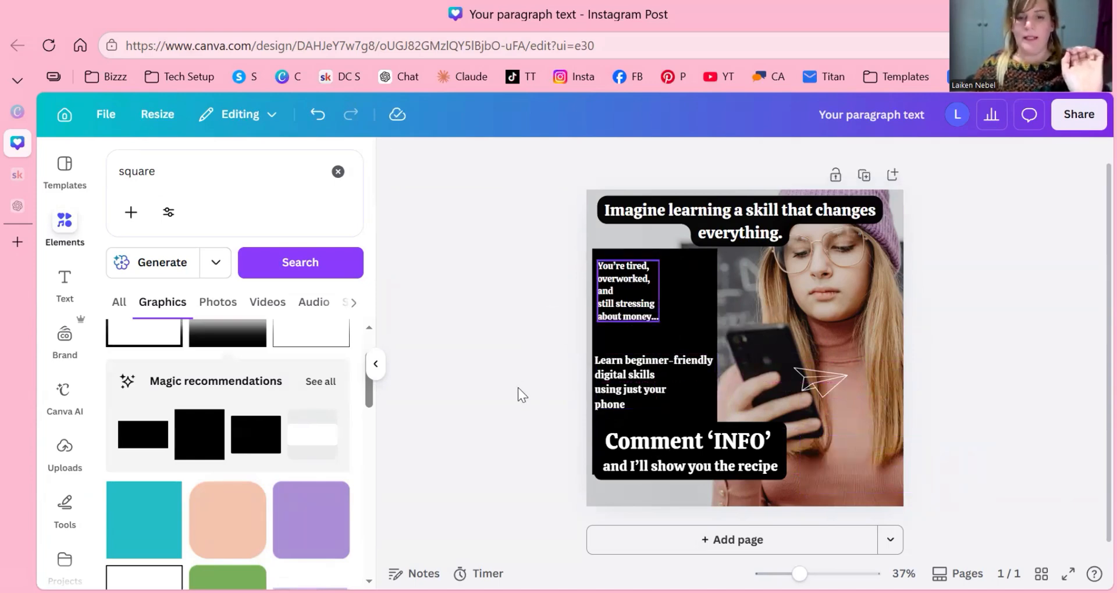
Enlarge the "You're tired, overworked…" text to size 29.2 and move the "Learn beginner-friendly…" block slightly up
{"action": "left_click", "coordinate": [628, 291]}
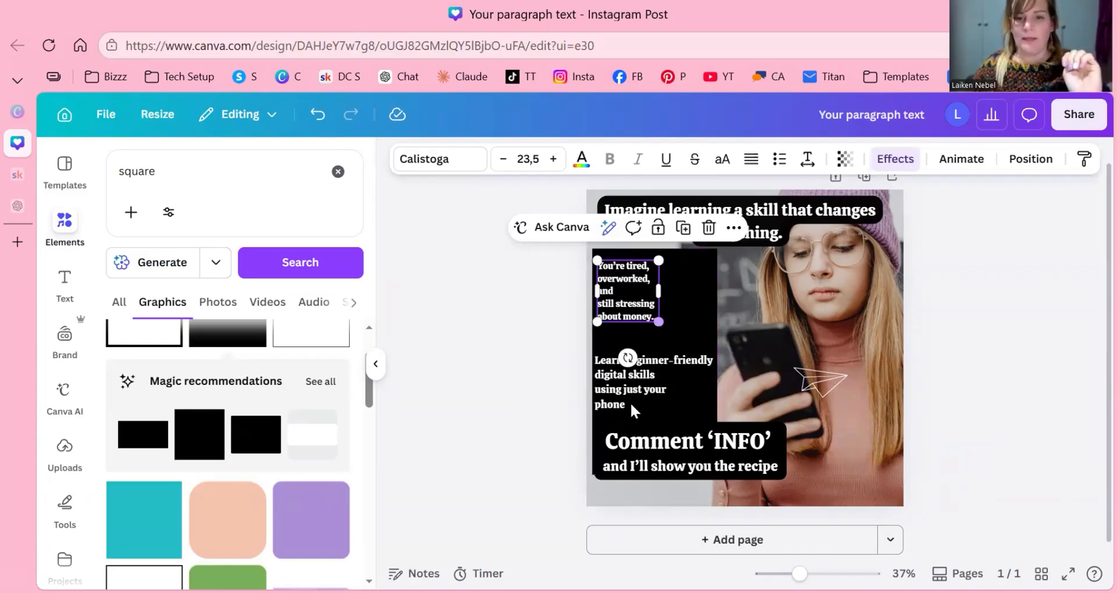
{"action": "left_click_drag", "start_coordinate": [658, 322], "coordinate": [673, 335]}
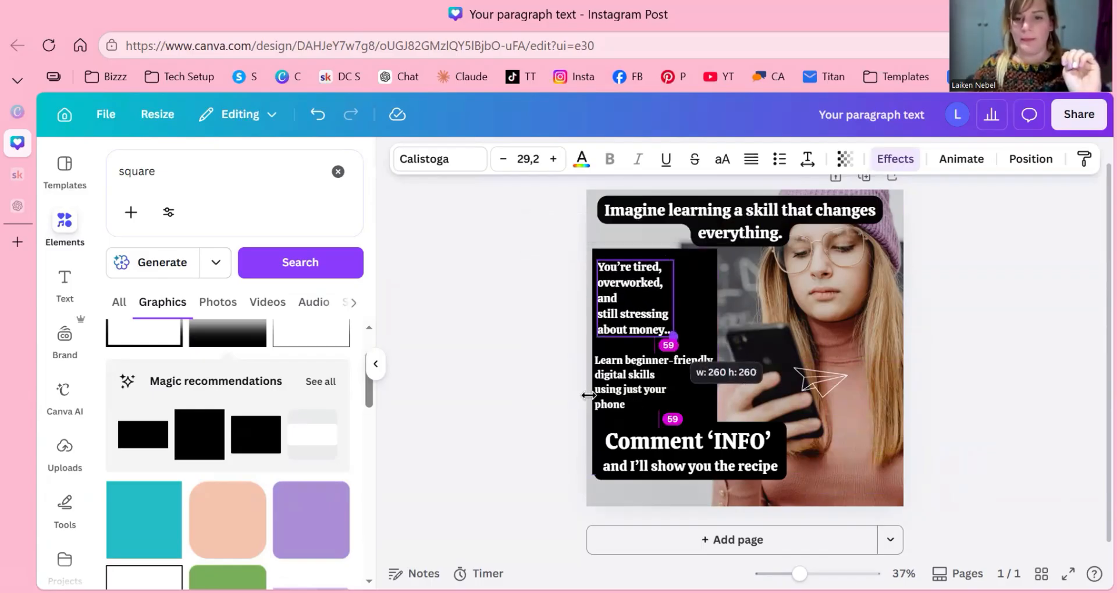
{"action": "left_click", "coordinate": [594, 465]}
{"action": "key", "text": "Escape"}
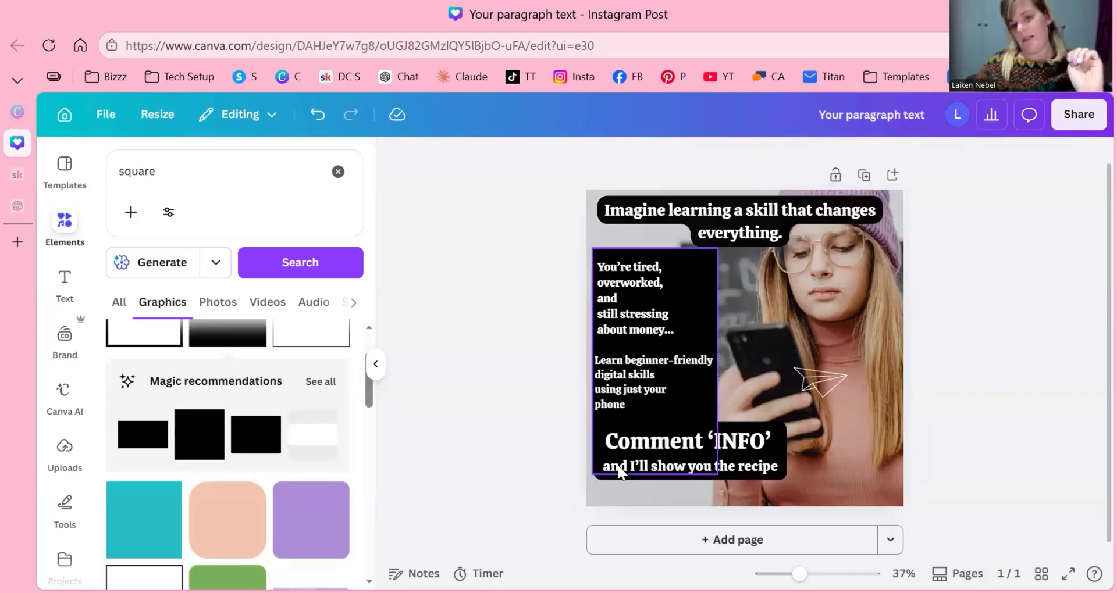
{"action": "left_click", "coordinate": [654, 382]}
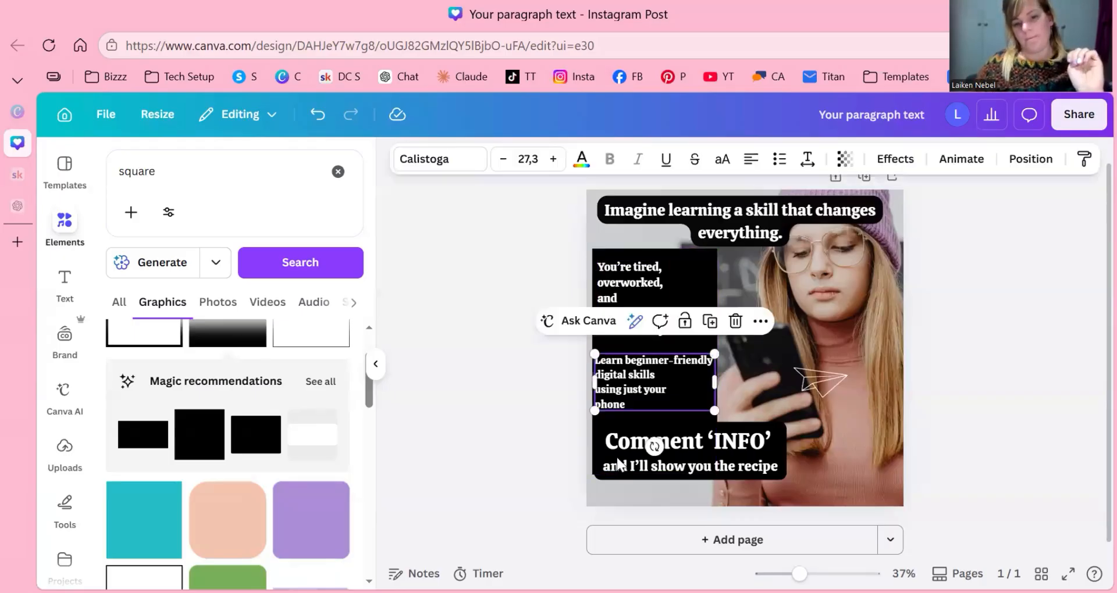
{"action": "left_click_drag", "start_coordinate": [655, 383], "coordinate": [654, 375]}
Move the "Comment 'INFO'" block slightly up and to the right over the black rectangle
{"action": "left_click", "coordinate": [622, 460]}
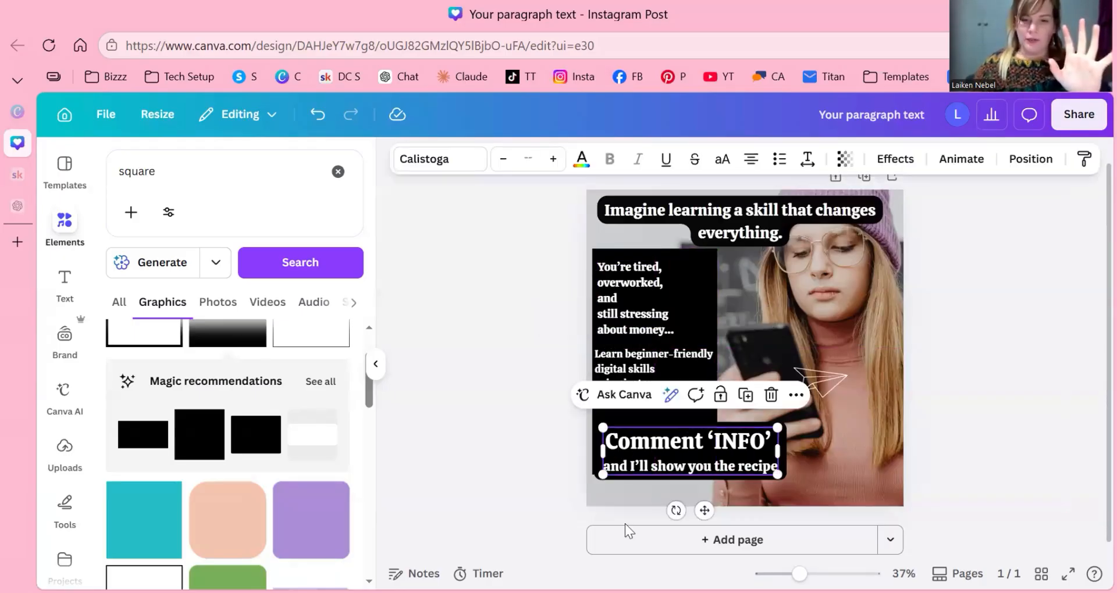
{"action": "left_click_drag", "start_coordinate": [602, 465], "coordinate": [599, 420]}
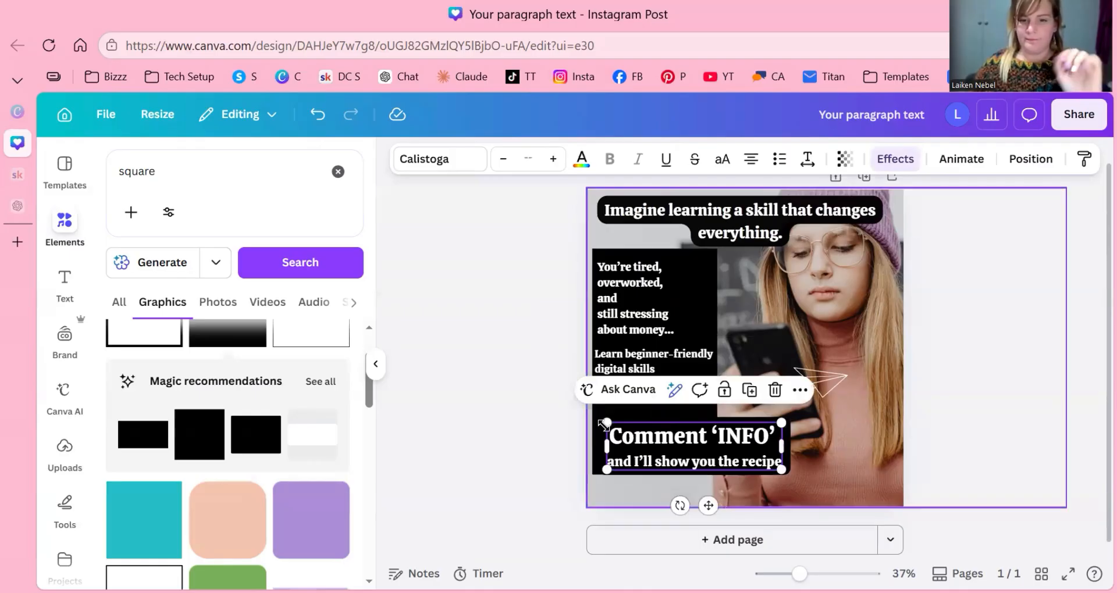
{"action": "left_click", "coordinate": [625, 437]}
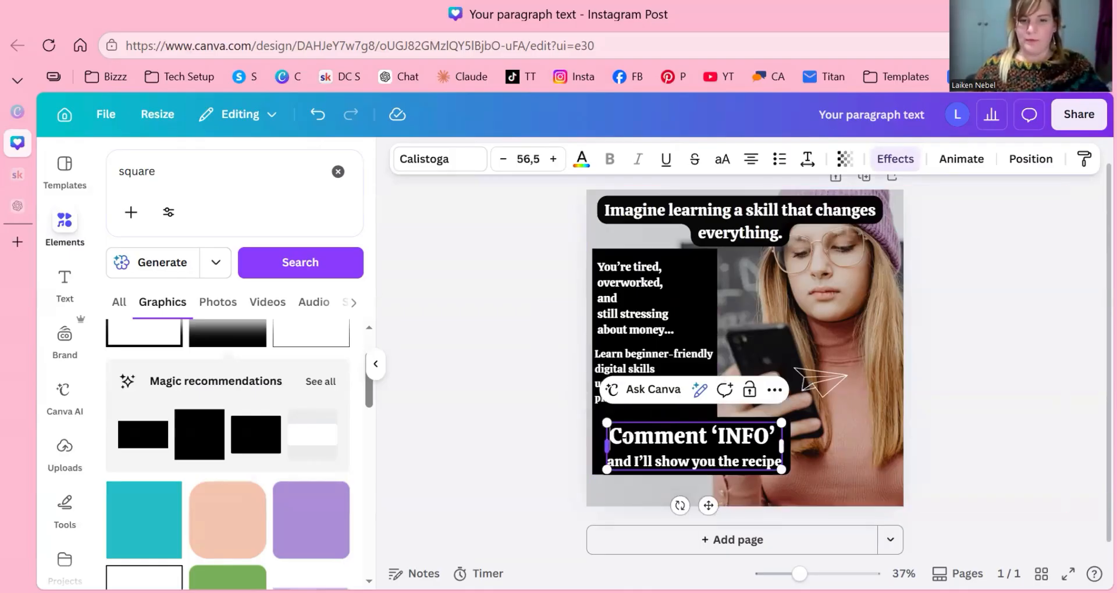
{"action": "left_click_drag", "start_coordinate": [607, 423], "coordinate": [597, 420]}
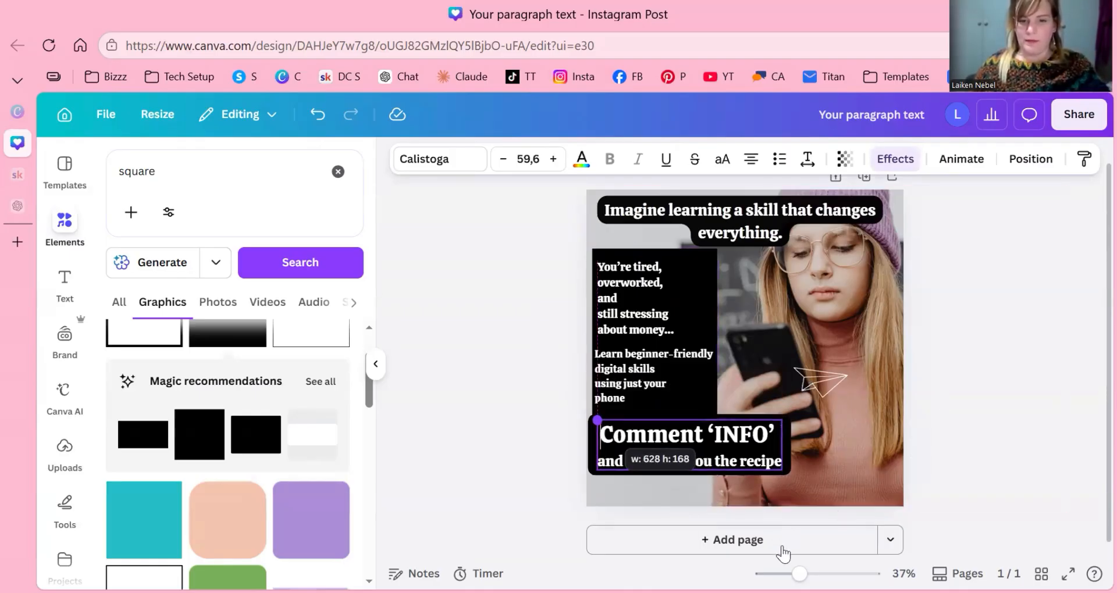
{"action": "key", "text": "ctrl+z"}
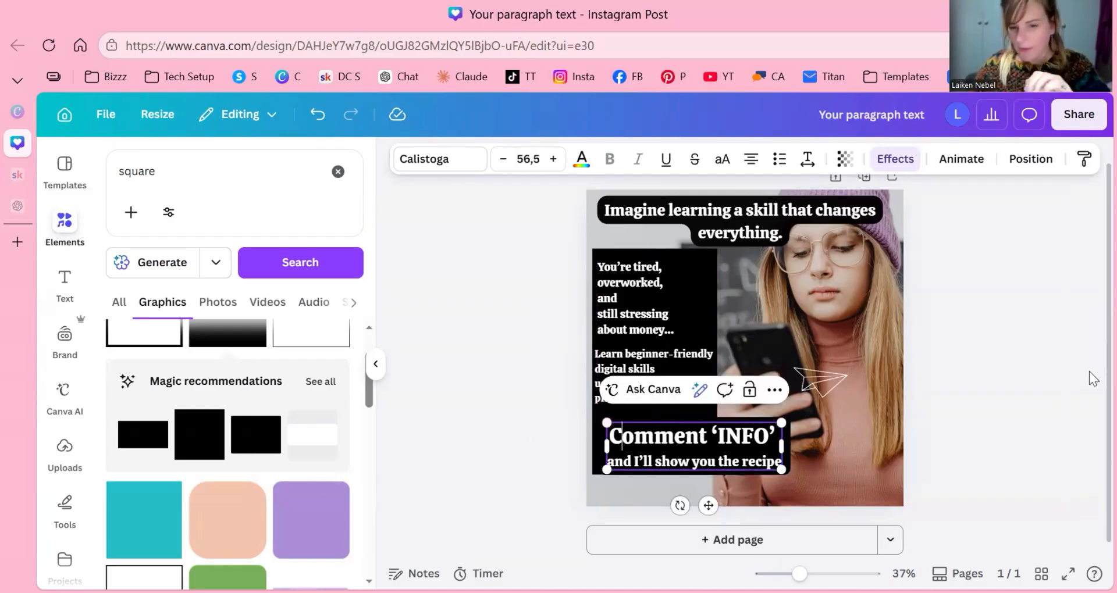
Examine how the "Comment 'INFO'" block lines up with the black rectangle, both close up and on the whole page
{"action": "scroll", "coordinate": [1082, 407], "scroll_direction": "down", "scroll_amount": 1}
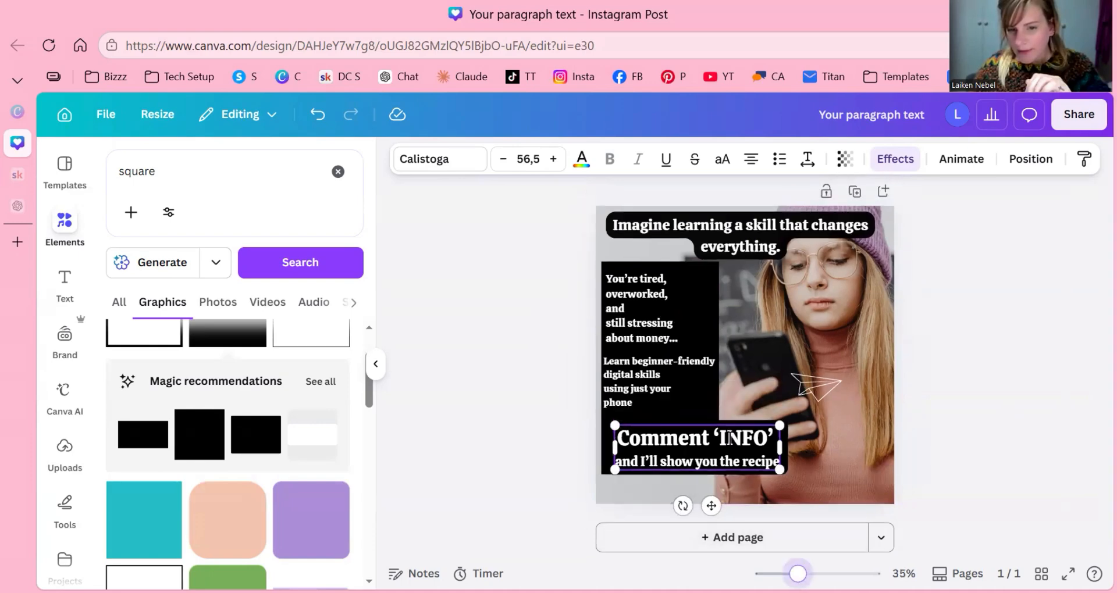
{"action": "scroll", "coordinate": [729, 437], "scroll_direction": "up", "scroll_amount": 1}
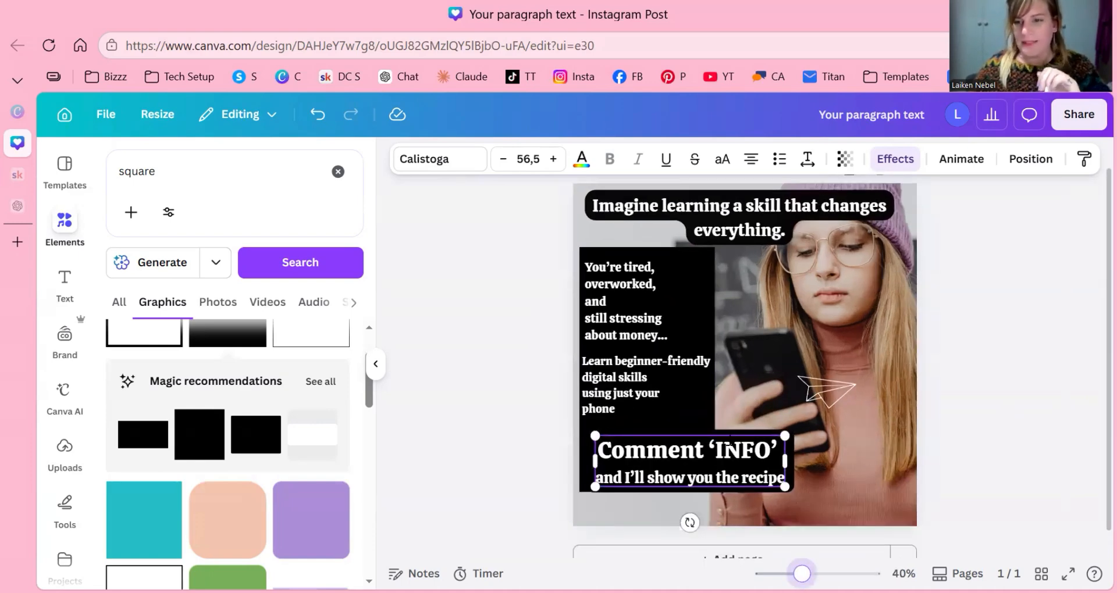
{"action": "scroll", "coordinate": [730, 439], "scroll_direction": "up", "scroll_amount": 1}
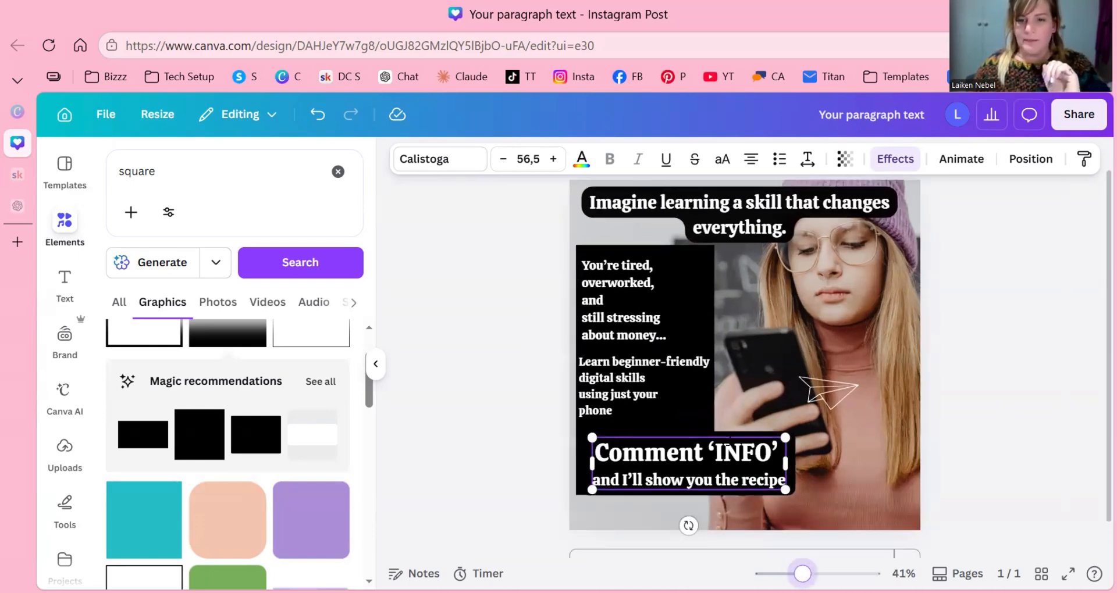
{"action": "scroll", "coordinate": [730, 437], "scroll_direction": "up", "scroll_amount": 1}
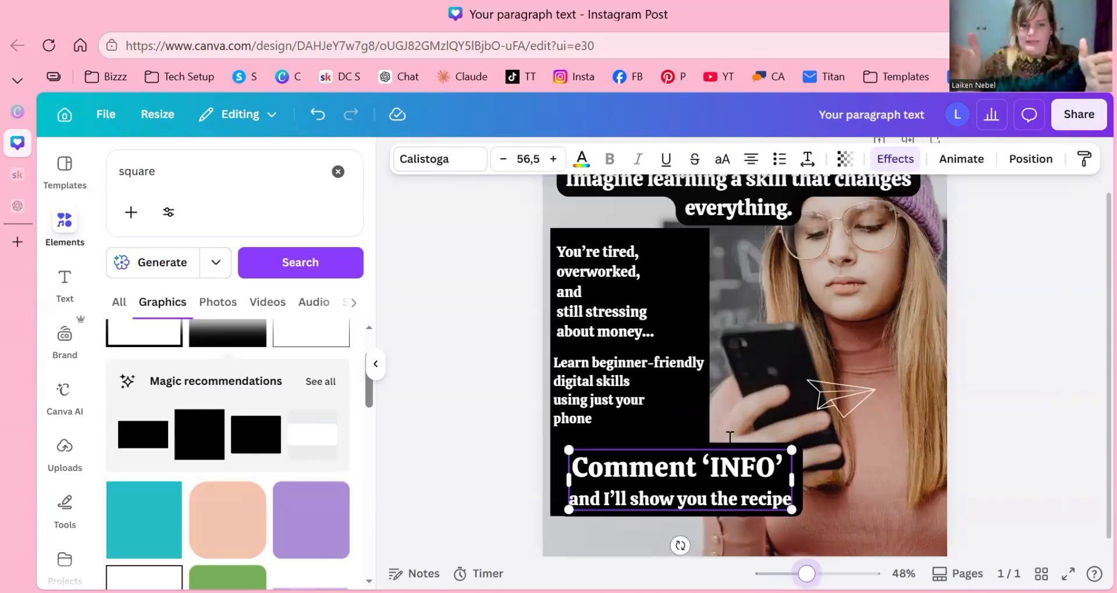
{"action": "scroll", "coordinate": [729, 438], "scroll_direction": "up", "scroll_amount": 1}
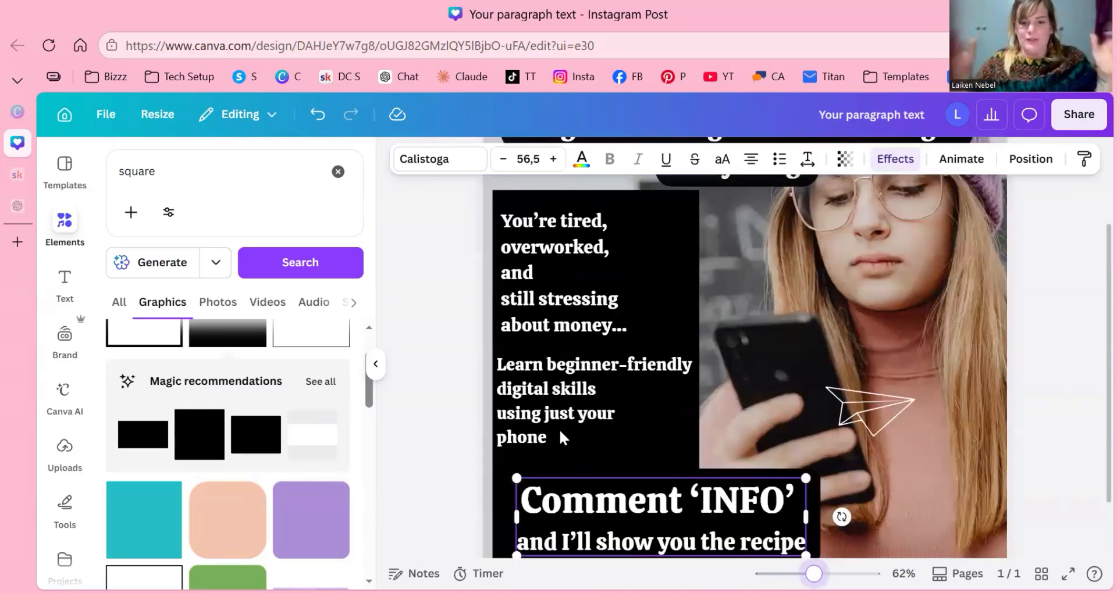
{"action": "scroll", "coordinate": [584, 438], "scroll_direction": "up", "scroll_amount": 1}
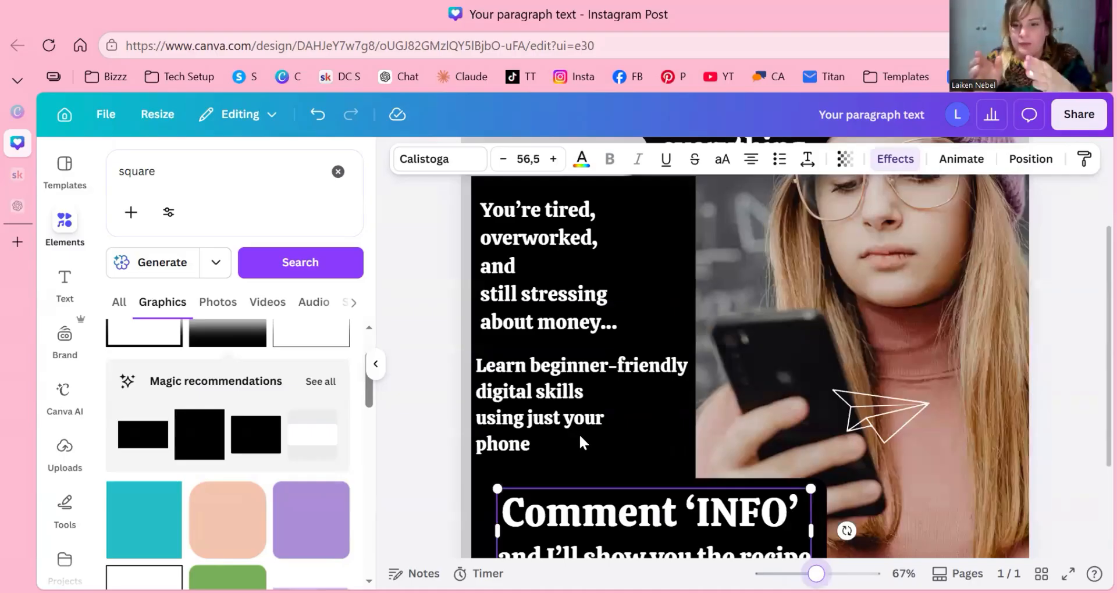
{"action": "scroll", "coordinate": [580, 437], "scroll_direction": "down", "scroll_amount": 2}
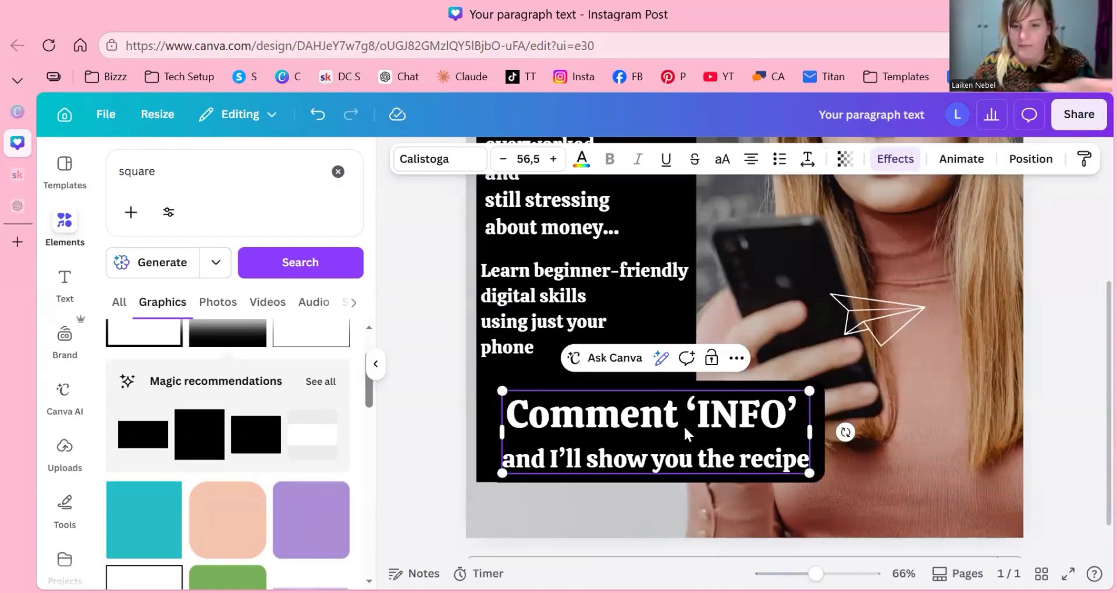
{"action": "left_click_drag", "start_coordinate": [685, 429], "coordinate": [687, 429]}
{"action": "left_click_drag", "start_coordinate": [815, 574], "coordinate": [792, 574]}
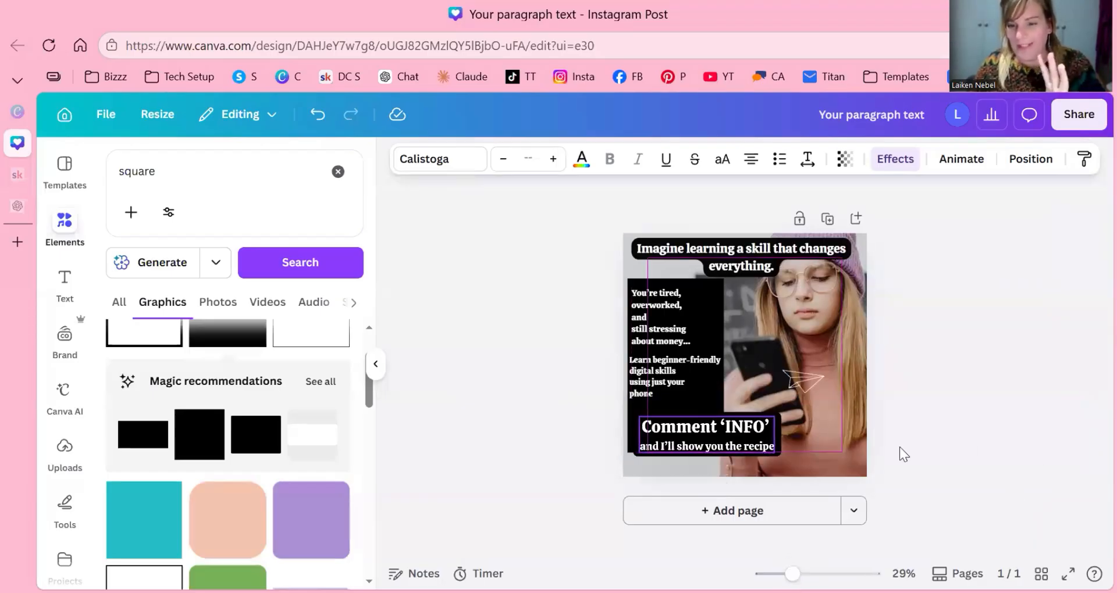
Reposition the "Comment 'INFO'" block so its background lines up with the lower-left corner of the black rectangle
{"action": "left_click", "coordinate": [776, 449]}
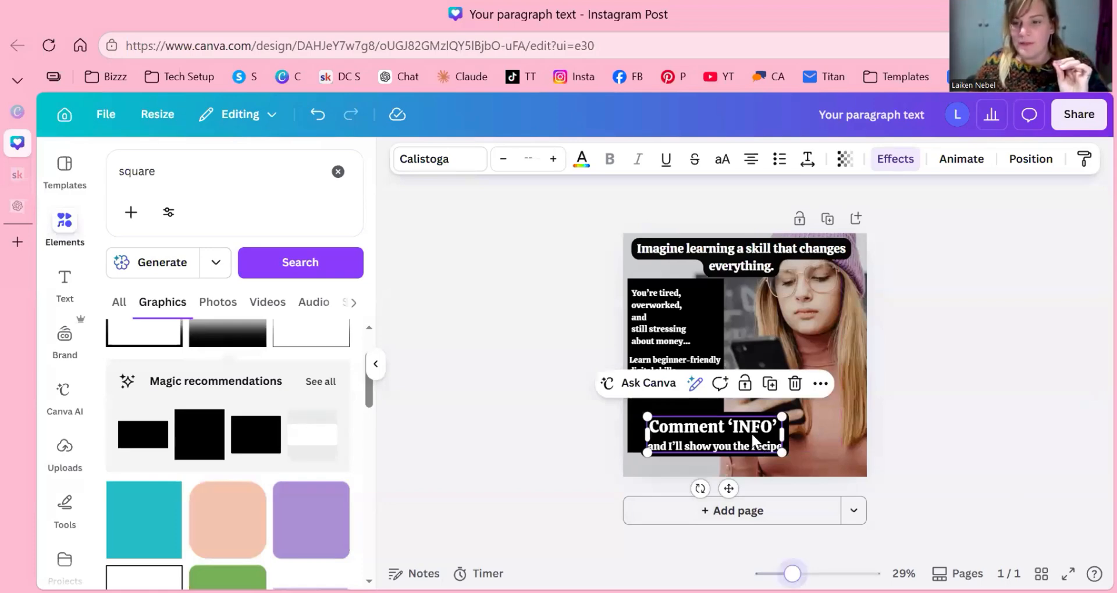
{"action": "scroll", "coordinate": [753, 442], "scroll_direction": "up", "scroll_amount": 4}
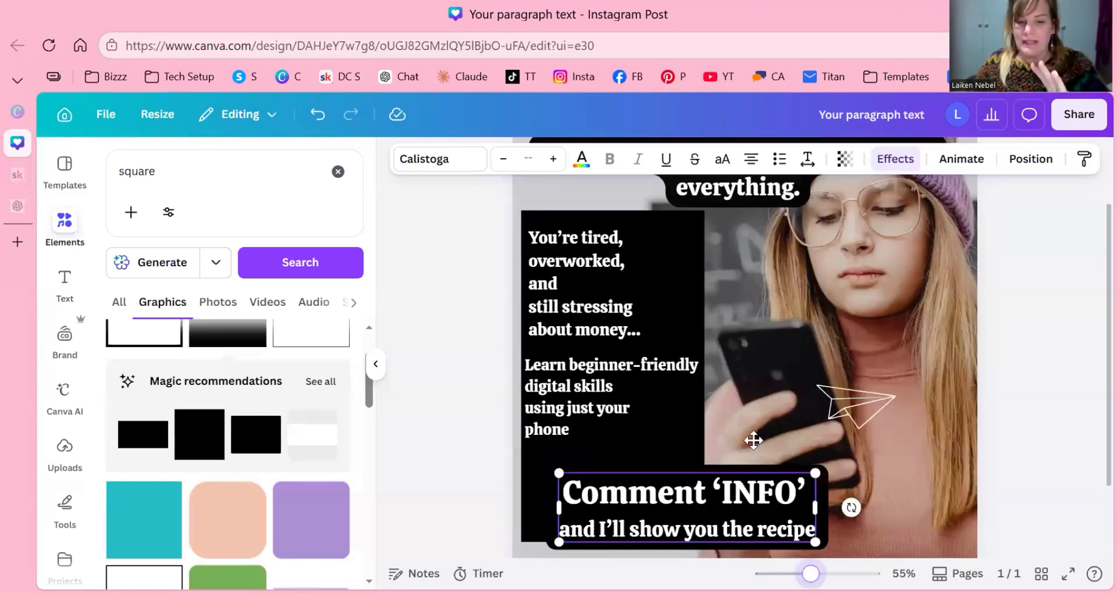
{"action": "scroll", "coordinate": [753, 440], "scroll_direction": "up", "scroll_amount": 2, "text": "ctrl"}
{"action": "scroll", "coordinate": [632, 385], "scroll_direction": "down", "scroll_amount": 2}
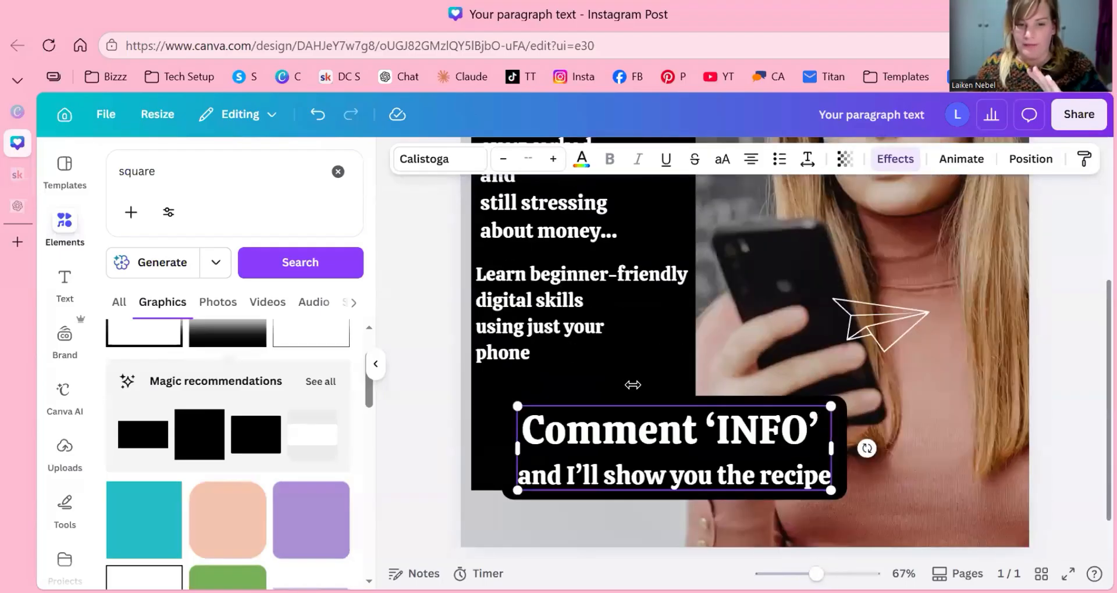
{"action": "left_click_drag", "start_coordinate": [673, 447], "coordinate": [649, 426]}
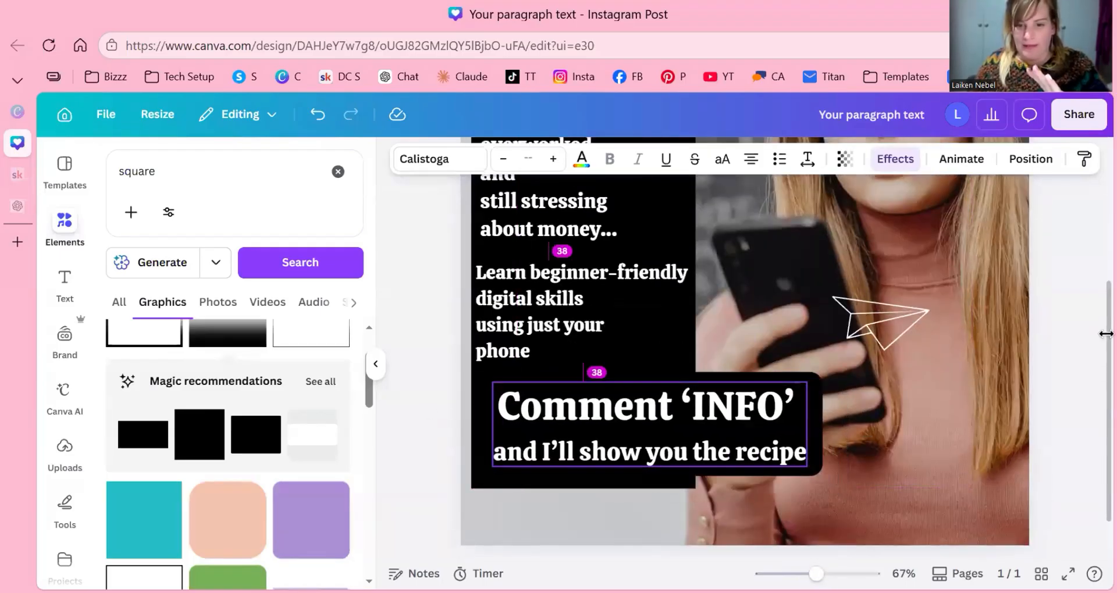
{"action": "key", "text": "shift+Down"}
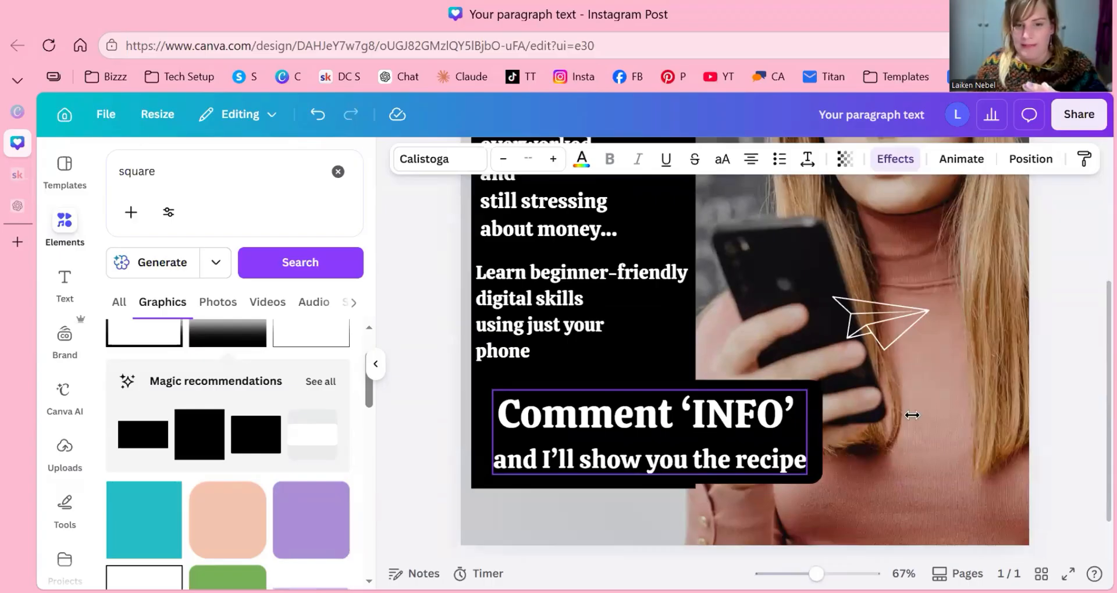
{"action": "key", "text": "shift+Down"}
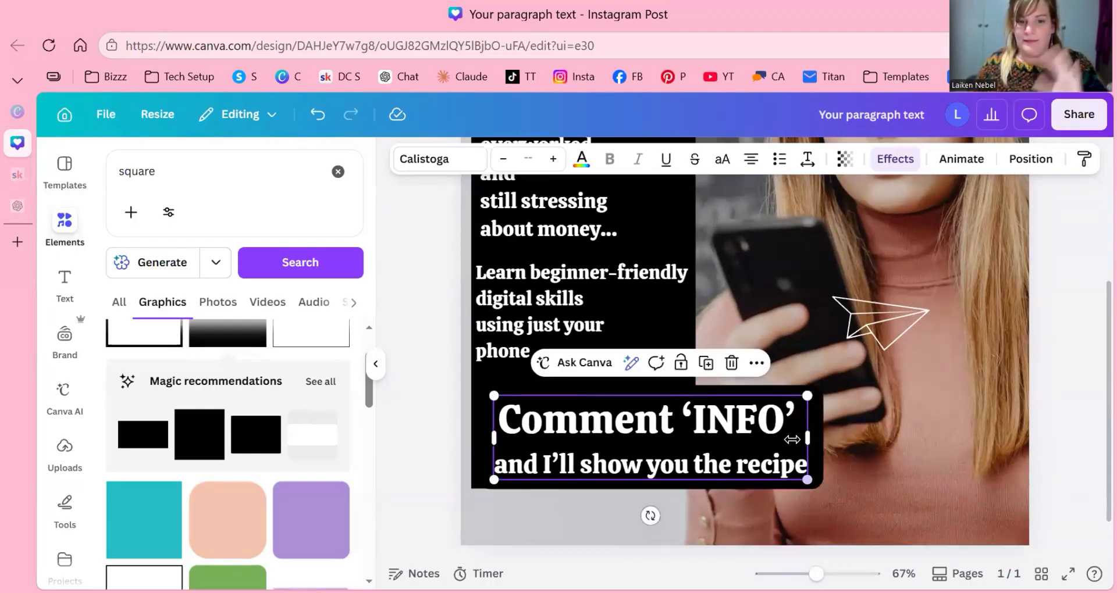
{"action": "key", "text": "Escape"}
Move the paper plane graphic to just above the "Comment 'INFO'" block, beside the black rectangle's right edge
{"action": "scroll", "coordinate": [718, 462], "scroll_direction": "up", "scroll_amount": 3}
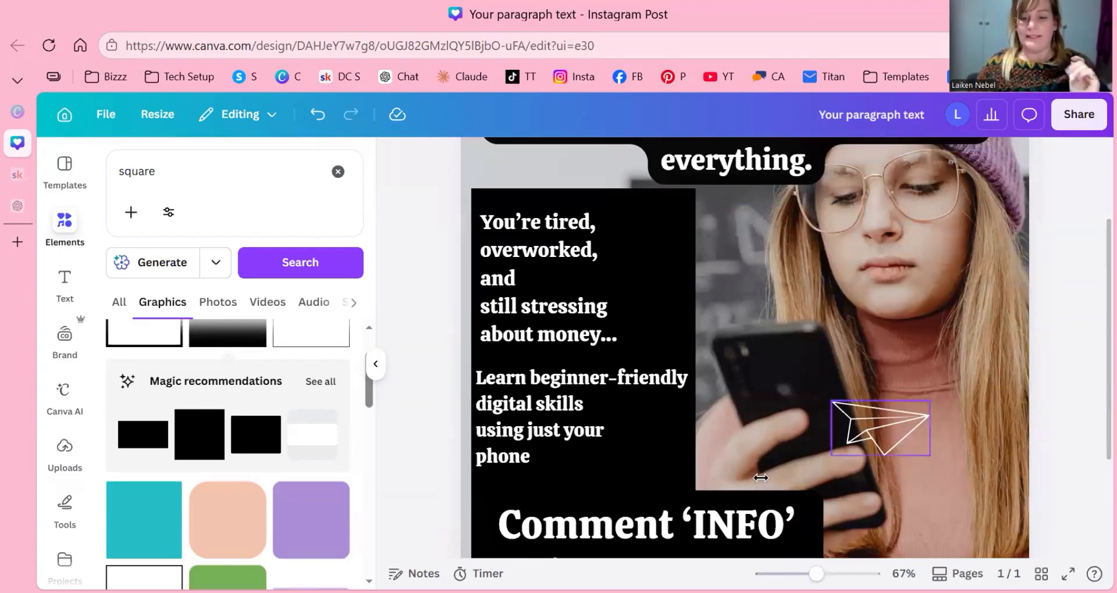
{"action": "left_click_drag", "start_coordinate": [754, 465], "coordinate": [747, 385]}
{"action": "scroll", "coordinate": [748, 385], "scroll_direction": "down", "scroll_amount": 3}
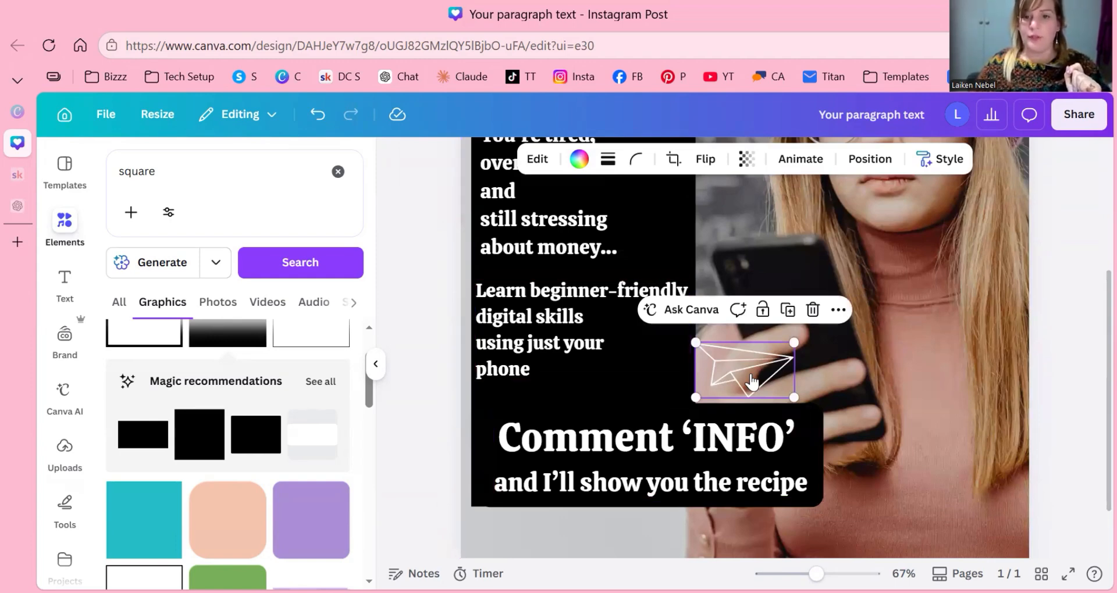
Bring the paper plane graphic forward one layer
{"action": "right_click", "coordinate": [827, 199]}
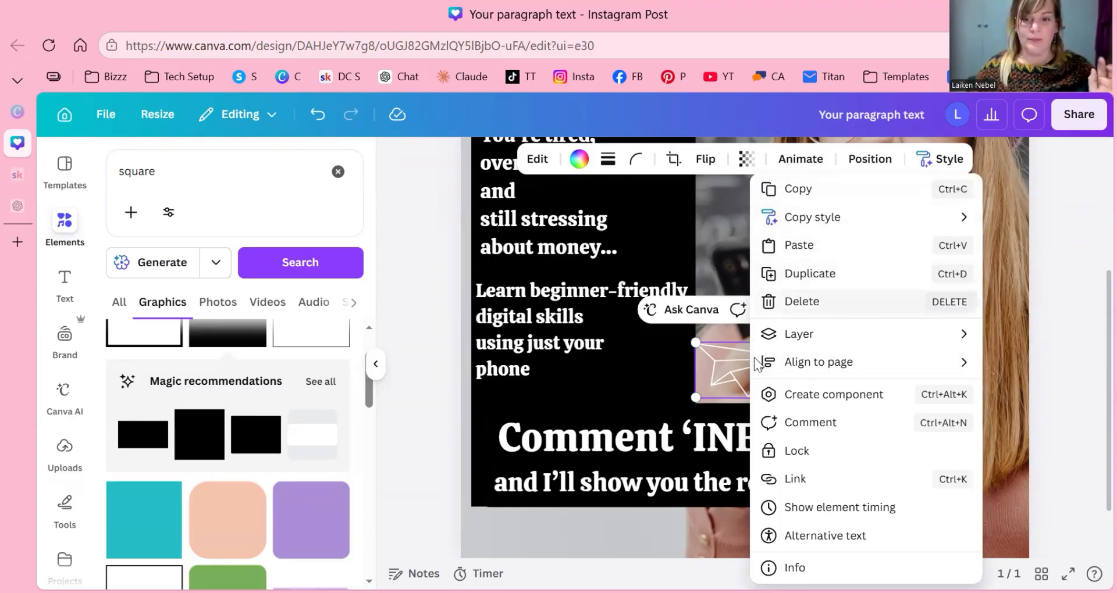
{"action": "mouse_move", "coordinate": [780, 335]}
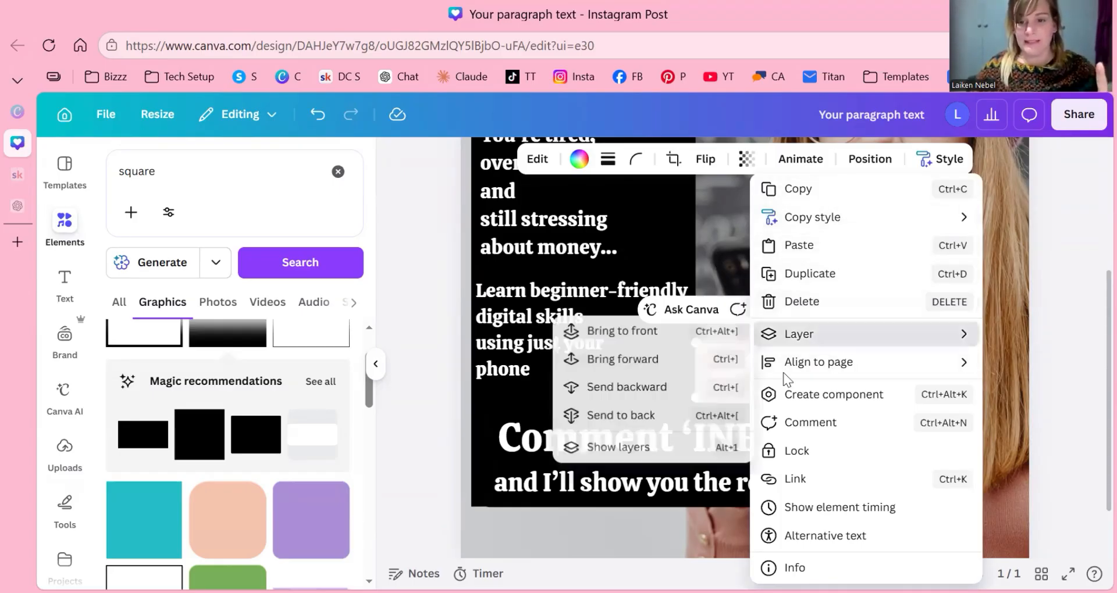
{"action": "left_click", "coordinate": [740, 371]}
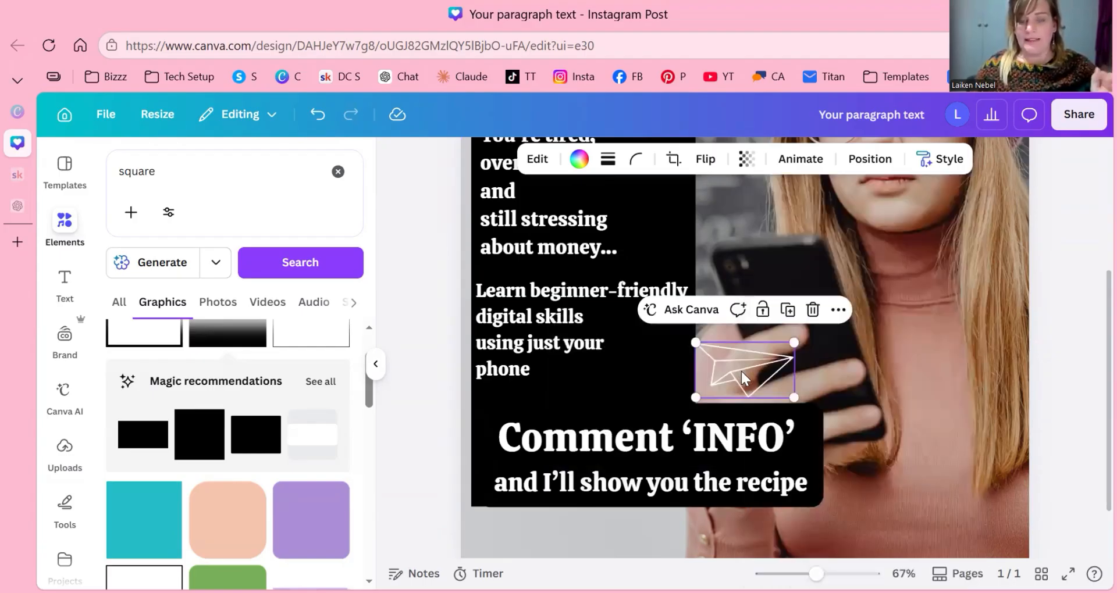
{"action": "left_click_drag", "start_coordinate": [741, 371], "coordinate": [740, 371]}
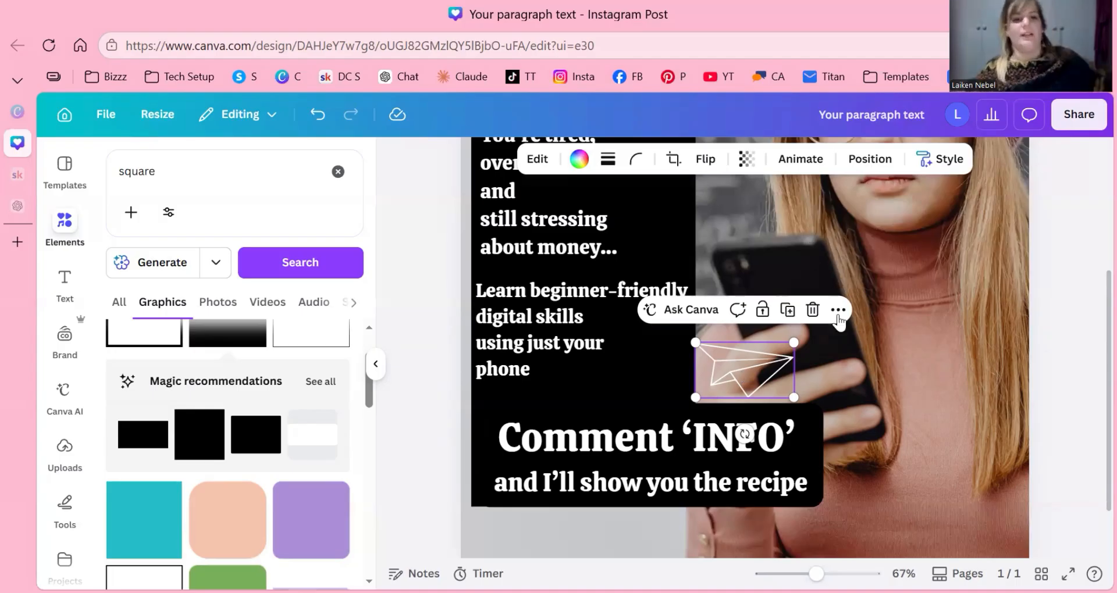
{"action": "right_click", "coordinate": [746, 341]}
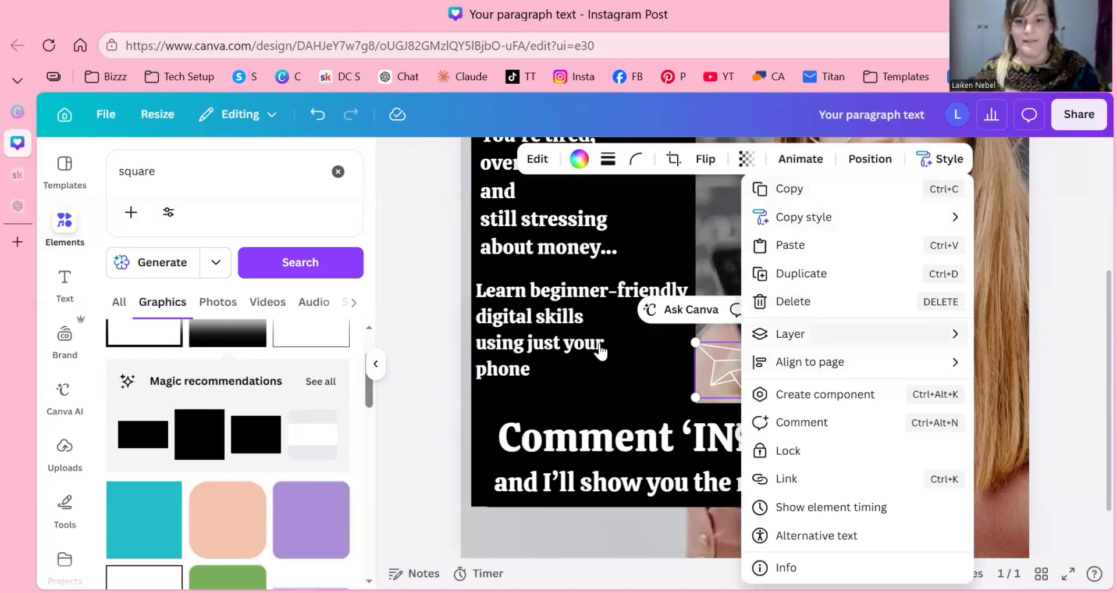
{"action": "mouse_move", "coordinate": [768, 334]}
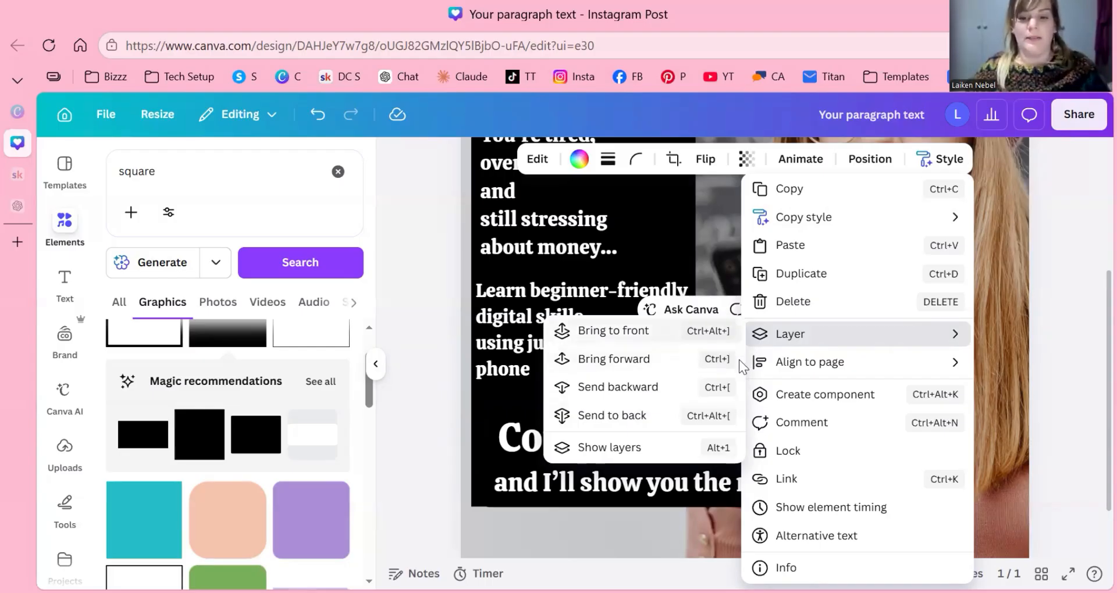
{"action": "left_click", "coordinate": [652, 359]}
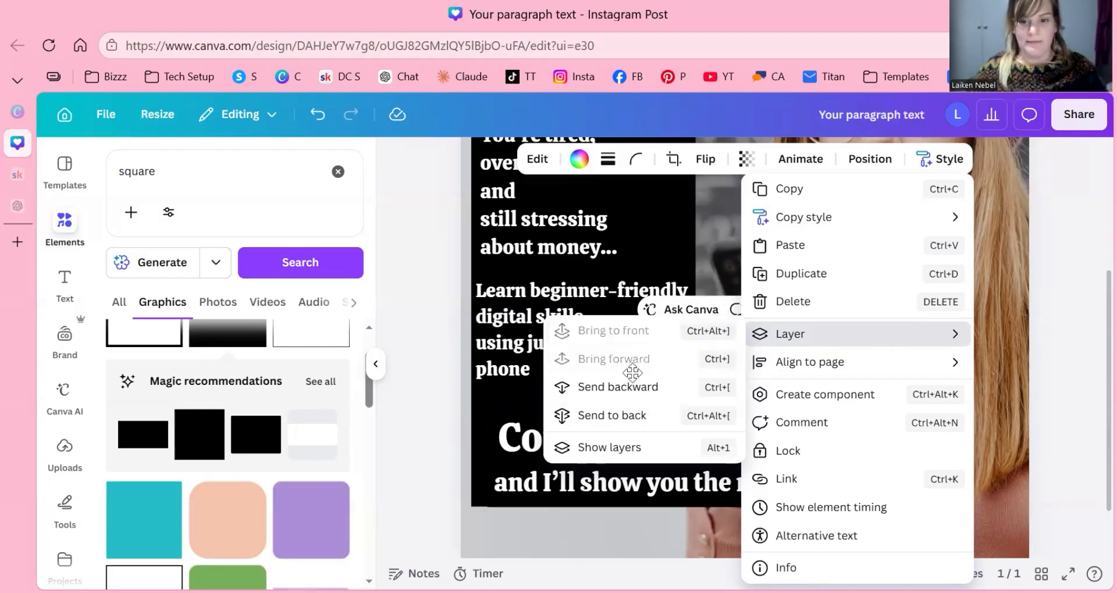
{"action": "left_click", "coordinate": [629, 378]}
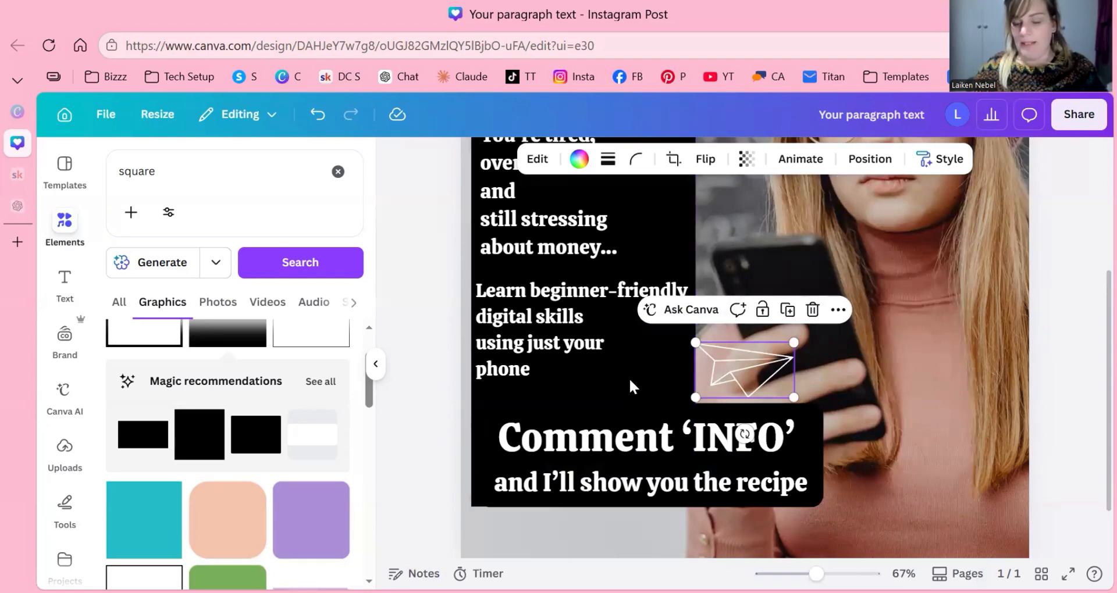
Move the paper plane onto the black rectangle, beside the "Learn beginner-friendly…" text
{"action": "left_click_drag", "start_coordinate": [759, 369], "coordinate": [646, 384]}
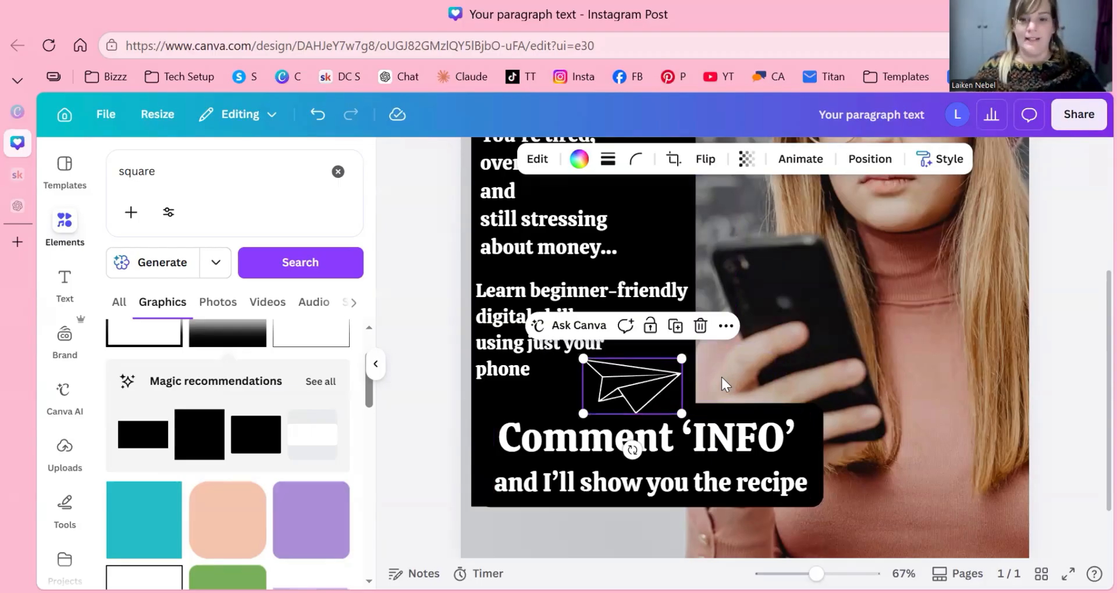
{"action": "left_click_drag", "start_coordinate": [722, 377], "coordinate": [663, 438]}
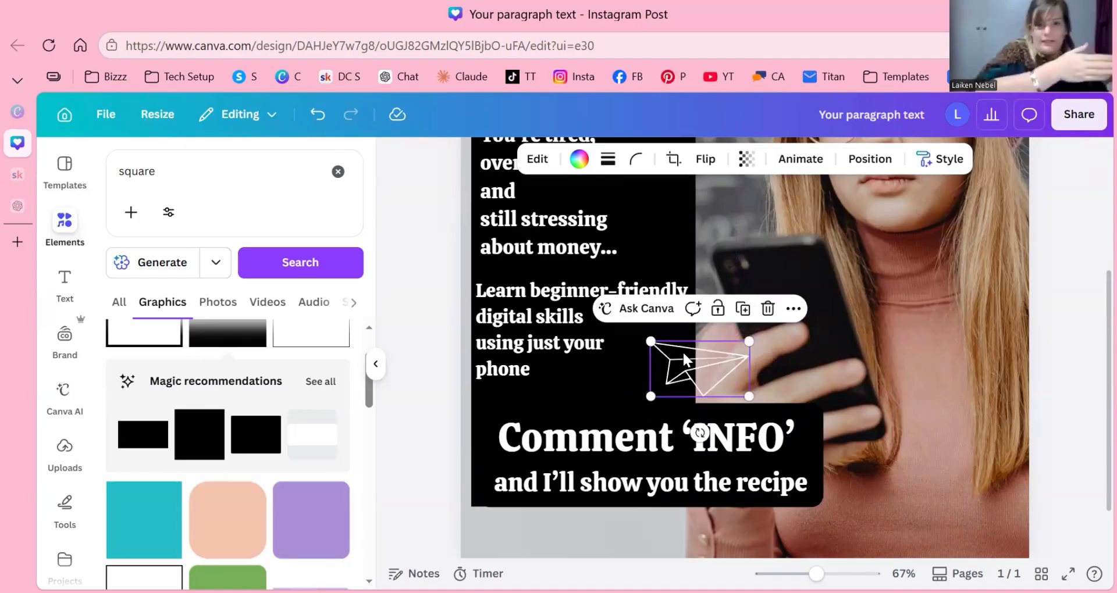
{"action": "left_click_drag", "start_coordinate": [734, 373], "coordinate": [671, 383]}
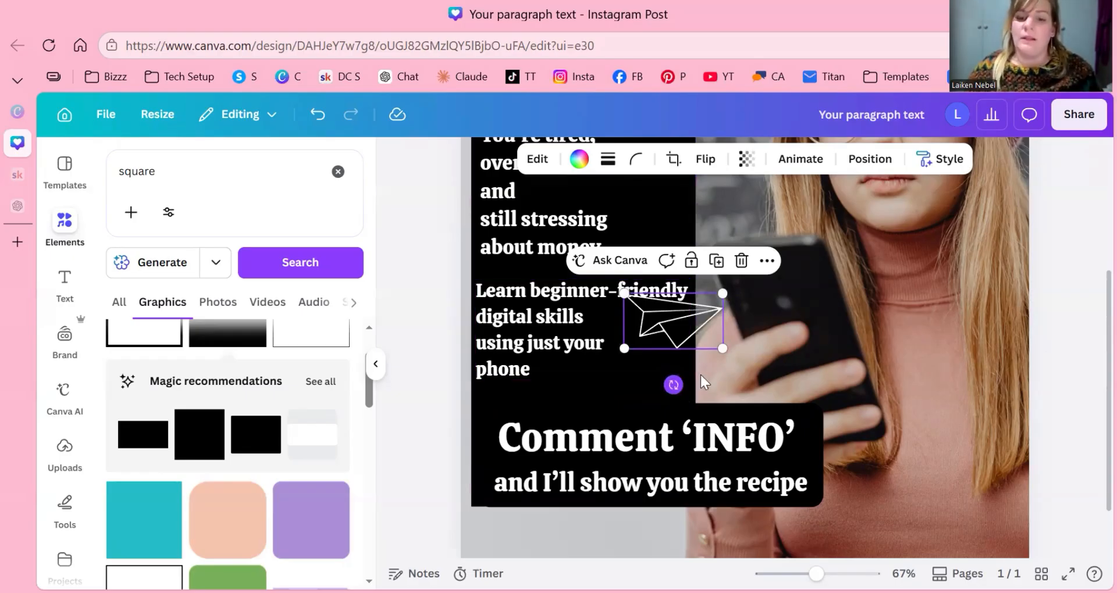
Rotate the paper plane graphic so it points diagonally upward, and scale it down to roughly half its size
{"action": "left_click_drag", "start_coordinate": [701, 377], "coordinate": [706, 274]}
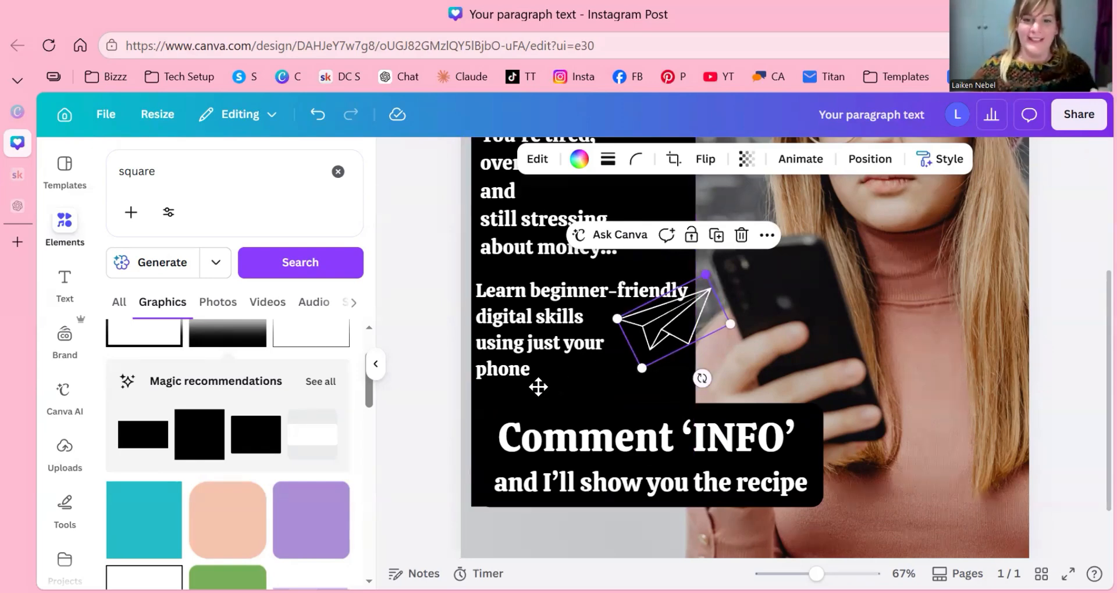
{"action": "left_click_drag", "start_coordinate": [705, 274], "coordinate": [676, 318]}
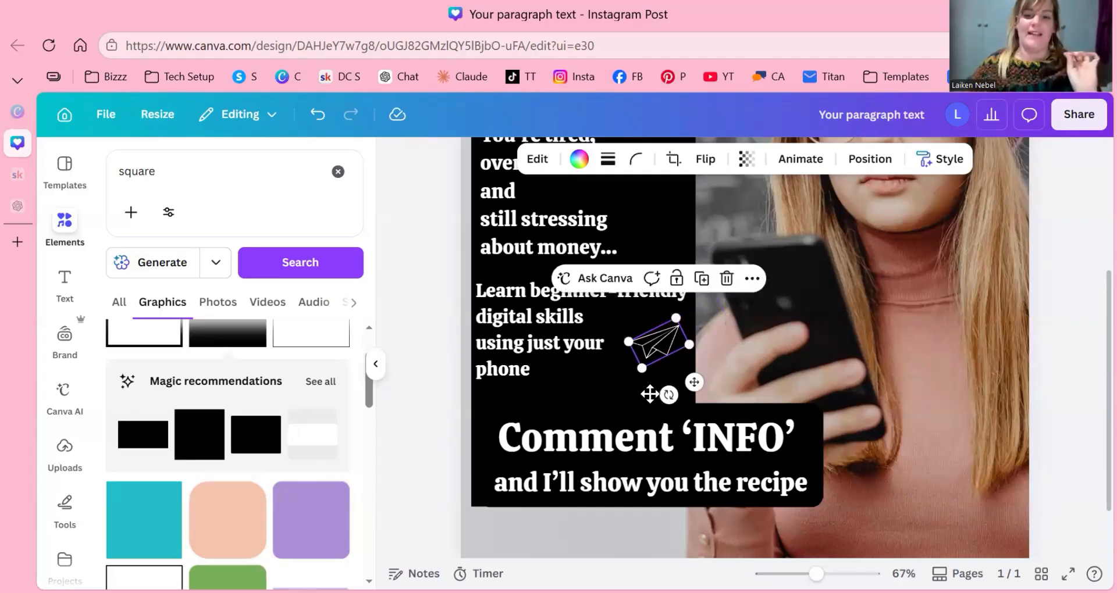
Place the paper plane directly before the "Comment 'INFO'" text, shifting that text block slightly right to make room
{"action": "left_click_drag", "start_coordinate": [650, 394], "coordinate": [509, 453]}
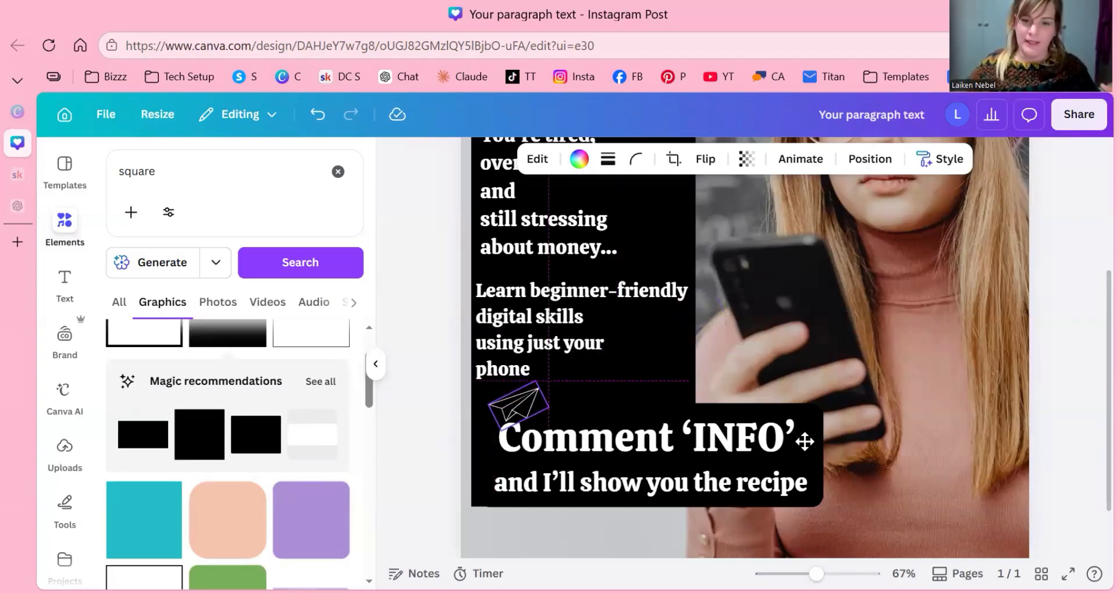
{"action": "left_click_drag", "start_coordinate": [805, 442], "coordinate": [628, 440]}
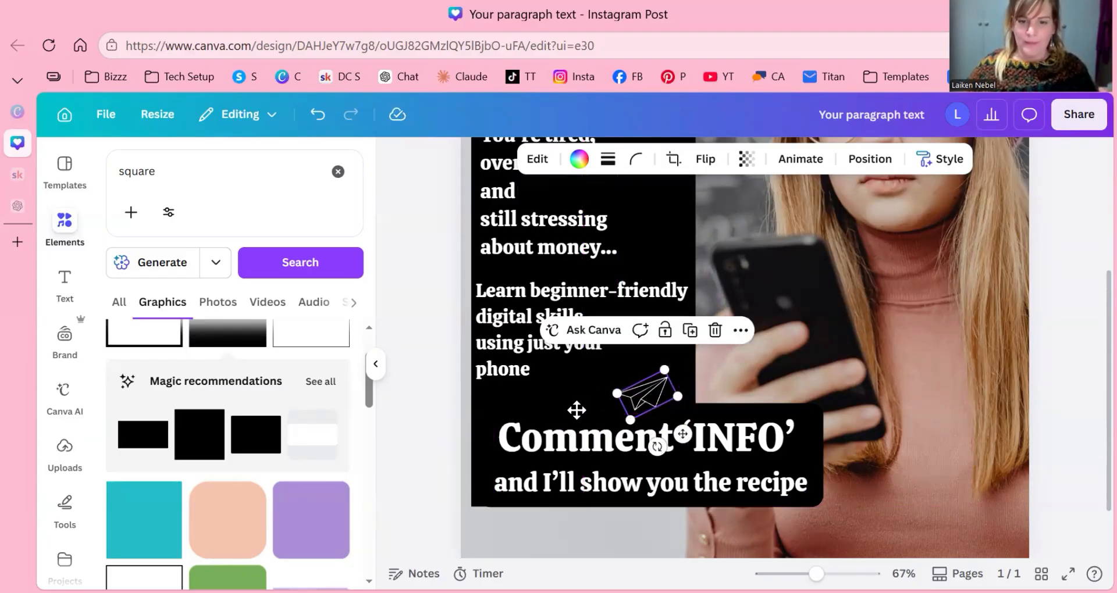
{"action": "left_click_drag", "start_coordinate": [496, 457], "coordinate": [500, 385]}
{"action": "left_click_drag", "start_coordinate": [645, 405], "coordinate": [596, 417]}
{"action": "left_click_drag", "start_coordinate": [457, 443], "coordinate": [458, 443]}
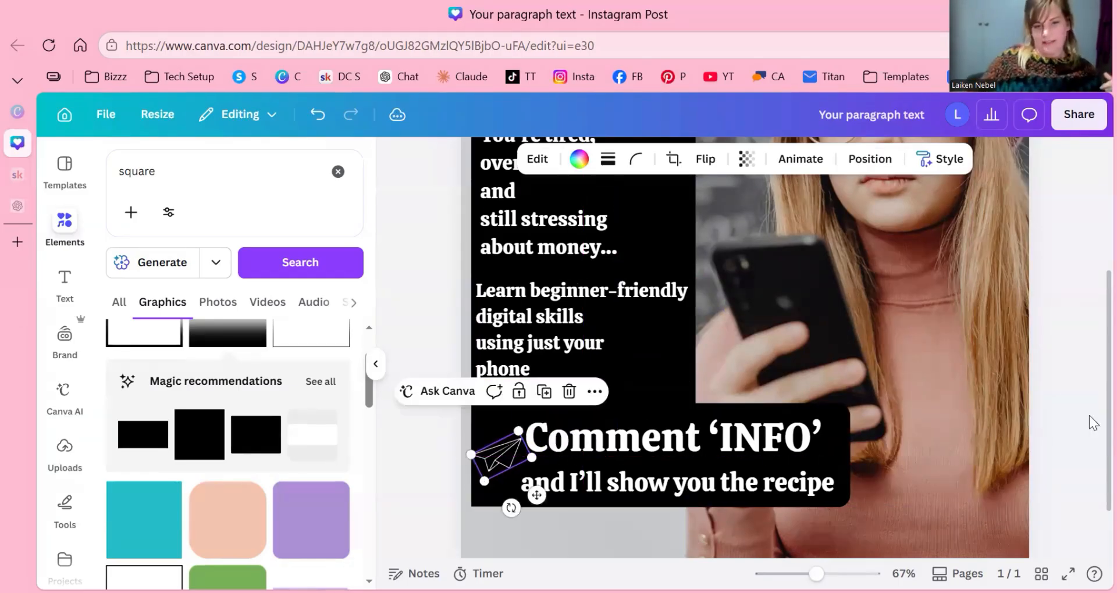
{"action": "left_click", "coordinate": [1089, 417]}
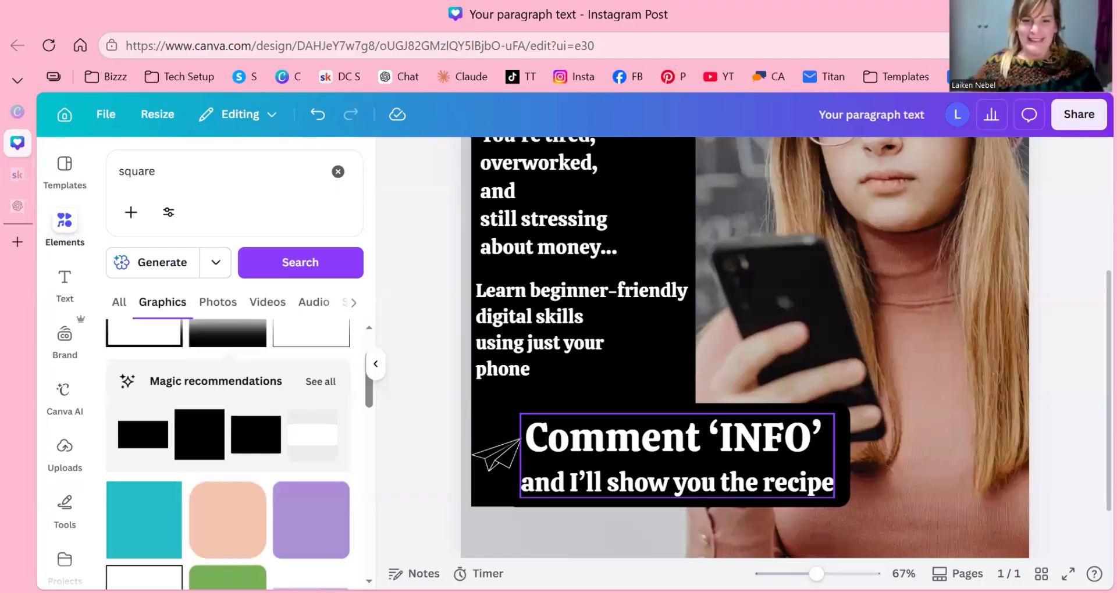
Slide the photo of the woman holding a phone off the page's right side, exposing the bench photo underneath
{"action": "scroll", "coordinate": [750, 347], "scroll_direction": "up", "scroll_amount": 2}
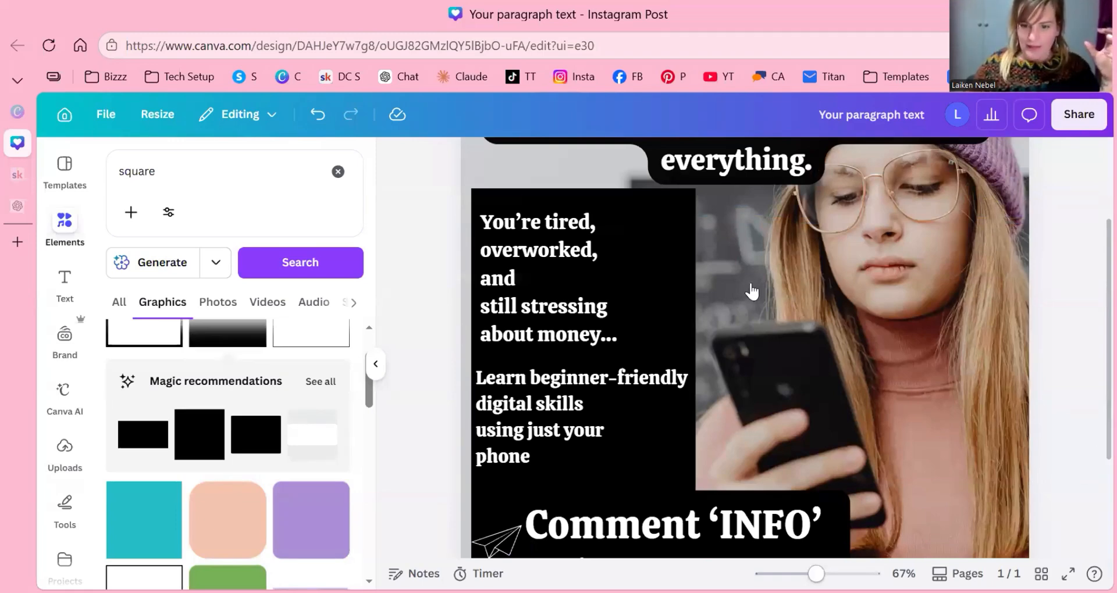
{"action": "scroll", "coordinate": [739, 290], "scroll_direction": "down", "scroll_amount": 5}
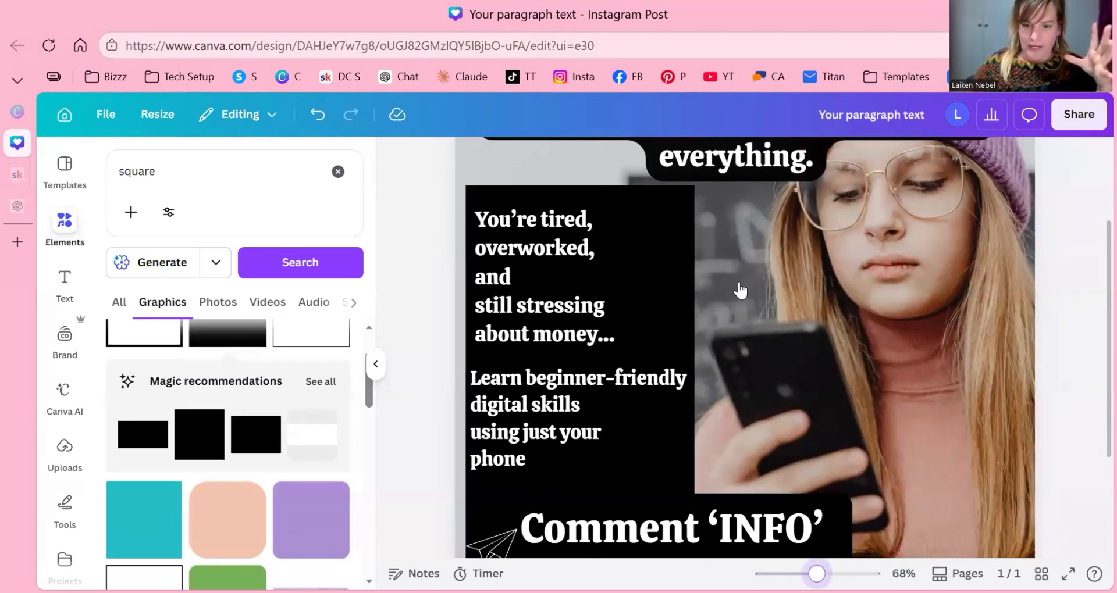
{"action": "scroll", "coordinate": [740, 290], "scroll_direction": "down", "scroll_amount": 2}
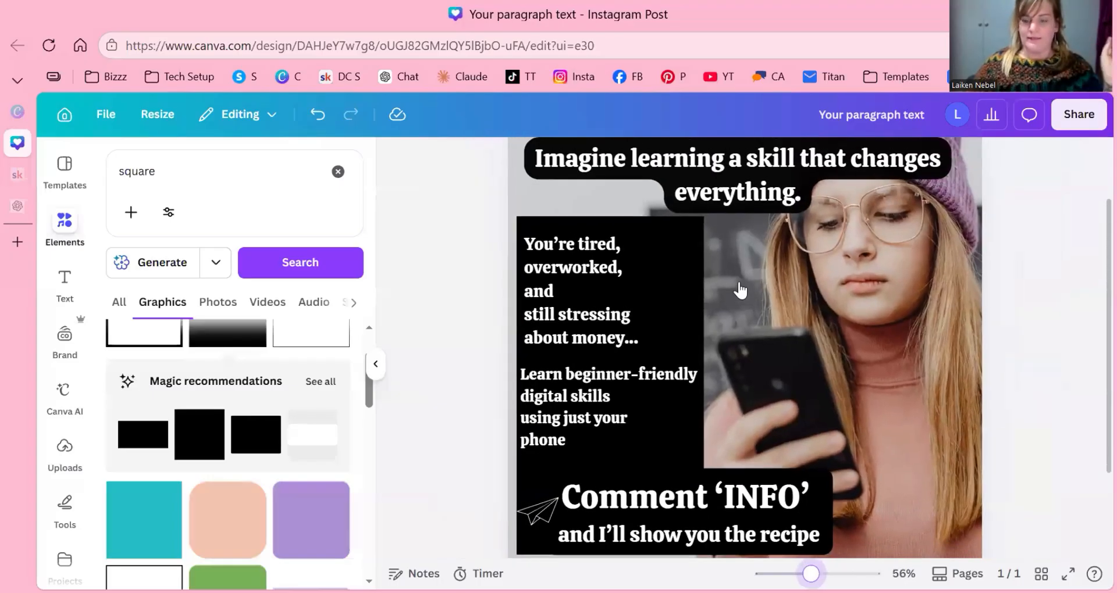
{"action": "scroll", "coordinate": [740, 290], "scroll_direction": "down", "scroll_amount": 8}
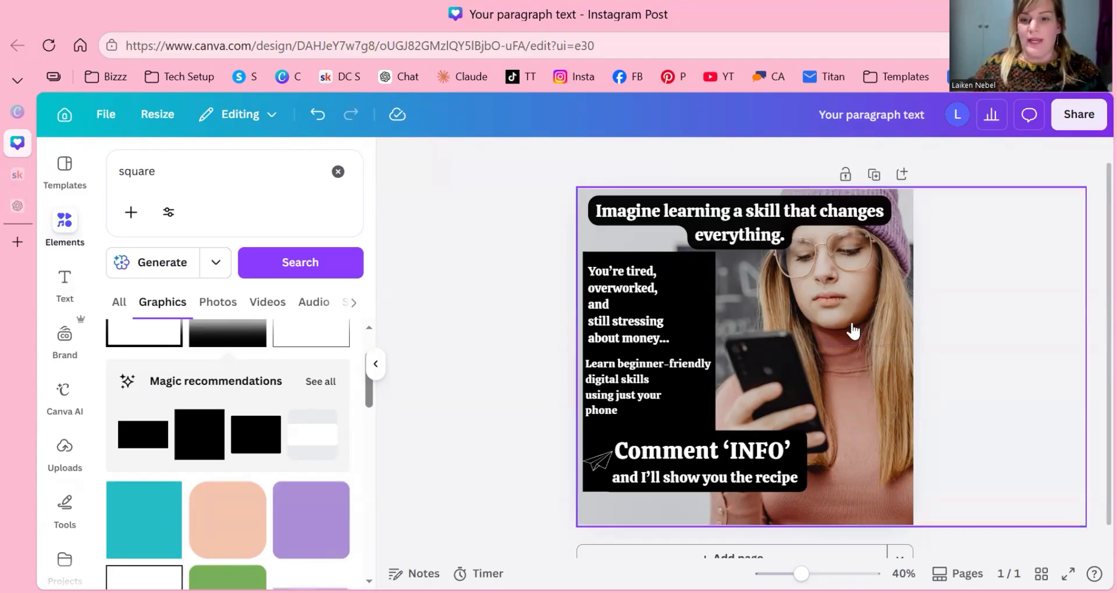
{"action": "left_click", "coordinate": [823, 335]}
{"action": "key", "text": "ctrl+z"}
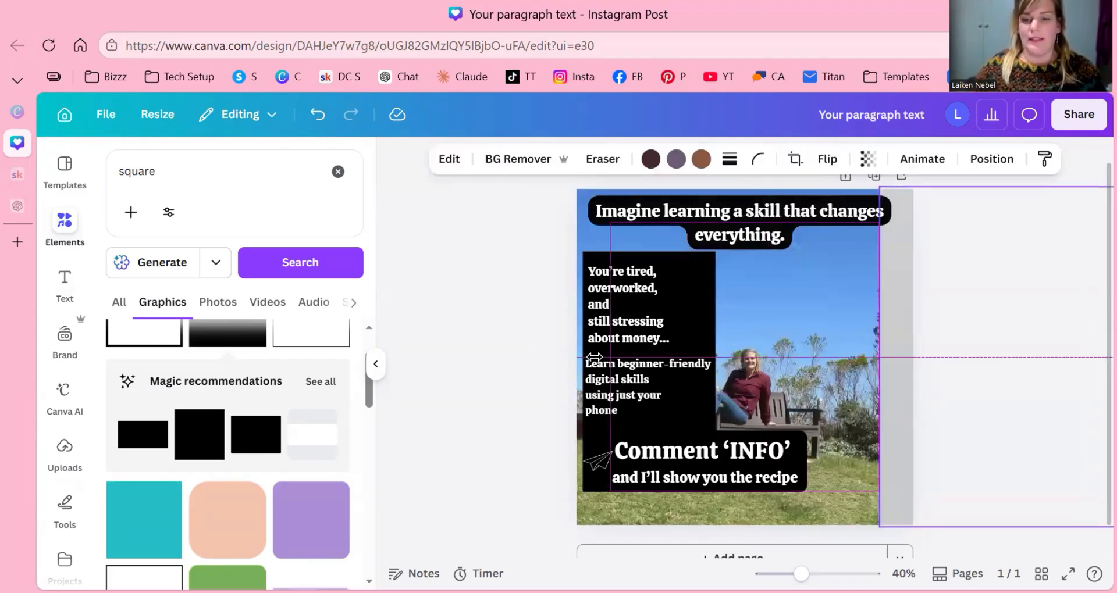
Resize and reposition the bench photo so it fills the page height and the seated person sits right of the black rectangle
{"action": "left_click_drag", "start_coordinate": [595, 357], "coordinate": [917, 400]}
{"action": "left_click", "coordinate": [838, 345]}
{"action": "left_click", "coordinate": [821, 446]}
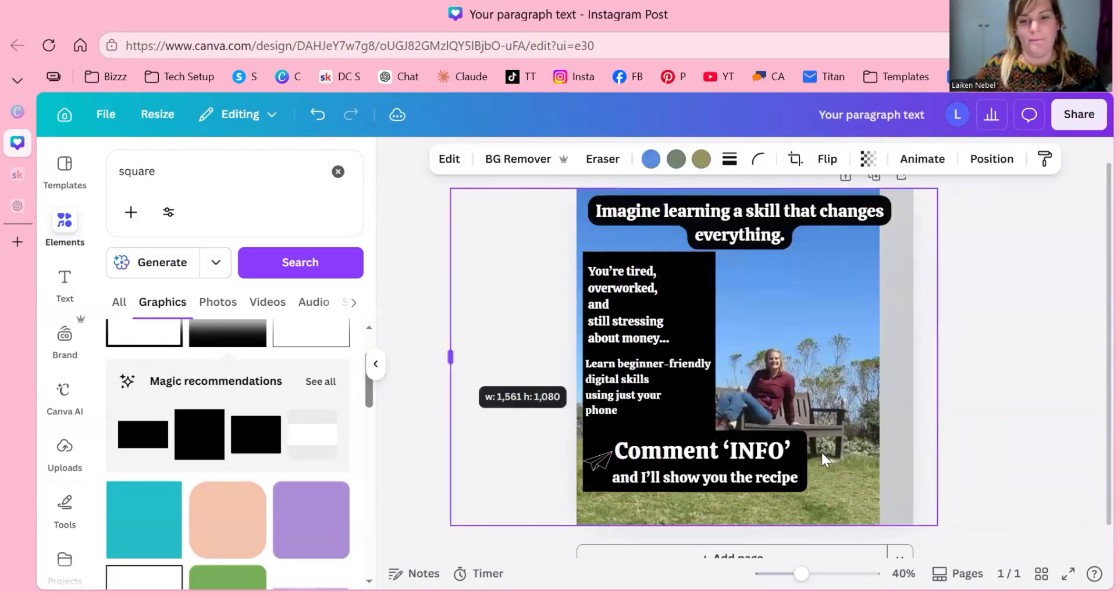
{"action": "left_click", "coordinate": [707, 424]}
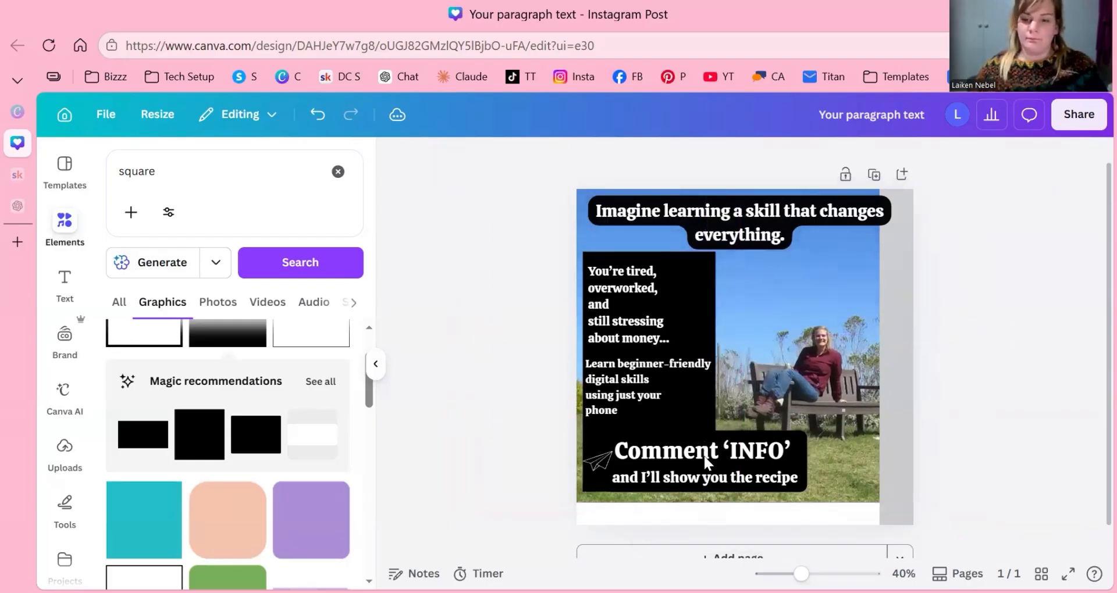
{"action": "left_click_drag", "start_coordinate": [587, 466], "coordinate": [582, 496]}
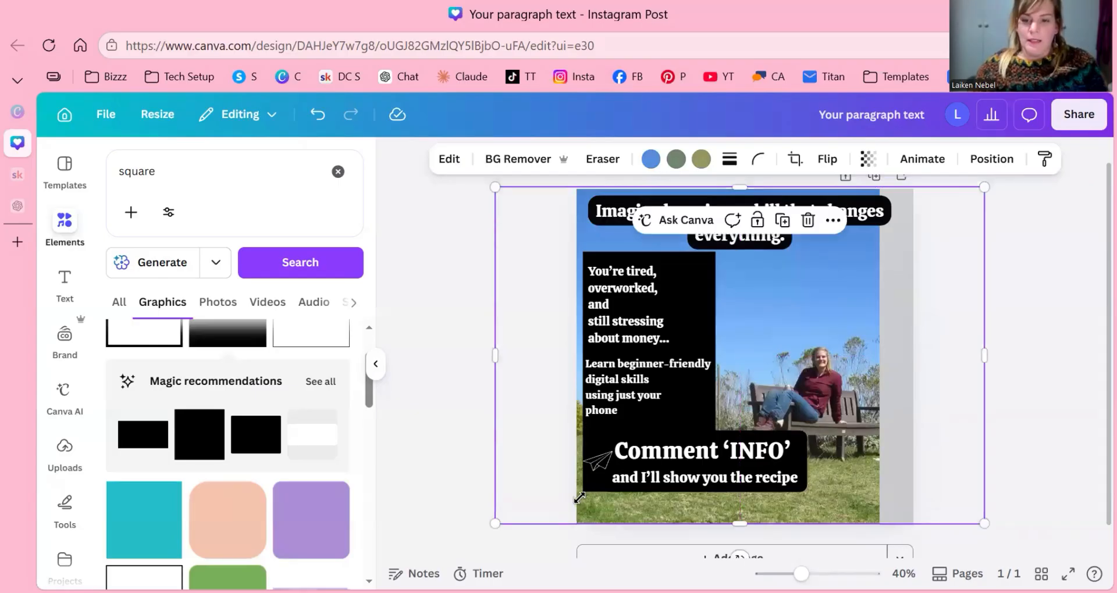
Move the "Comment 'INFO'" text block down so it sits closer to the page's lower edge
{"action": "left_click", "coordinate": [624, 455]}
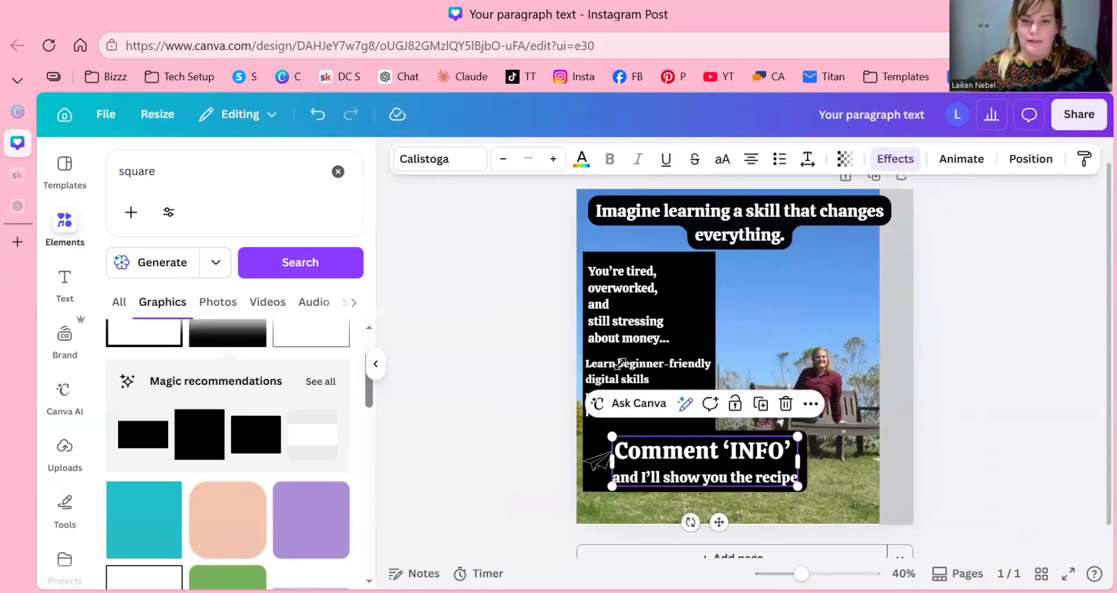
{"action": "key", "text": "shift+Down"}
{"action": "key", "text": "shift+Down"}
{"action": "key", "text": "shift+Down"}
{"action": "key", "text": "shift+Down"}
{"action": "key", "text": "shift+Down"}
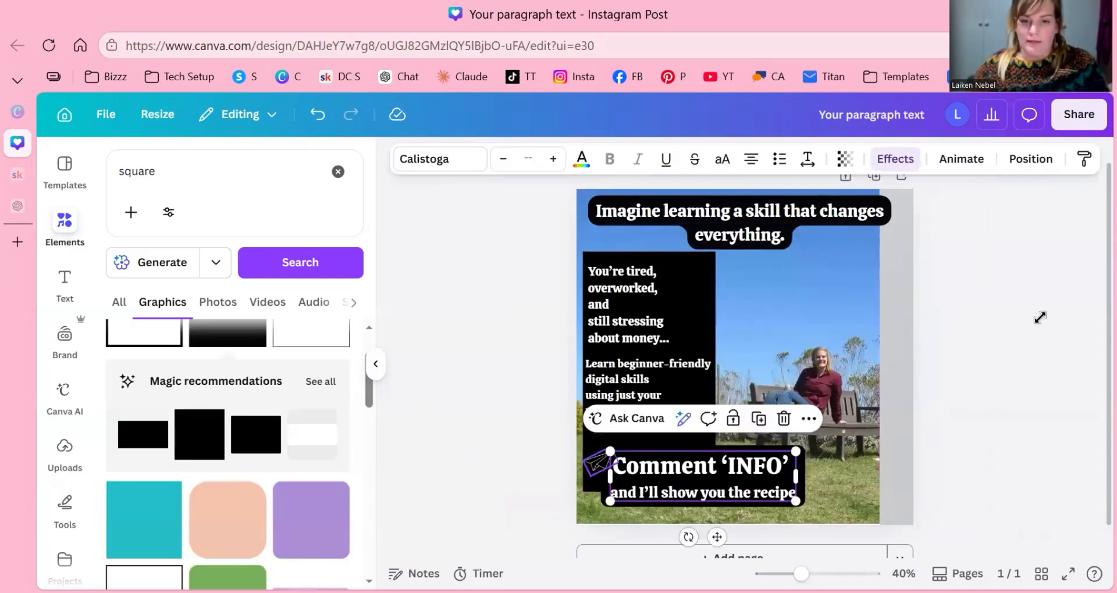
{"action": "left_click", "coordinate": [897, 329]}
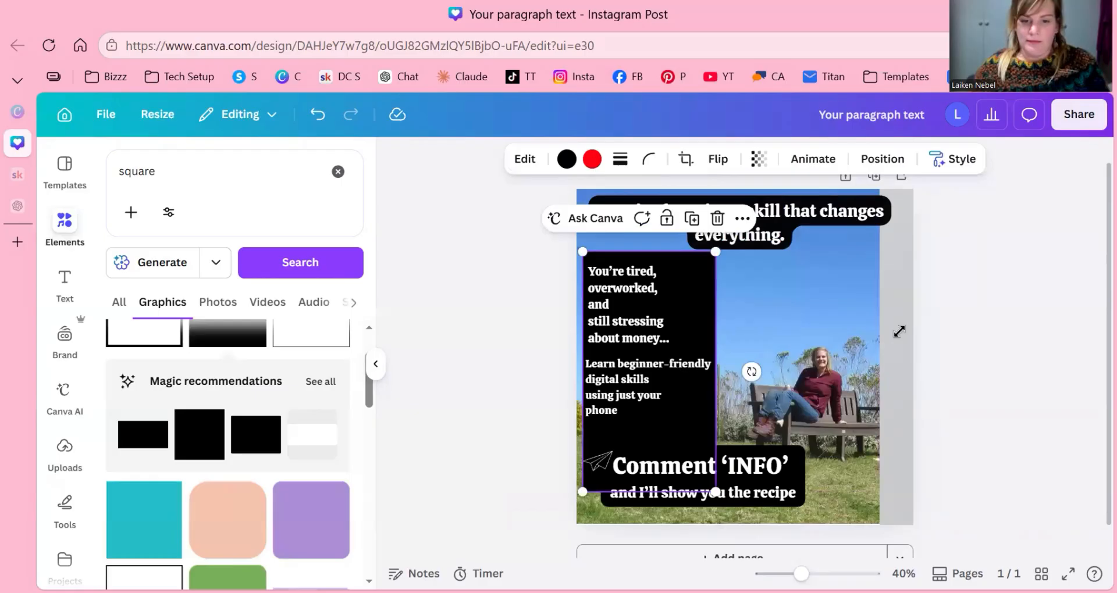
{"action": "left_click", "coordinate": [967, 323]}
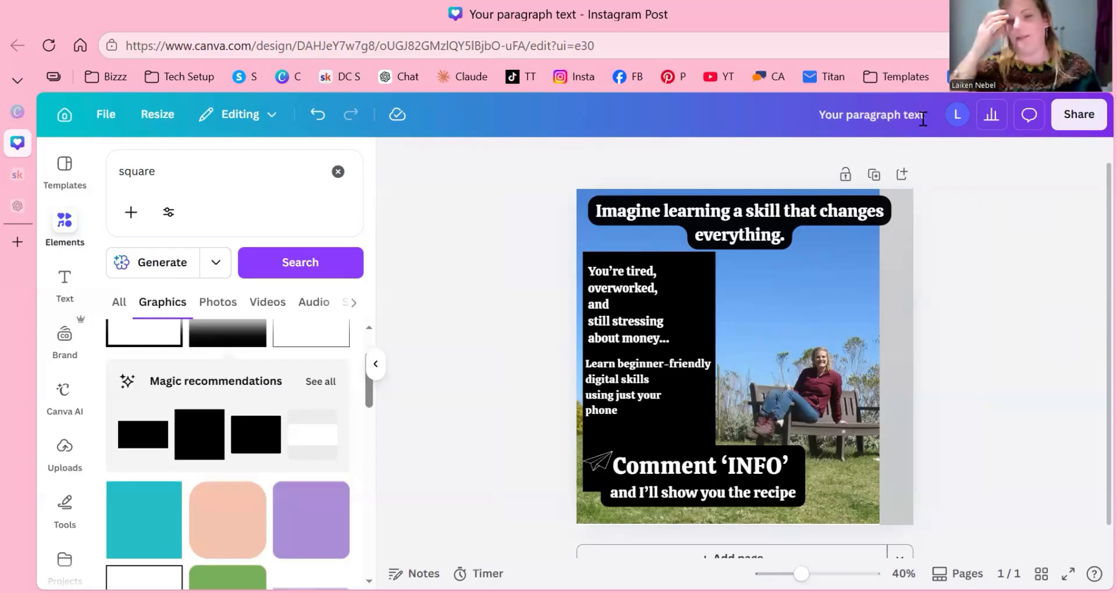
Delete the leftover photo strip at the page's right edge and enlarge the black rectangle to the left page edge and the call-to-action block's bottom
{"action": "key", "text": "ctrl+z"}
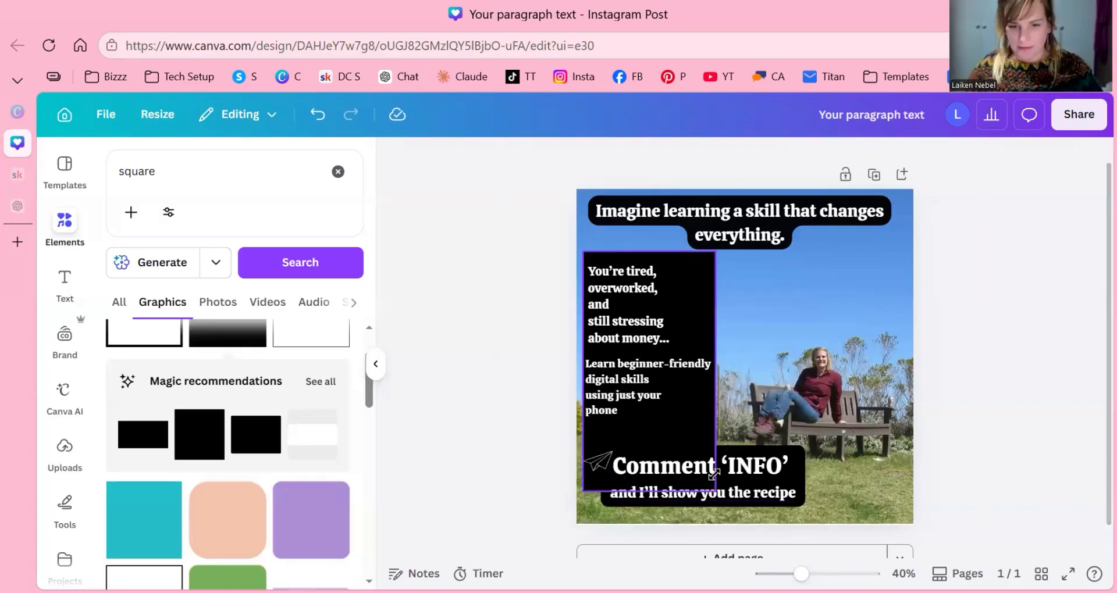
{"action": "left_click", "coordinate": [651, 447]}
{"action": "left_click_drag", "start_coordinate": [639, 452], "coordinate": [762, 392]}
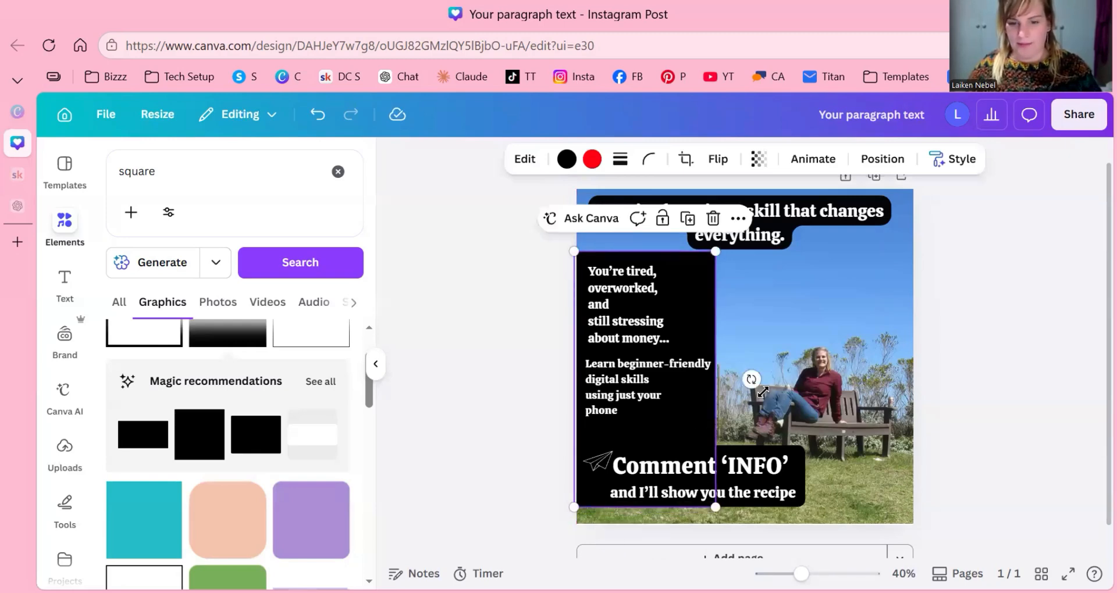
{"action": "left_click", "coordinate": [1093, 343]}
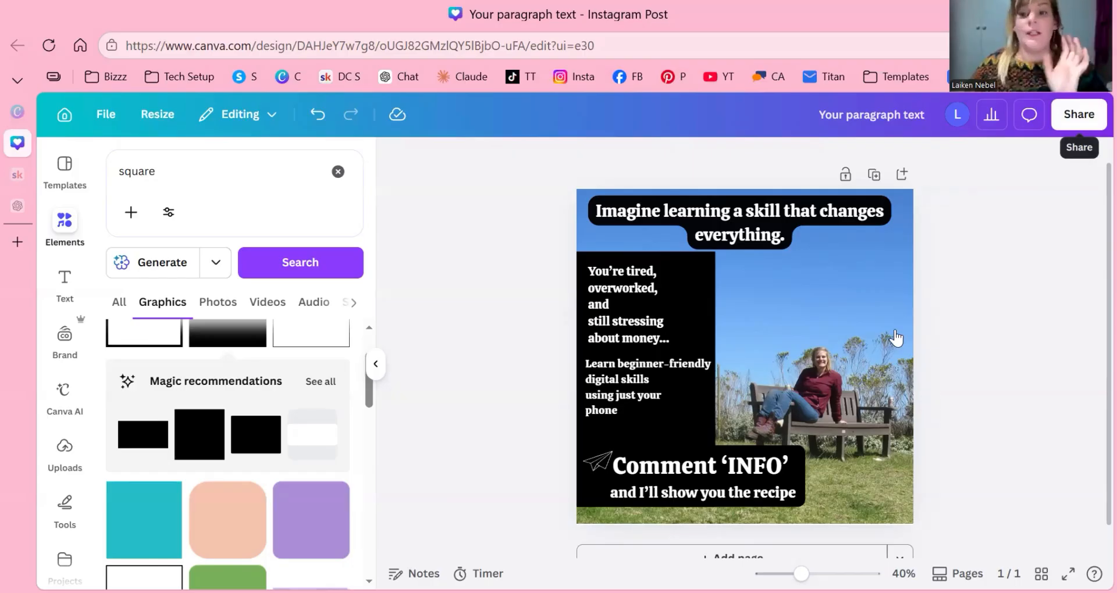
Examine the design's sharing options and its download settings, including the available file types
{"action": "left_click", "coordinate": [1079, 114]}
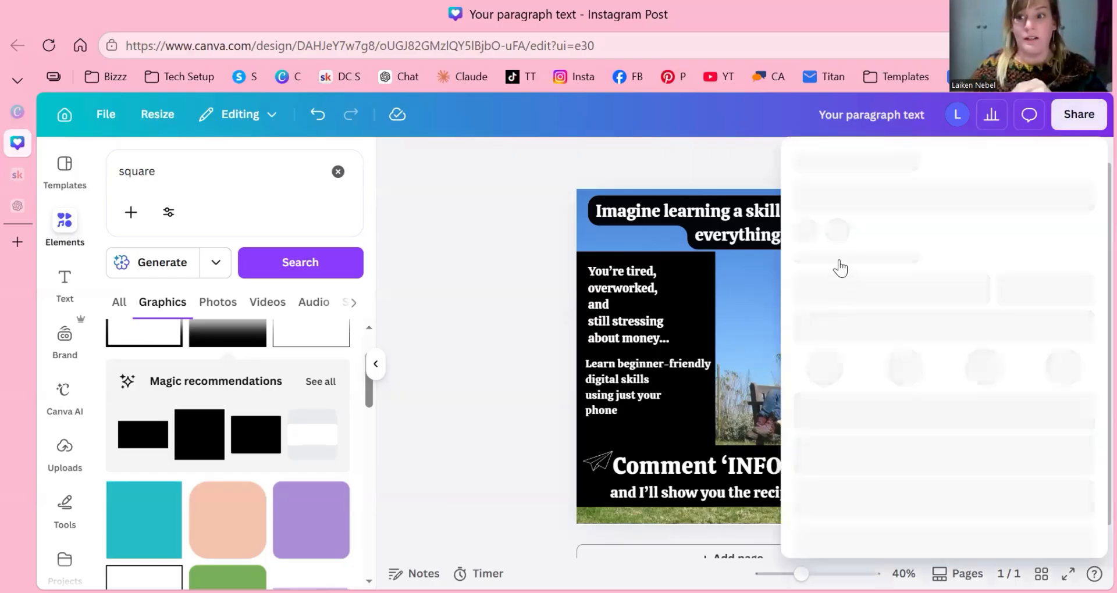
{"action": "scroll", "coordinate": [825, 268], "scroll_direction": "down", "scroll_amount": 2}
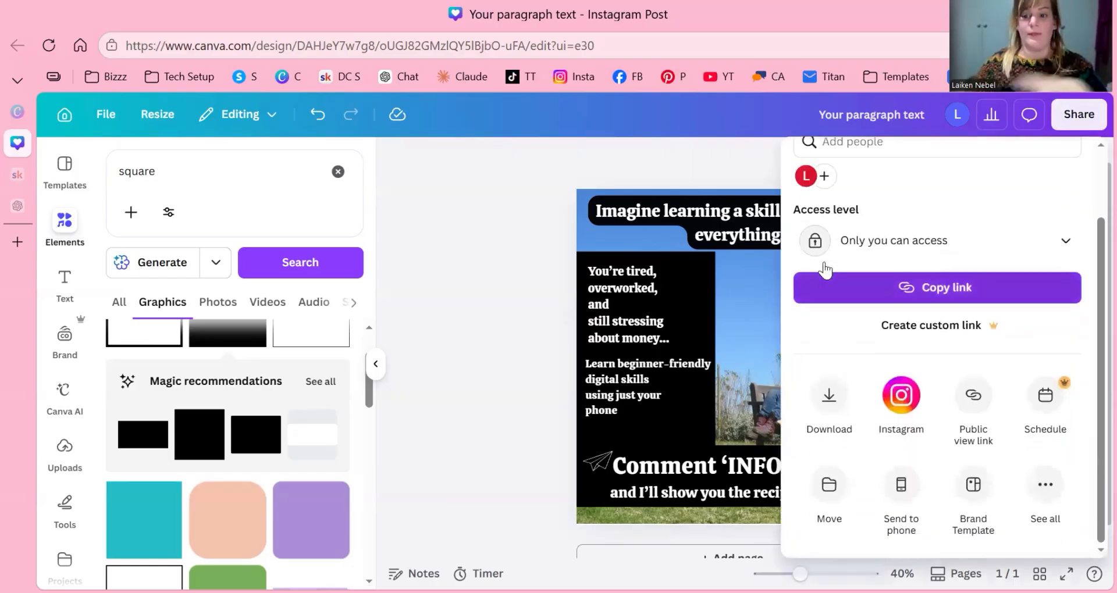
{"action": "scroll", "coordinate": [824, 268], "scroll_direction": "up", "scroll_amount": 2}
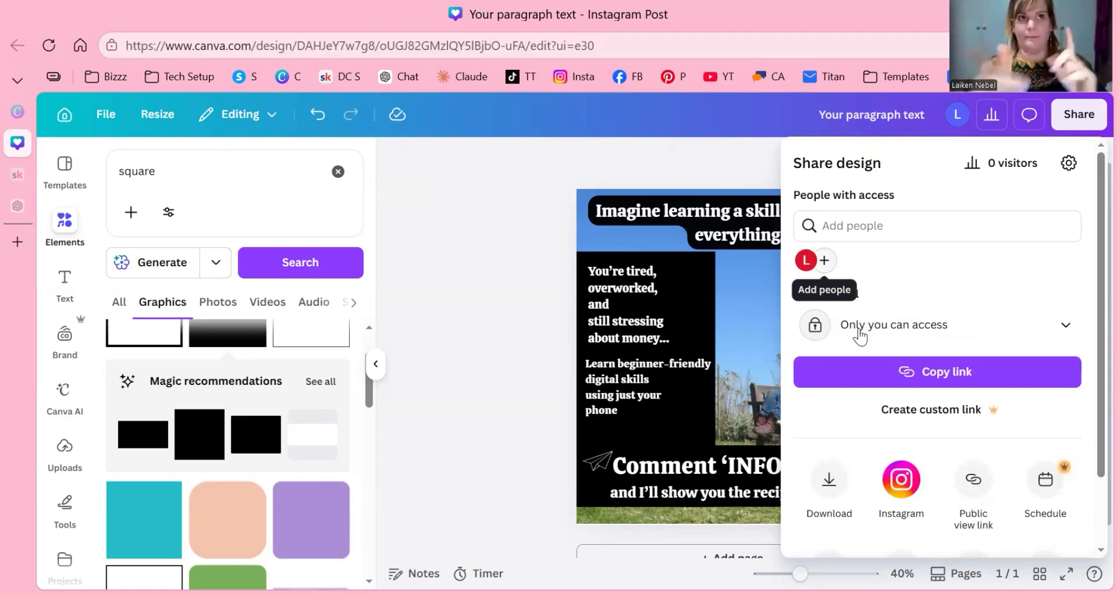
{"action": "left_click", "coordinate": [967, 376]}
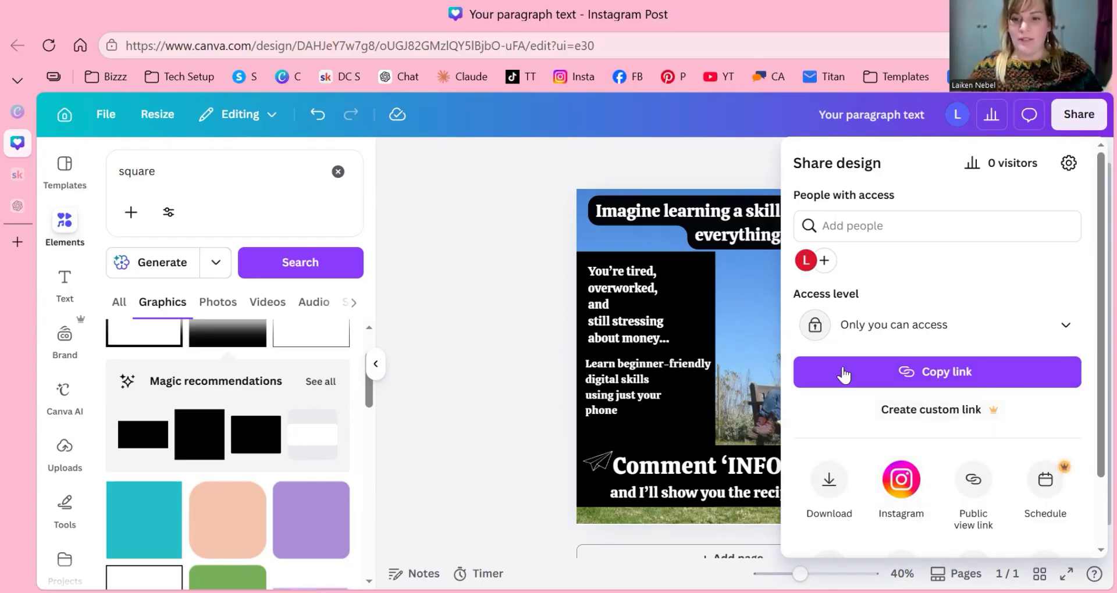
{"action": "scroll", "coordinate": [843, 375], "scroll_direction": "down", "scroll_amount": 2}
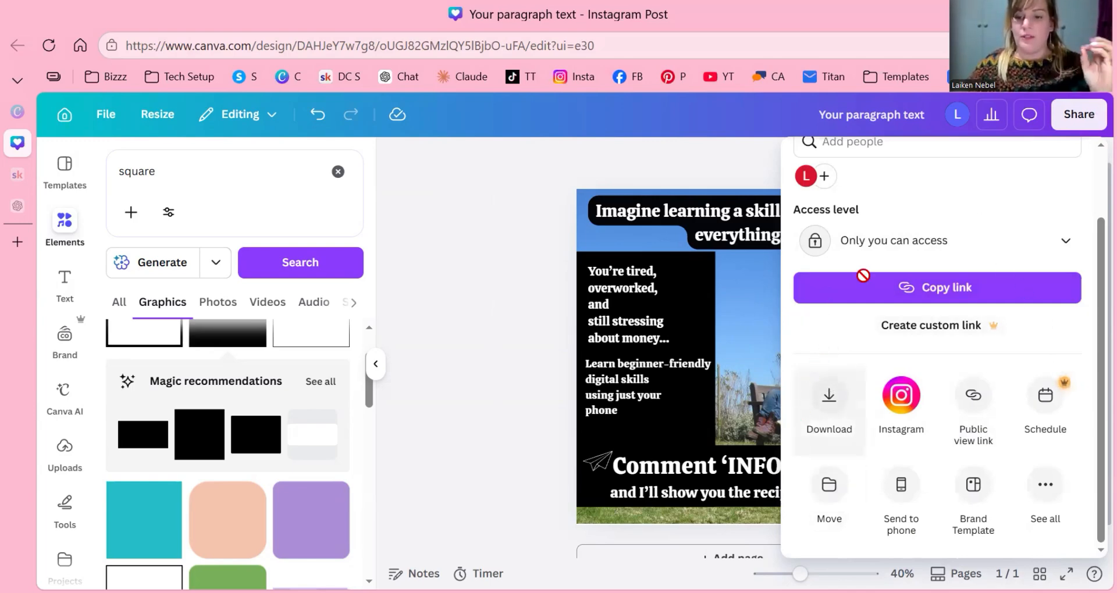
{"action": "left_click", "coordinate": [829, 407]}
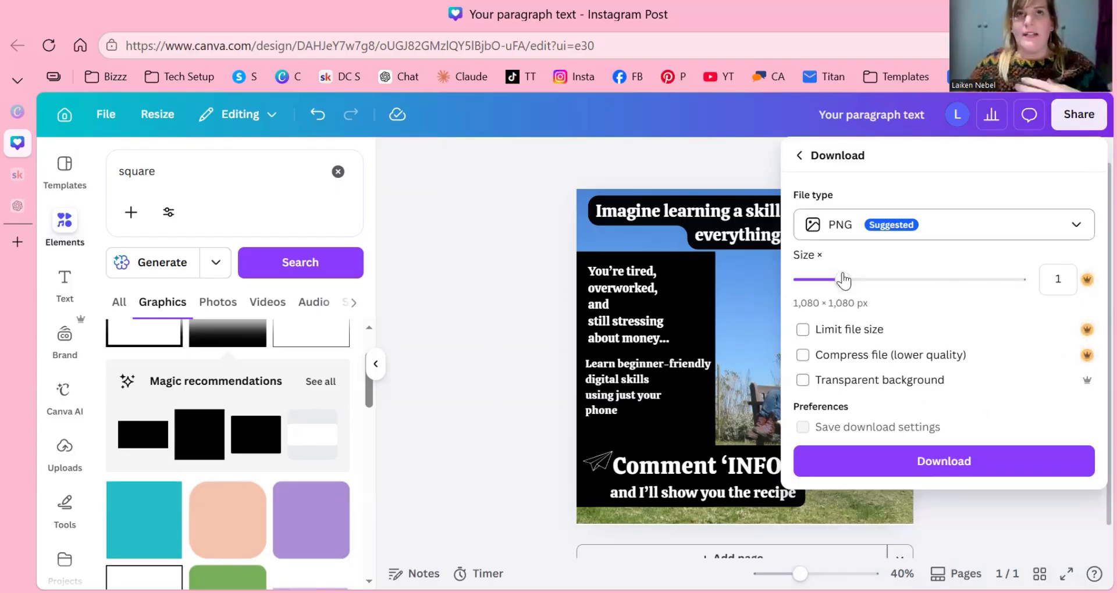
{"action": "left_click", "coordinate": [842, 228]}
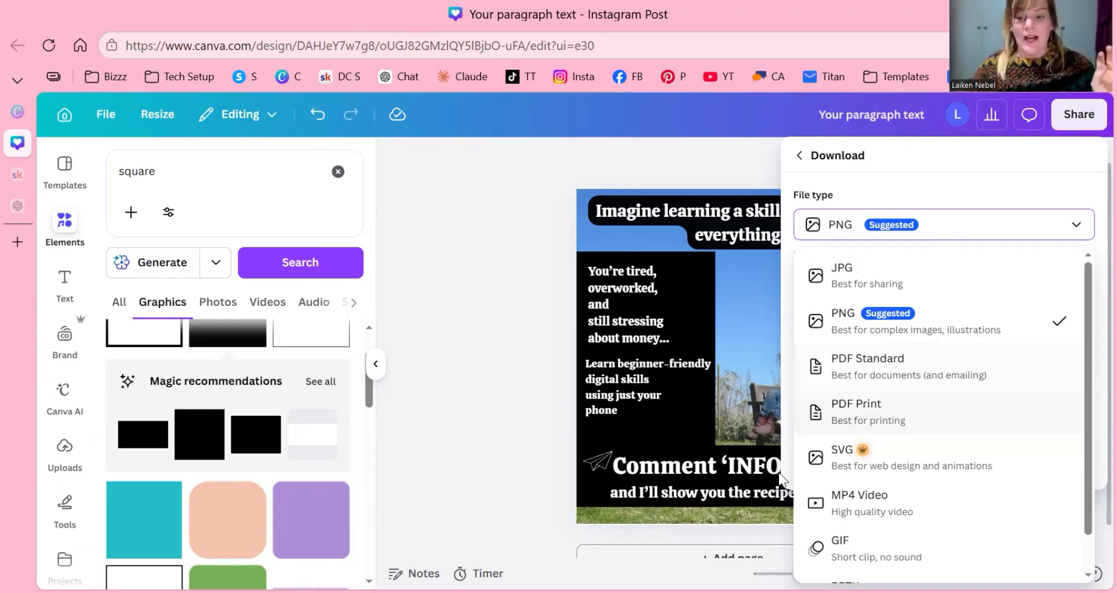
{"action": "scroll", "coordinate": [958, 485], "scroll_direction": "down", "scroll_amount": 1}
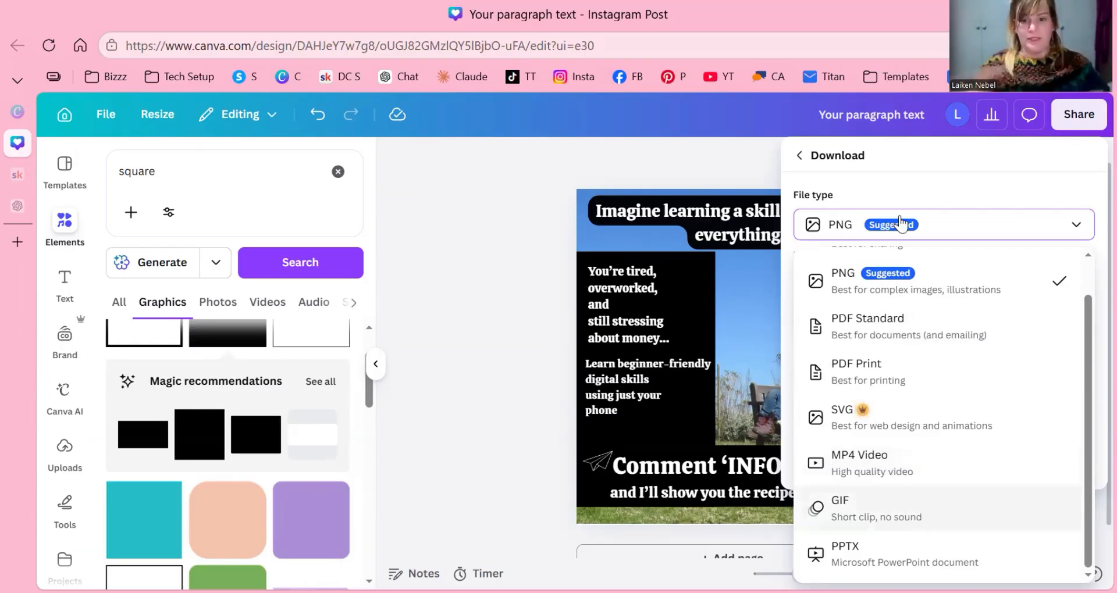
{"action": "scroll", "coordinate": [1042, 279], "scroll_direction": "up", "scroll_amount": 1}
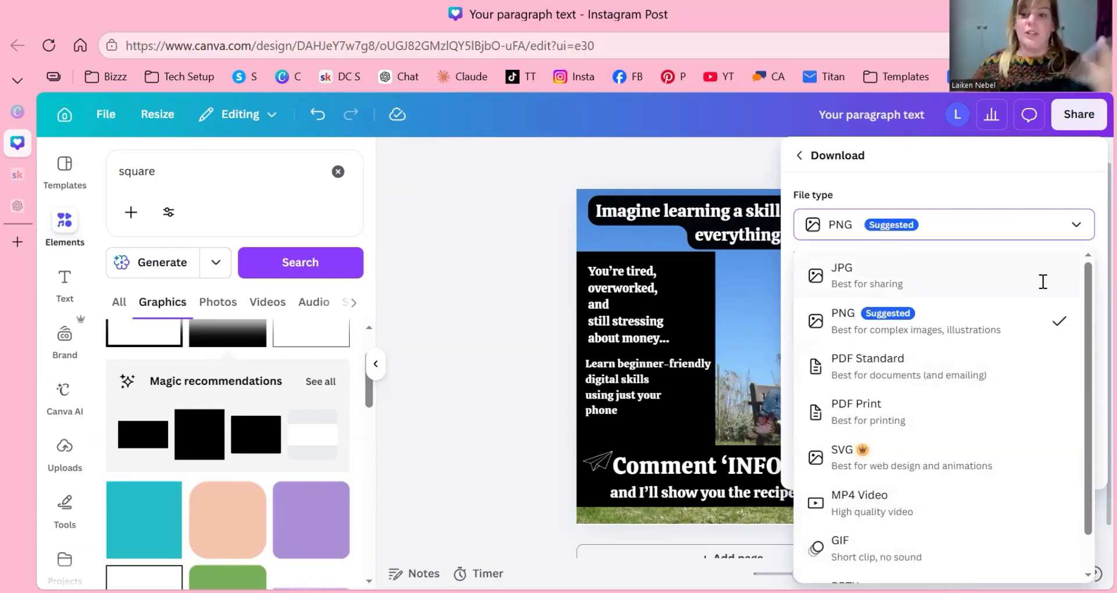
{"action": "left_click", "coordinate": [1058, 311]}
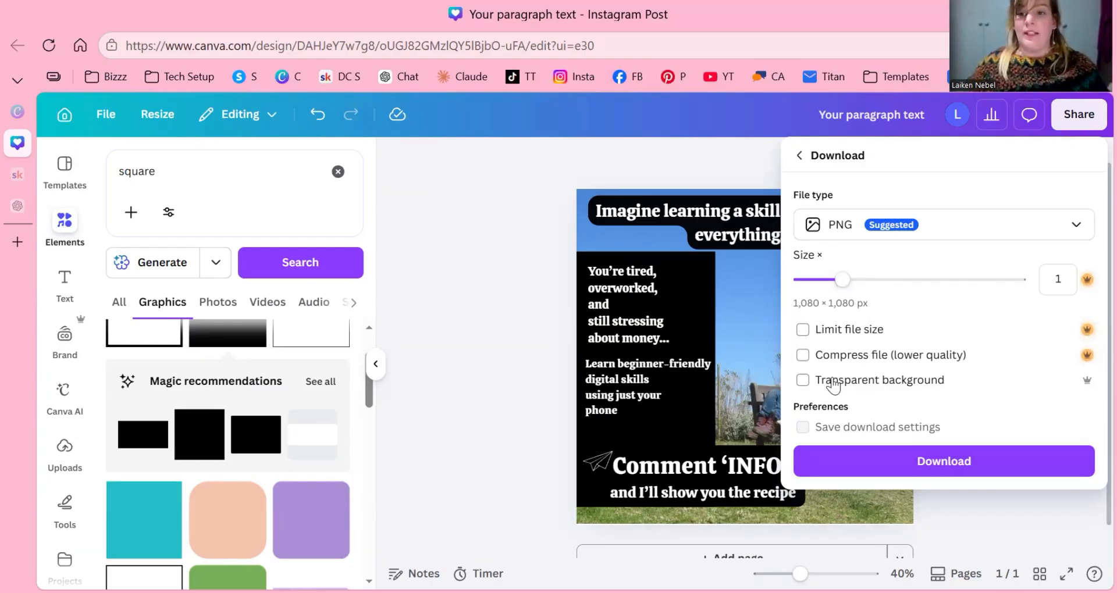
{"action": "key", "text": "Escape"}
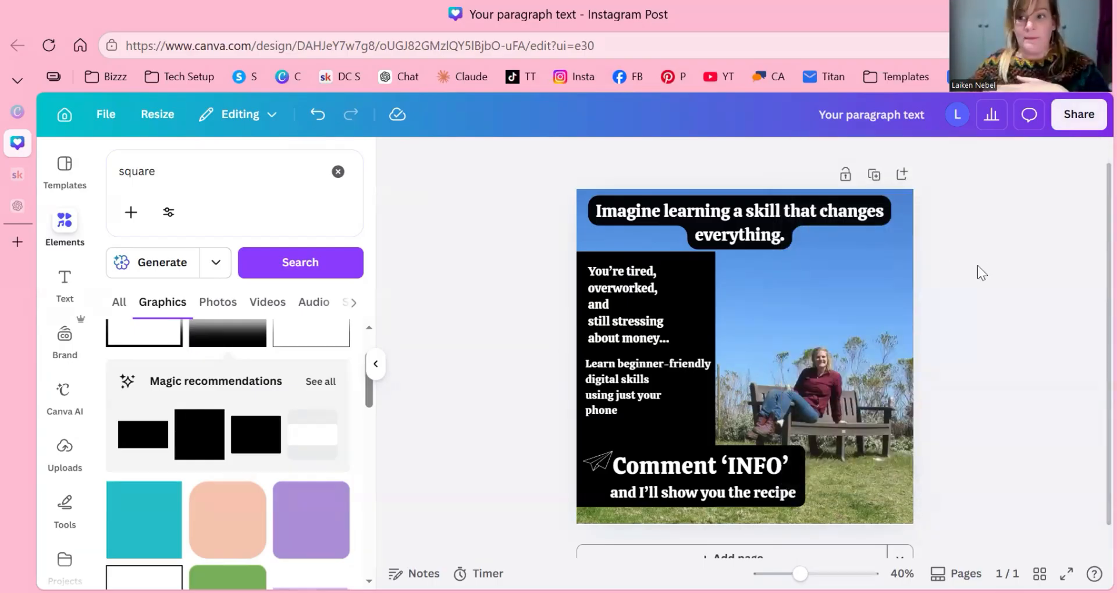
Download the design as a PNG at size 1 (1,080 × 1,080 px) and dismiss the downloads list
{"action": "left_click", "coordinate": [1079, 114]}
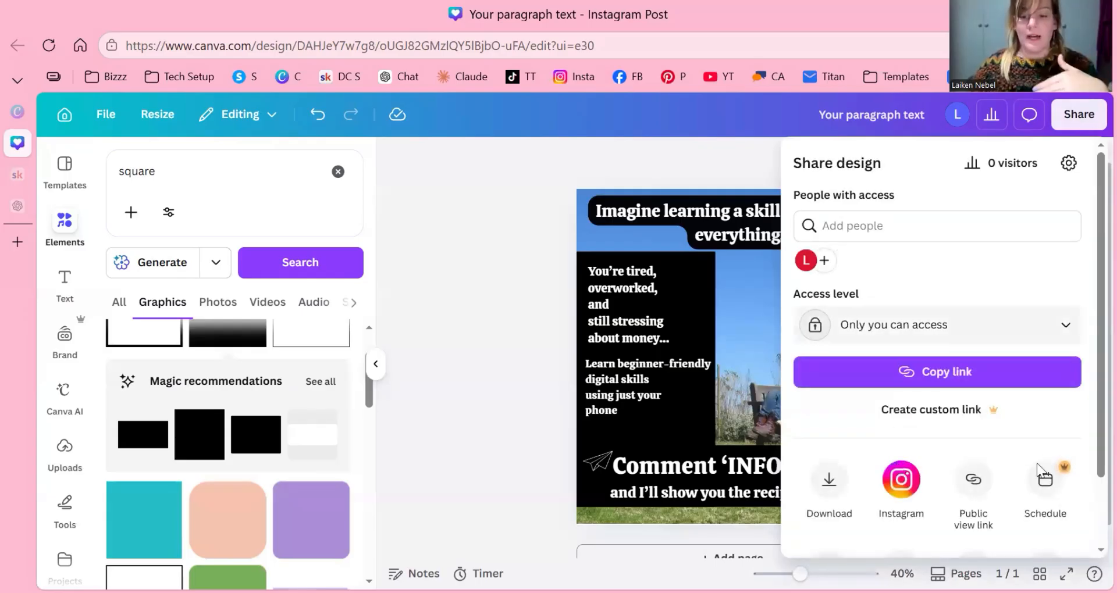
{"action": "scroll", "coordinate": [1036, 463], "scroll_direction": "down", "scroll_amount": 2}
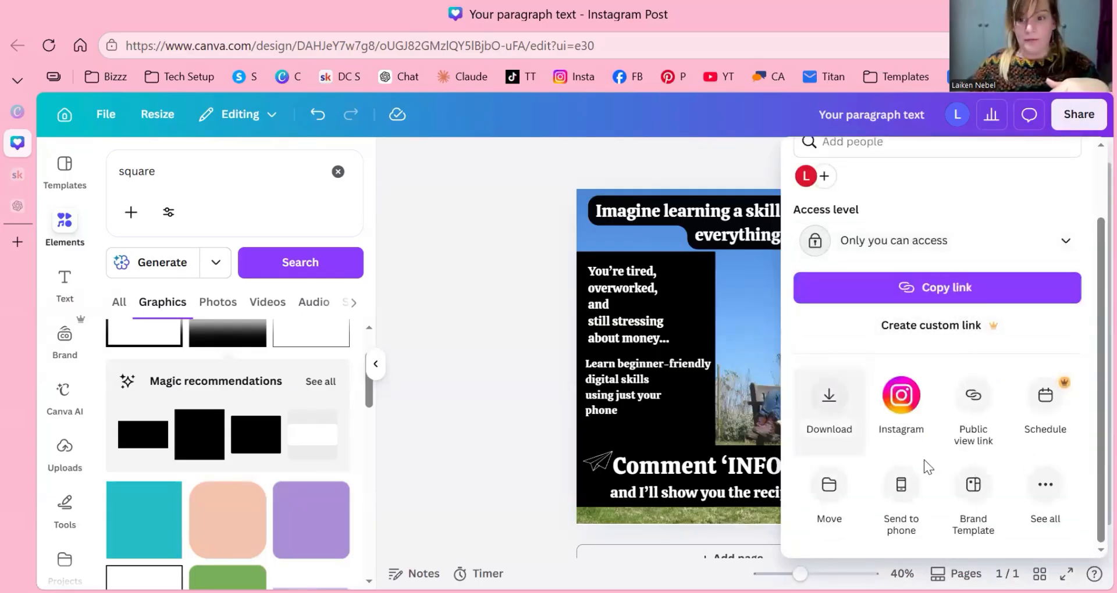
{"action": "key", "text": "Return"}
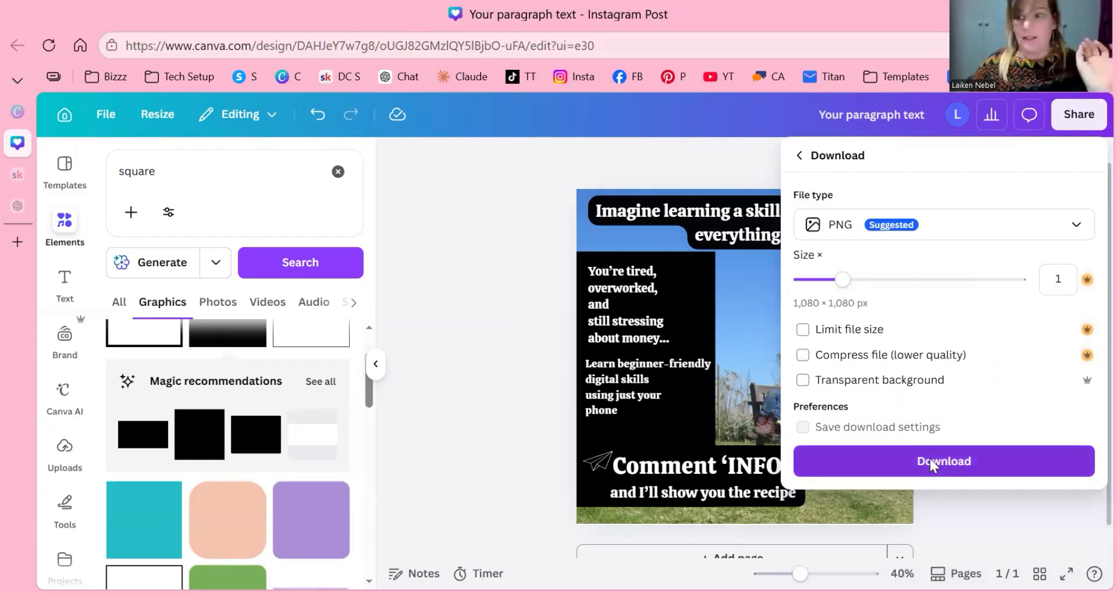
{"action": "left_click", "coordinate": [929, 458]}
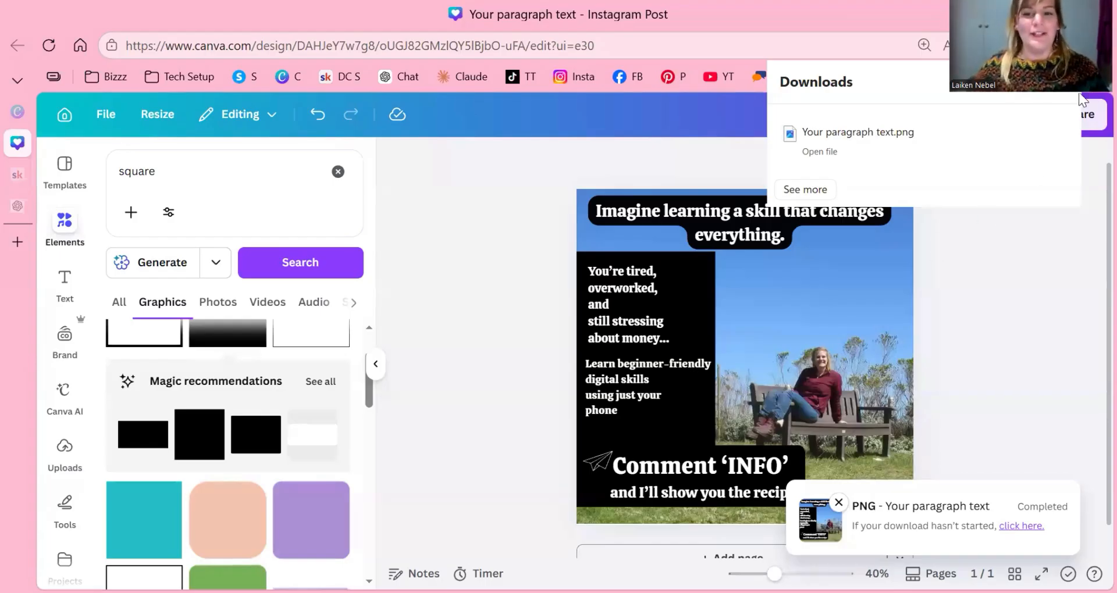
{"action": "left_click", "coordinate": [919, 267]}
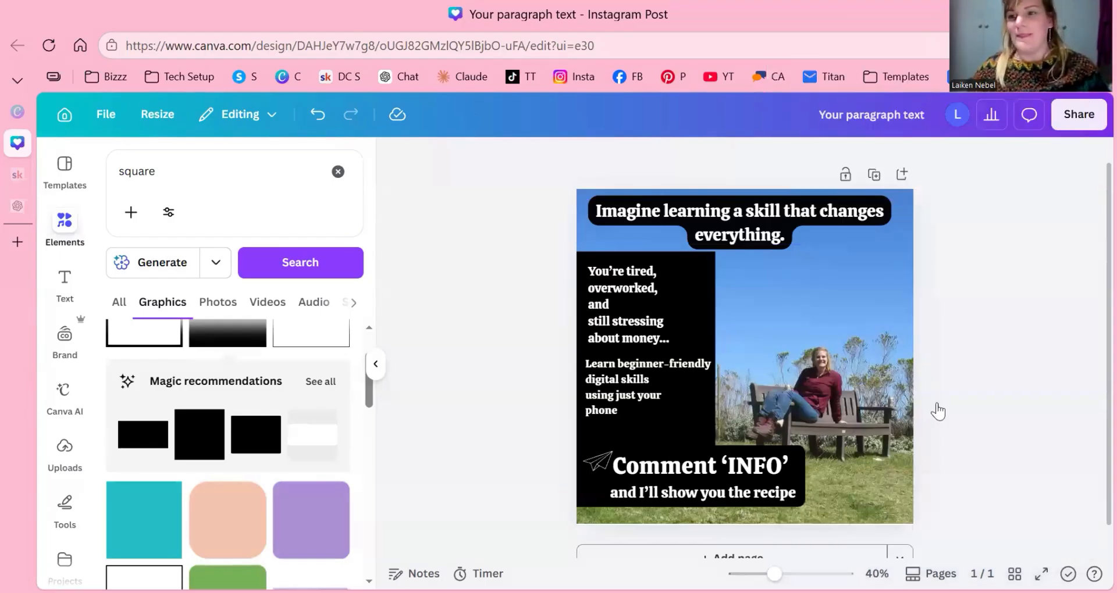
Open the design's Instagram sharing settings and examine the format, page, caption and connection options
{"action": "left_click", "coordinate": [1078, 114]}
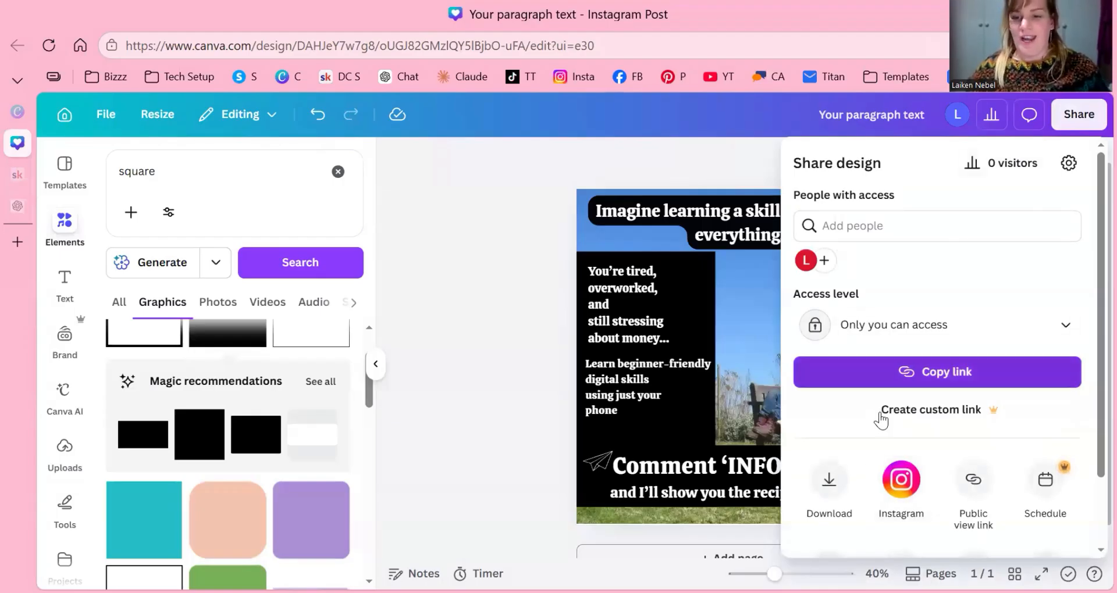
{"action": "scroll", "coordinate": [880, 417], "scroll_direction": "down", "scroll_amount": 2}
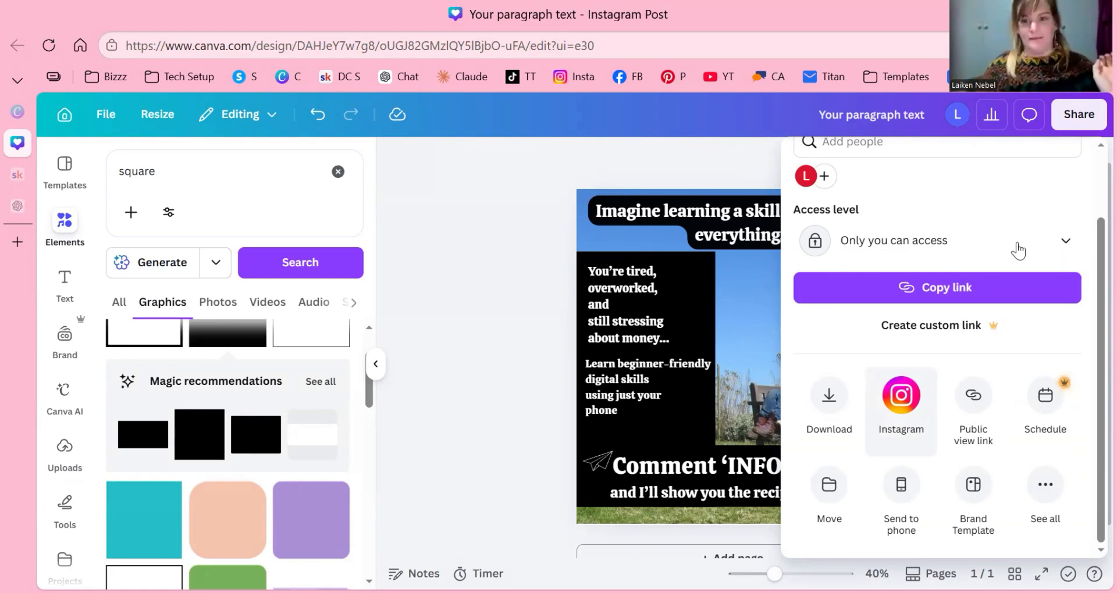
{"action": "left_click", "coordinate": [907, 407]}
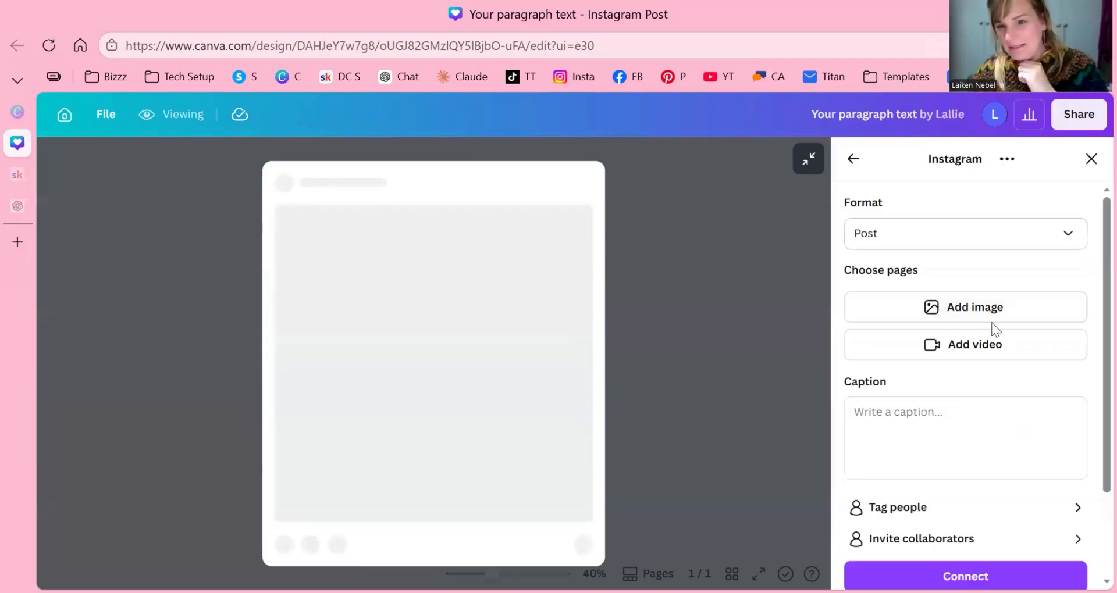
{"action": "scroll", "coordinate": [991, 322], "scroll_direction": "down", "scroll_amount": 3}
{"action": "scroll", "coordinate": [1049, 404], "scroll_direction": "up", "scroll_amount": 3}
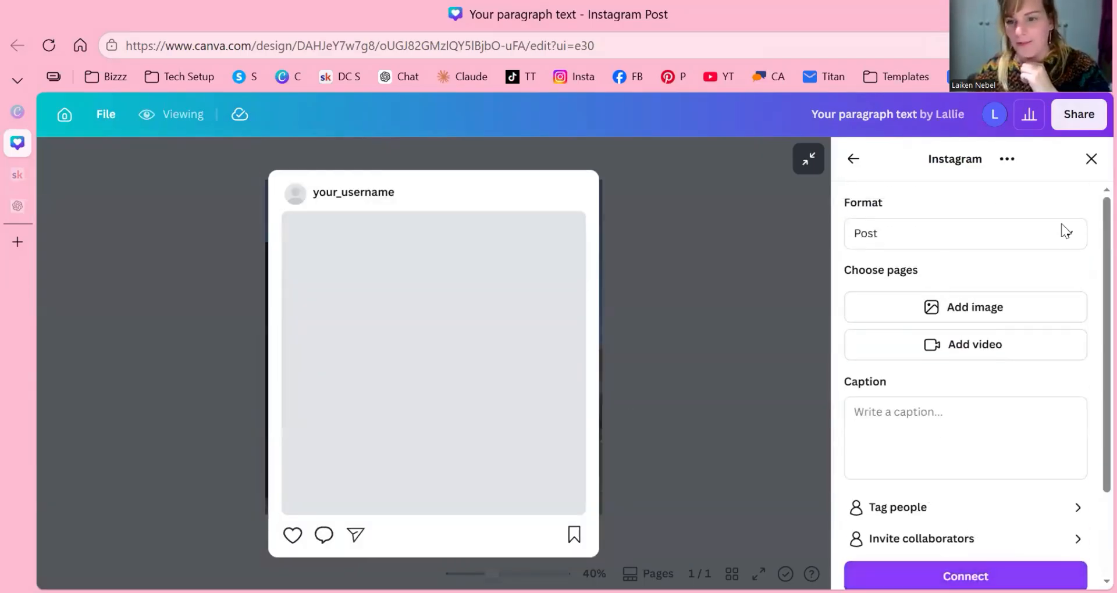
{"action": "scroll", "coordinate": [1014, 167], "scroll_direction": "down", "scroll_amount": 2}
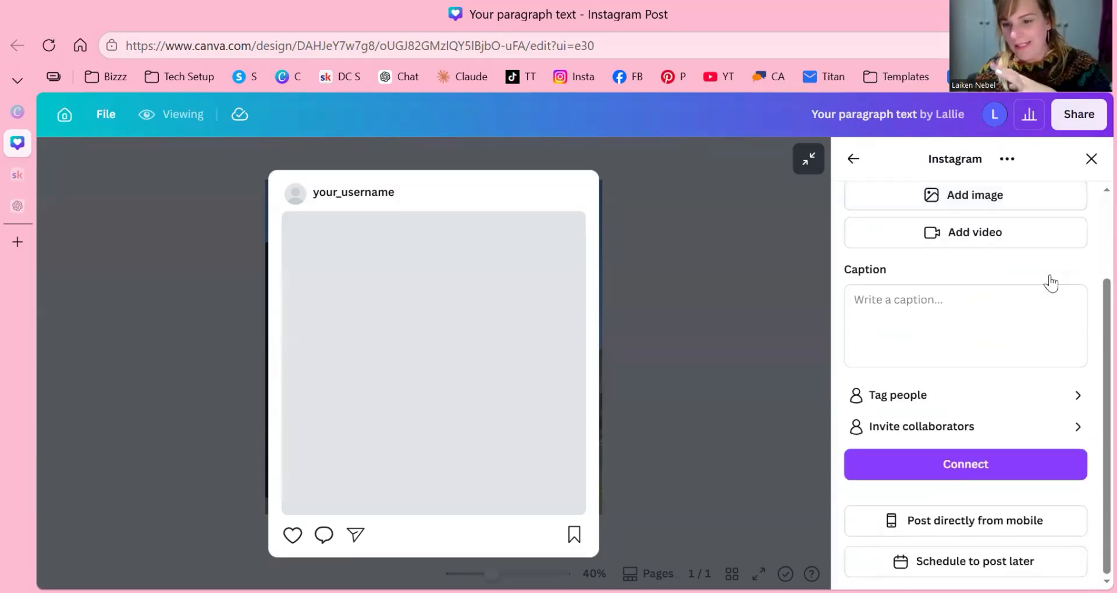
{"action": "scroll", "coordinate": [1039, 314], "scroll_direction": "up", "scroll_amount": 2}
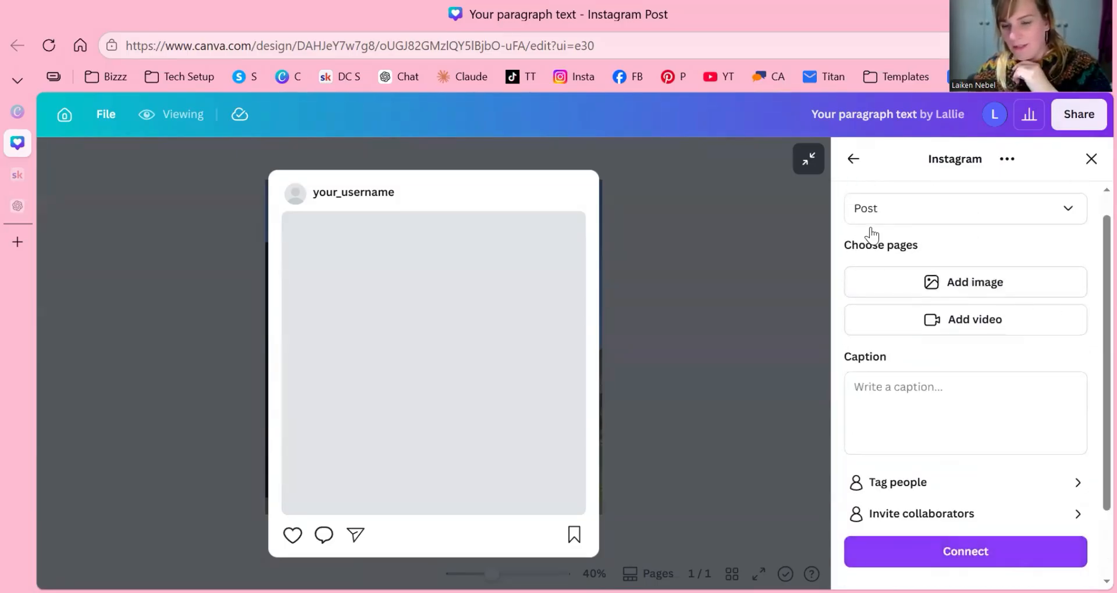
{"action": "scroll", "coordinate": [871, 236], "scroll_direction": "up", "scroll_amount": 1}
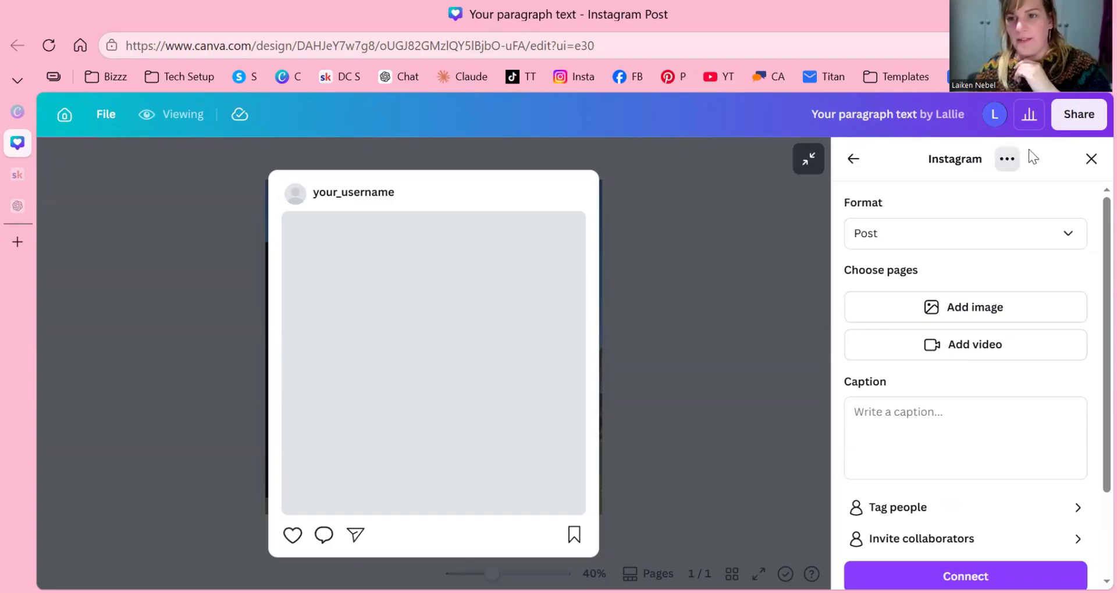
{"action": "left_click", "coordinate": [1006, 158]}
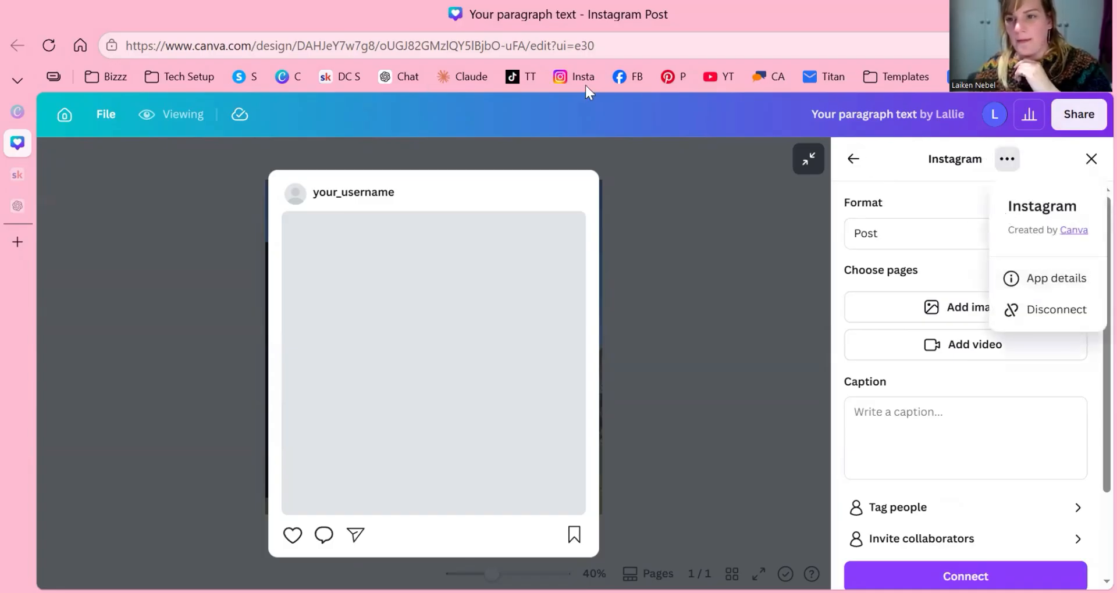
{"action": "key", "text": "Escape"}
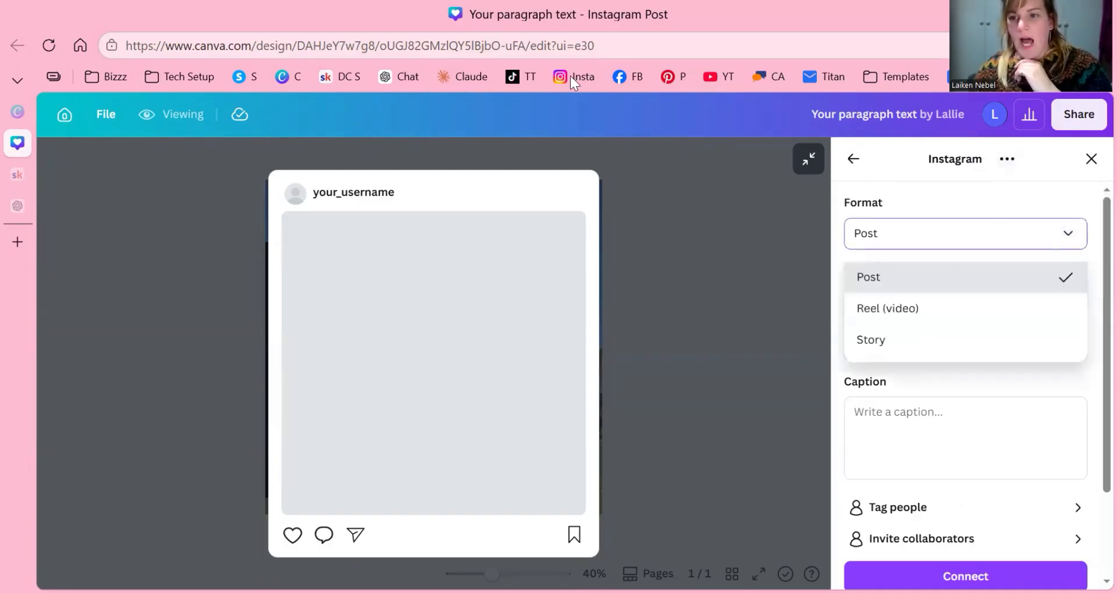
{"action": "left_click", "coordinate": [616, 371]}
{"action": "left_click", "coordinate": [610, 513]}
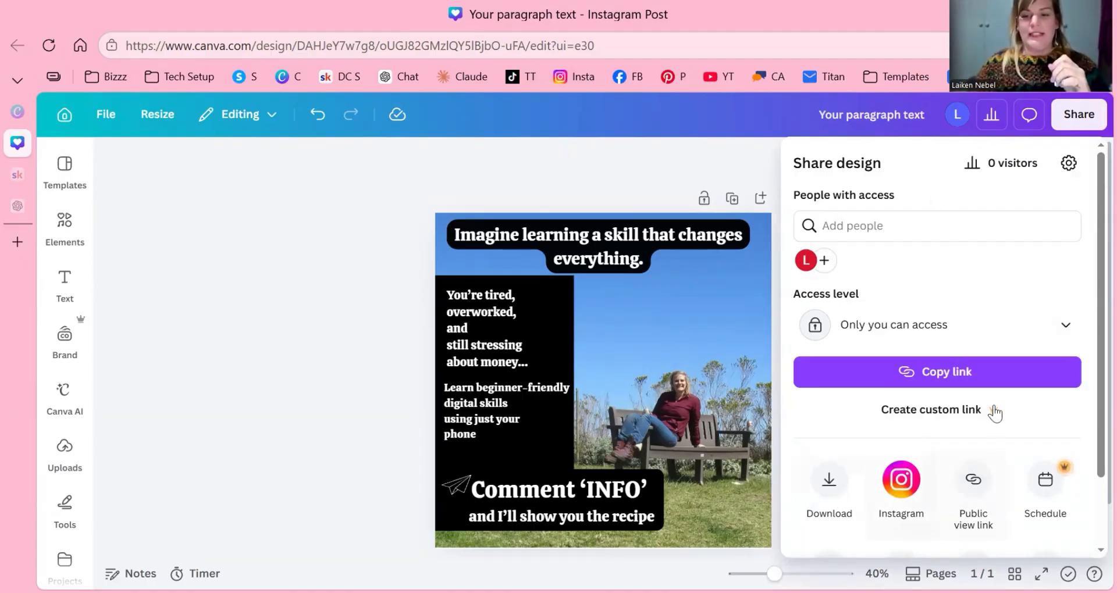
Connect an Instagram account for publishing the design and check the options for adding another account
{"action": "left_click", "coordinate": [930, 532]}
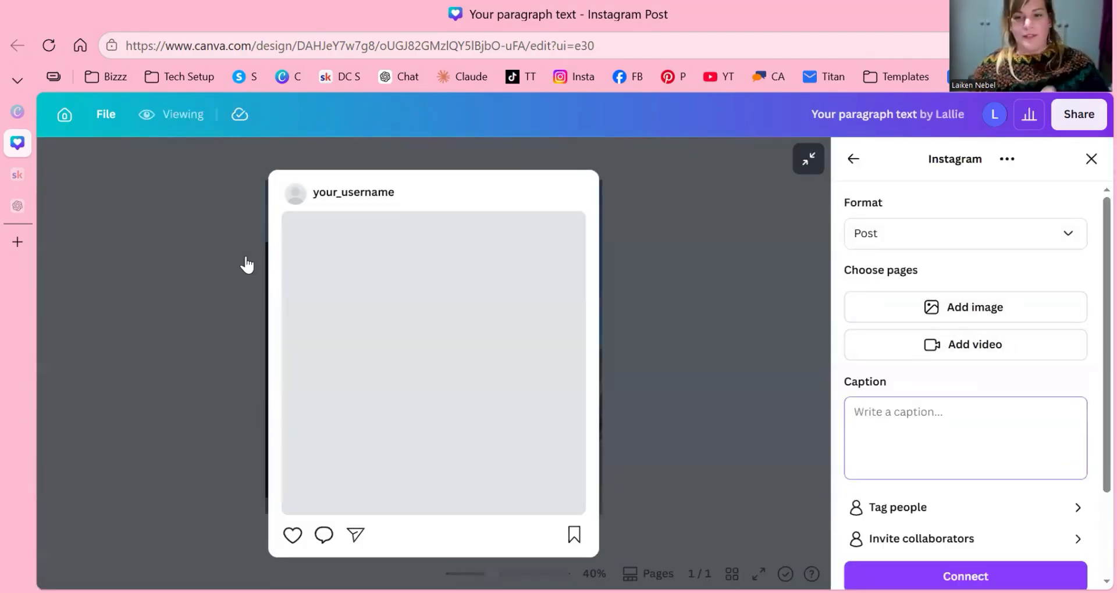
{"action": "scroll", "coordinate": [970, 417], "scroll_direction": "down", "scroll_amount": 2}
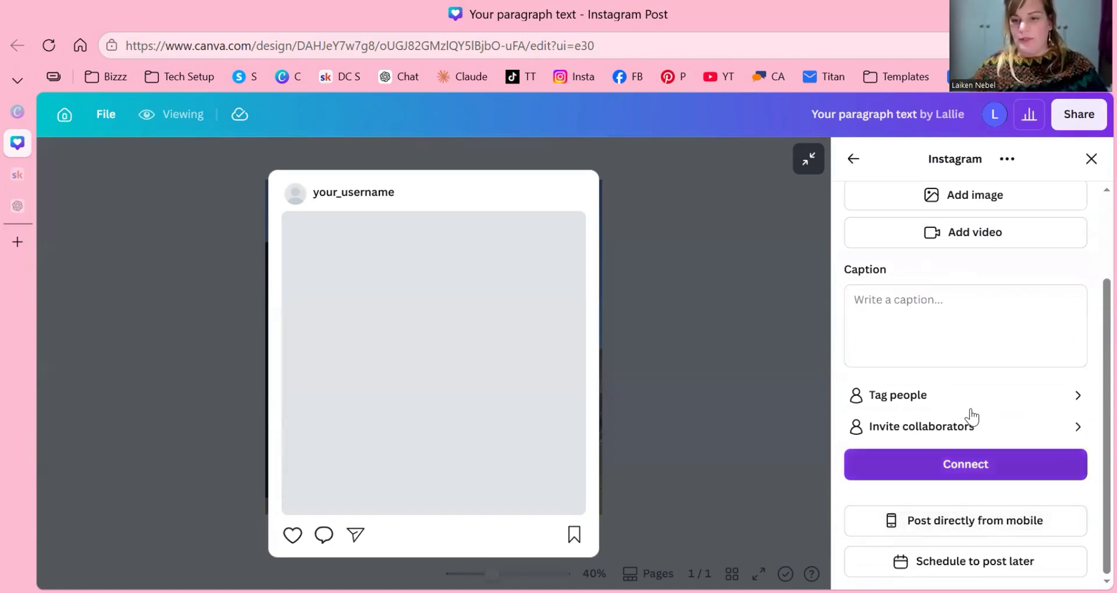
{"action": "left_click", "coordinate": [968, 464]}
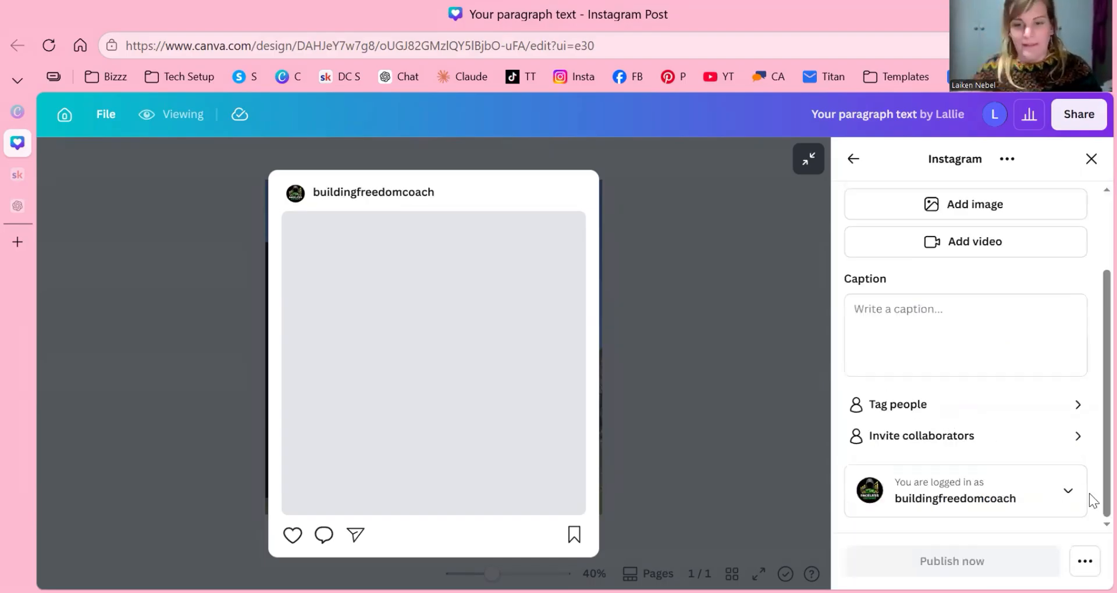
{"action": "left_click", "coordinate": [948, 500]}
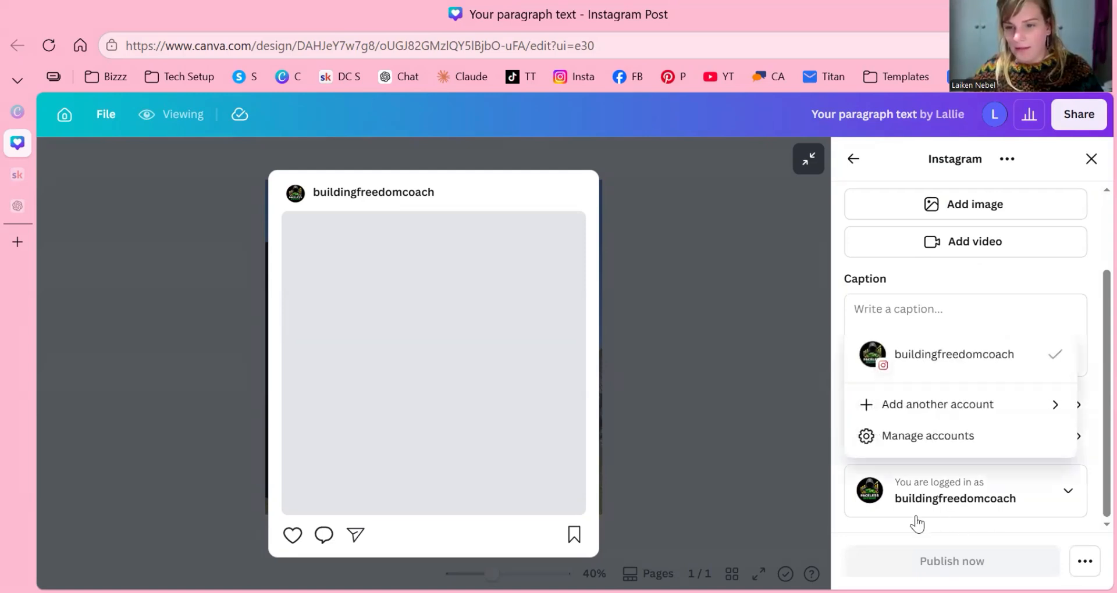
{"action": "left_click", "coordinate": [931, 405]}
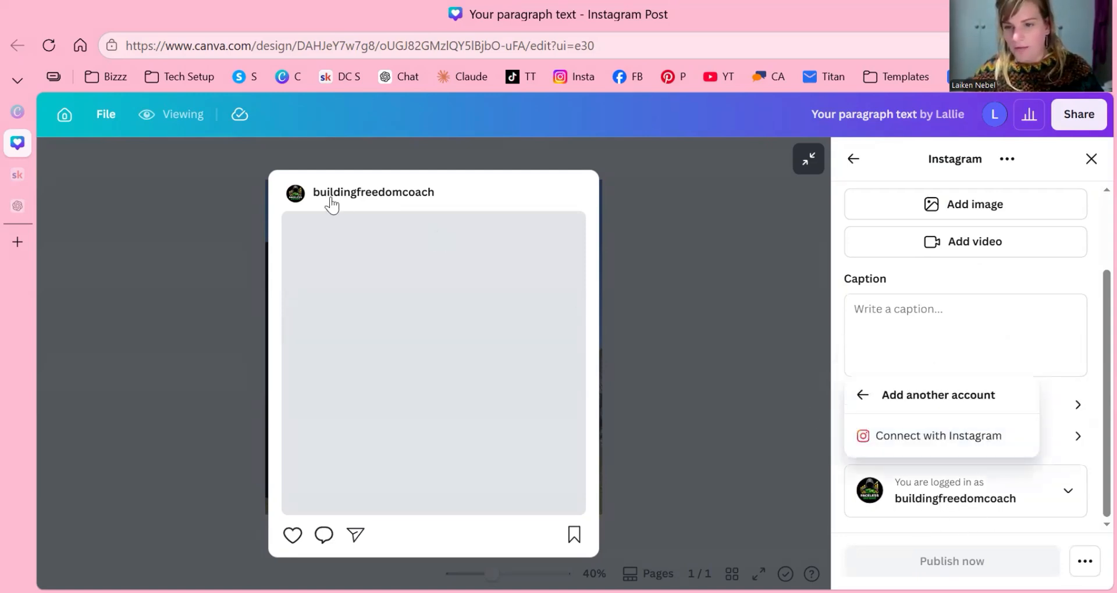
{"action": "left_click", "coordinate": [620, 486]}
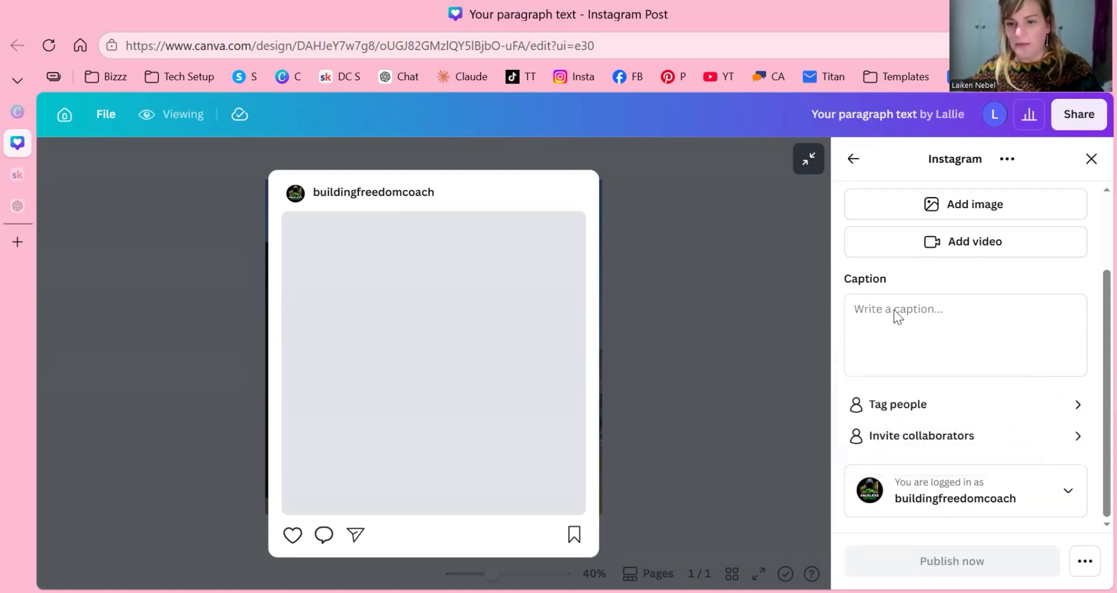
Add page 1 of the design as the image of the Instagram post and review the post settings
{"action": "left_click", "coordinate": [923, 220]}
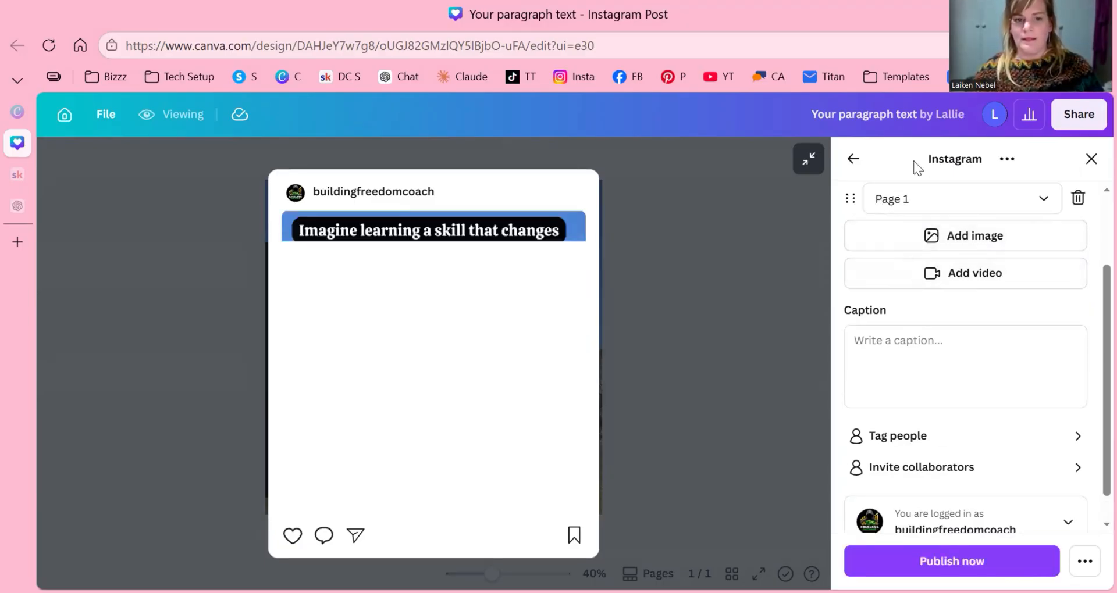
{"action": "scroll", "coordinate": [934, 221], "scroll_direction": "up", "scroll_amount": 3}
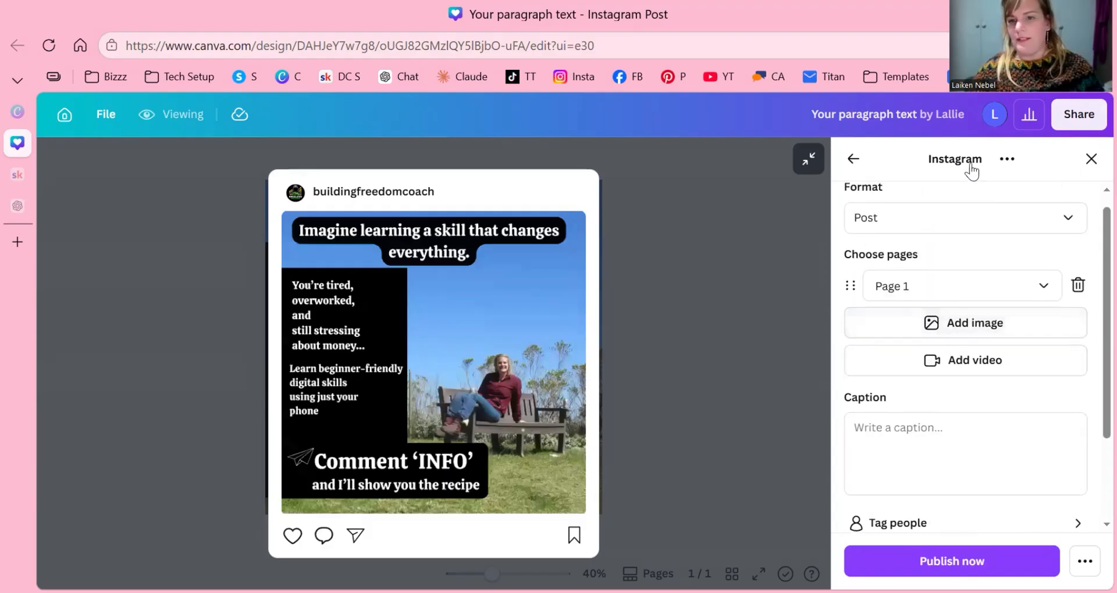
{"action": "left_click", "coordinate": [855, 235]}
{"action": "left_click", "coordinate": [855, 236]}
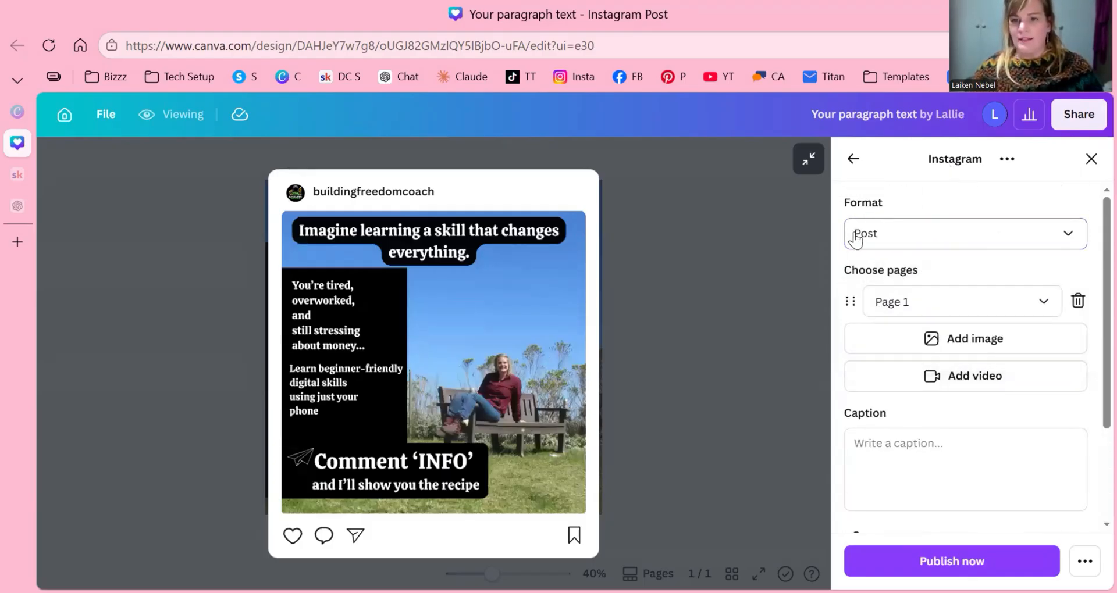
{"action": "scroll", "coordinate": [892, 294], "scroll_direction": "down", "scroll_amount": 2}
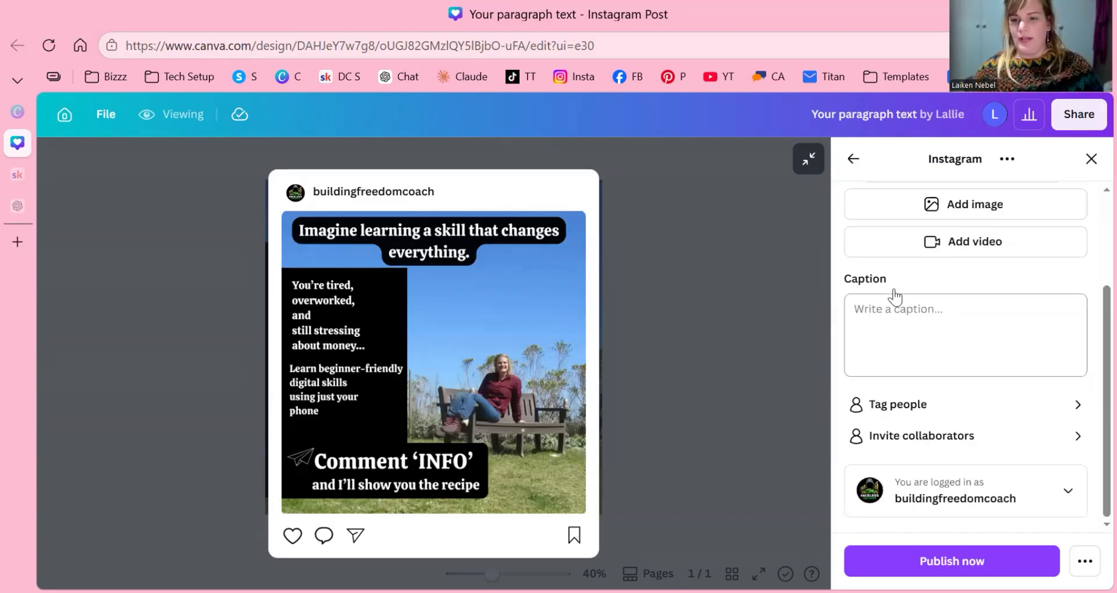
{"action": "scroll", "coordinate": [879, 294], "scroll_direction": "up", "scroll_amount": 2}
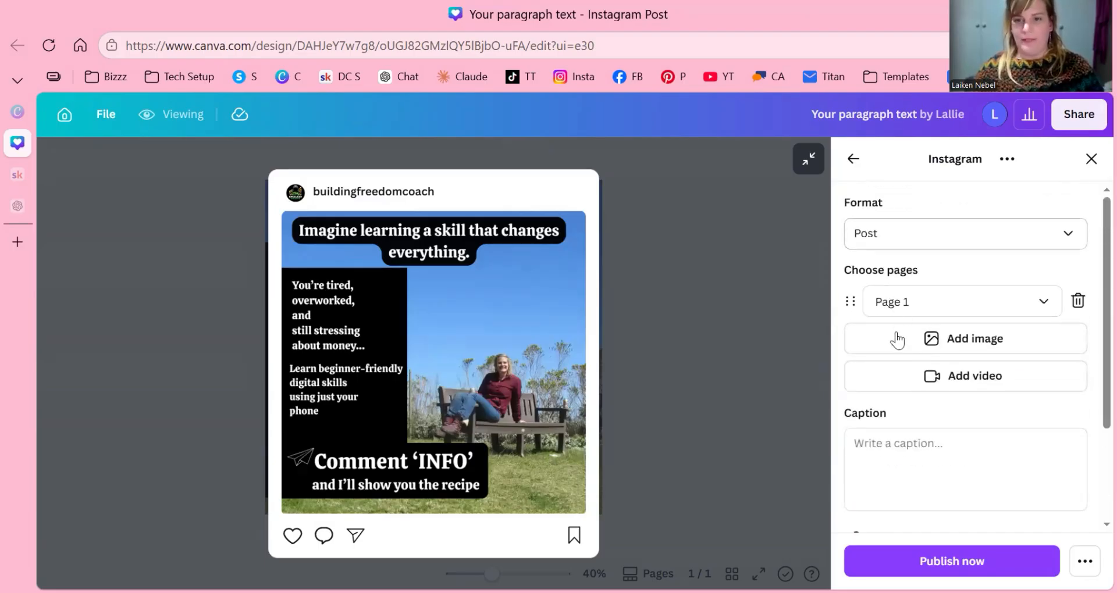
View the post format options, and remove page 1 from the Instagram post and restore it
{"action": "left_click", "coordinate": [984, 235]}
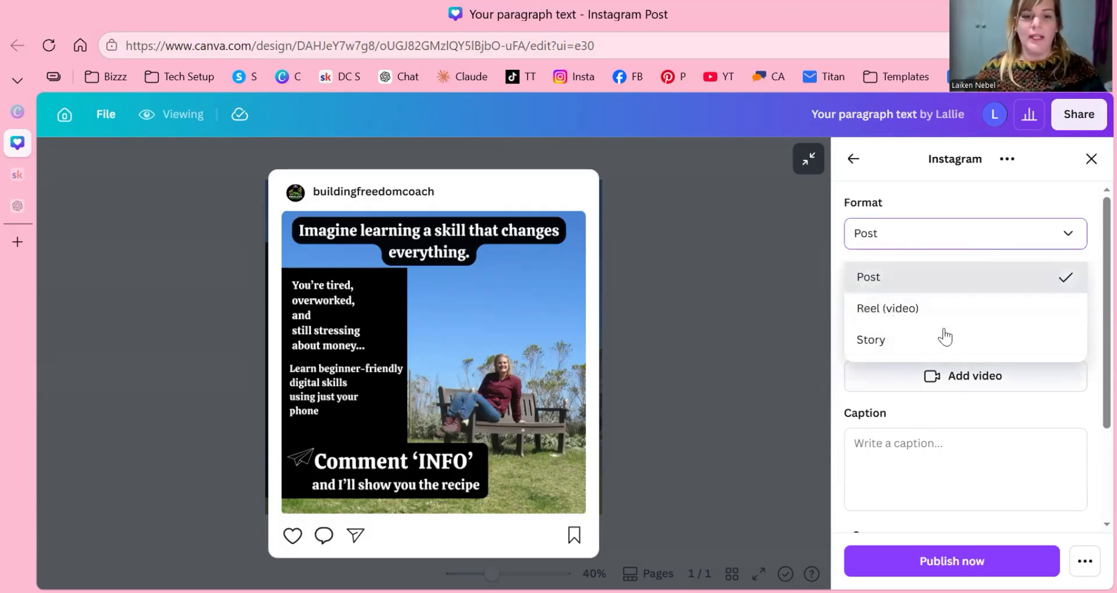
{"action": "left_click", "coordinate": [1089, 293]}
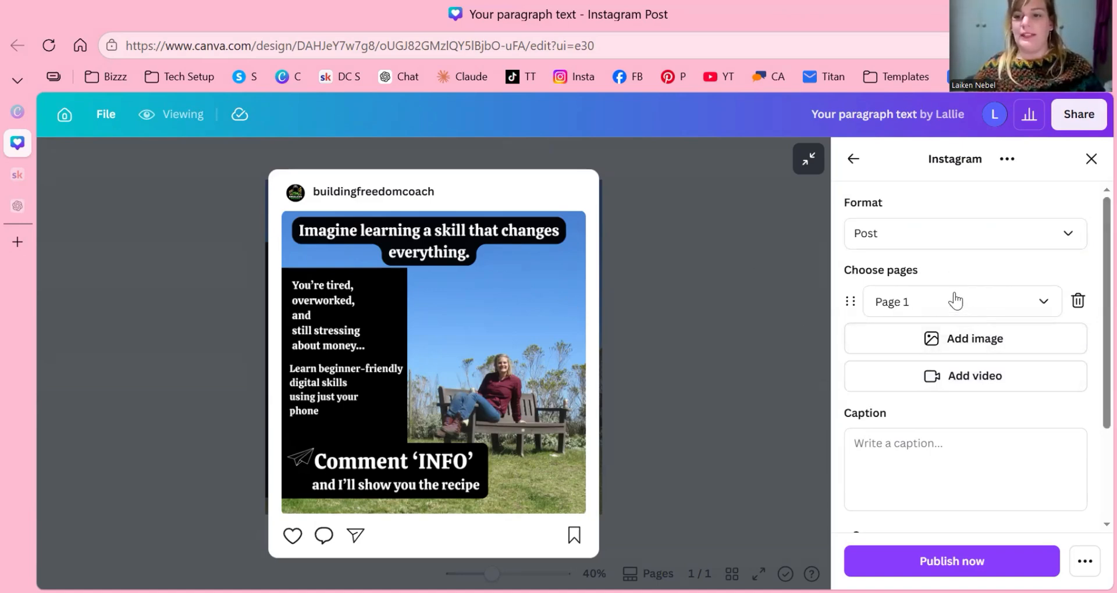
{"action": "left_click", "coordinate": [1077, 300]}
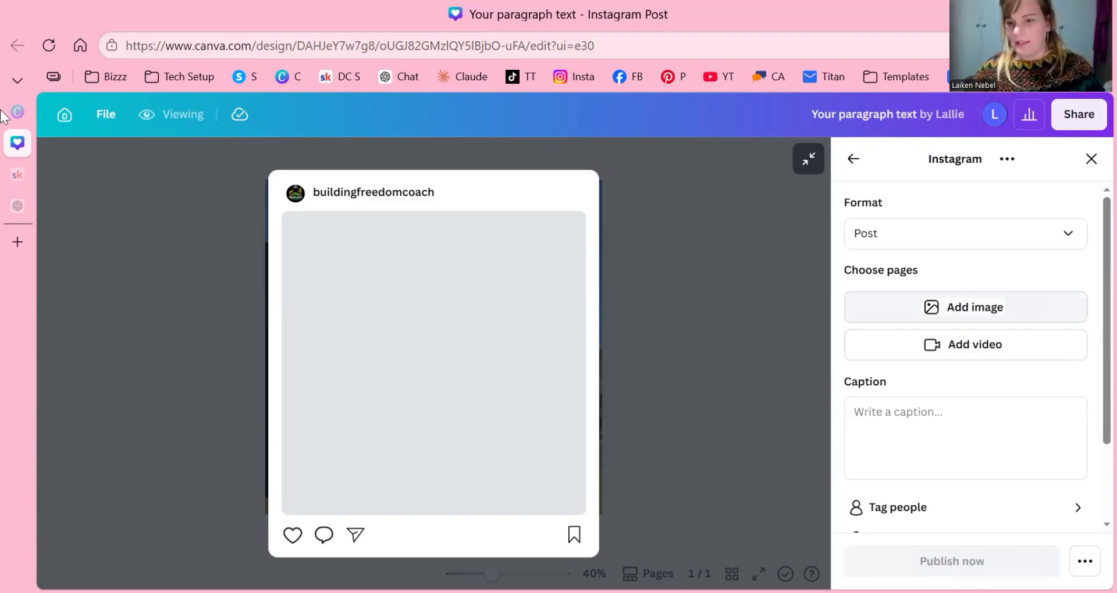
{"action": "key", "text": "ctrl+z"}
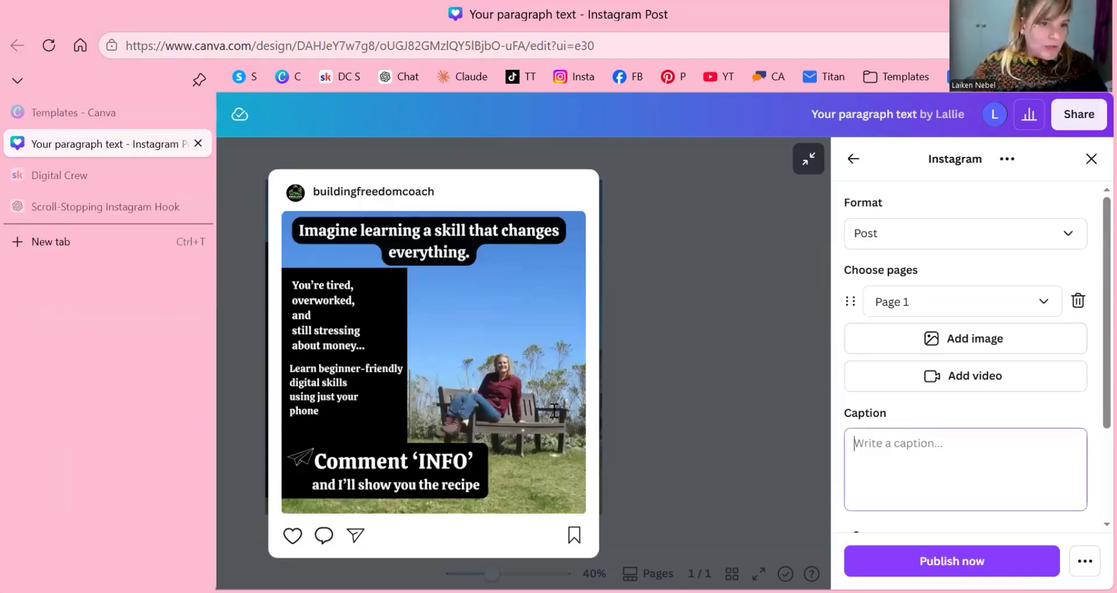
Switch to the ChatGPT conversation and ask "please give me an instagram caption for the above add hashtags"
{"action": "left_click", "coordinate": [70, 205]}
{"action": "scroll", "coordinate": [481, 535], "scroll_direction": "down", "scroll_amount": 2}
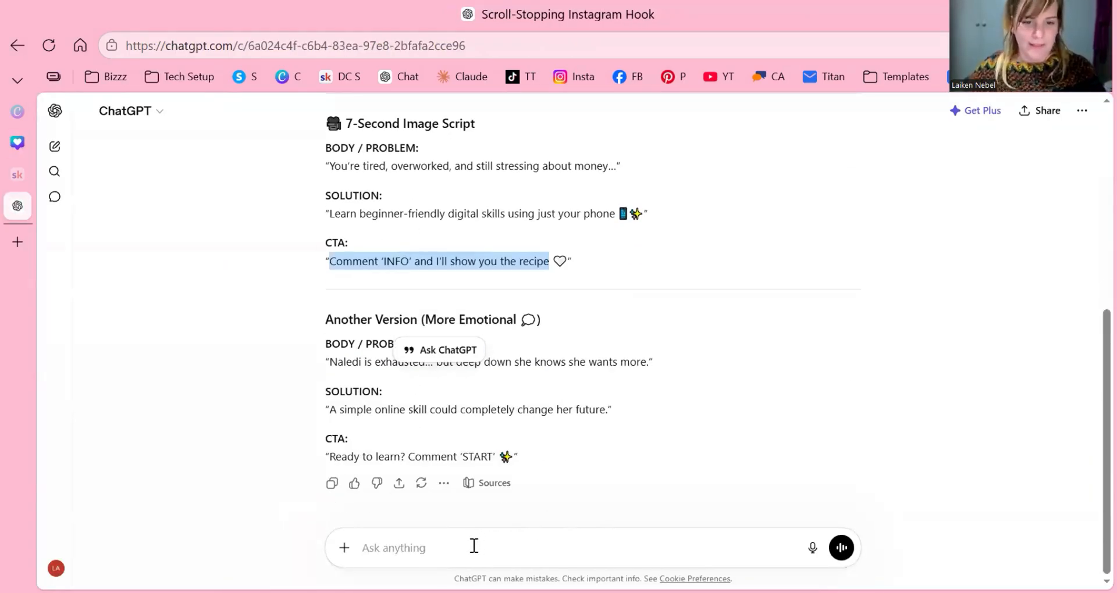
{"action": "left_click", "coordinate": [474, 546]}
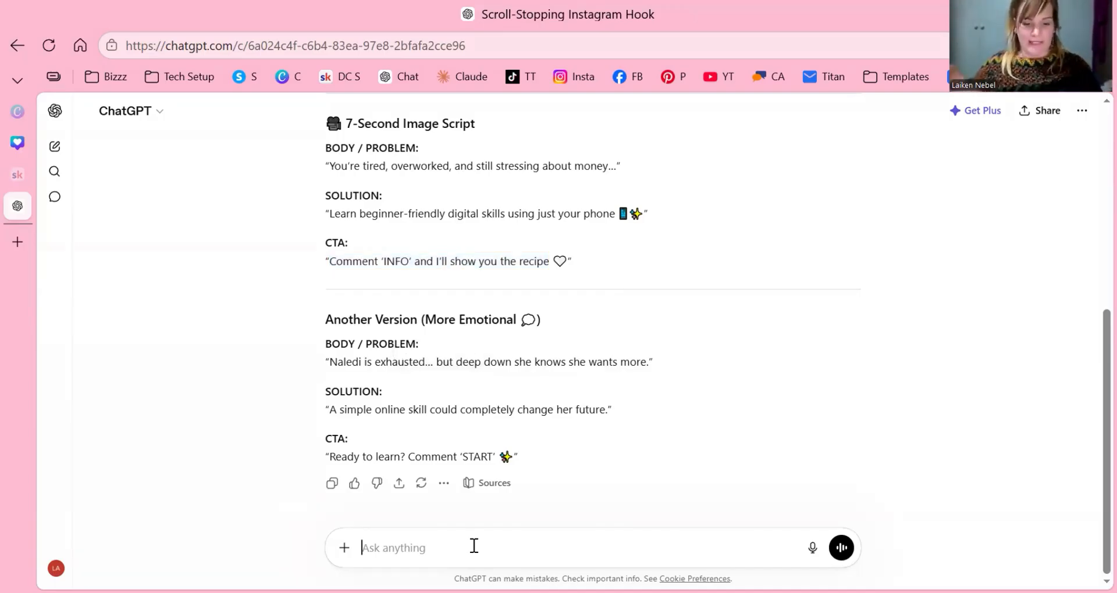
{"action": "type", "text": "please g"}
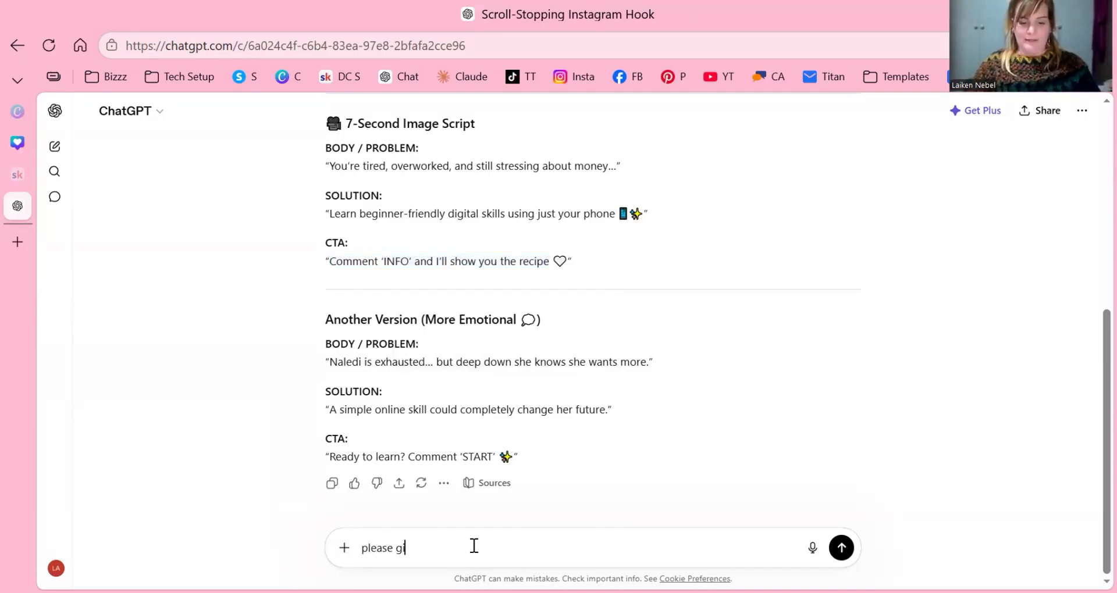
{"action": "type", "text": "ive me an insta"}
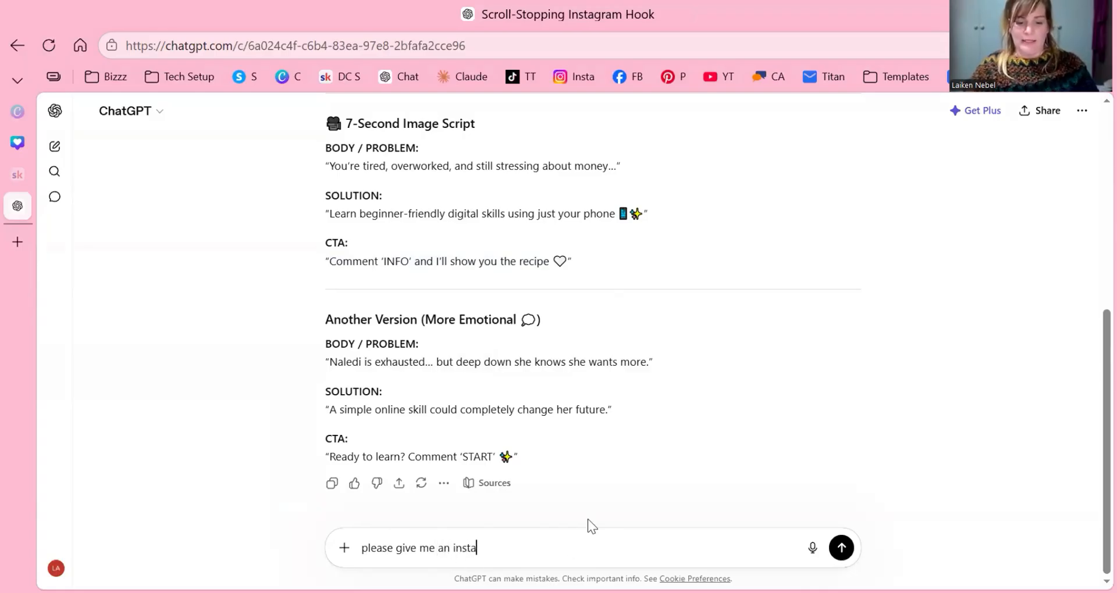
{"action": "type", "text": "gram ca"}
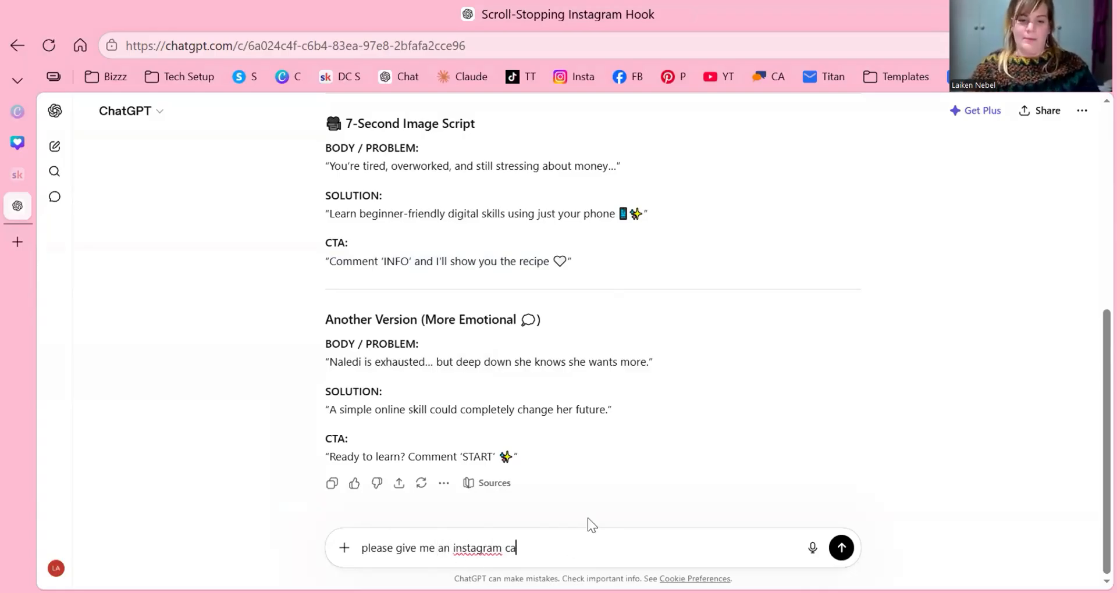
{"action": "type", "text": "ption for the "}
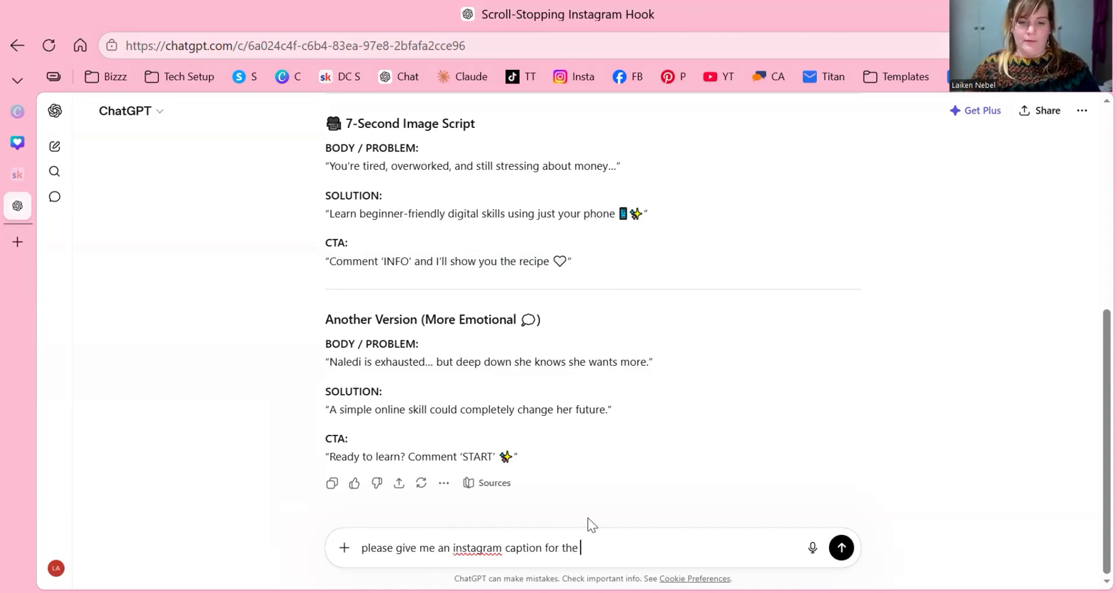
{"action": "type", "text": "above"}
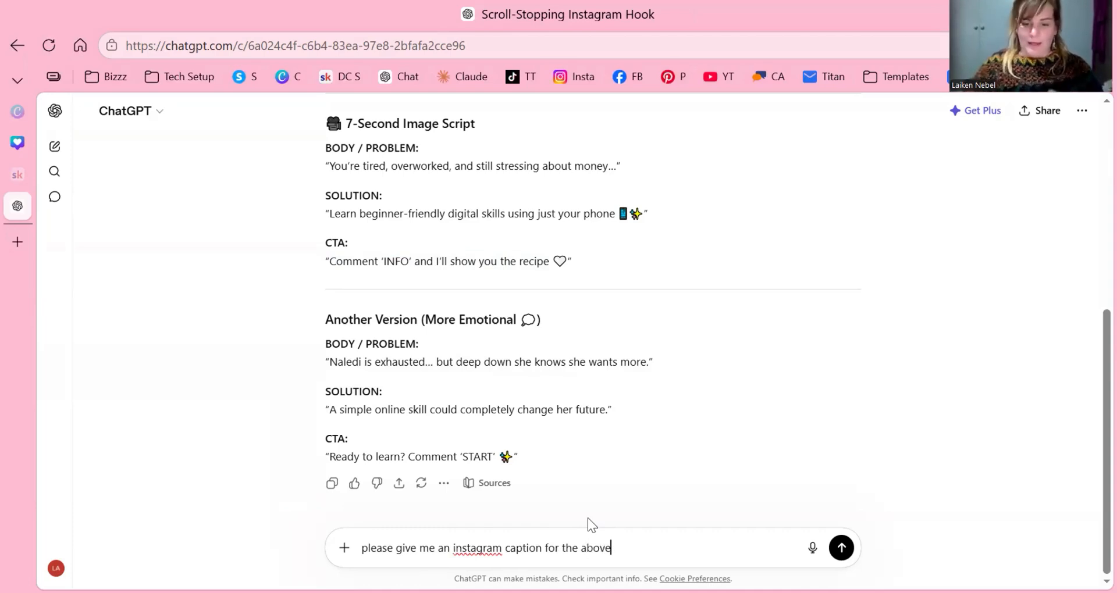
{"action": "type", "text": " add "}
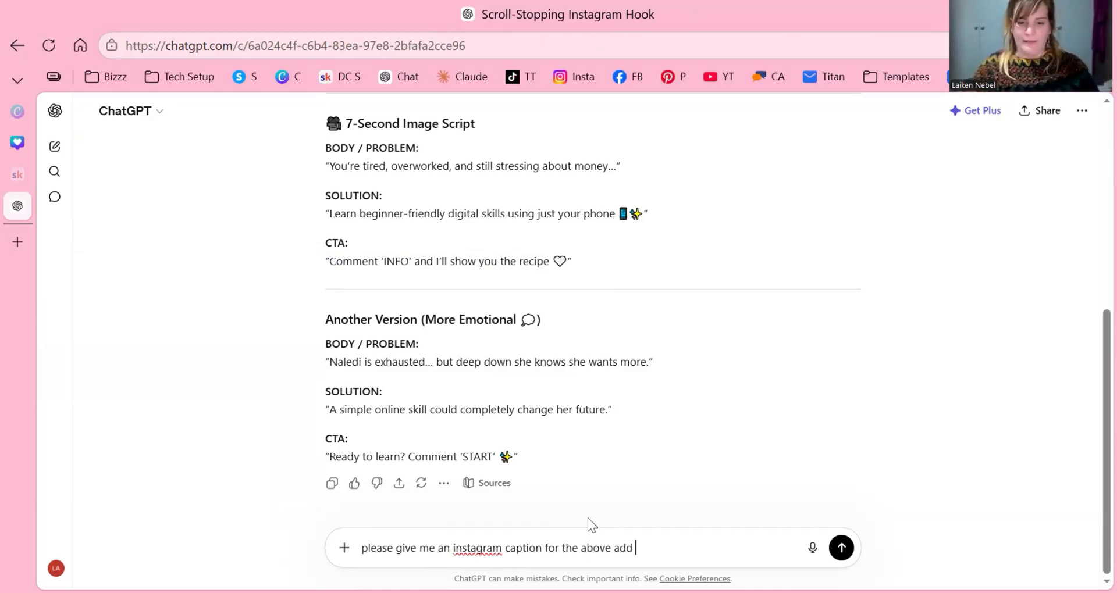
{"action": "type", "text": "hashtags"}
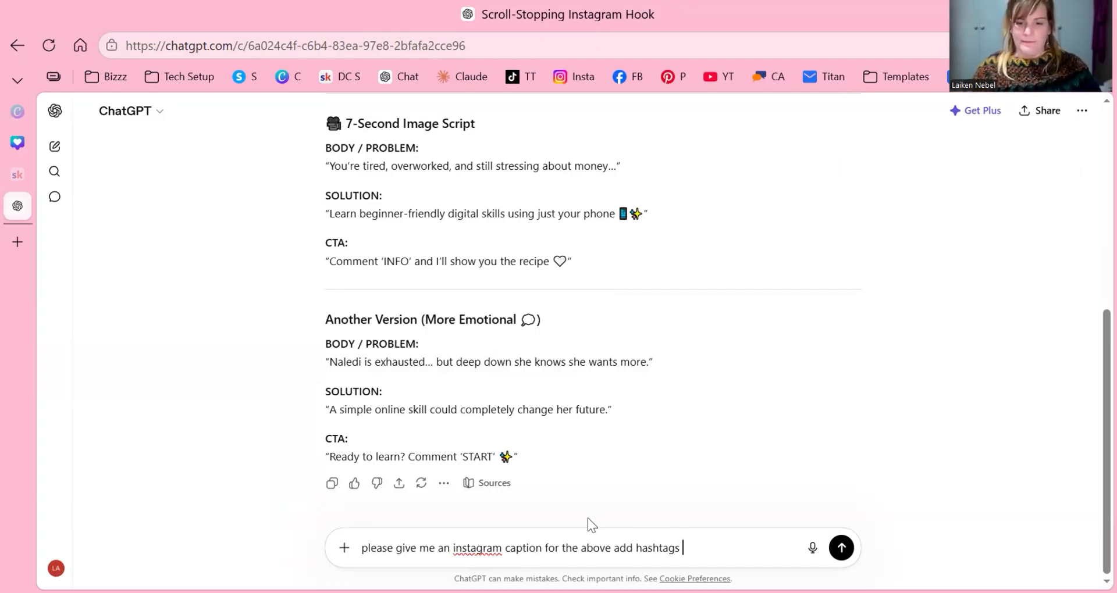
{"action": "key", "text": "Return"}
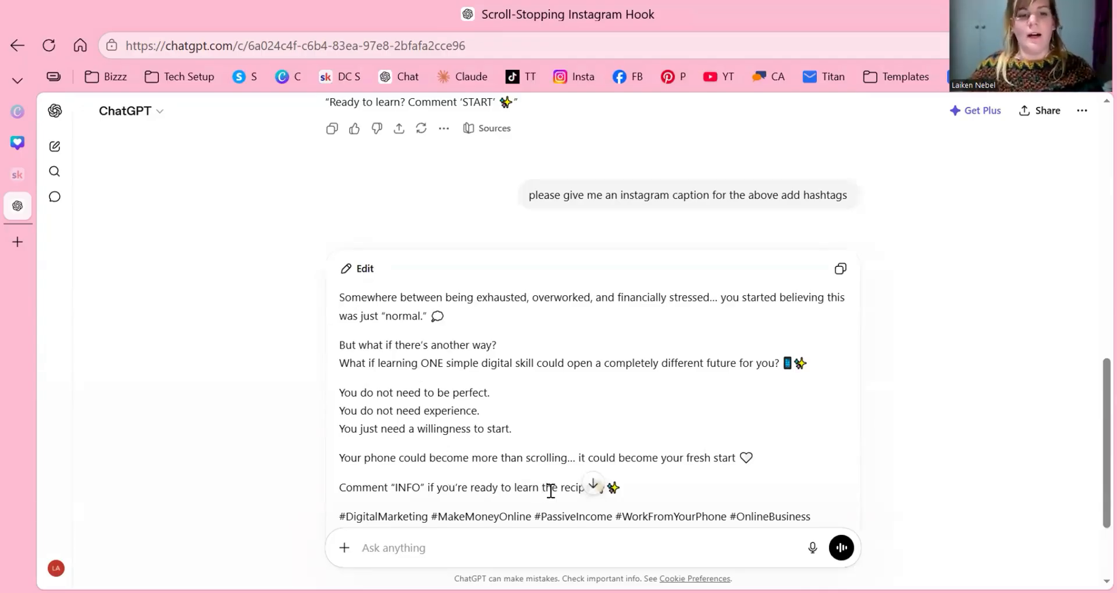
Copy the generated caption from its opening line through the first row of hashtags, ending with #OnlineBusiness
{"action": "key", "text": "shift+Down"}
{"action": "key", "text": "shift+Down"}
{"action": "key", "text": "shift+Down"}
{"action": "key", "text": "shift+Down"}
{"action": "key", "text": "shift+Down"}
{"action": "key", "text": "shift+Down"}
{"action": "key", "text": "shift+Down"}
{"action": "key", "text": "shift+Down"}
{"action": "key", "text": "shift+Down"}
{"action": "key", "text": "shift+Down"}
{"action": "key", "text": "shift+Down"}
{"action": "key", "text": "shift+Down"}
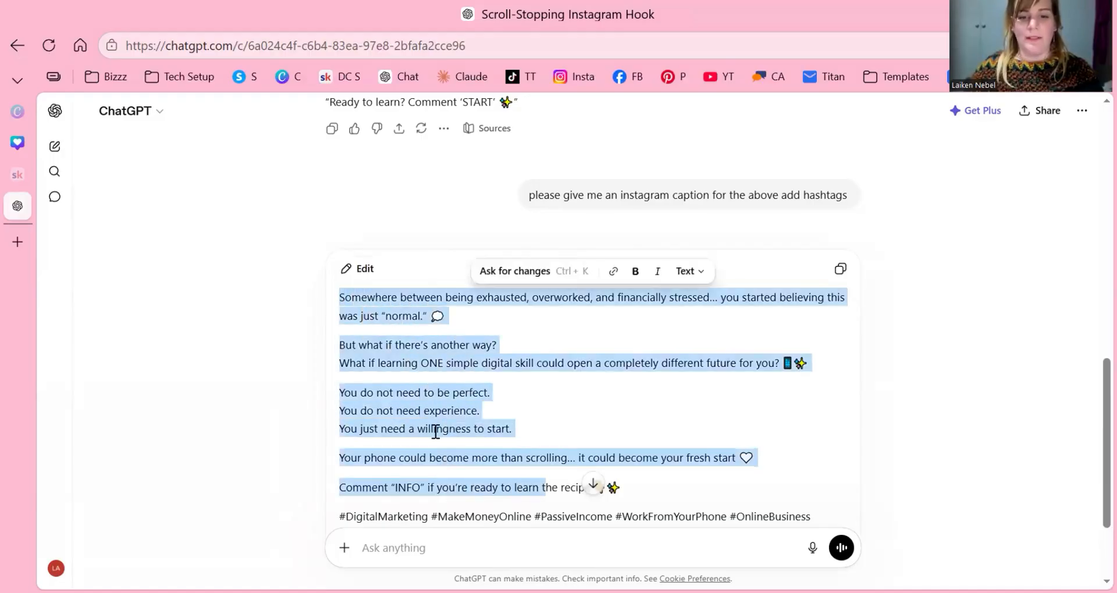
{"action": "key", "text": "shift+Down"}
{"action": "key", "text": "shift+Down"}
{"action": "key", "text": "shift+Down"}
{"action": "key", "text": "shift+Down"}
{"action": "key", "text": "shift+Up"}
{"action": "key", "text": "shift+Up"}
{"action": "key", "text": "shift+Up"}
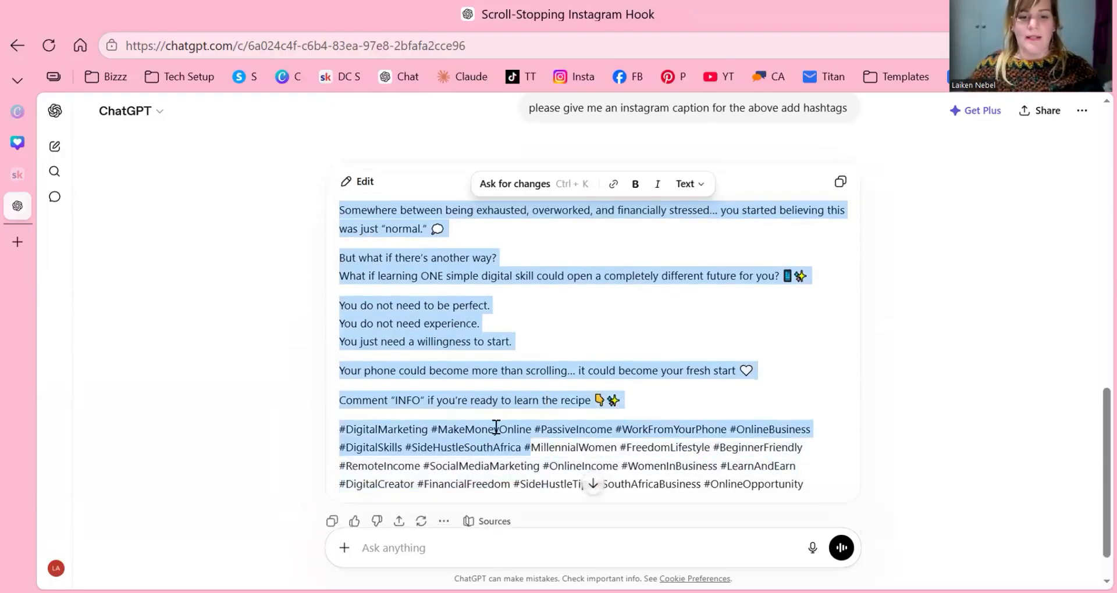
{"action": "key", "text": "shift+Down"}
{"action": "key", "text": "ctrl+shift+Right"}
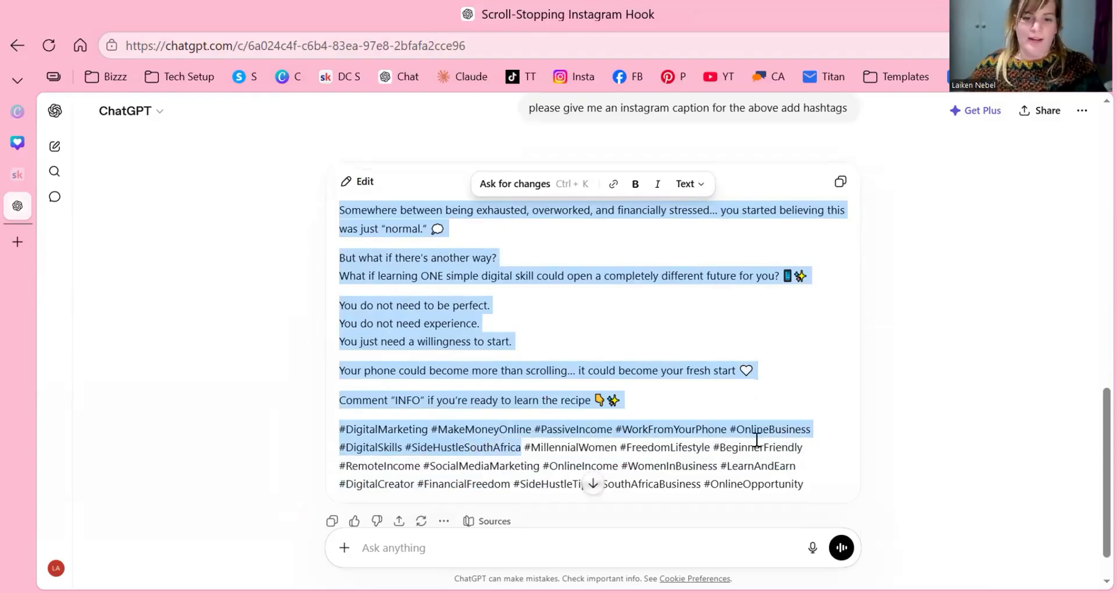
{"action": "key", "text": "shift+Up"}
{"action": "key", "text": "shift+Up"}
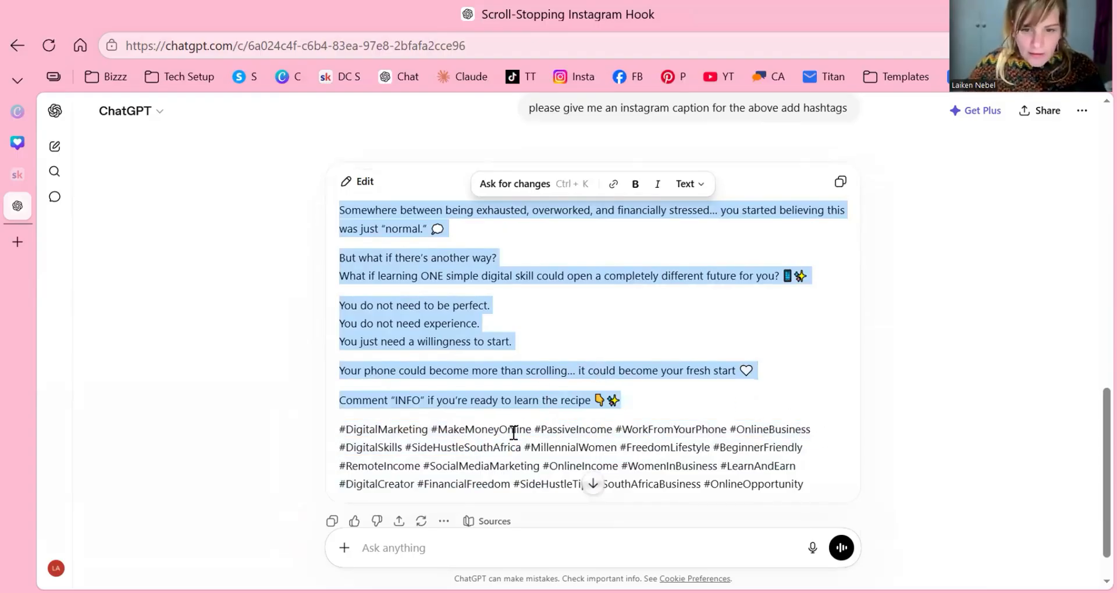
{"action": "key", "text": "shift+Down"}
{"action": "key", "text": "shift+Right"}
{"action": "key", "text": "shift+Right"}
{"action": "key", "text": "shift+Right"}
{"action": "key", "text": "shift+Right"}
{"action": "key", "text": "shift+Right"}
{"action": "key", "text": "shift+Right"}
{"action": "key", "text": "shift+Right"}
{"action": "key", "text": "shift+Right"}
{"action": "key", "text": "shift+Right"}
{"action": "key", "text": "shift+Right"}
{"action": "key", "text": "shift+Right"}
{"action": "key", "text": "shift+Right"}
{"action": "key", "text": "shift+Right"}
{"action": "key", "text": "shift+Right"}
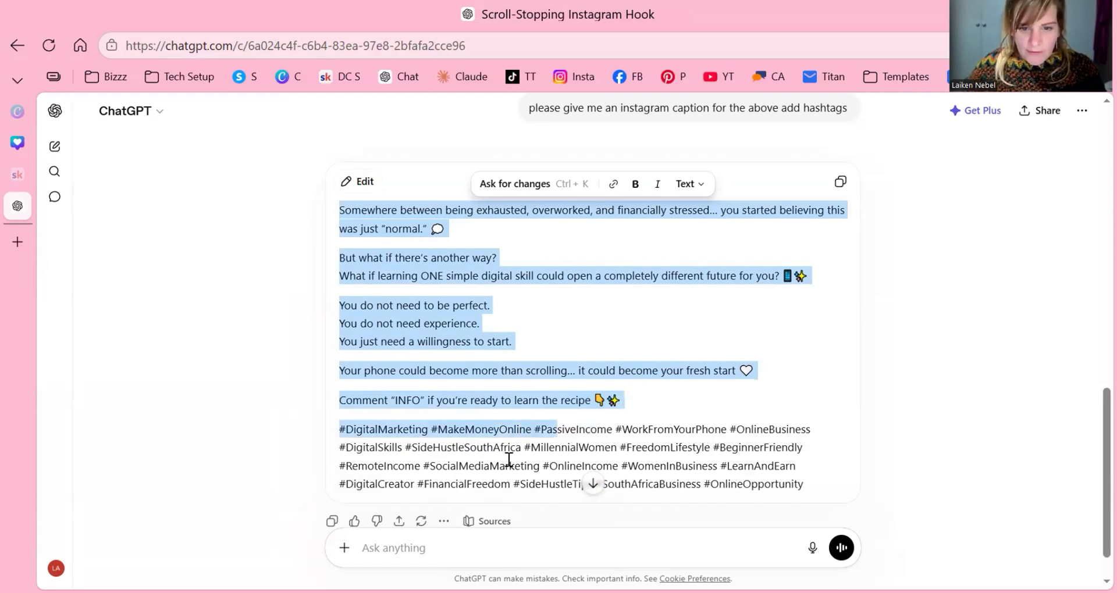
{"action": "key", "text": "shift+Down"}
{"action": "key", "text": "shift+Right"}
{"action": "key", "text": "shift+Right"}
{"action": "key", "text": "shift+Right"}
{"action": "key", "text": "shift+Right"}
{"action": "key", "text": "shift+Right"}
{"action": "key", "text": "shift+Right"}
{"action": "key", "text": "shift+Right"}
{"action": "key", "text": "shift+Right"}
{"action": "key", "text": "shift+Home"}
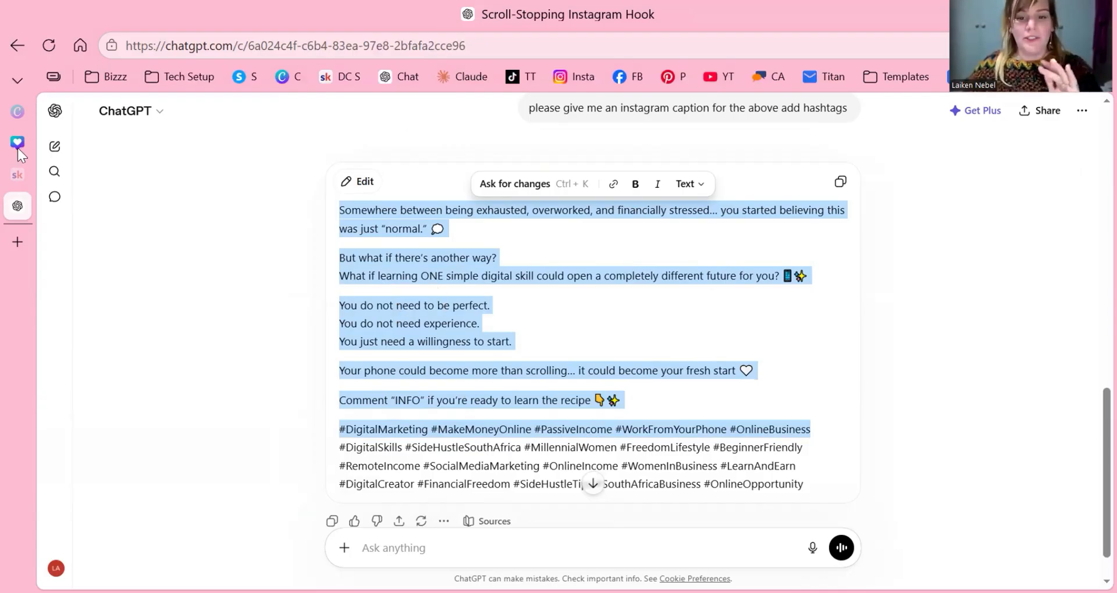
{"action": "right_click", "coordinate": [401, 211]}
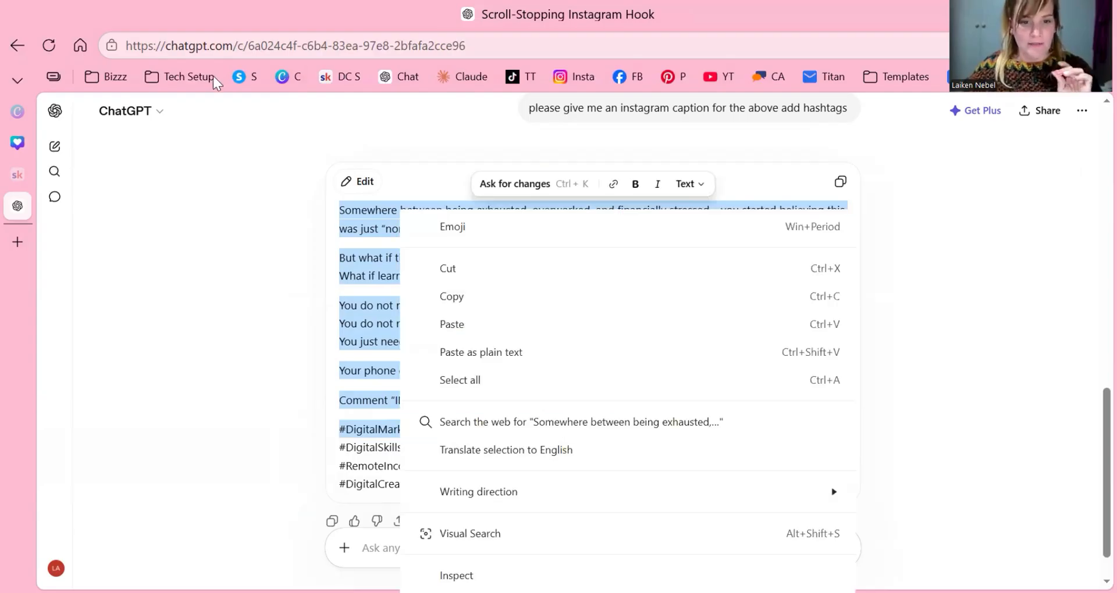
{"action": "left_click", "coordinate": [932, 435]}
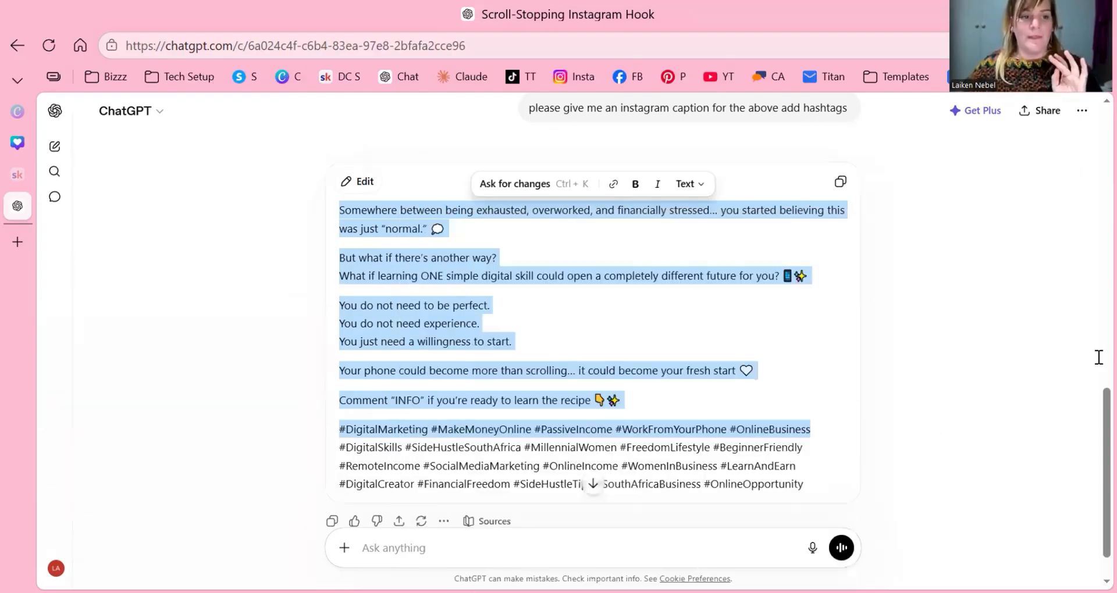
Switch back to the Canva design and paste the copied text as the Instagram post's caption
{"action": "mouse_move", "coordinate": [18, 143]}
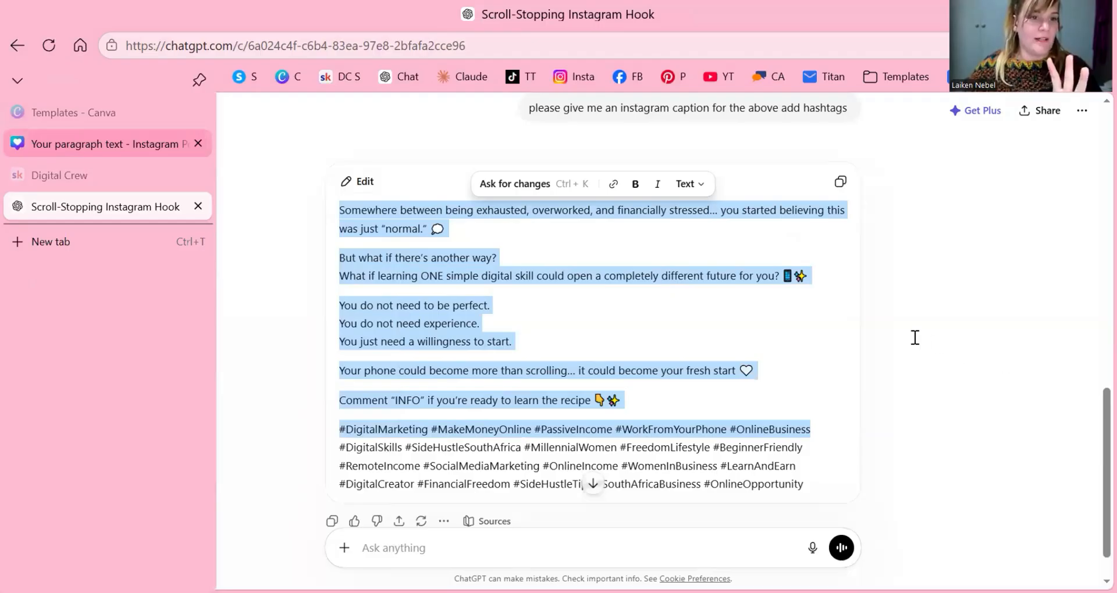
{"action": "left_click", "coordinate": [87, 143]}
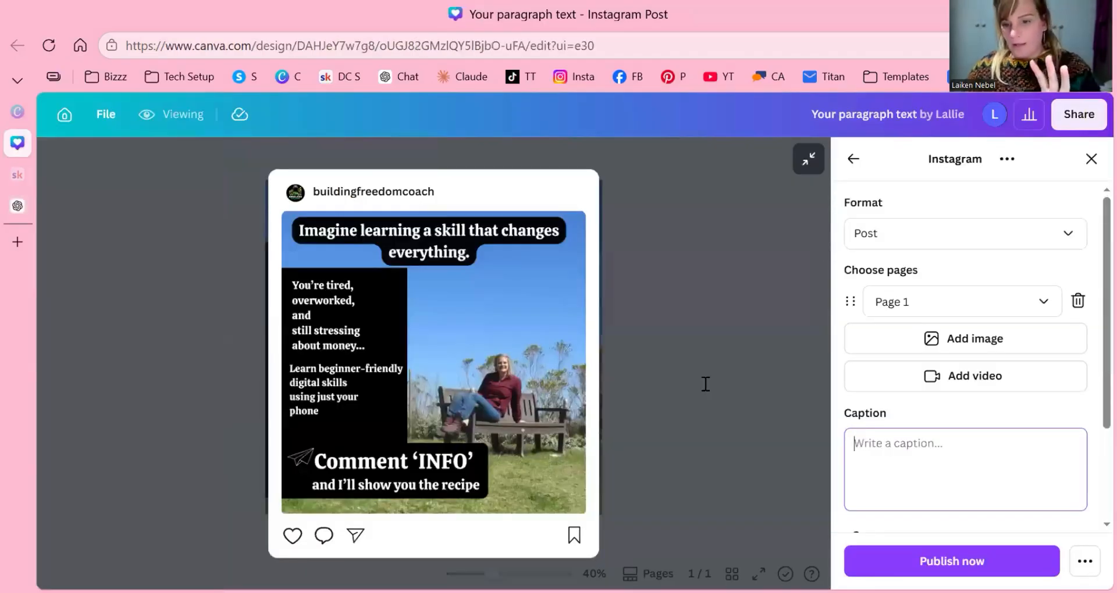
{"action": "scroll", "coordinate": [1078, 349], "scroll_direction": "down", "scroll_amount": 2}
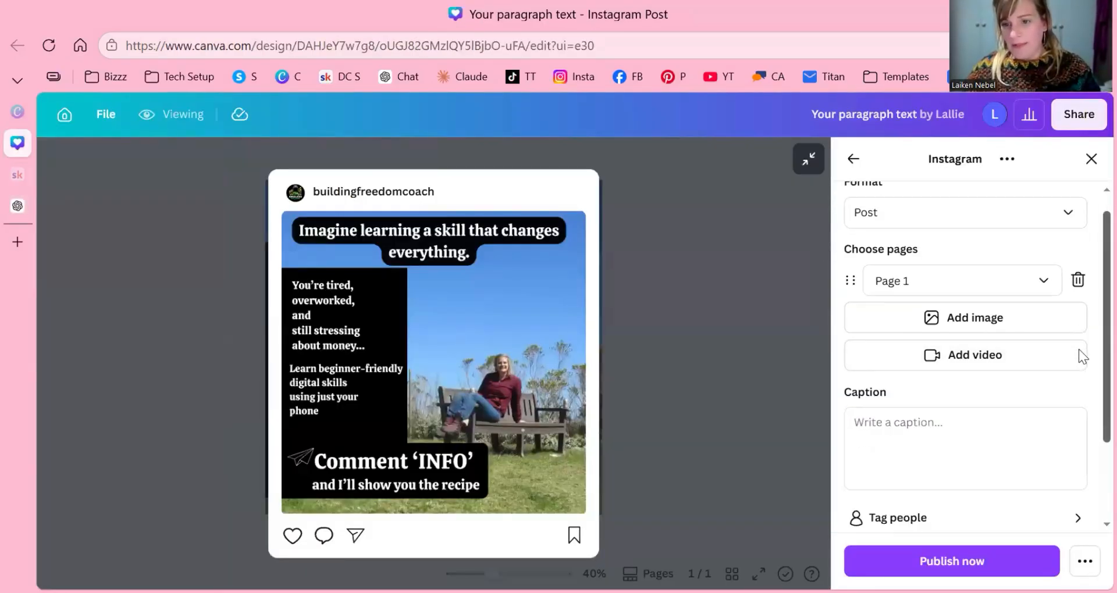
{"action": "scroll", "coordinate": [1075, 316], "scroll_direction": "down", "scroll_amount": 2}
{"action": "left_click", "coordinate": [1081, 357]}
{"action": "right_click", "coordinate": [1052, 372]}
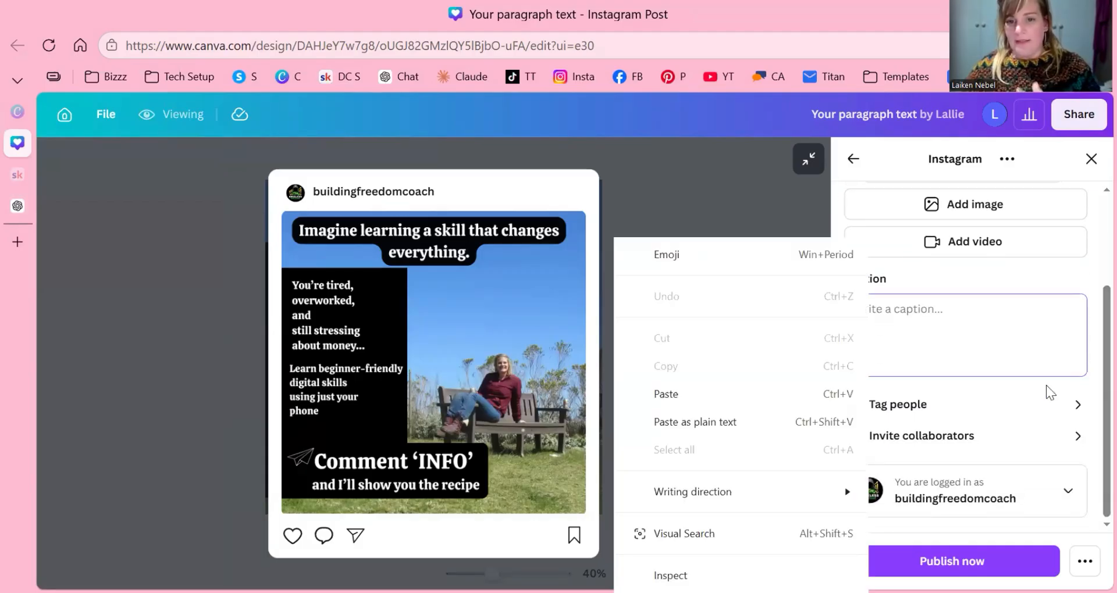
{"action": "left_click", "coordinate": [844, 395]}
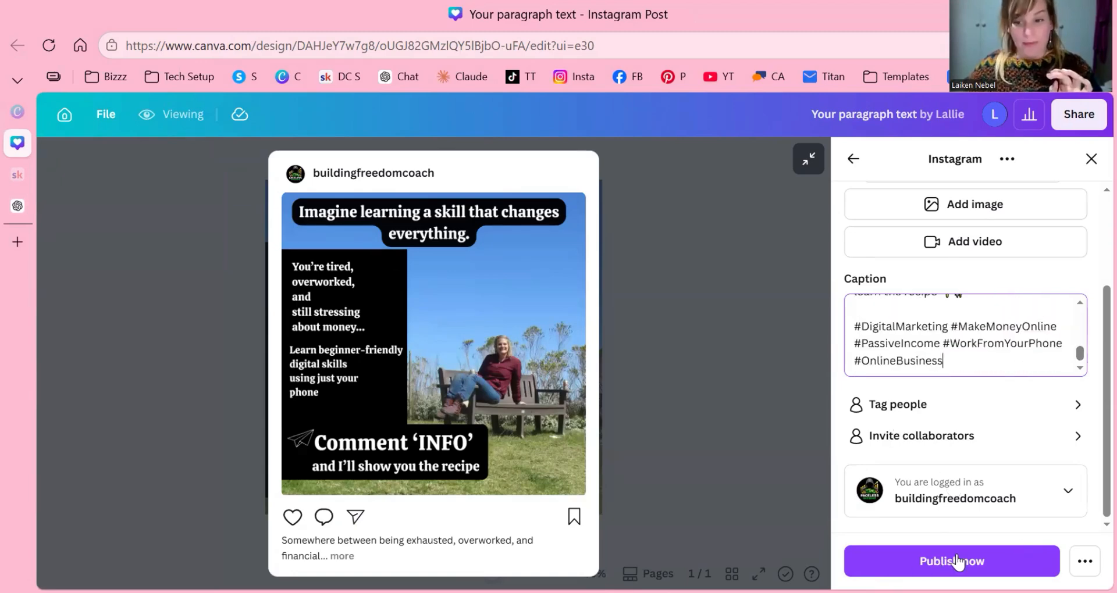
Publish the post to the connected Instagram account, and like the live post on Instagram while reviewing it
{"action": "left_click", "coordinate": [676, 303]}
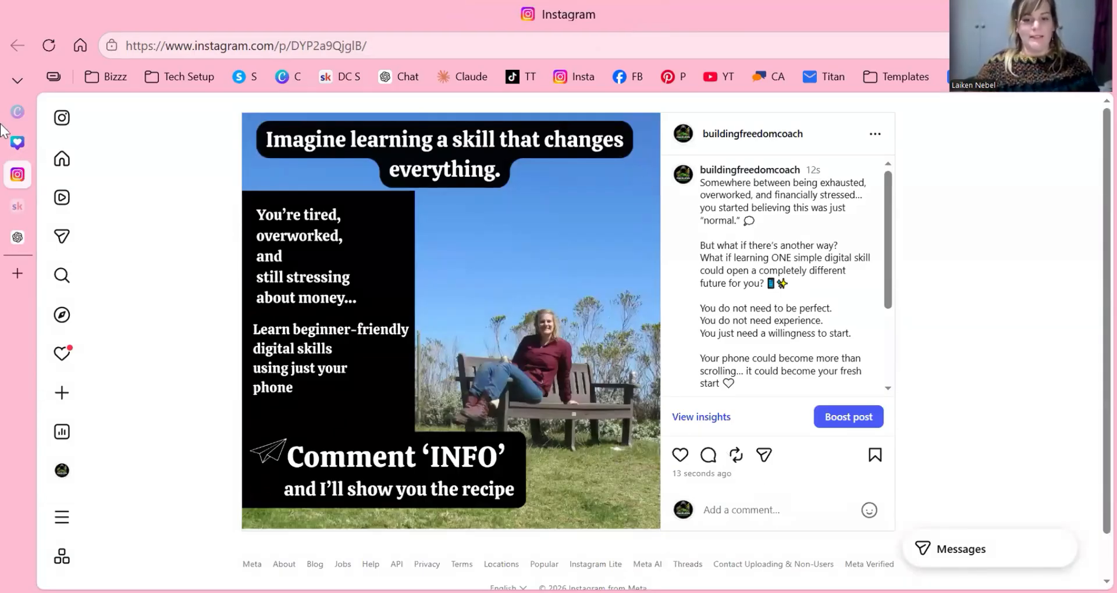
{"action": "scroll", "coordinate": [32, 154], "scroll_direction": "down", "scroll_amount": 1}
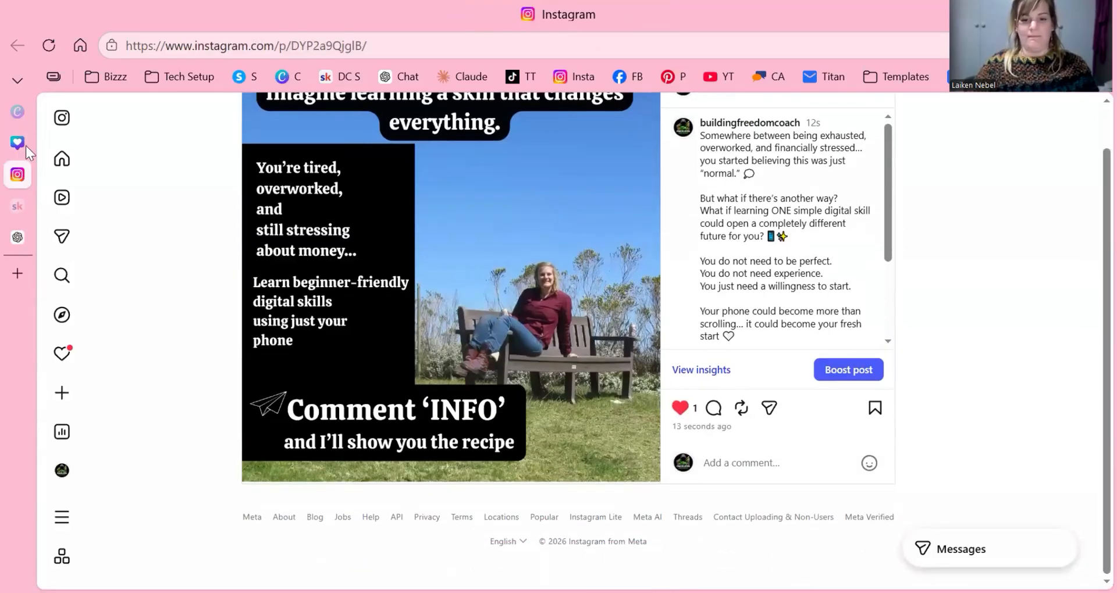
{"action": "scroll", "coordinate": [897, 419], "scroll_direction": "up", "scroll_amount": 1}
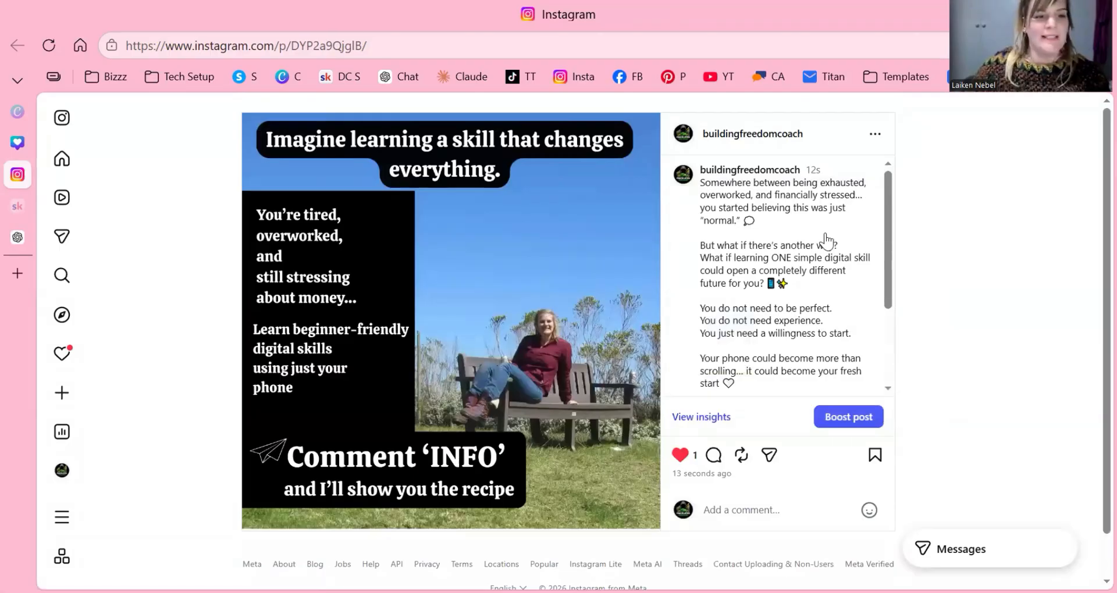
Return to the Canva design and dismiss the publishing confirmation to get back to the editor
{"action": "key", "text": "ctrl+Tab"}
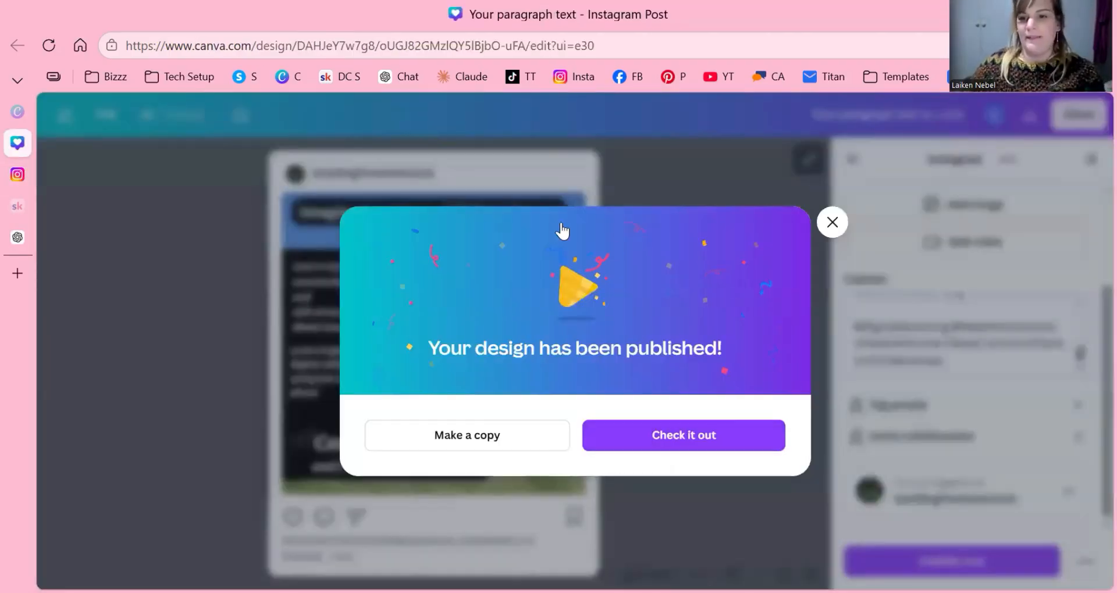
{"action": "key", "text": "Escape"}
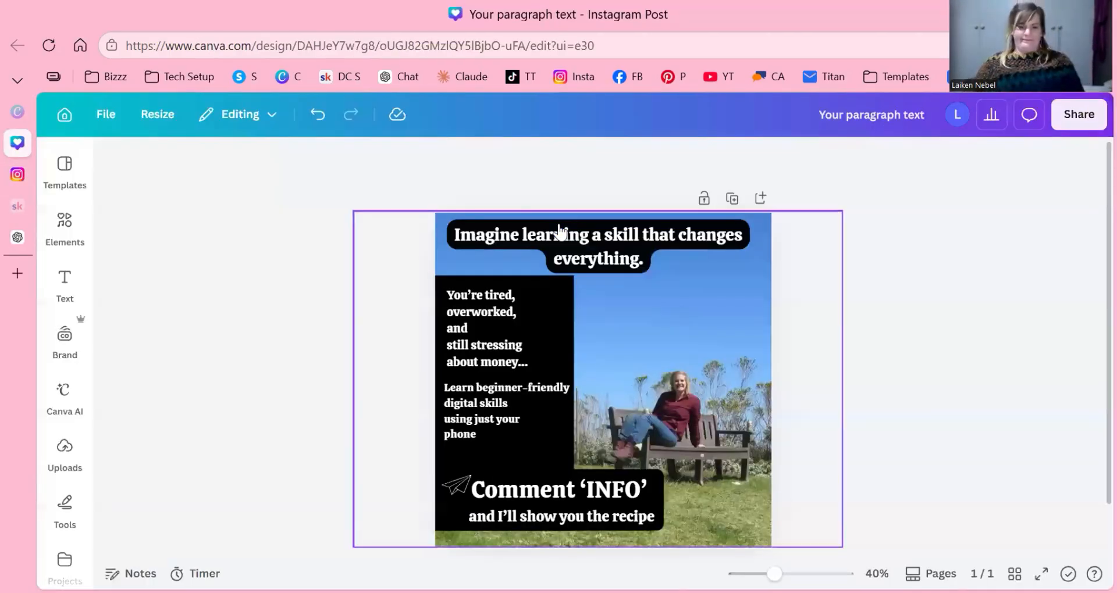